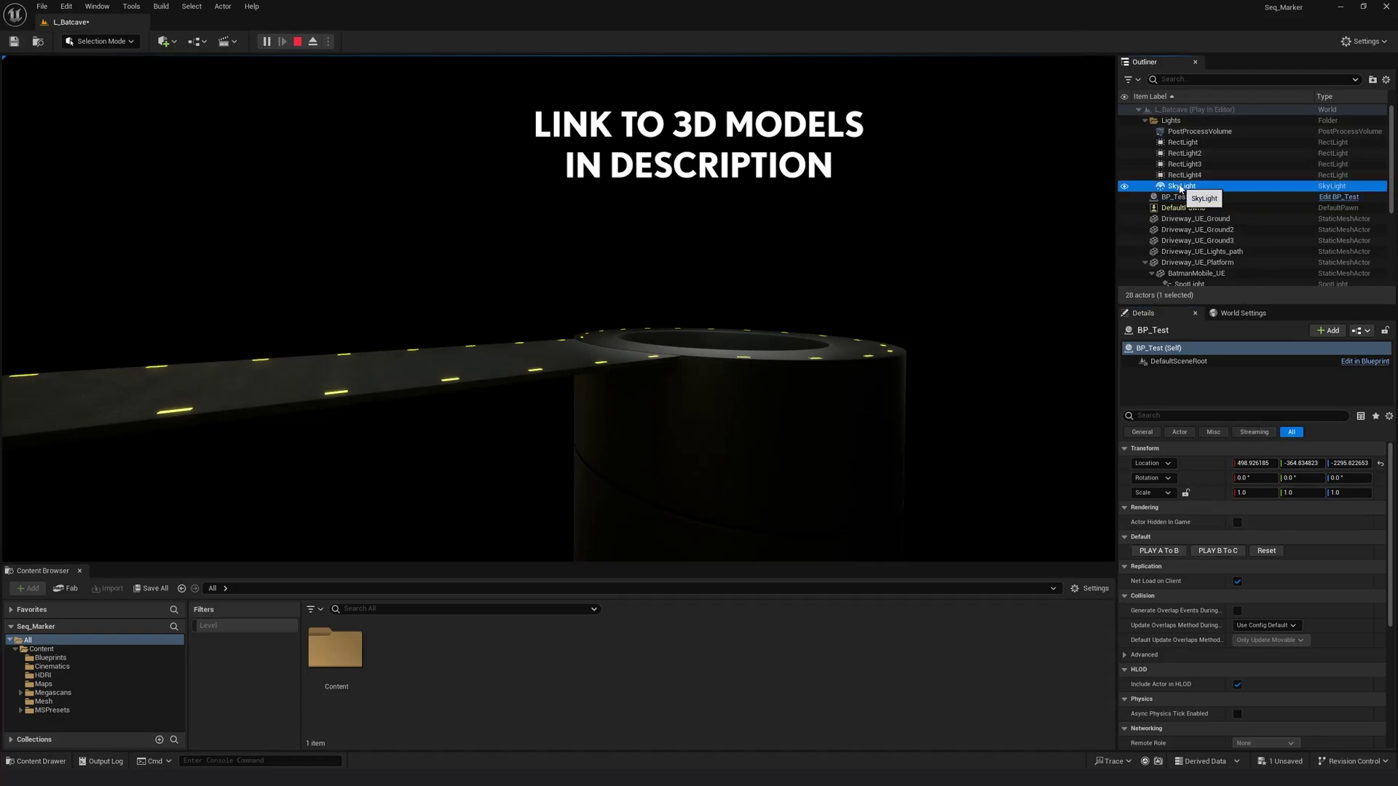
Step: Test BP_Test in the running preview with PLAY A To B, PLAY B To C and Reset, and stop the preview
click(1183, 207)
click(1174, 196)
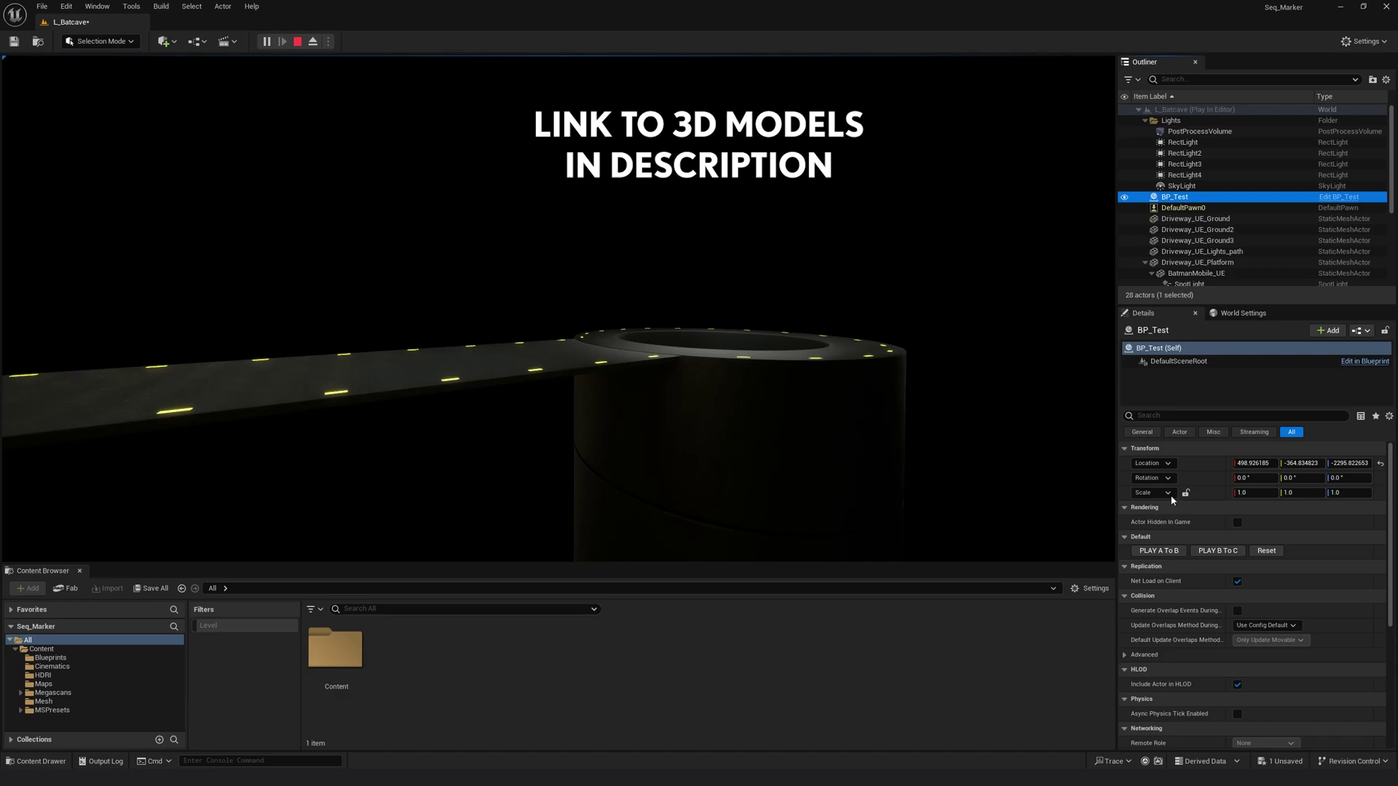
click(1163, 552)
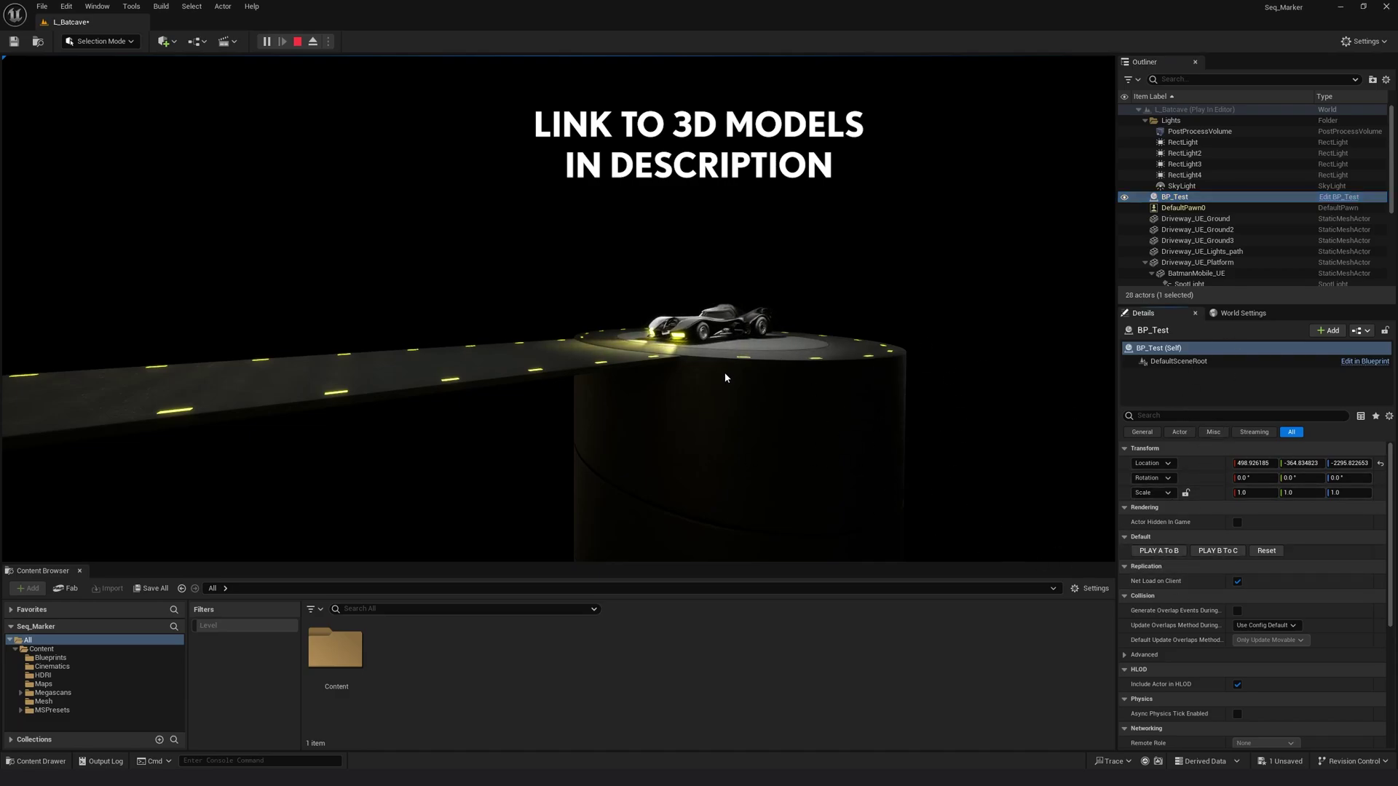
click(1219, 551)
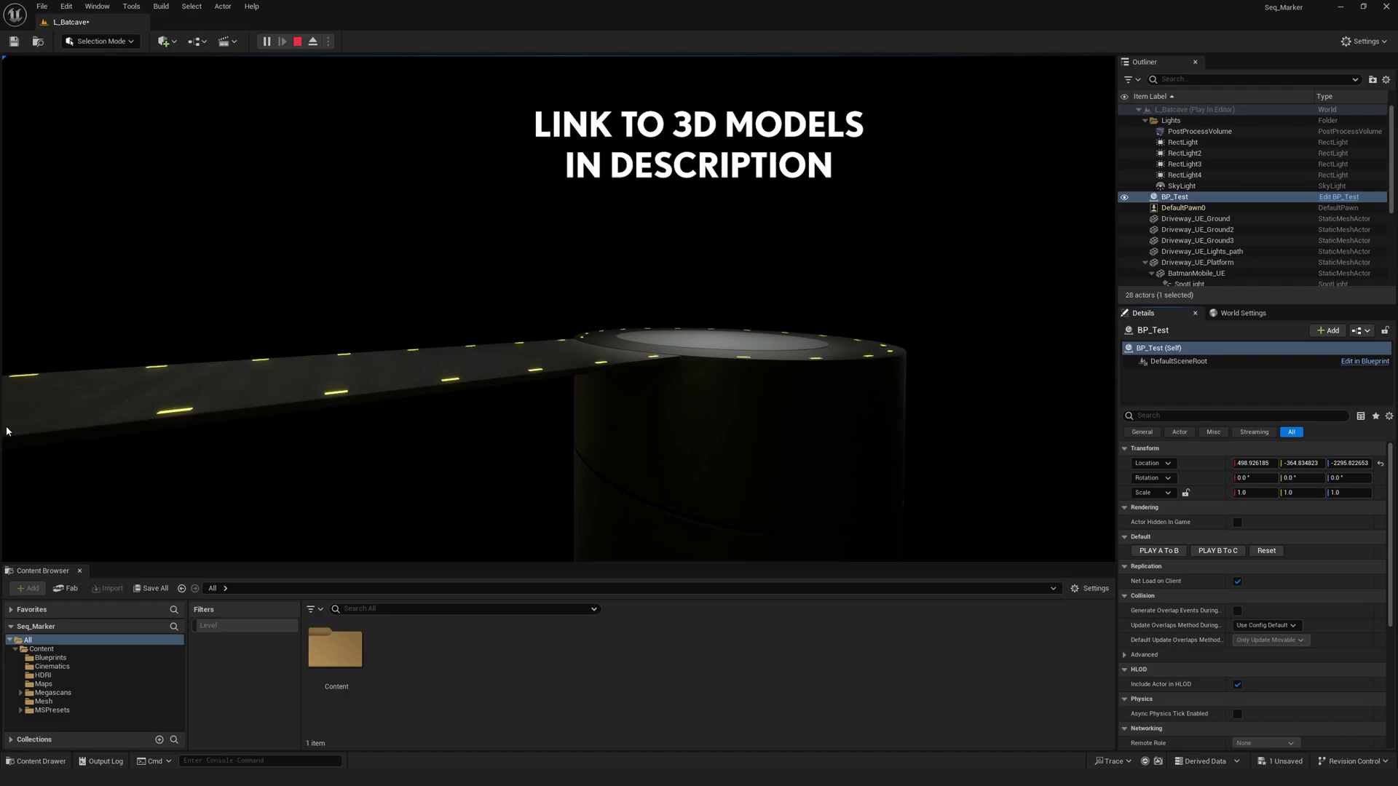
click(1267, 551)
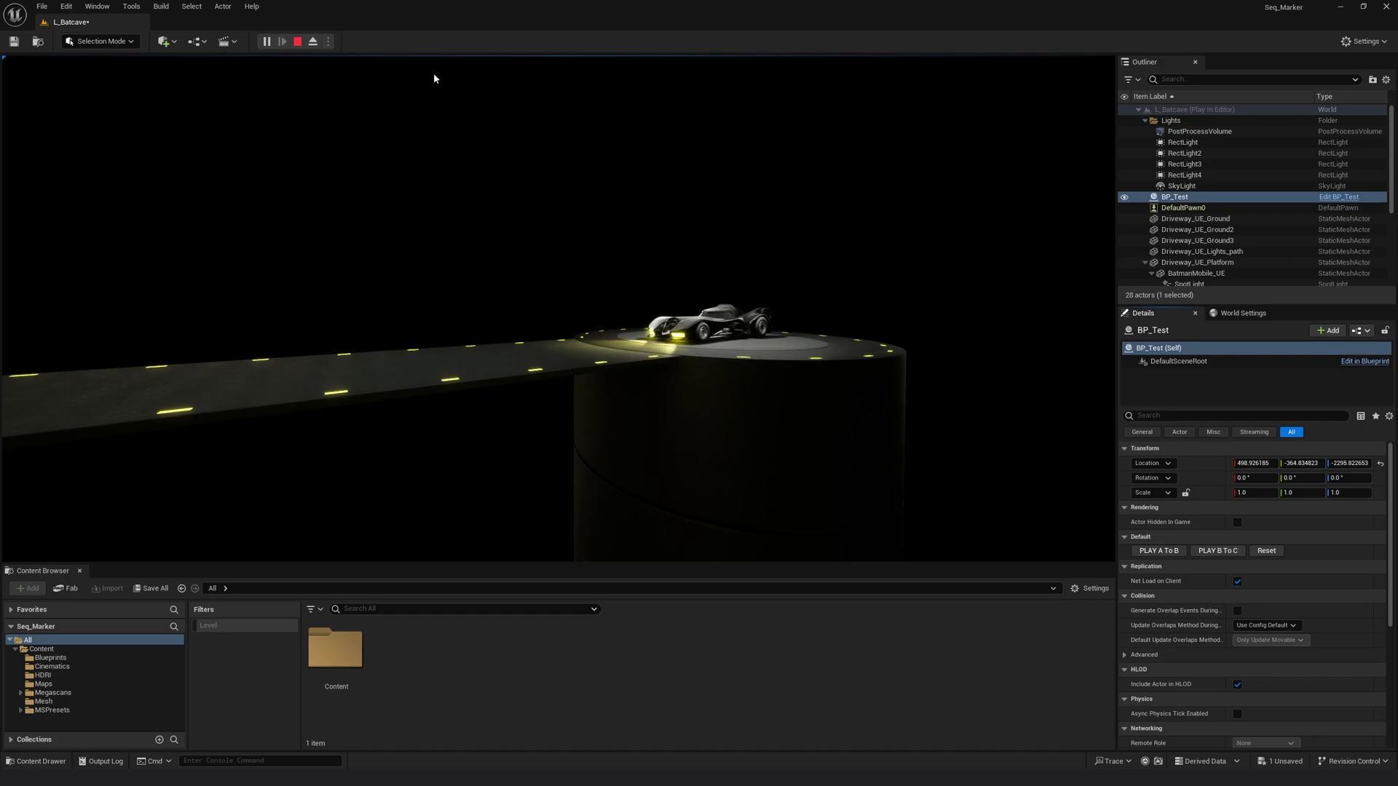
click(298, 42)
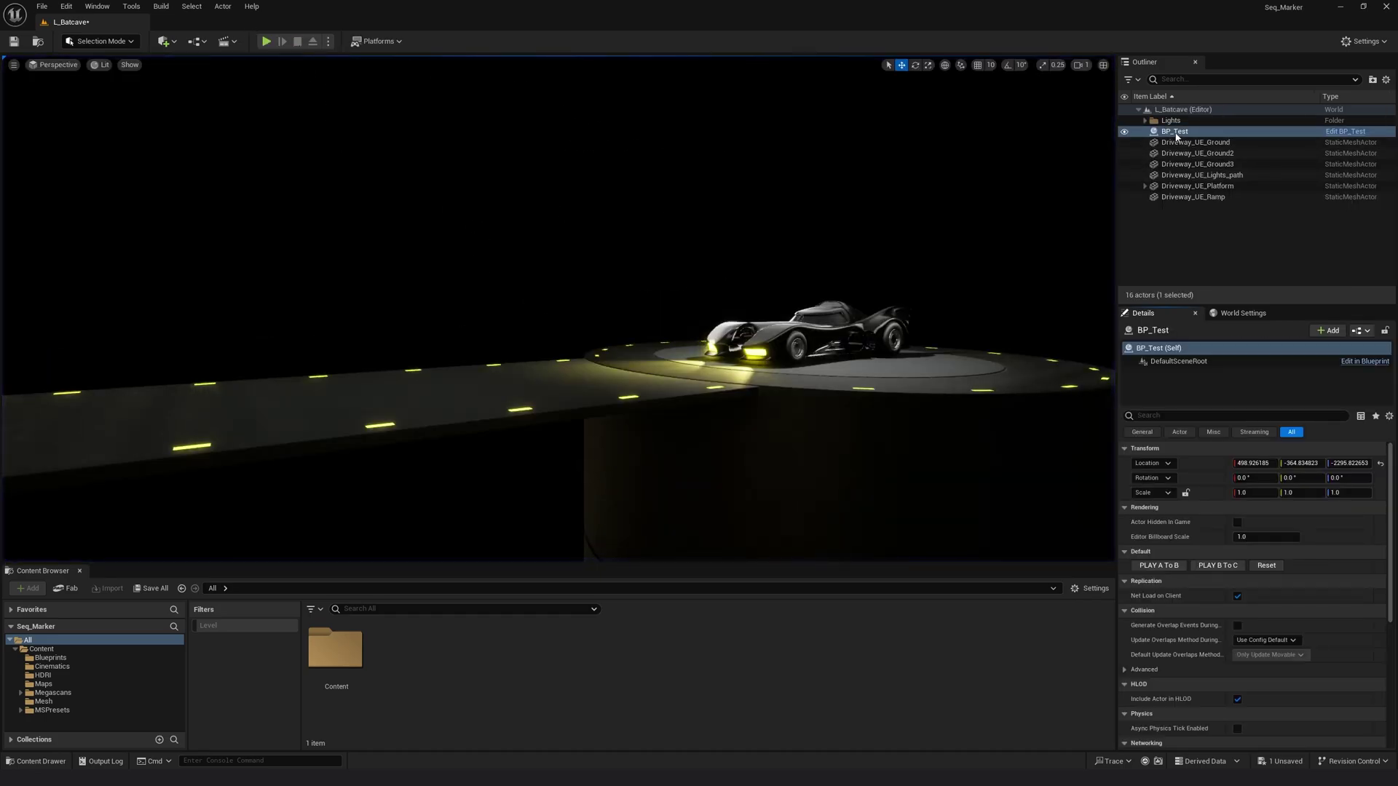
Step: Open the LS_Batcave level sequence from the Cinematics folder and scrub through its full animation and back to the start
click(1138, 130)
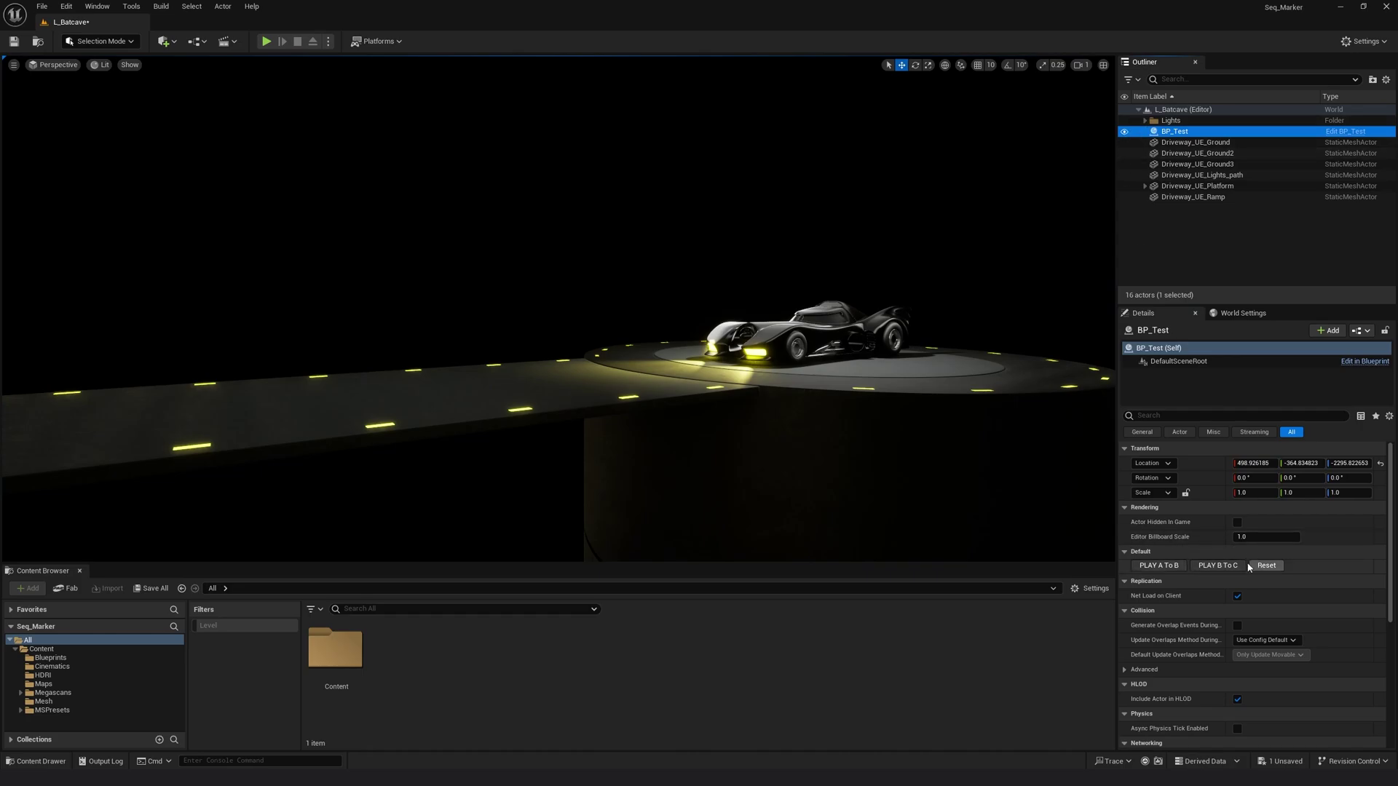
click(1100, 284)
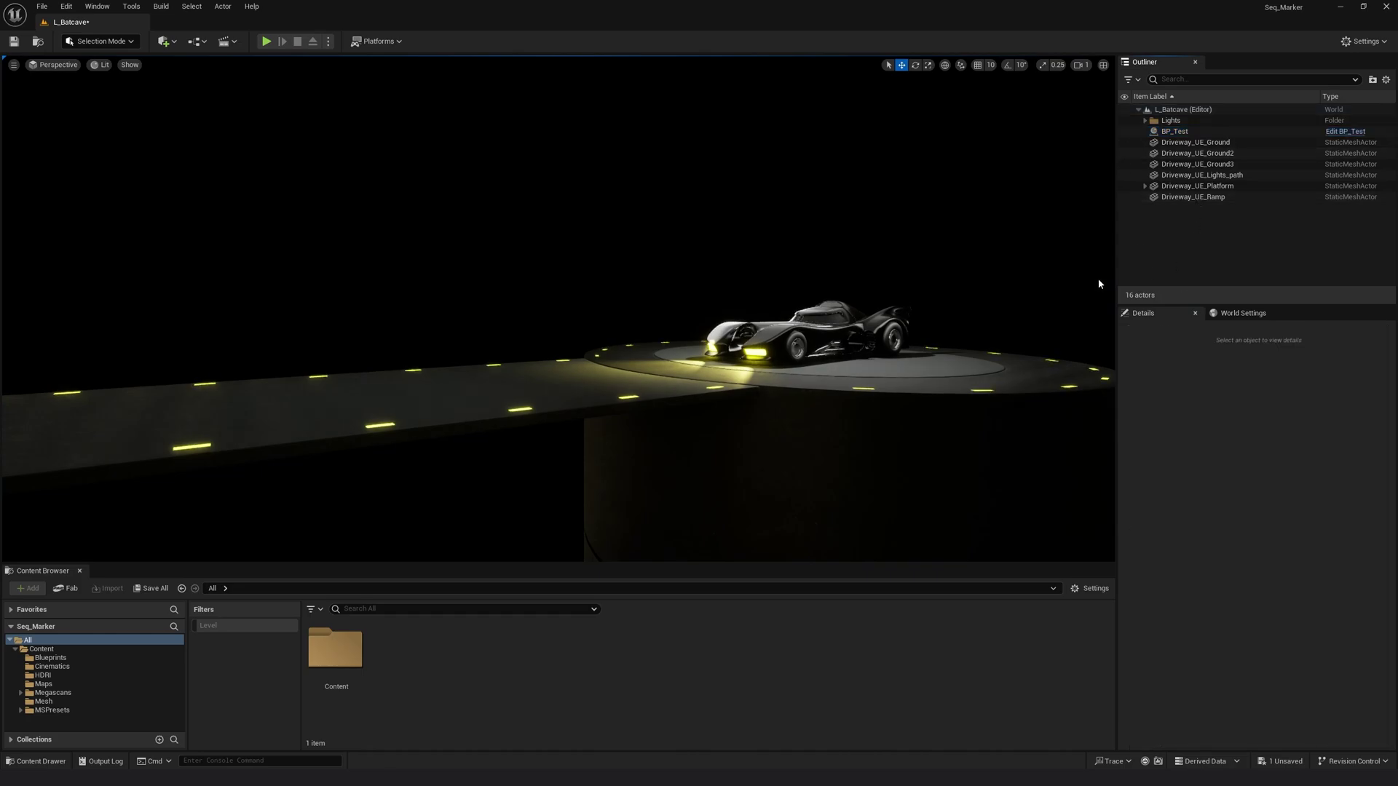
click(62, 667)
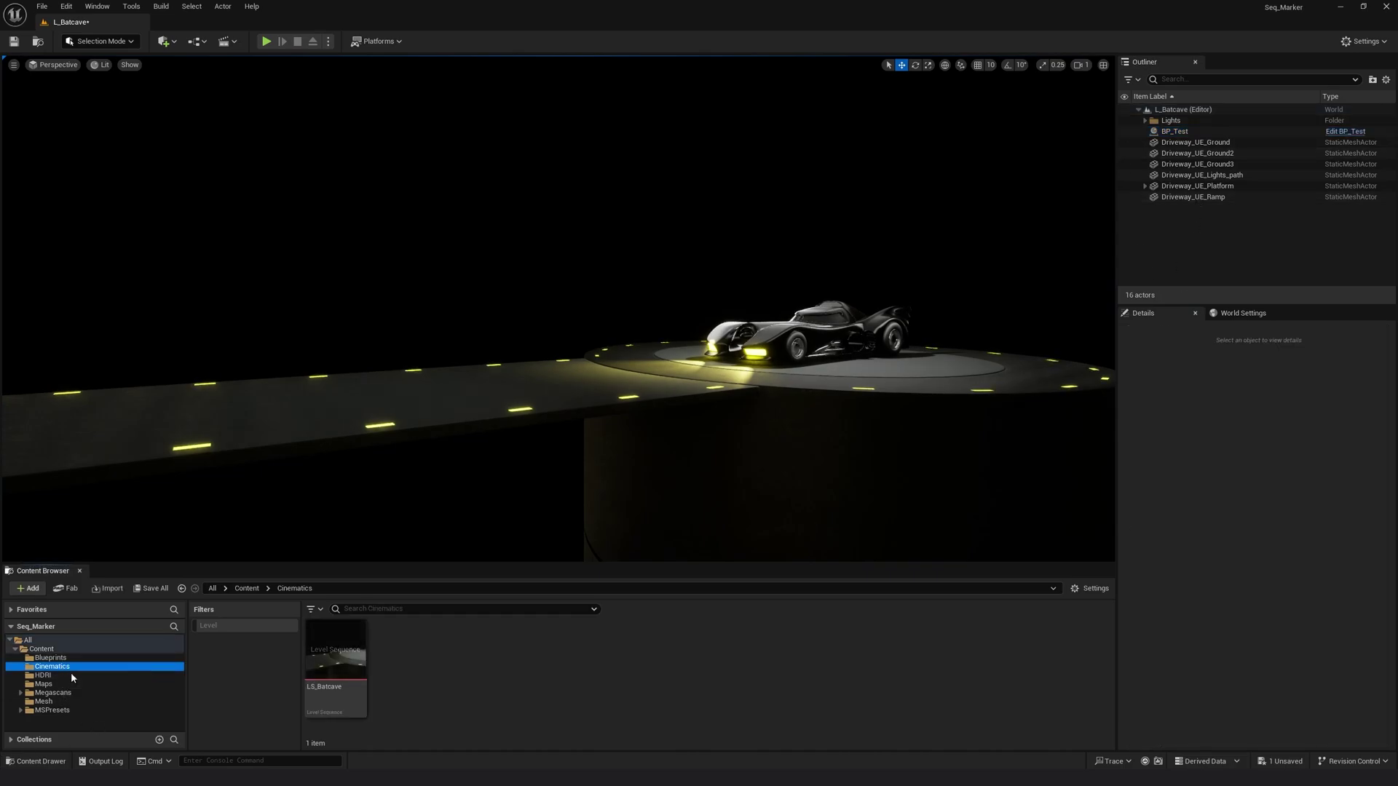
double_click(335, 659)
drag(429, 564, 430, 462)
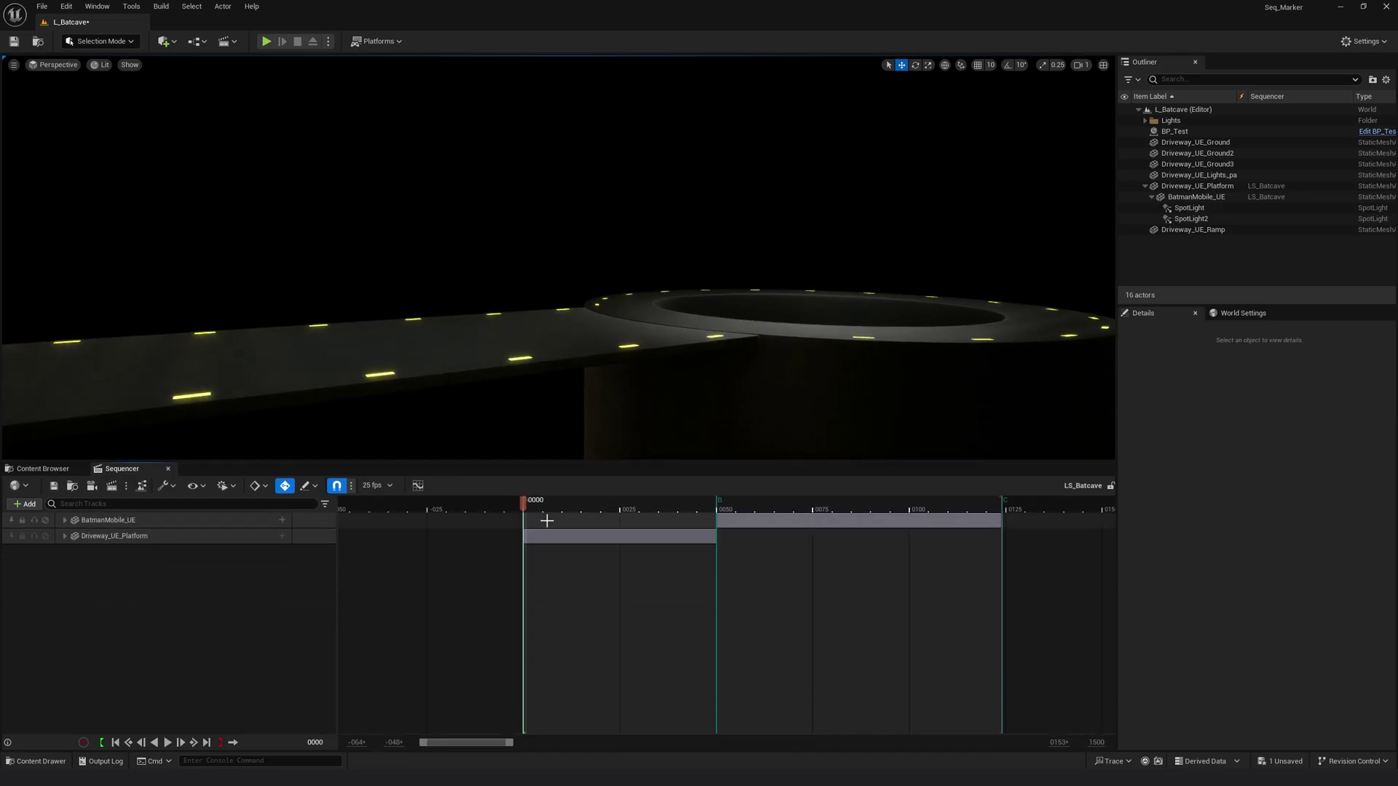
drag(526, 503, 991, 504)
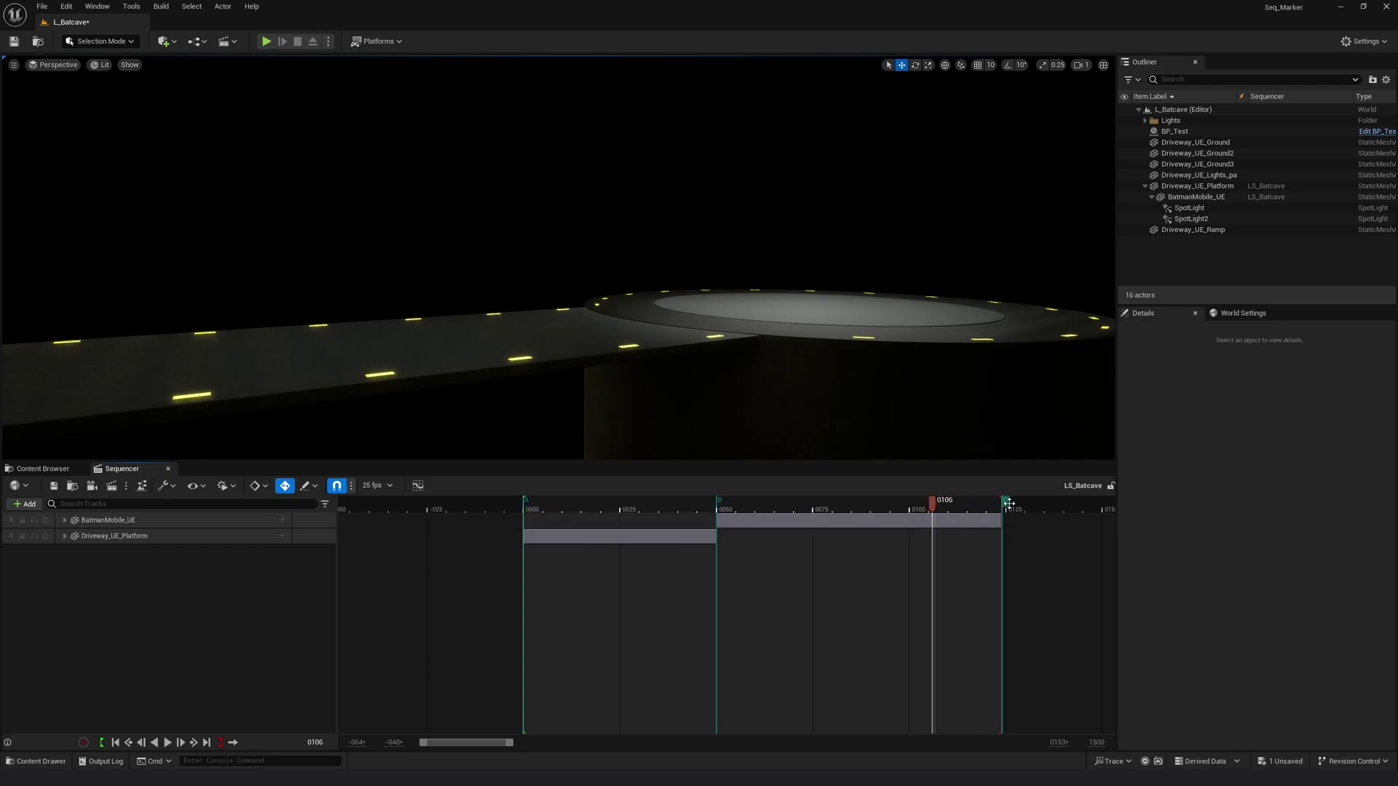
drag(915, 503, 526, 509)
Step: Scrub LS_Batcave from mark A to B and on to C to compare with BP_Test's play options, and close the sequence
click(1194, 132)
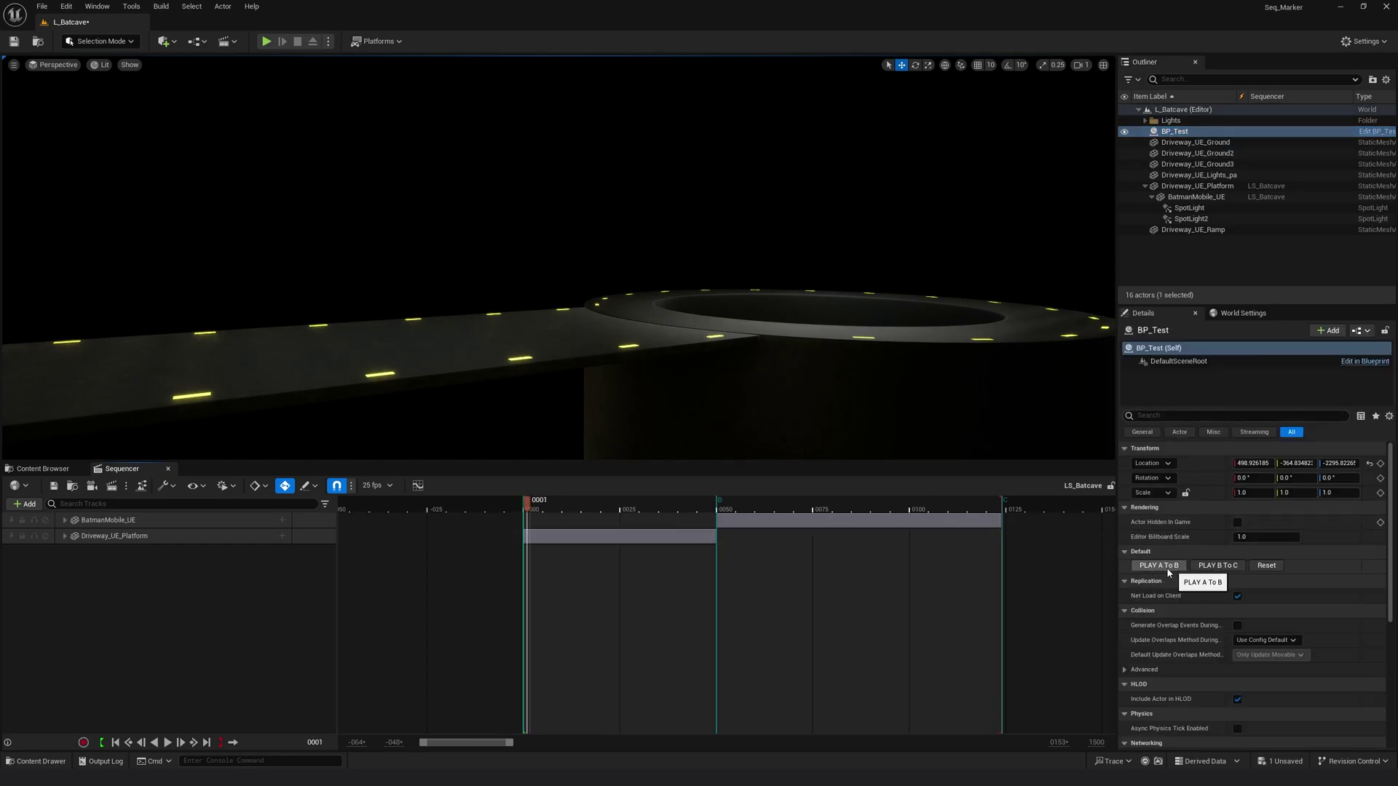
mouse_move(538, 504)
mouse_down()
mouse_move(525, 508)
mouse_move(717, 508)
mouse_up()
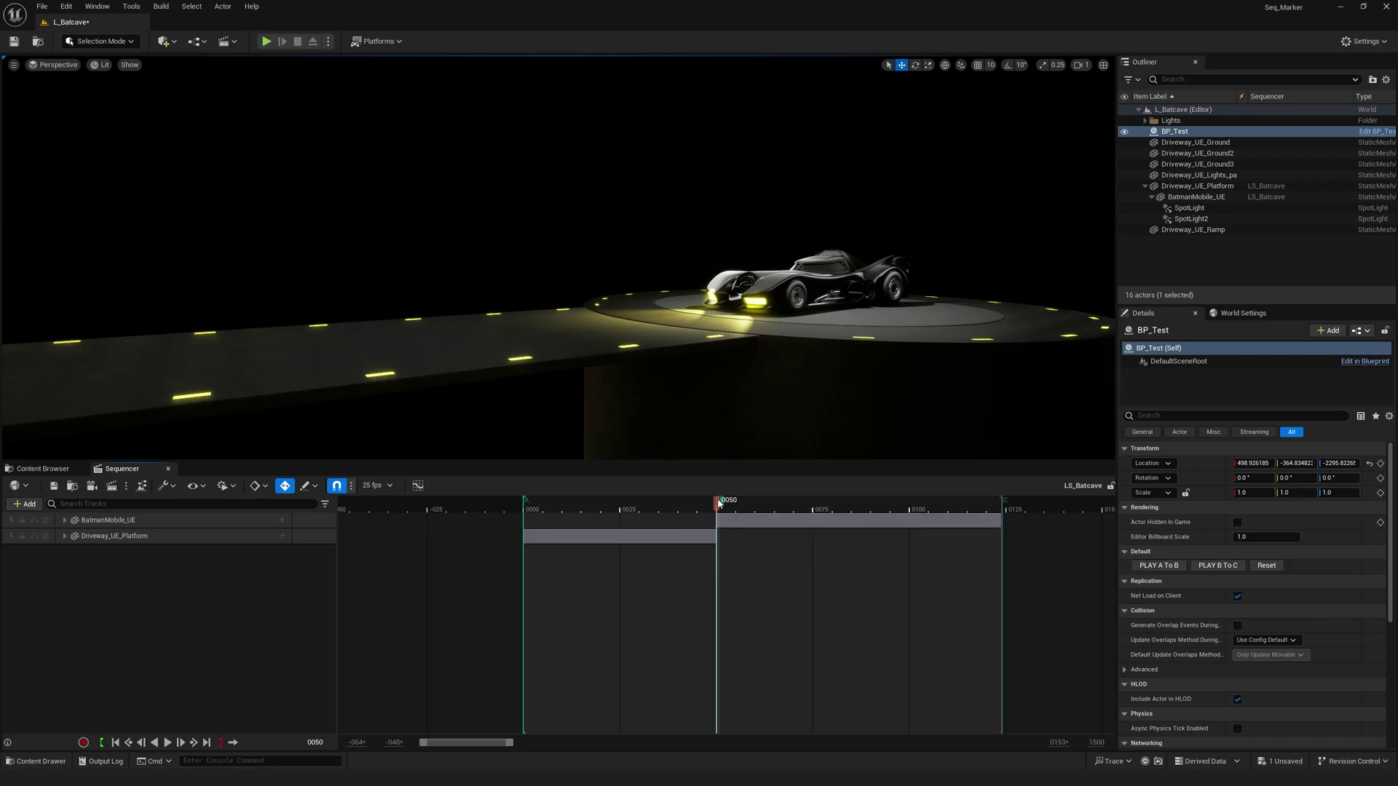
drag(719, 502, 1008, 512)
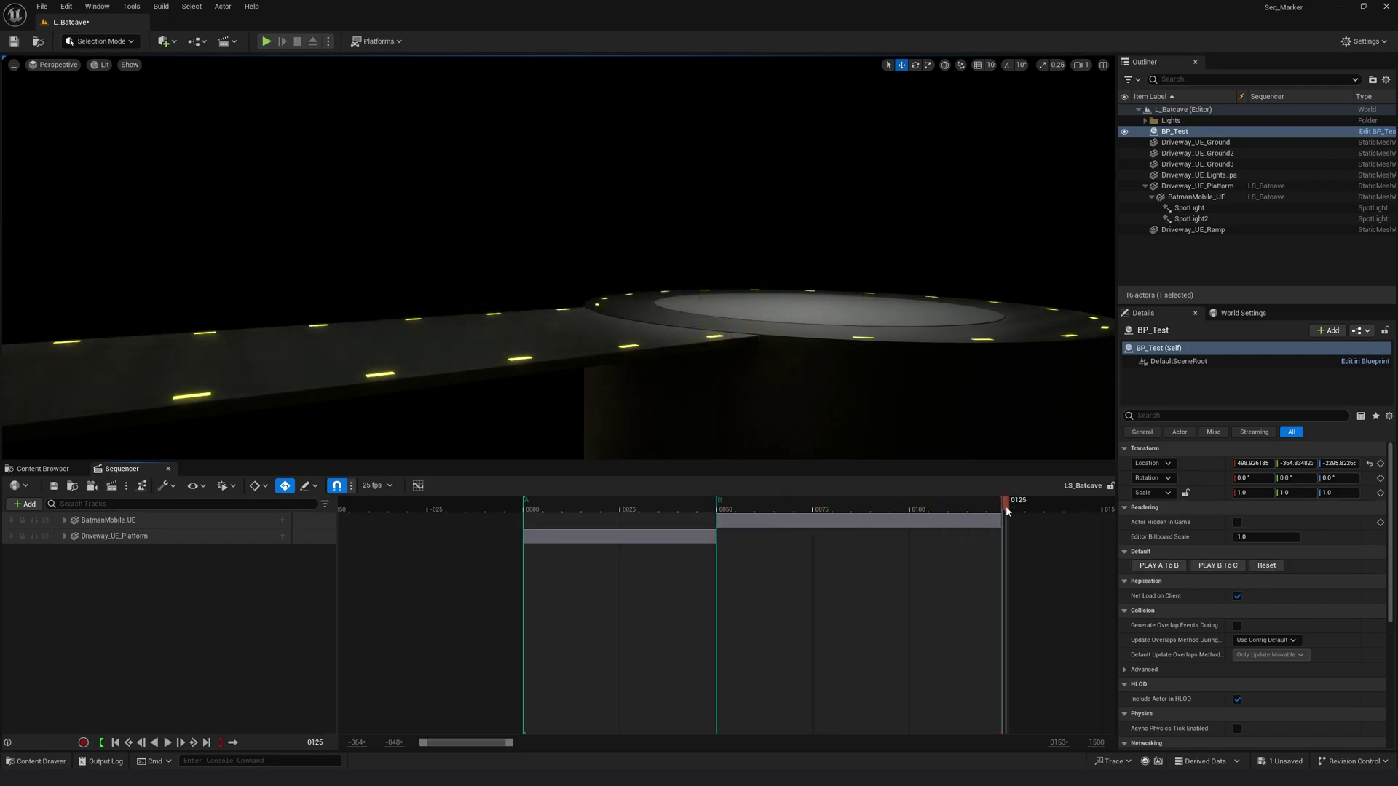
click(882, 502)
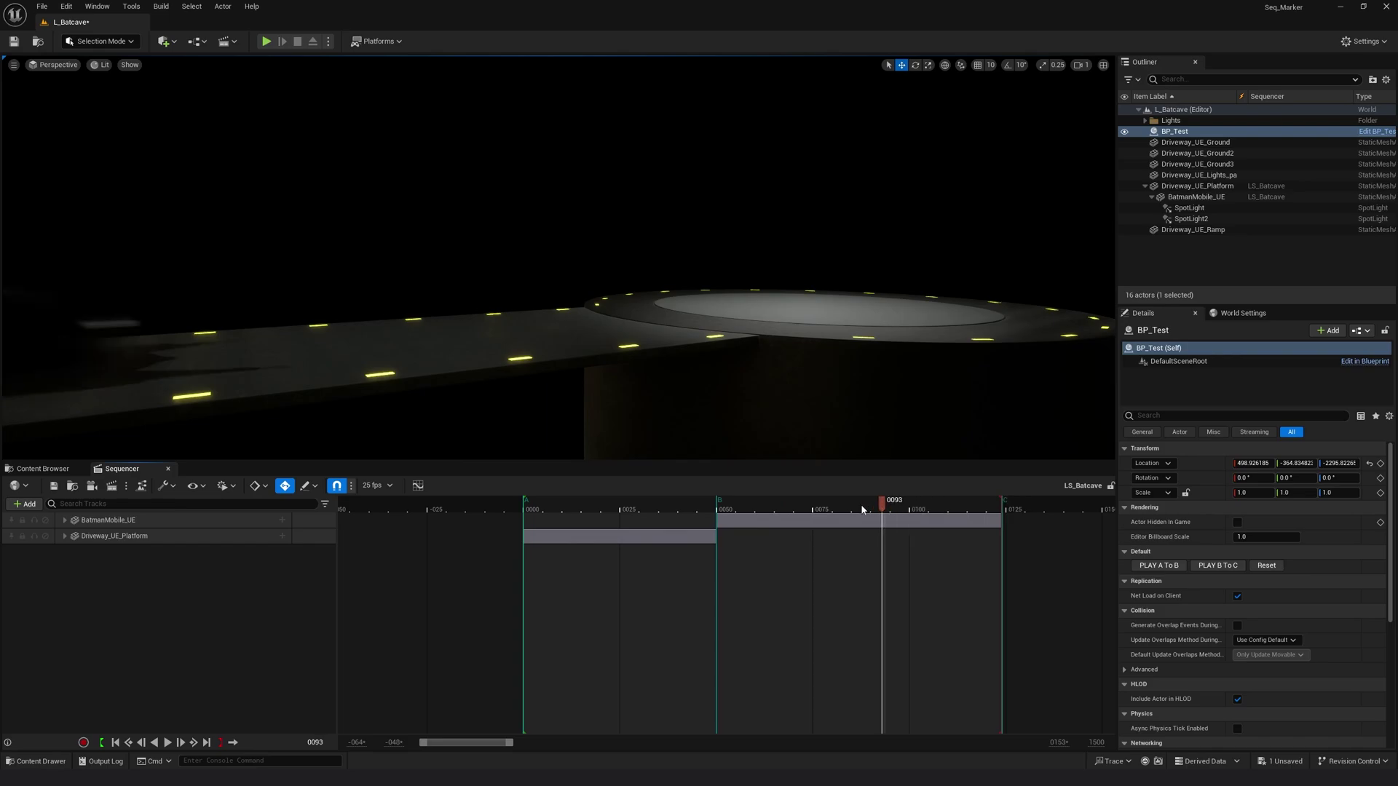
drag(861, 510, 530, 502)
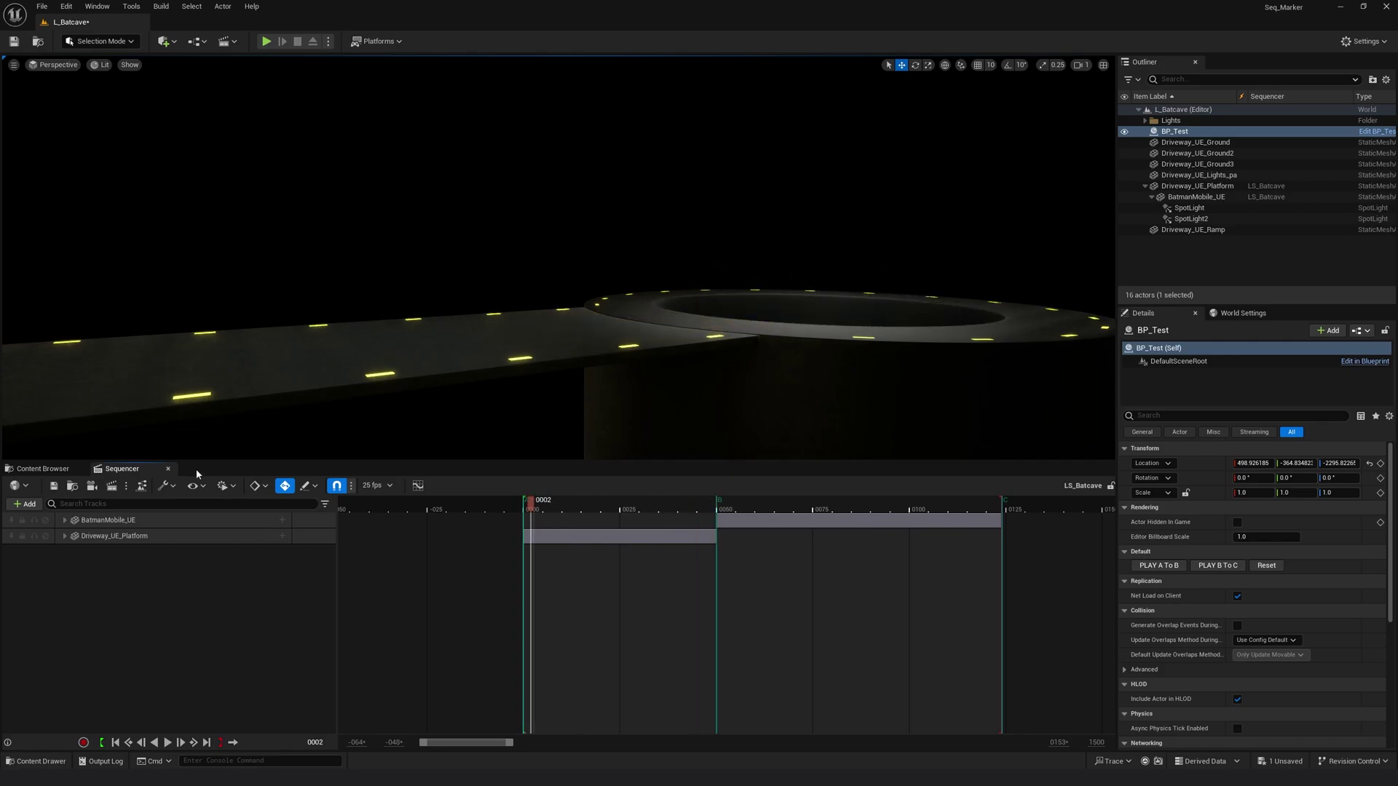
drag(152, 468, 184, 477)
click(202, 475)
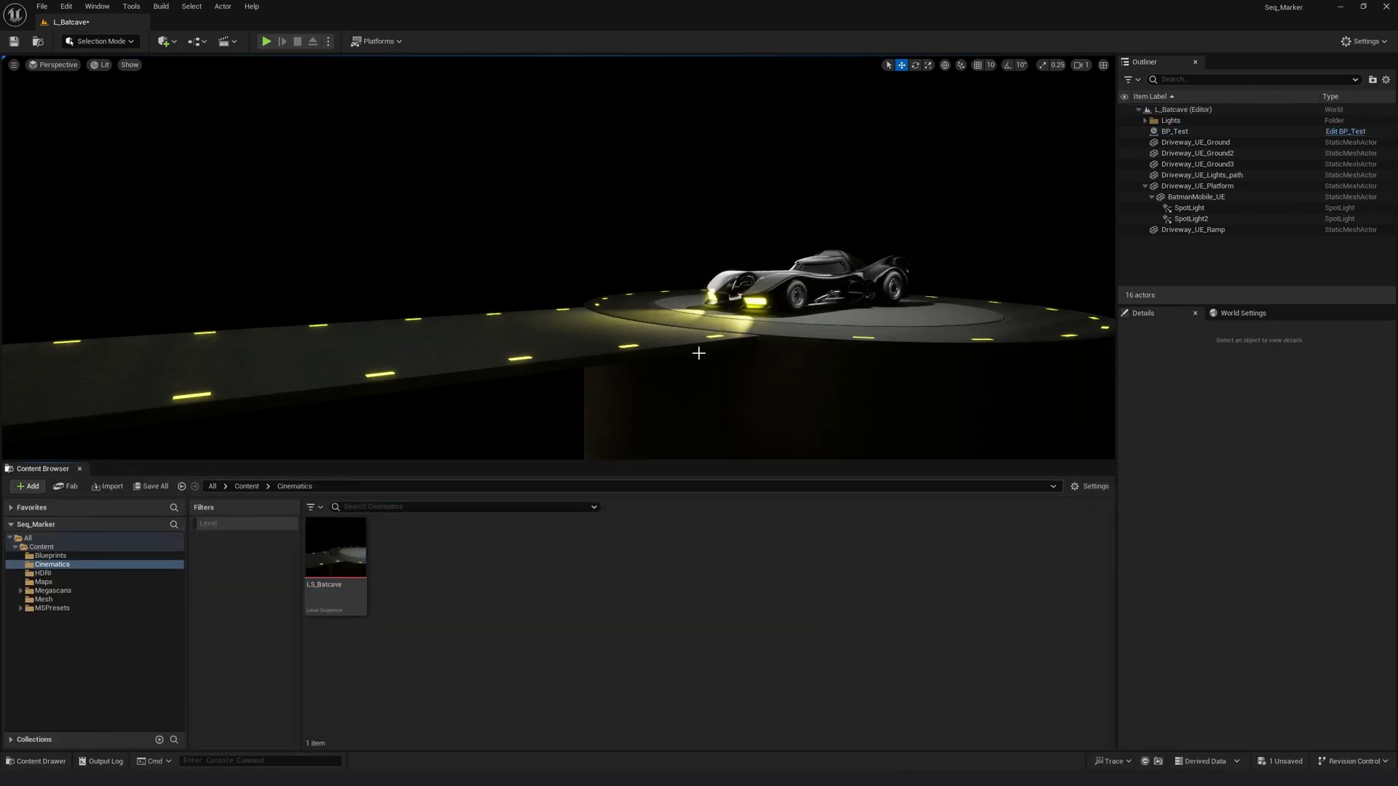
Step: Delete the BP_Test actor from the level and return to the Content folder
click(76, 565)
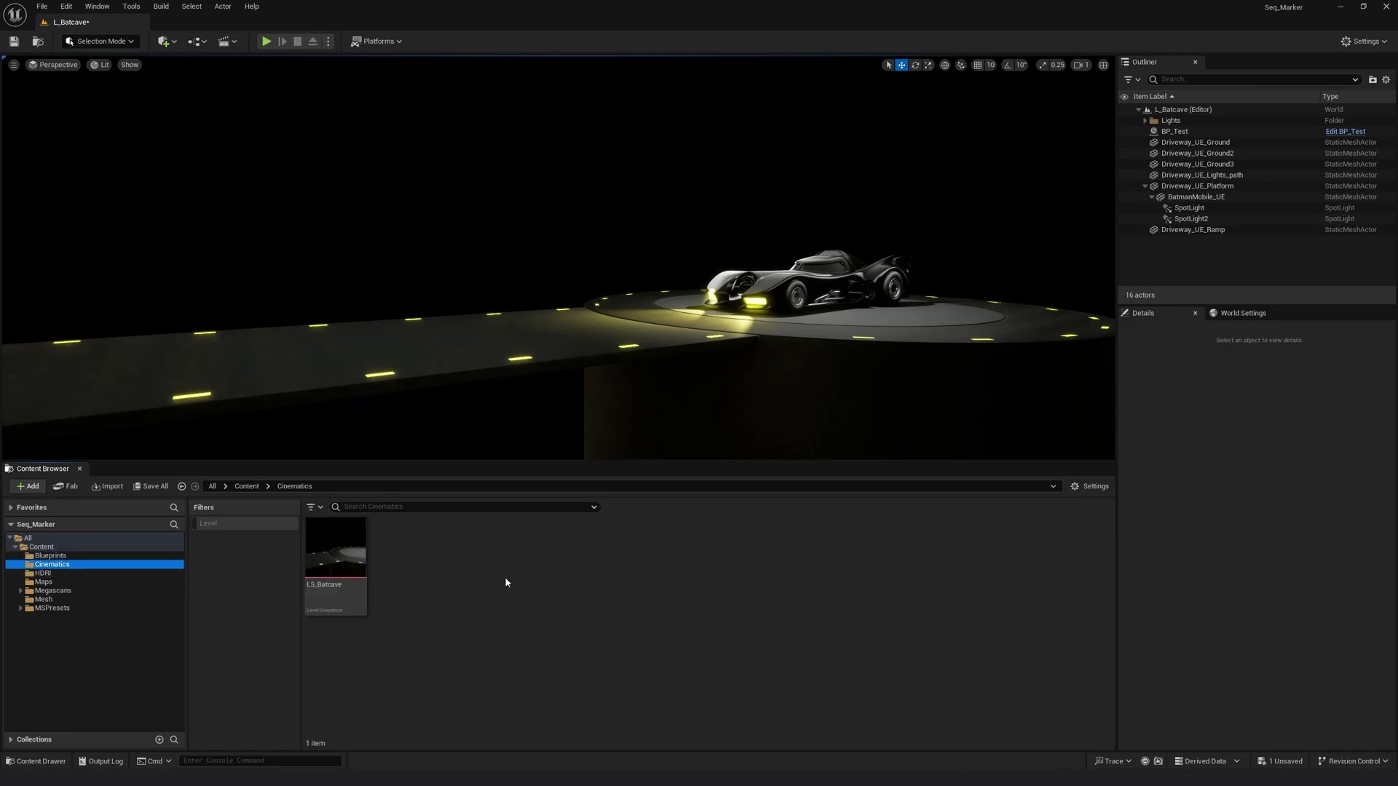
click(1194, 132)
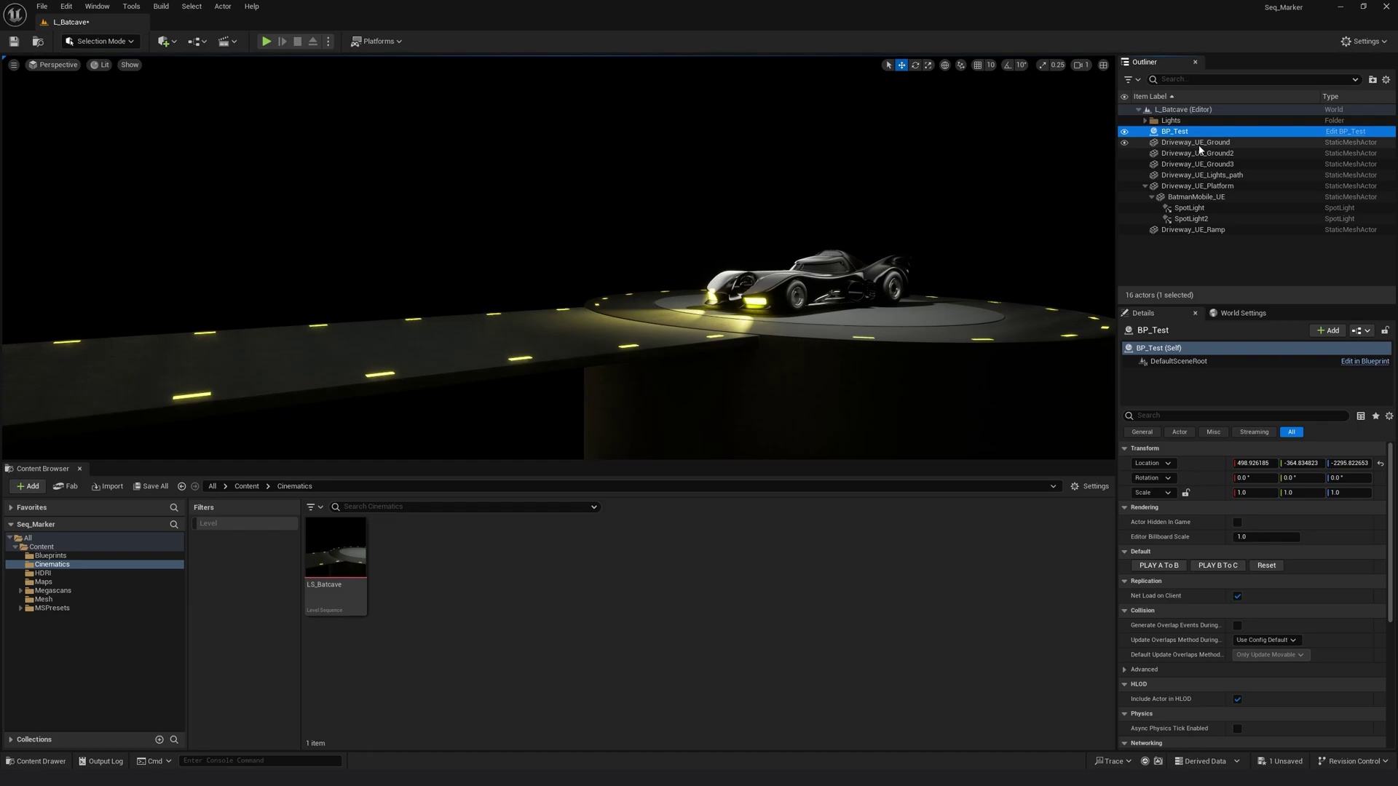
key(Delete)
key(alt+Left)
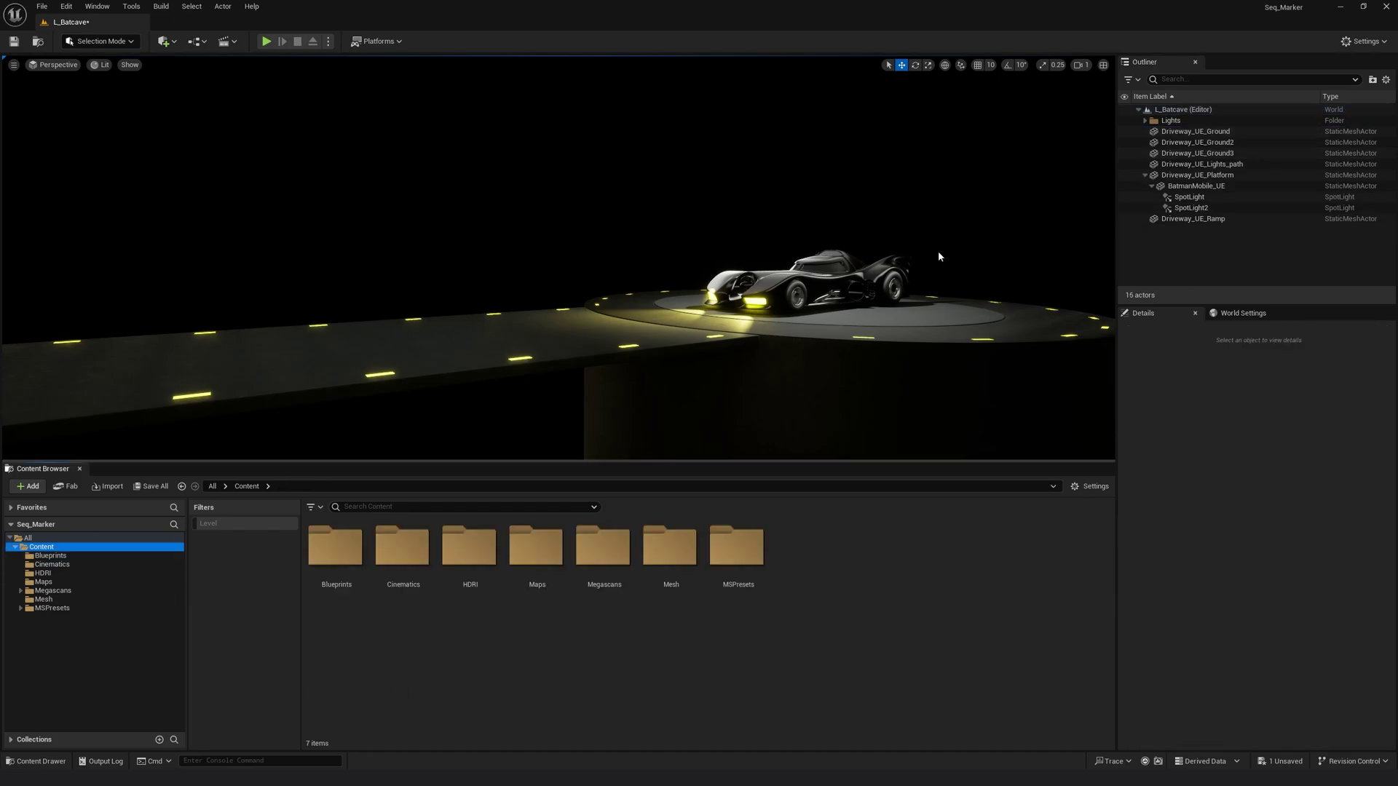
Step: Try raising Driveway_UE_Platform together with its attached BatmanMobile_UE, and undo the move
right_drag(633, 295, 809, 271)
click(1188, 175)
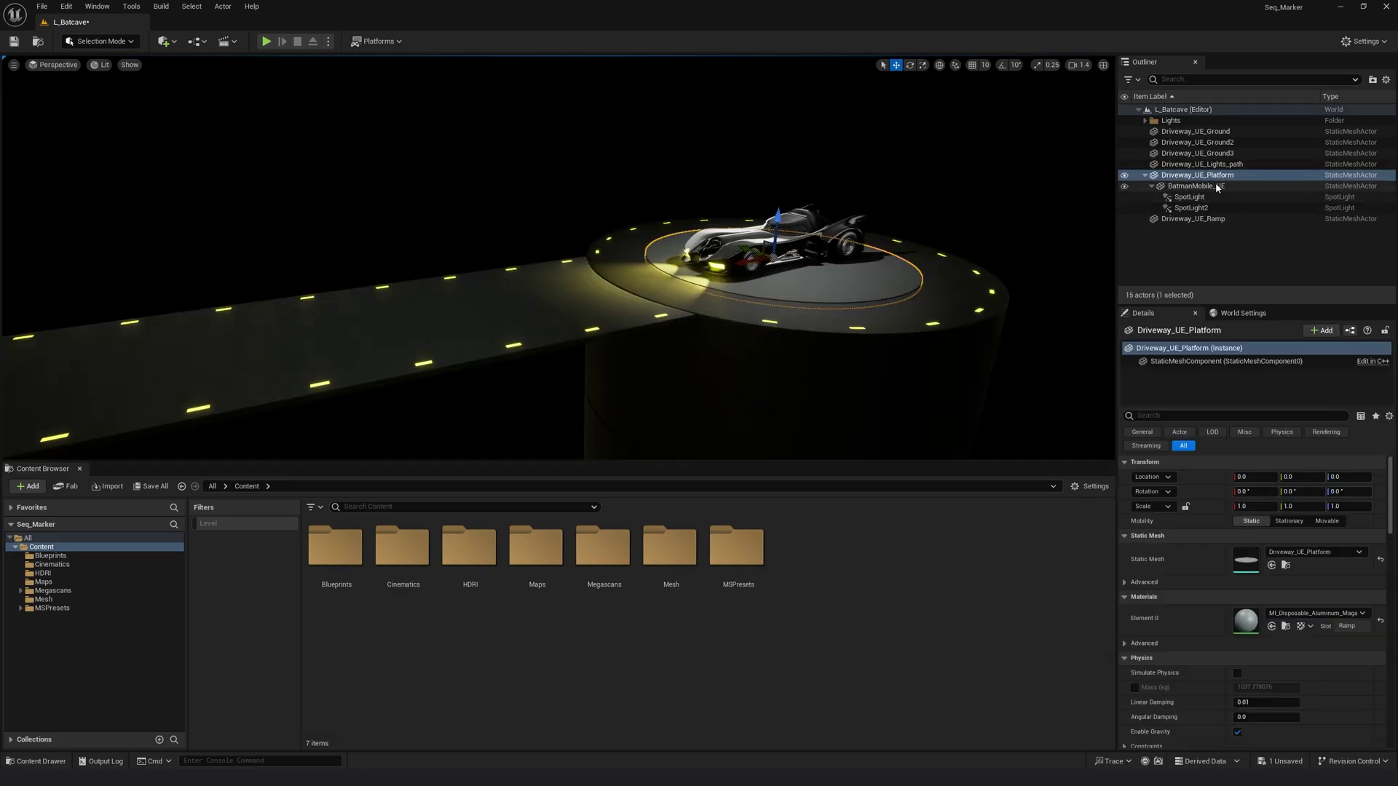
click(1217, 188)
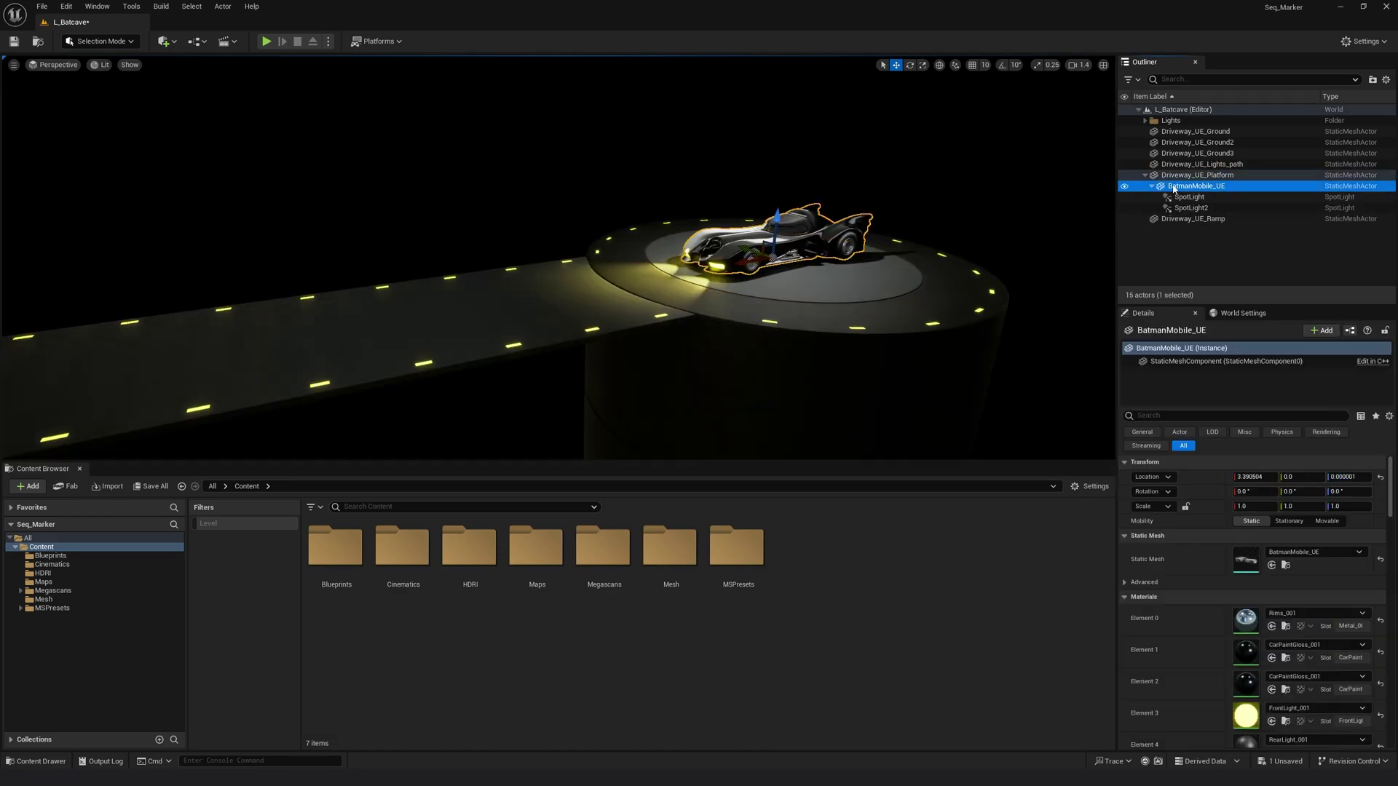
click(1197, 175)
mouse_move(779, 226)
mouse_down()
mouse_move(783, 166)
mouse_move(779, 211)
mouse_up()
key(ctrl+z)
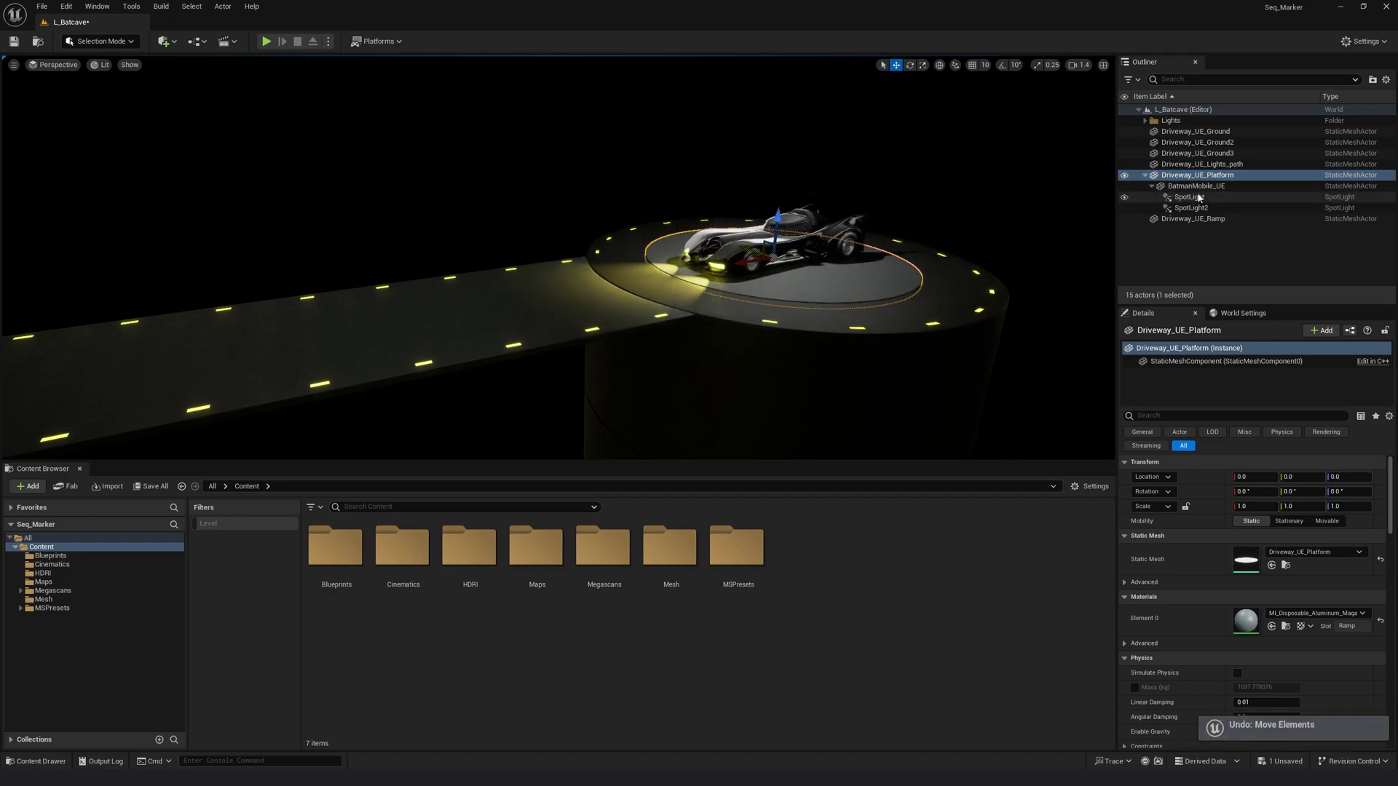
Step: Switch the visibility of SpotLight and SpotLight2 off and on to check the car's headlights
click(1199, 197)
click(1191, 207)
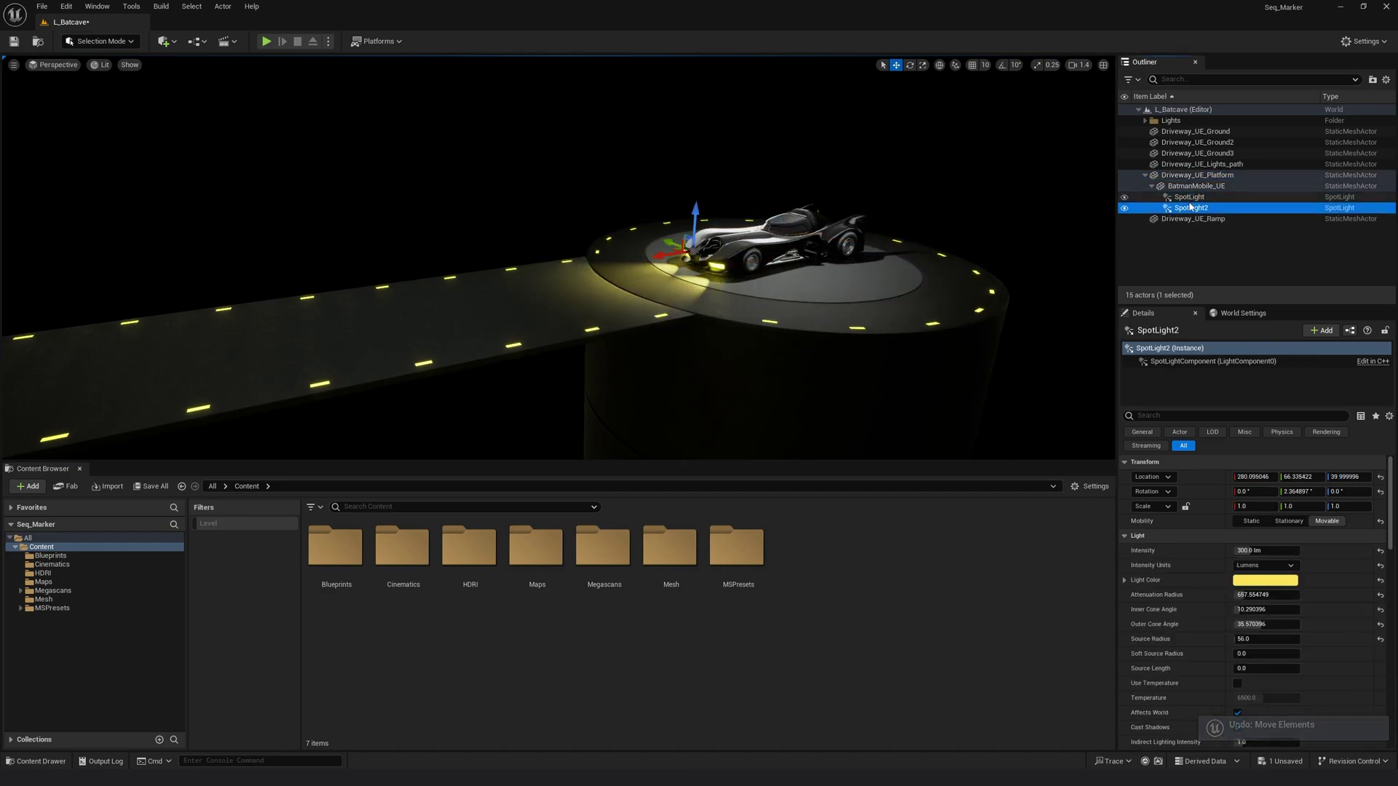
click(1189, 197)
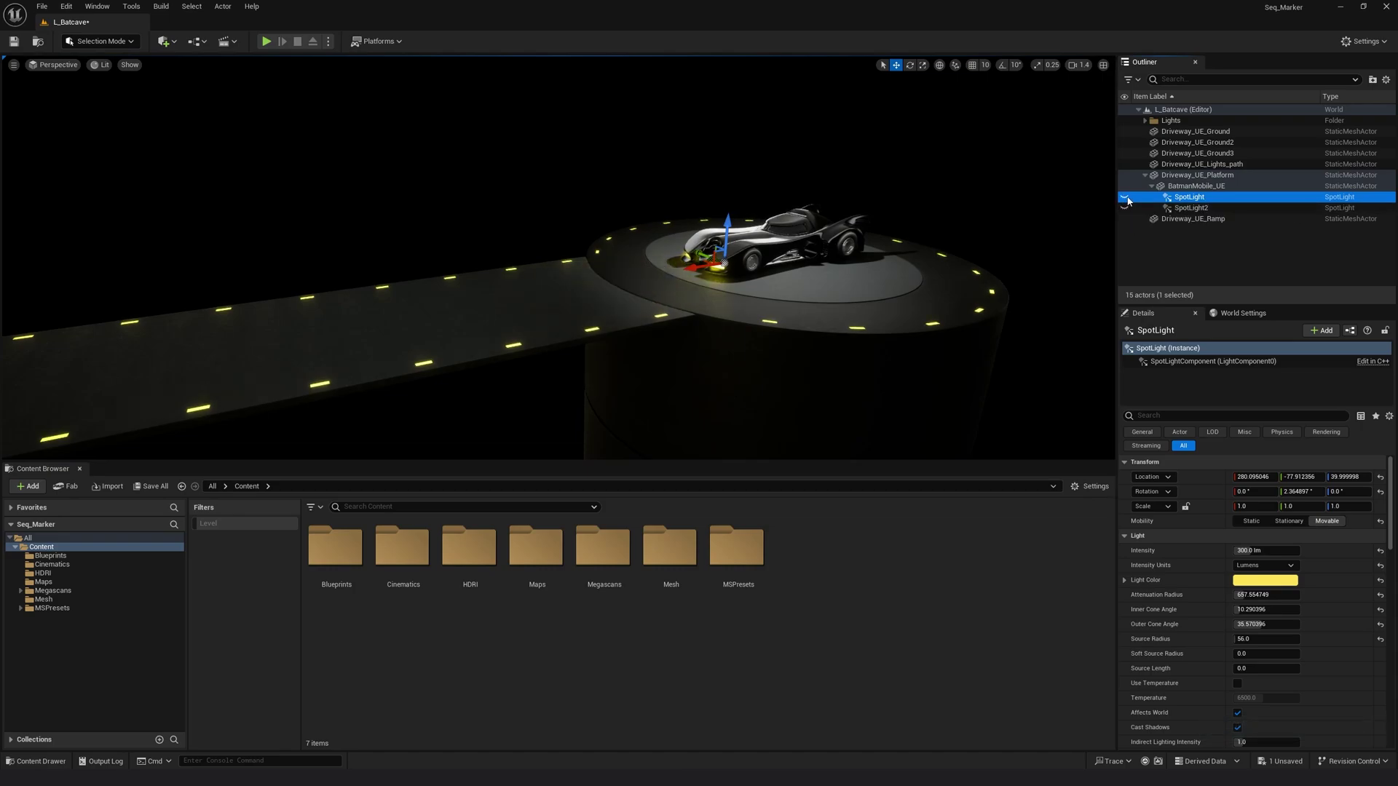
click(1124, 198)
click(1124, 208)
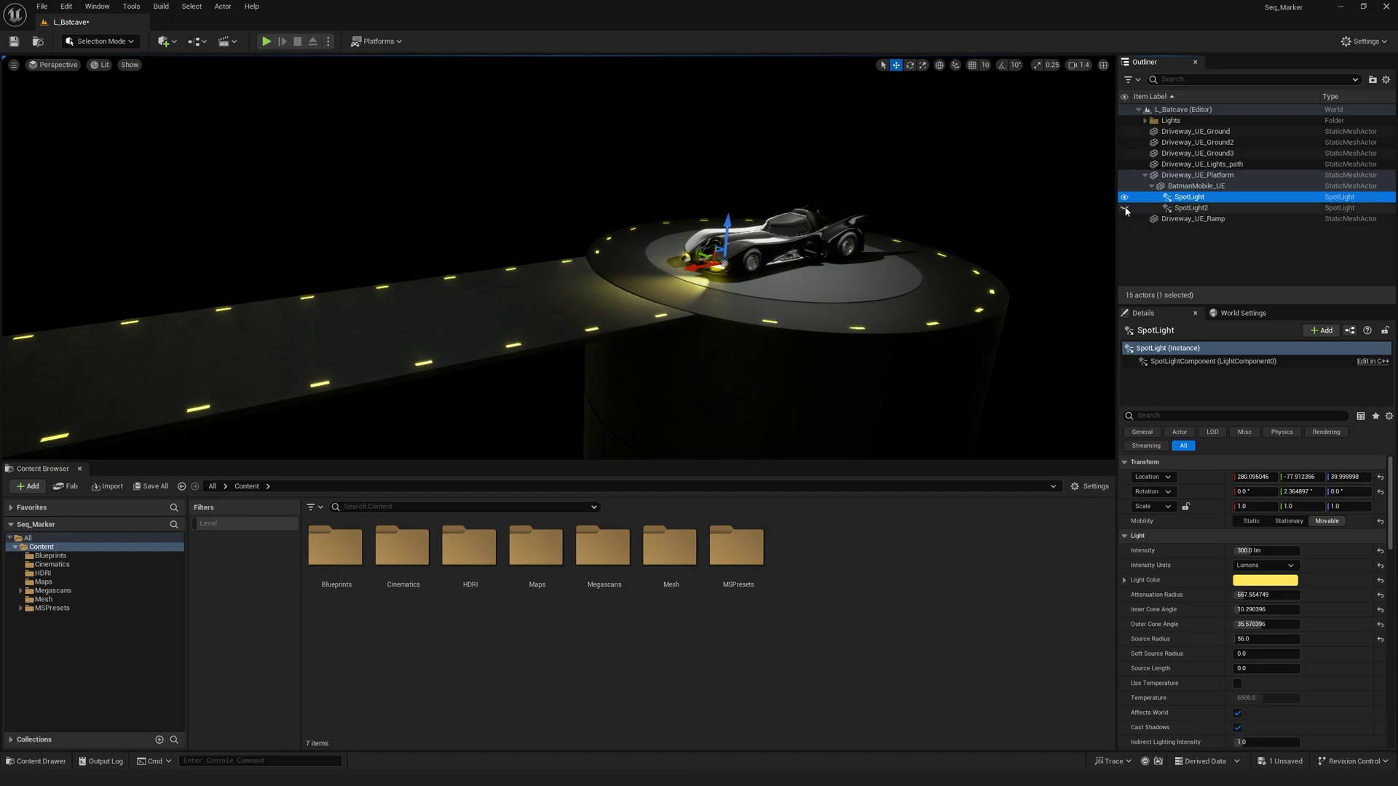
click(553, 393)
Step: Create a new level sequence named LS_Tutorial in the Cinematics folder
drag(553, 393, 567, 495)
click(70, 600)
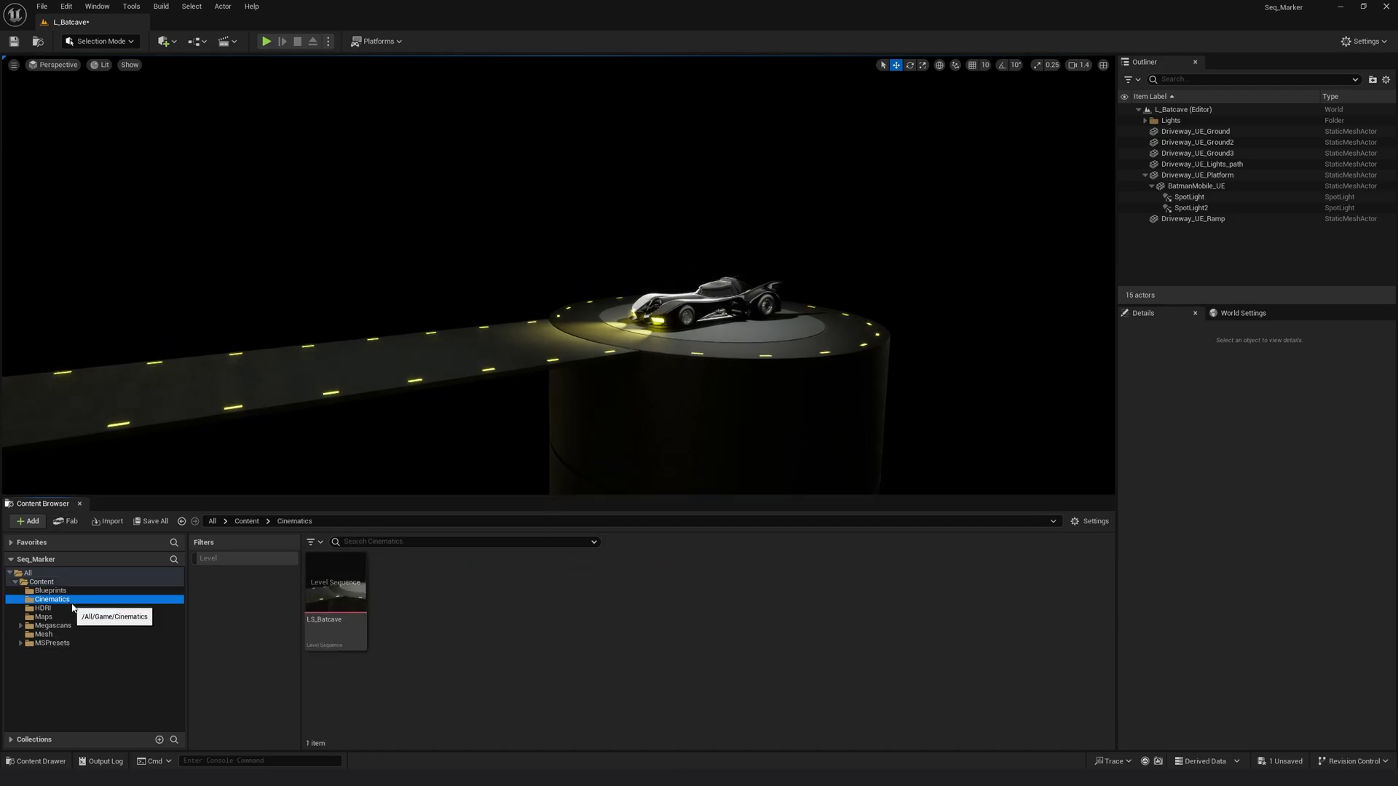
right_click(496, 616)
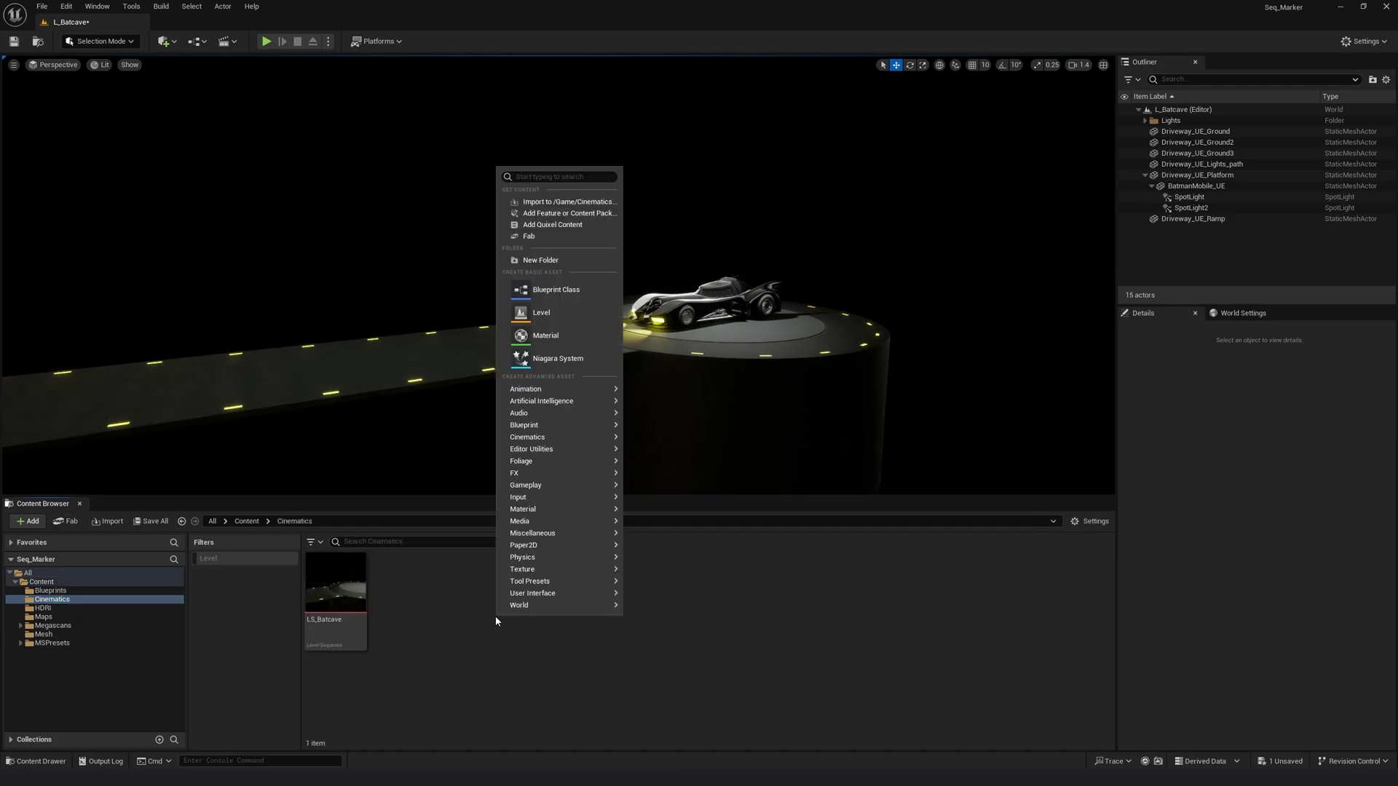
mouse_move(564, 437)
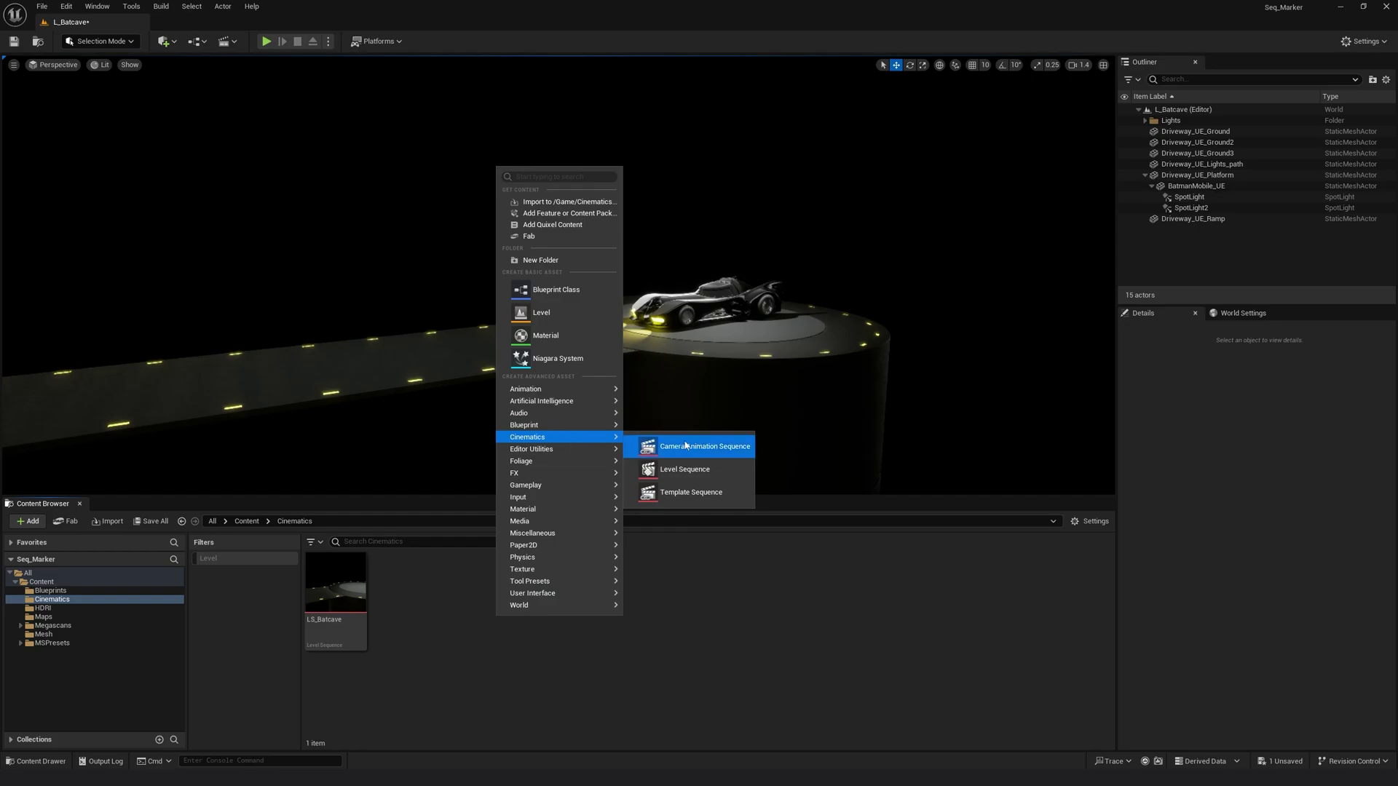
click(685, 471)
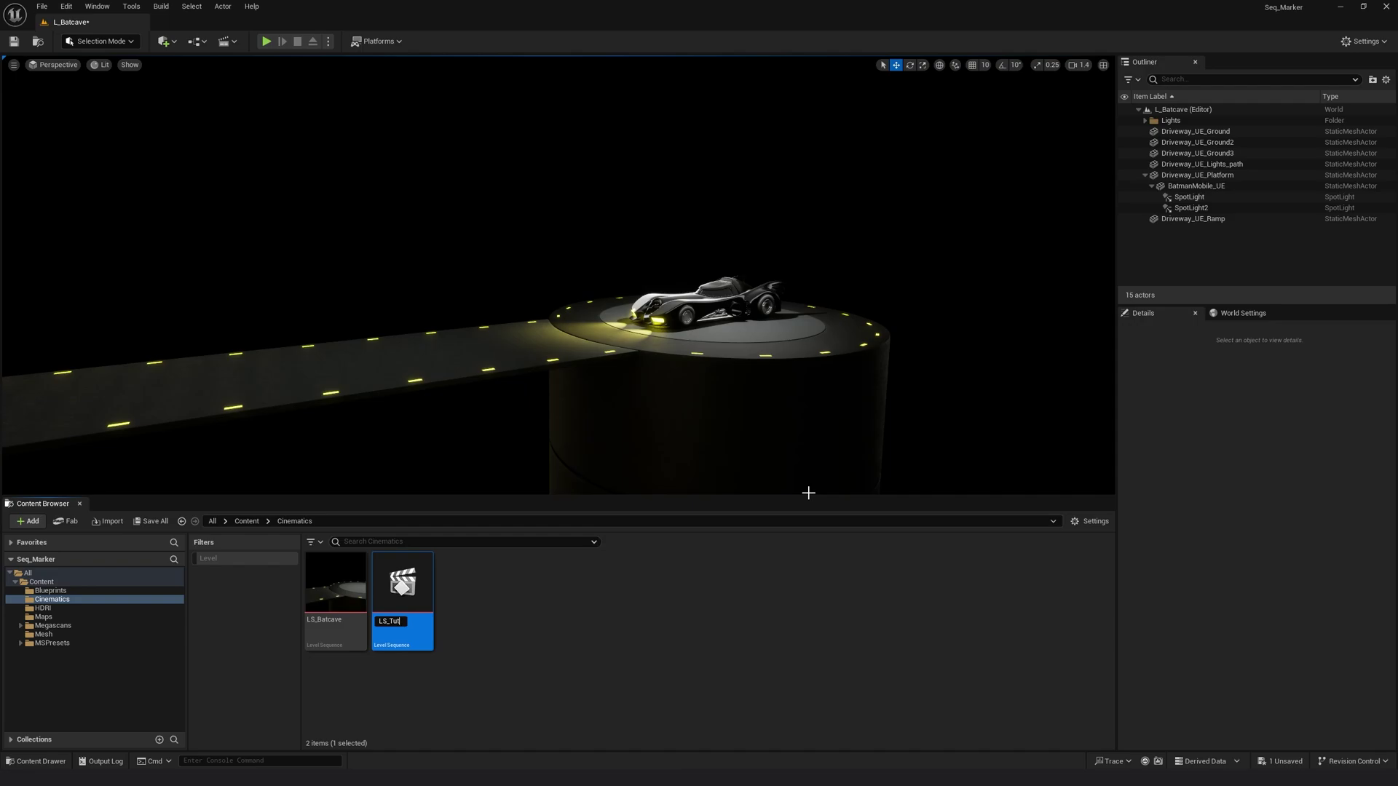
Step: Open LS_Tutorial in Sequencer and review its display rate options, keeping 30 fps
double_click(401, 586)
drag(157, 473, 139, 506)
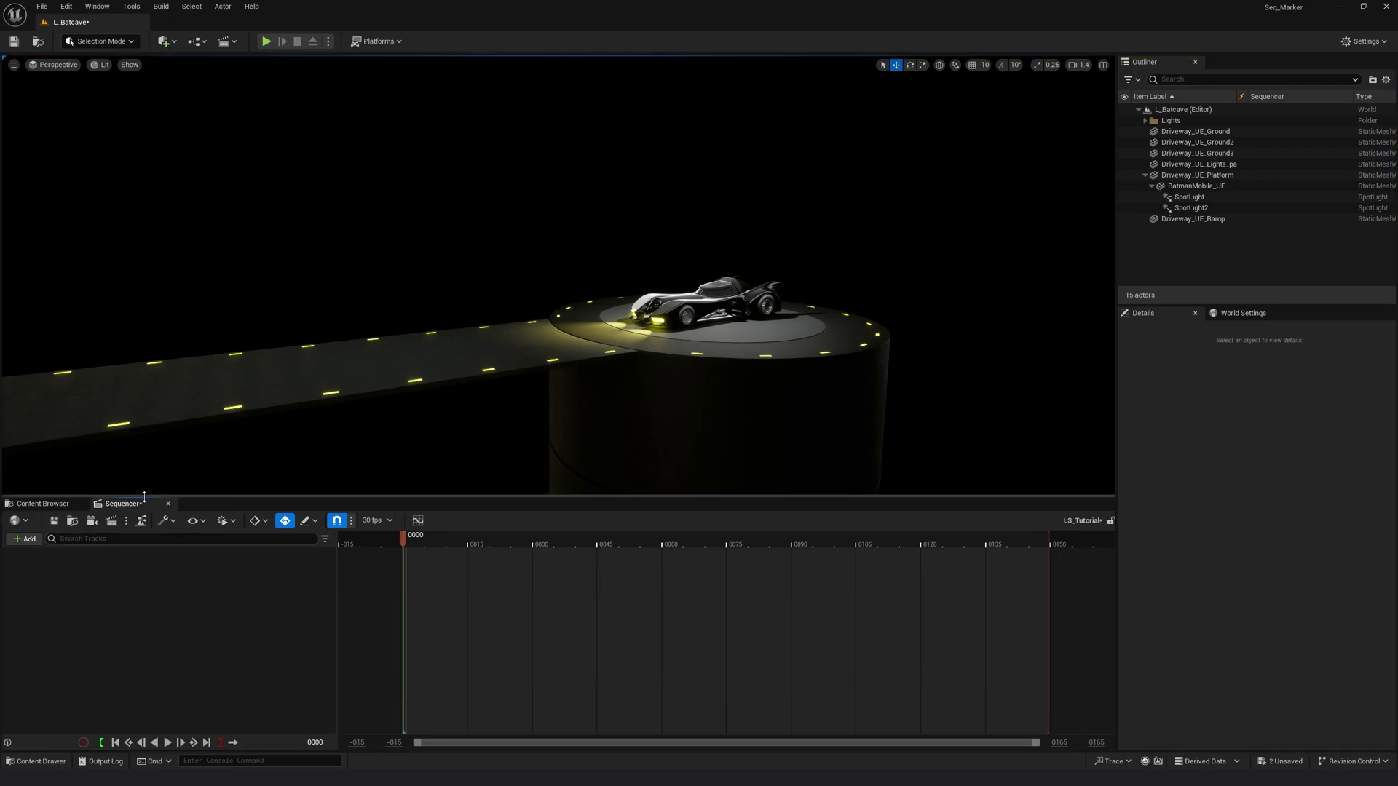
click(388, 522)
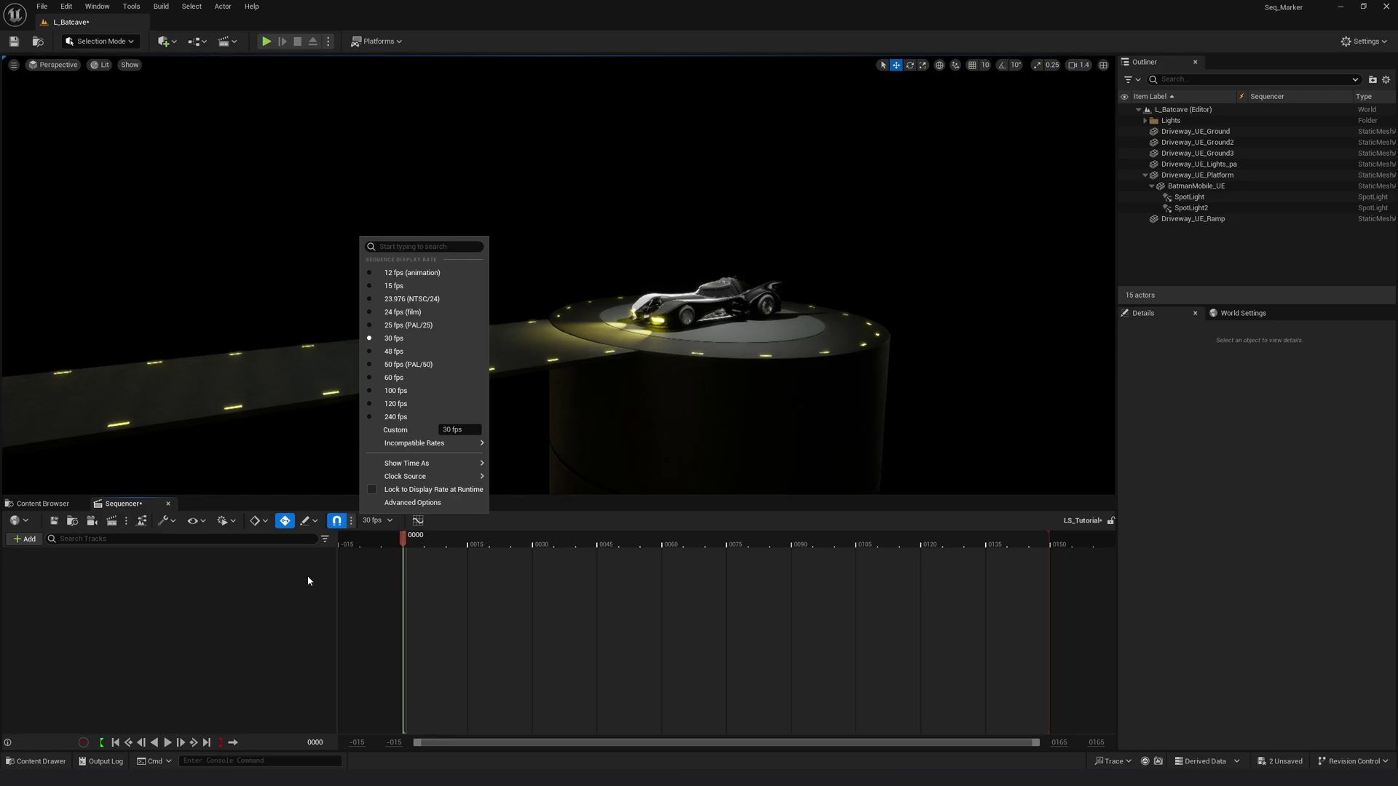
click(117, 560)
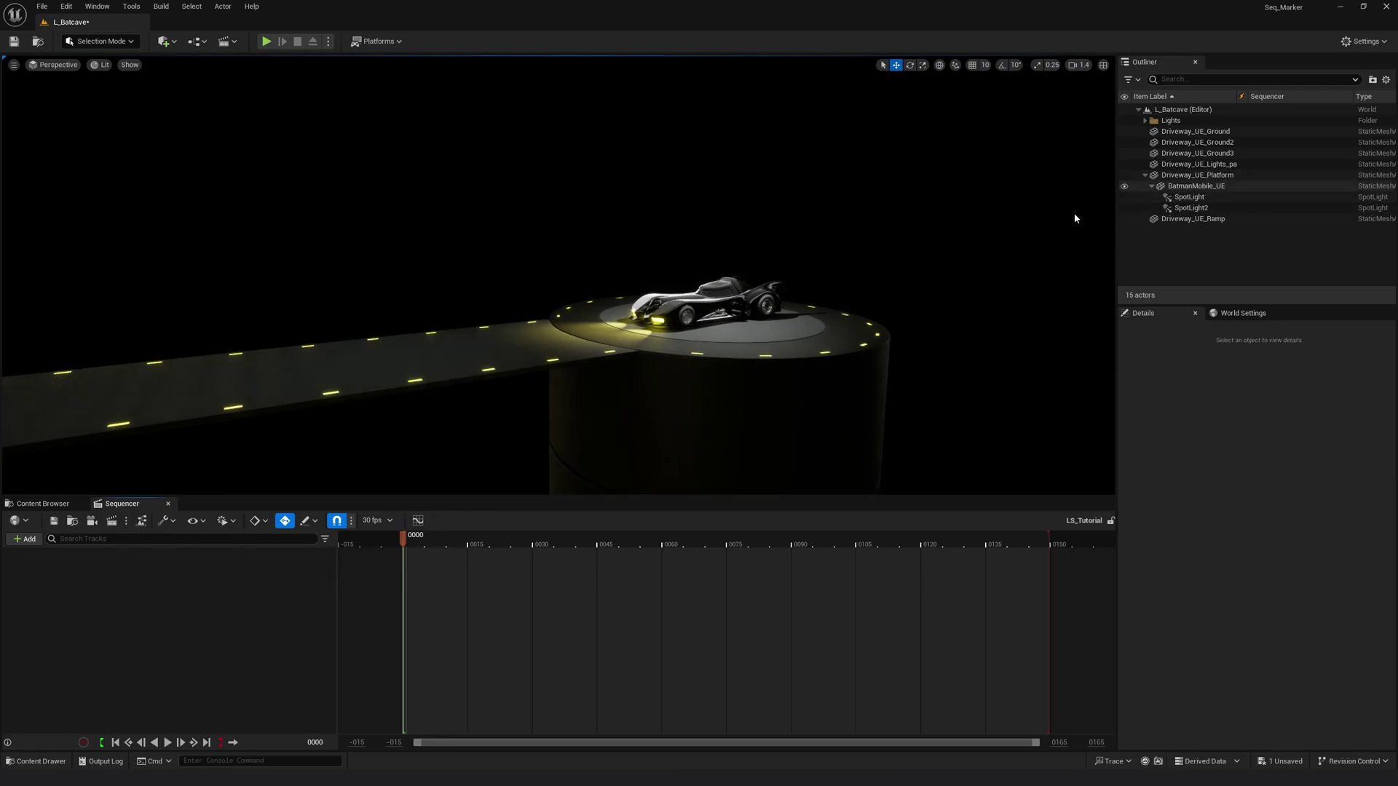
Step: Add Driveway_UE_Platform to the LS_Tutorial sequence and expand its Transform track down to the Location X, Y and Z channels
click(1194, 175)
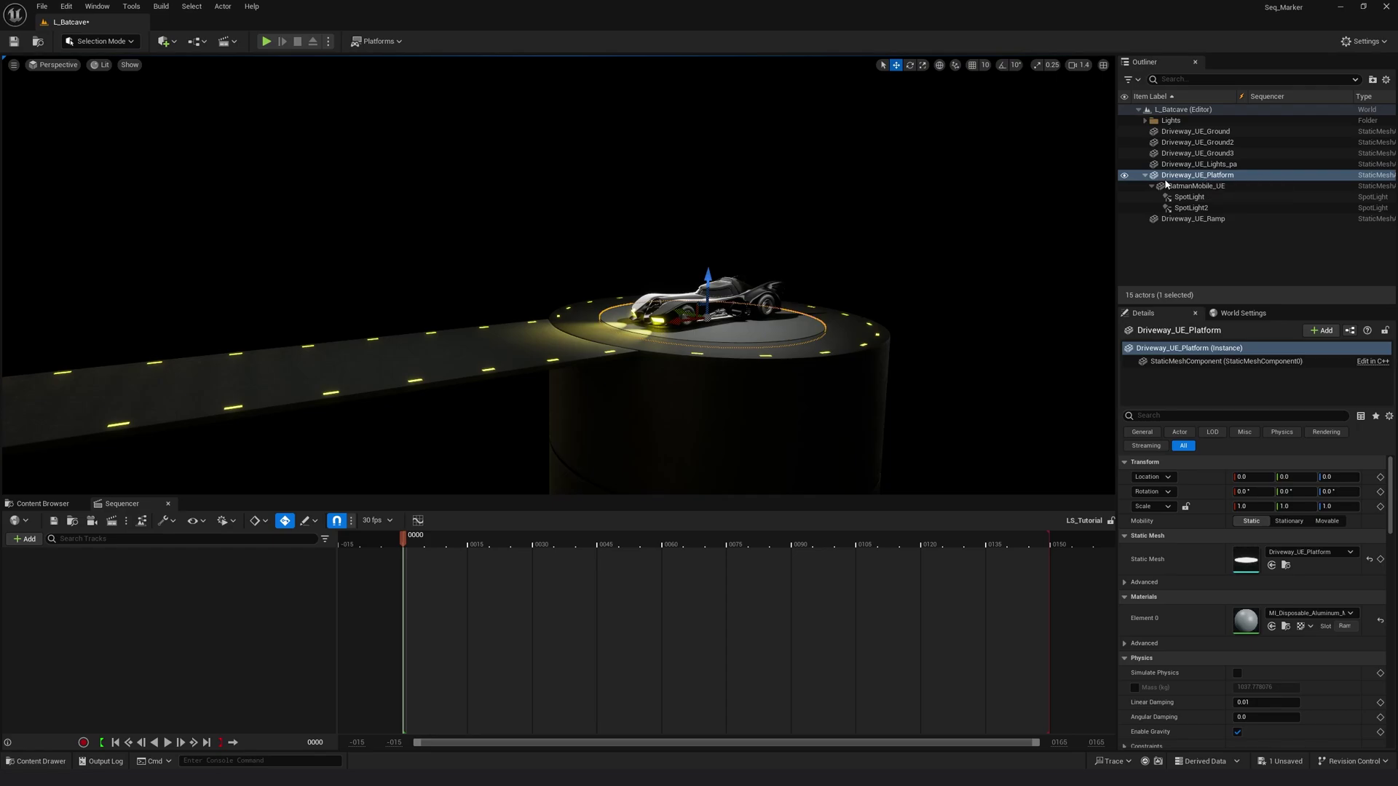
drag(1155, 179, 440, 595)
drag(170, 606, 131, 590)
click(70, 571)
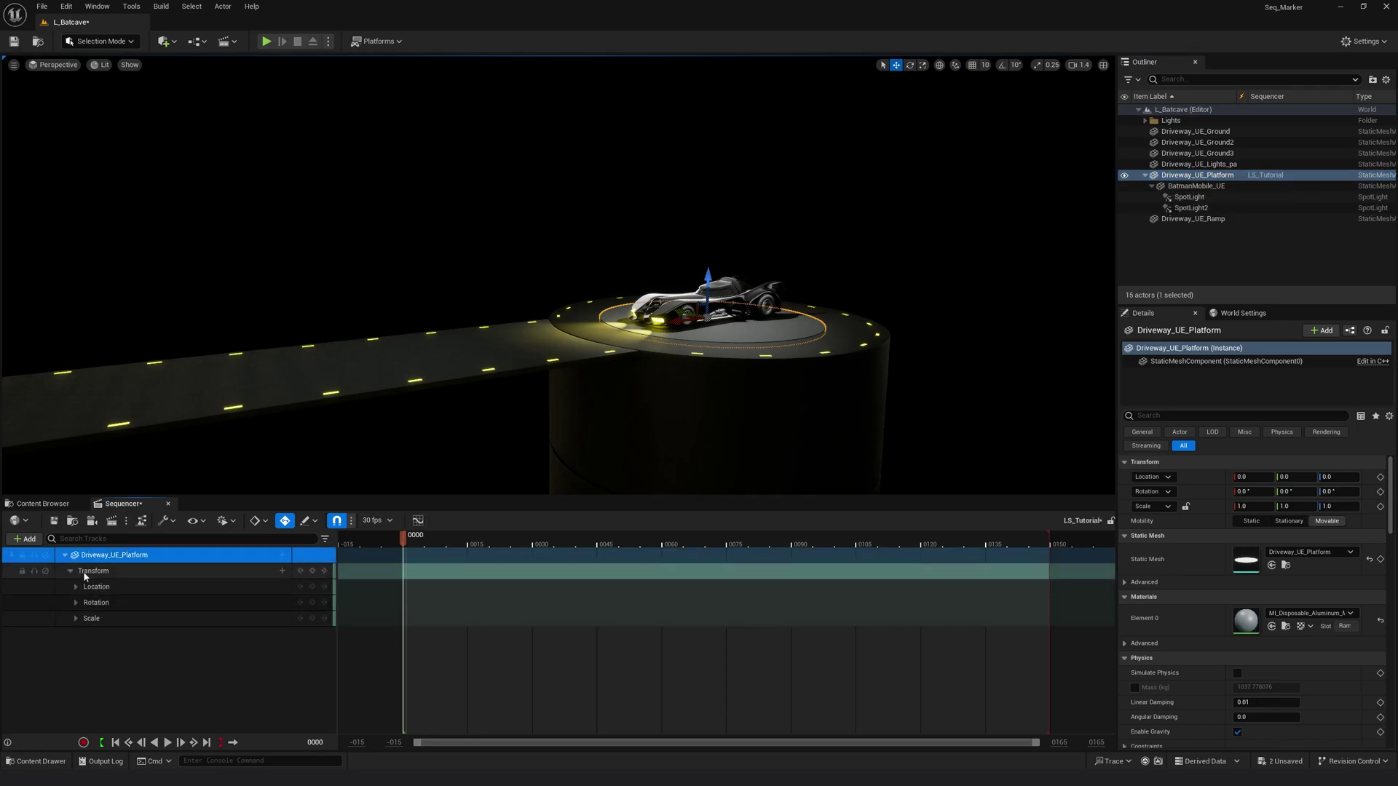
click(65, 555)
click(65, 555)
click(76, 586)
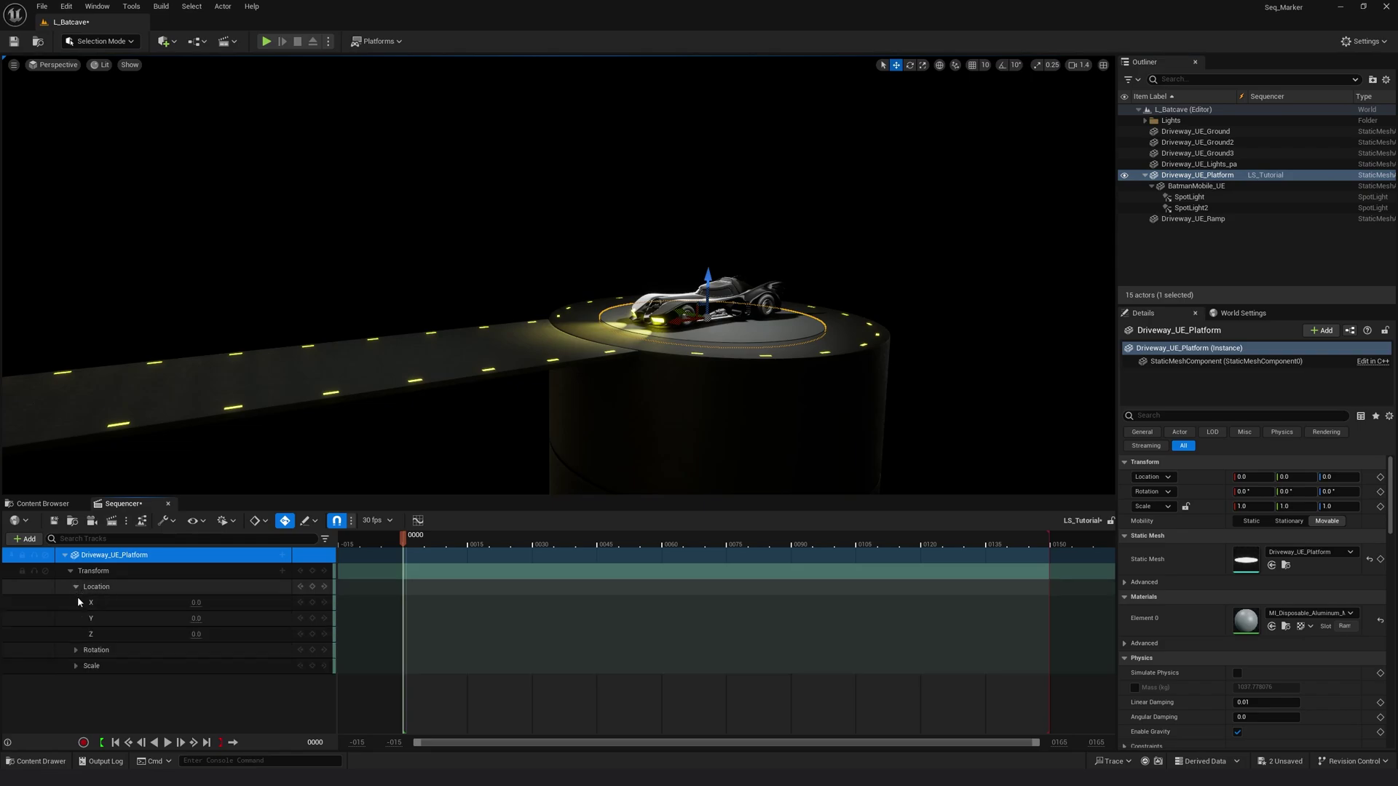
Step: Key the platform's Location Z at frame 0 and lower it to -288
drag(196, 634, 164, 634)
key(ctrl+z)
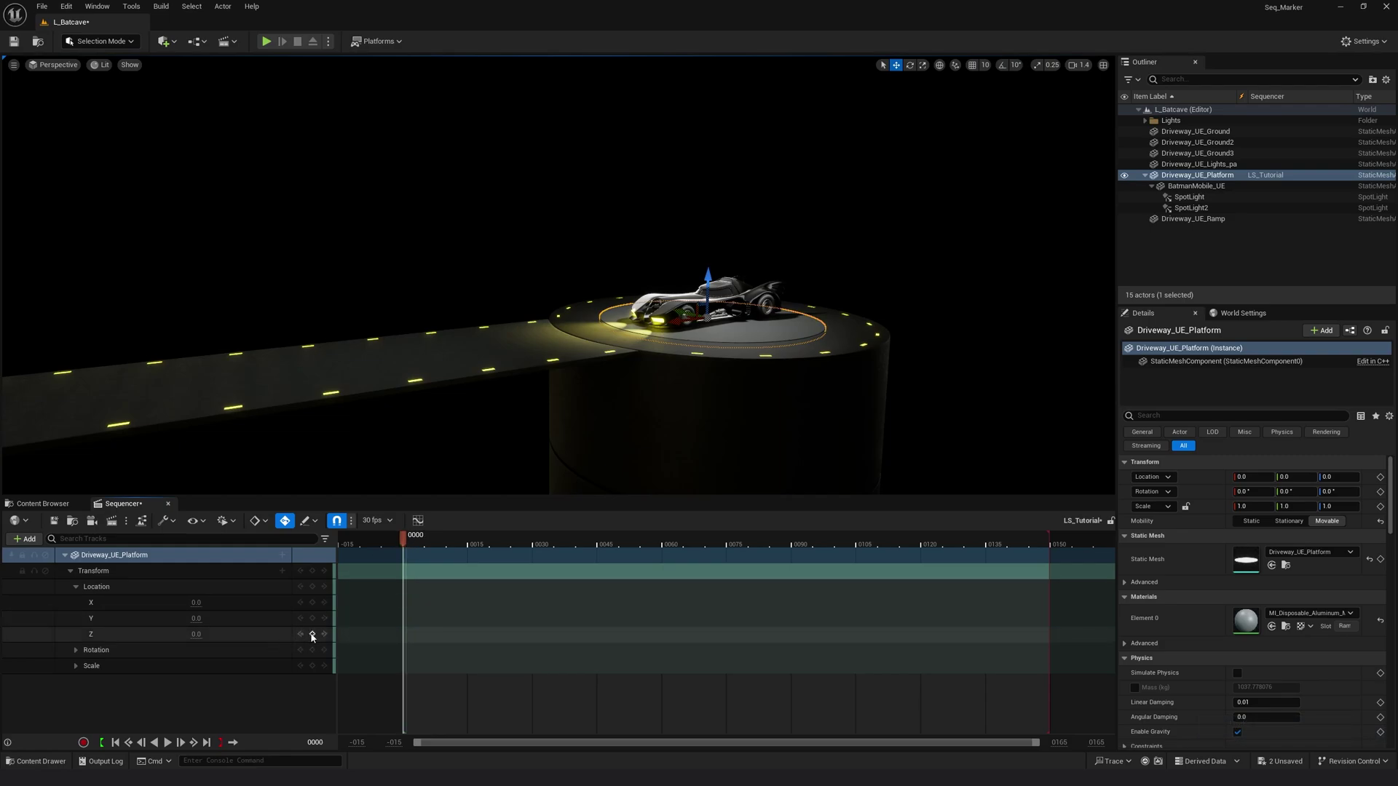
click(313, 634)
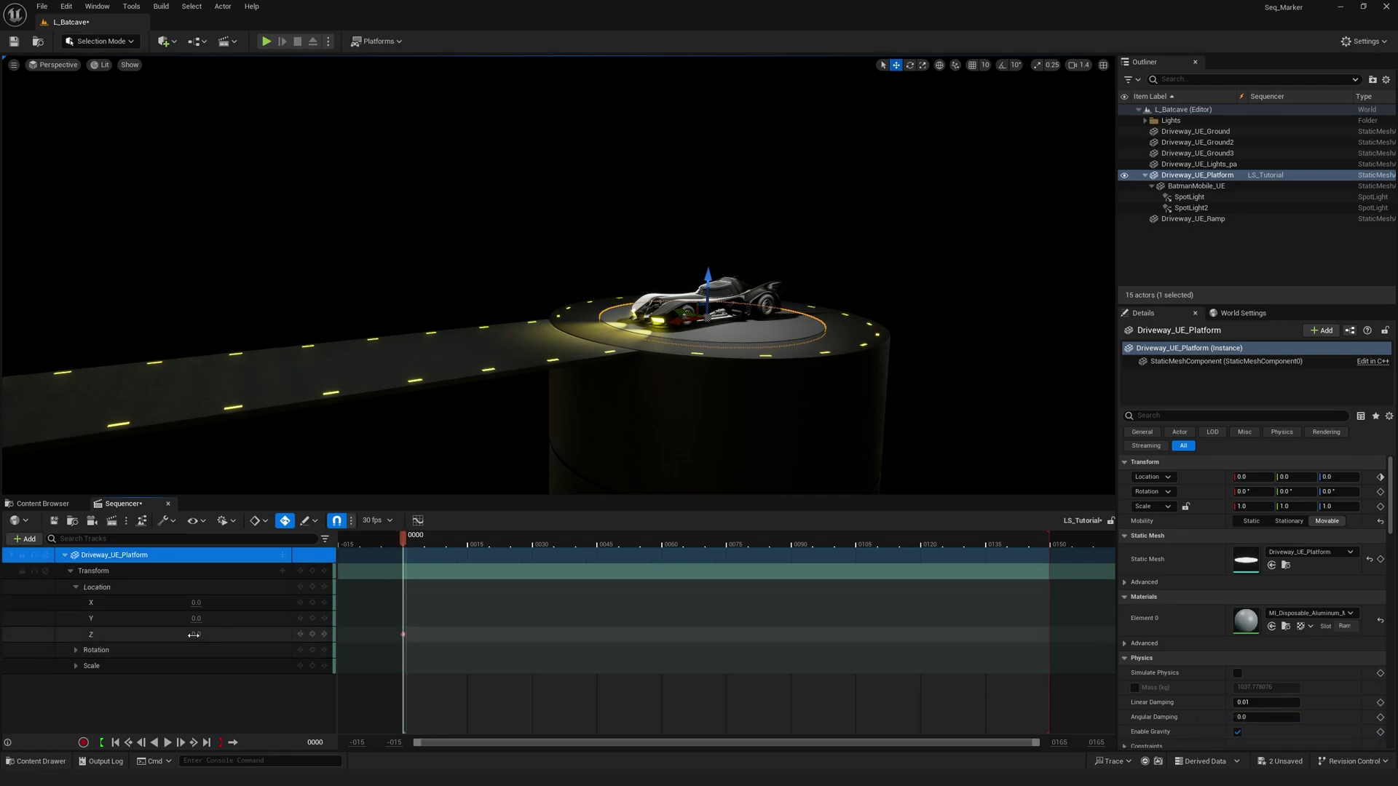
drag(194, 634, 248, 650)
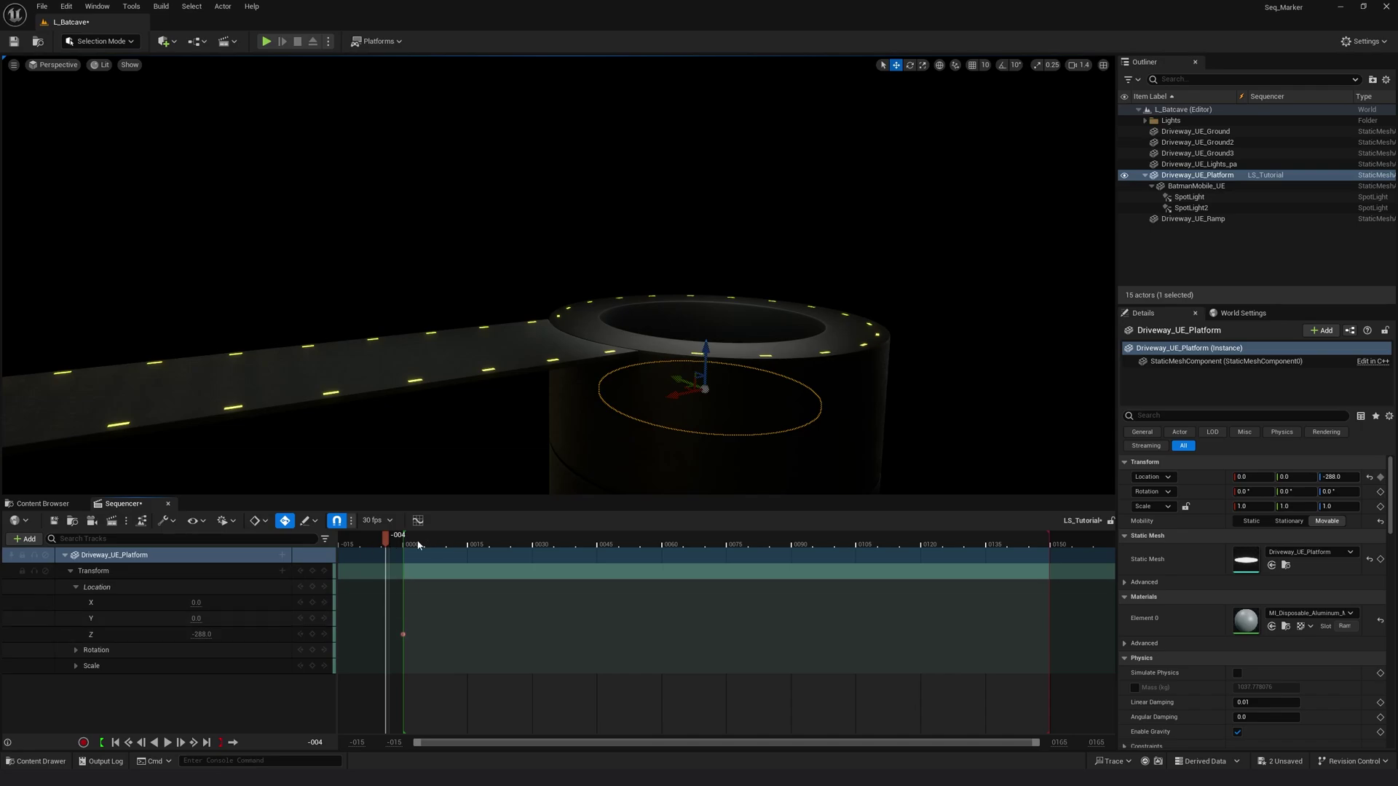
Step: Key the platform's Location Z at 0 on frame 75
drag(391, 546, 733, 548)
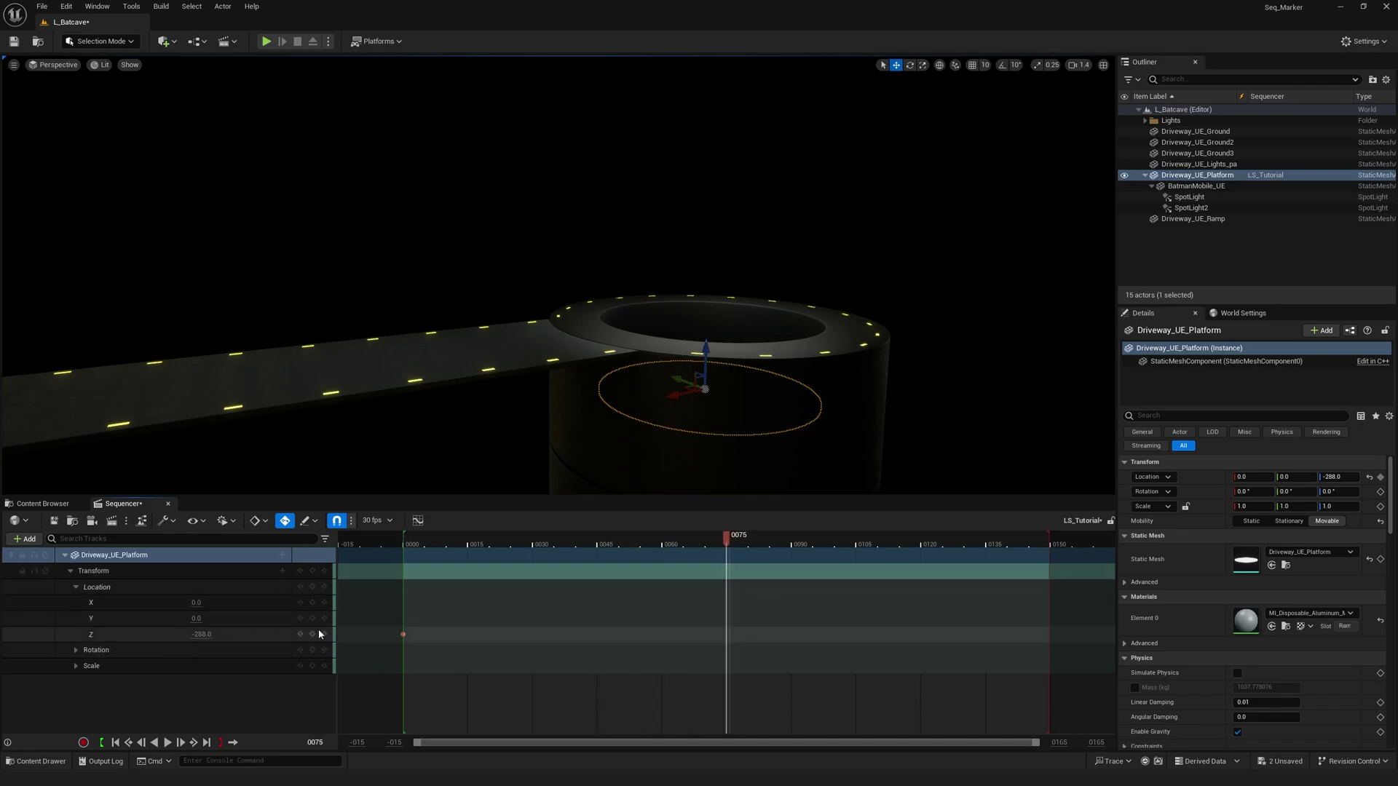
click(213, 635)
key(Return)
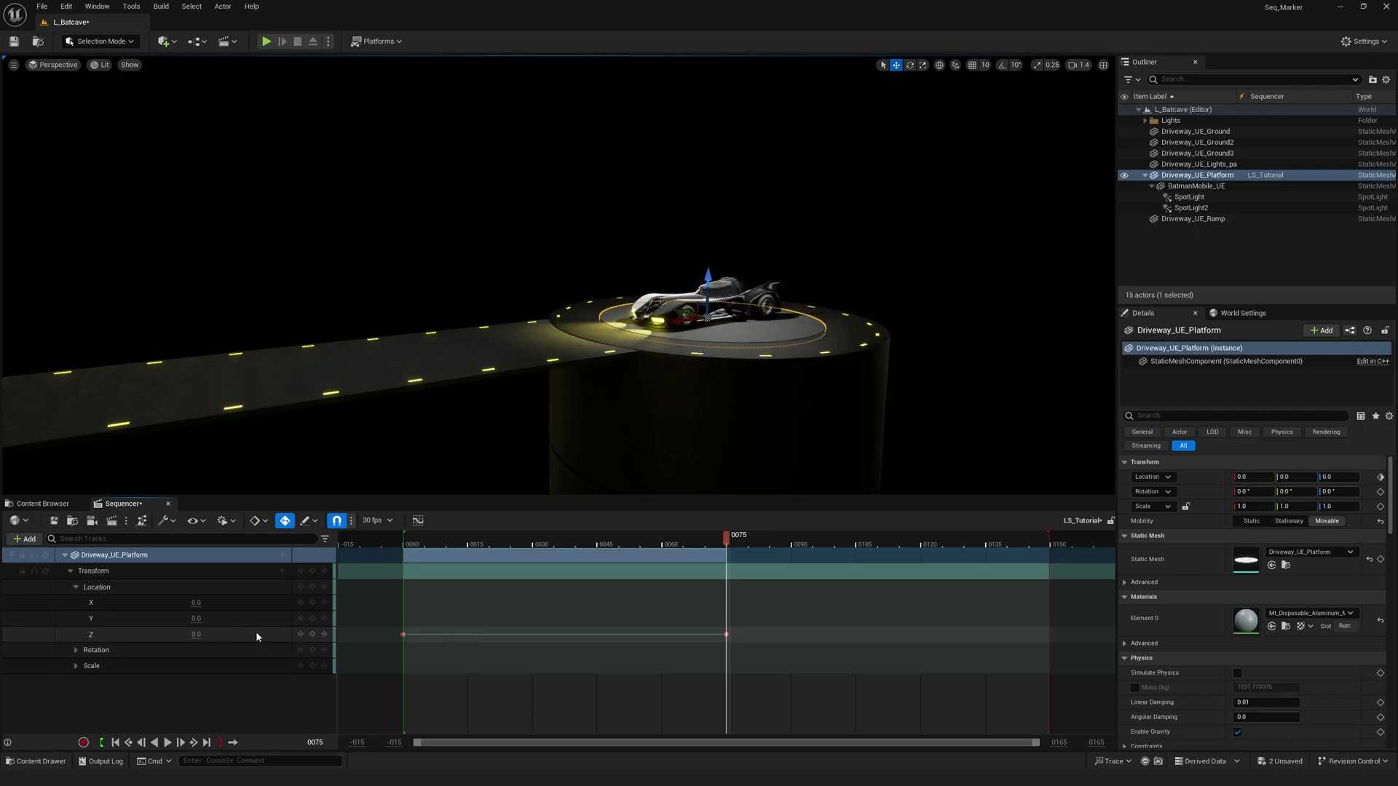
Step: Play the sequence from the start and step through frames to preview the platform rising
key(Up)
key(space)
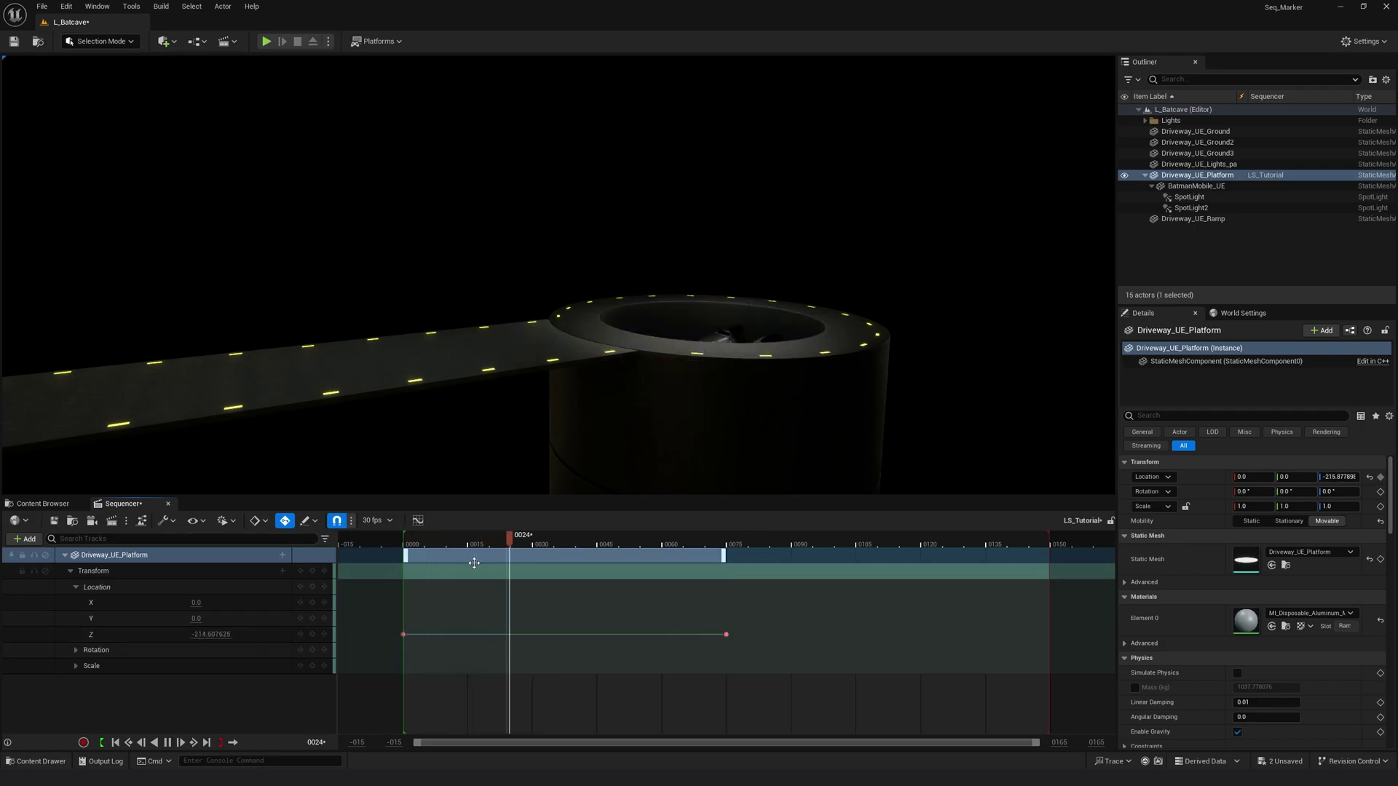
key(space)
key(Left)
key(Left)
key(Left)
key(Left)
key(Left)
key(Left)
key(Left)
key(Left)
key(Left)
key(Left)
key(Left)
key(Left)
key(Left)
key(Left)
key(Left)
key(Left)
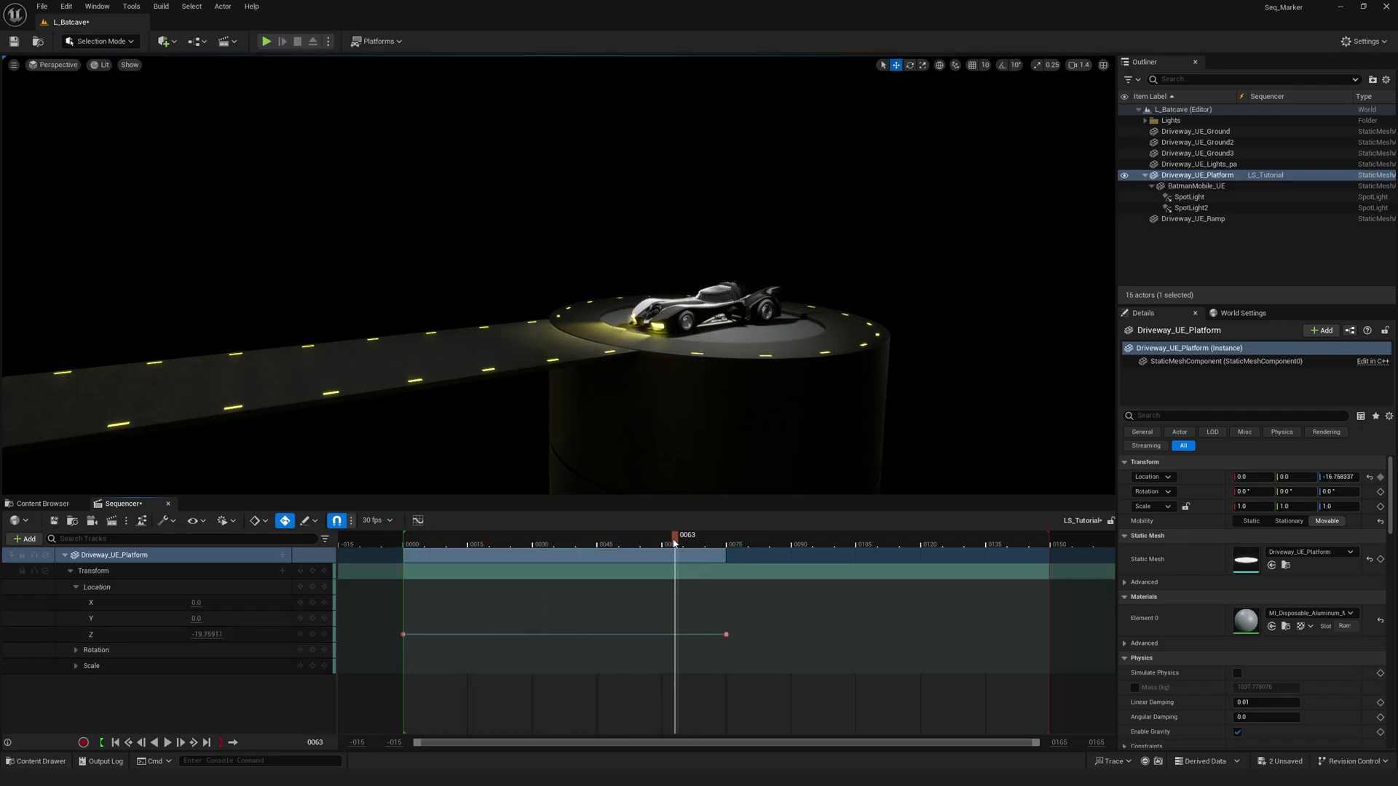
Step: Shorten the platform's rise by moving its end key from frame 75 to frame 45, and preview the faster motion
drag(724, 555, 599, 556)
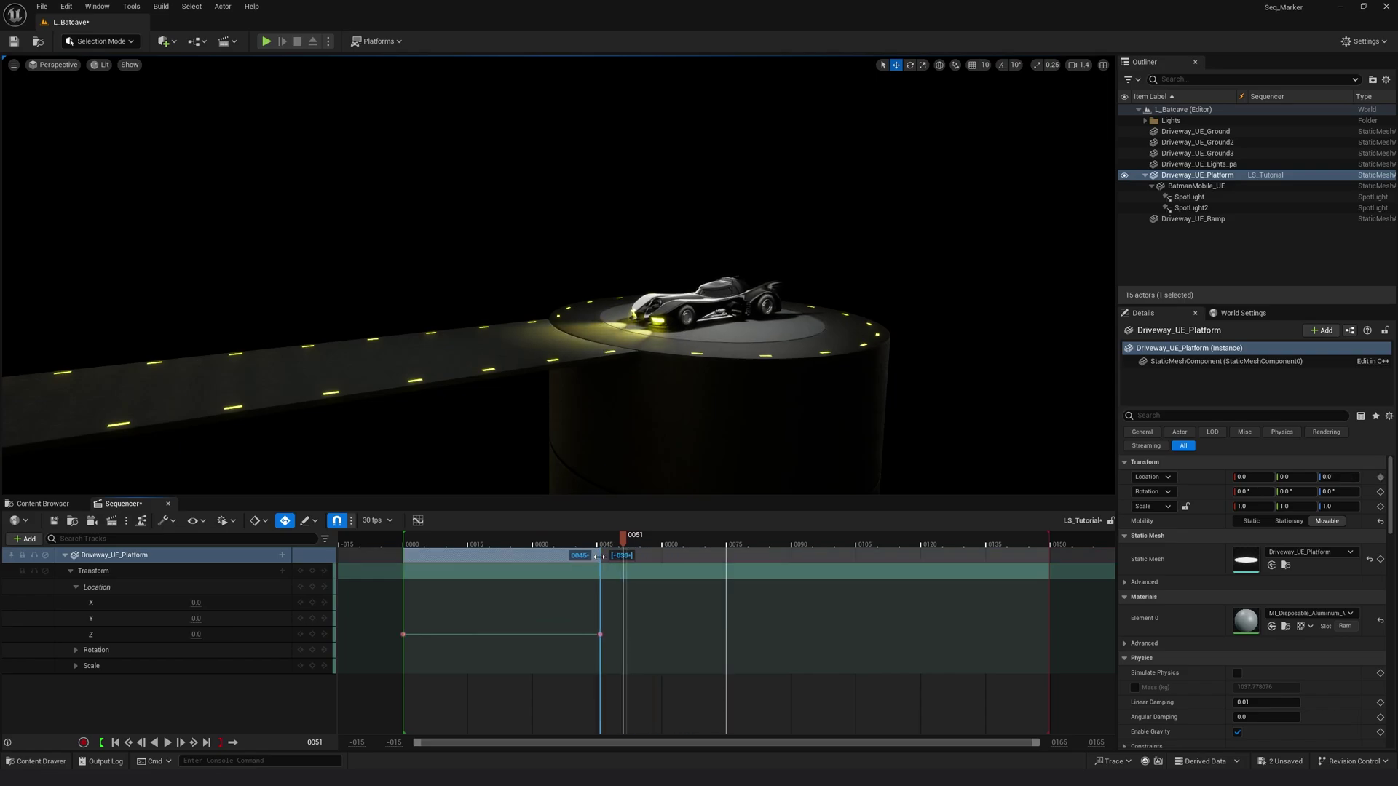
click(396, 542)
key(space)
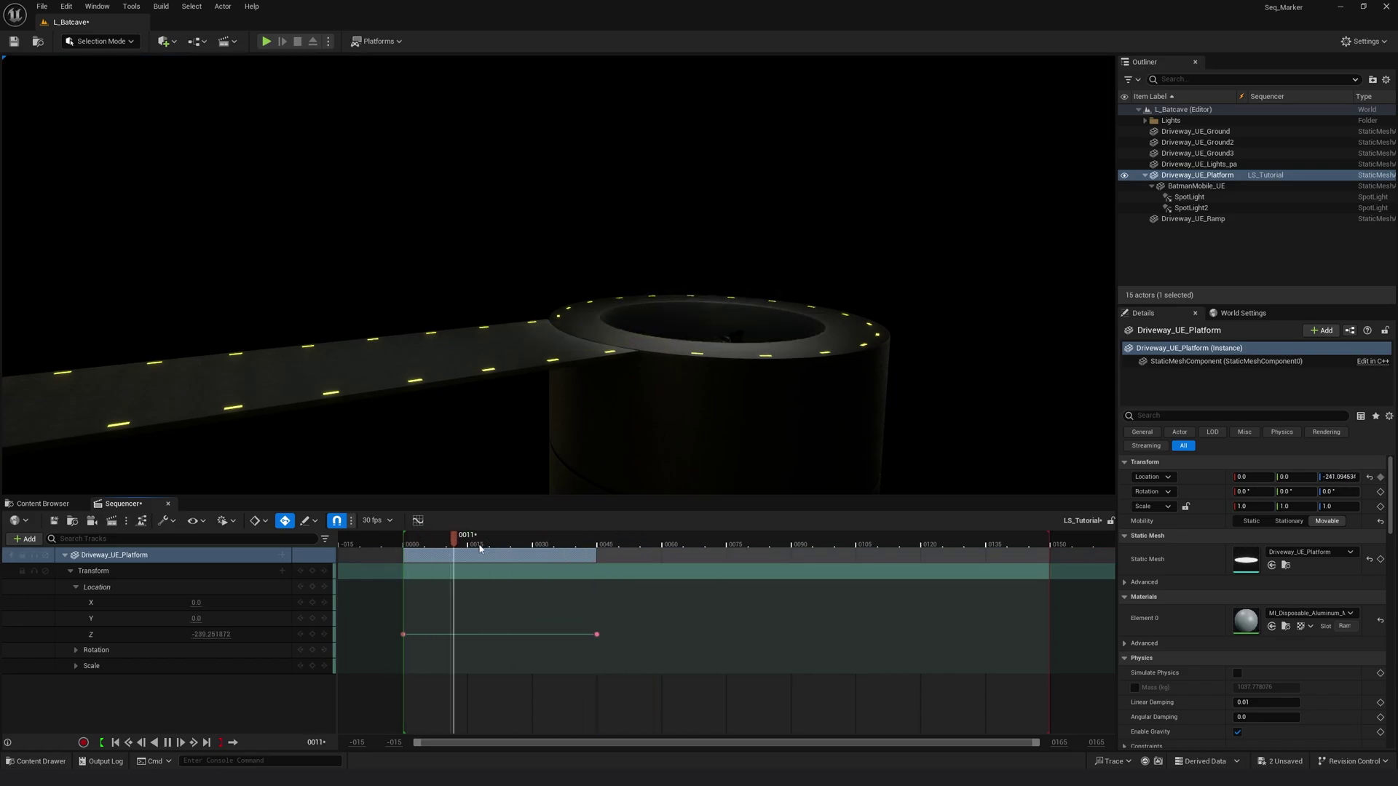
click(422, 545)
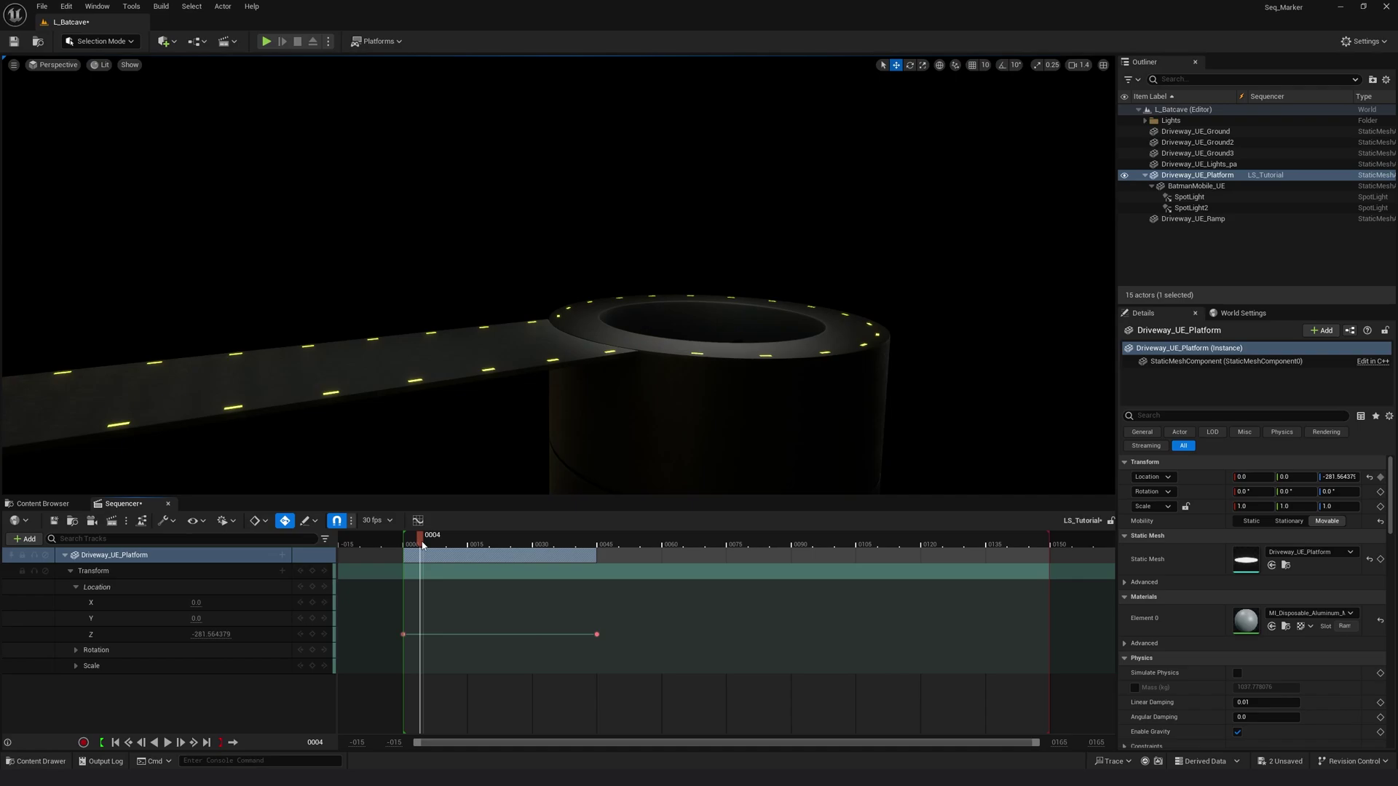
Step: Expand the platform's Rotation channels and key Yaw at 0 on the frame where the rise ends
click(76, 650)
drag(408, 538, 593, 543)
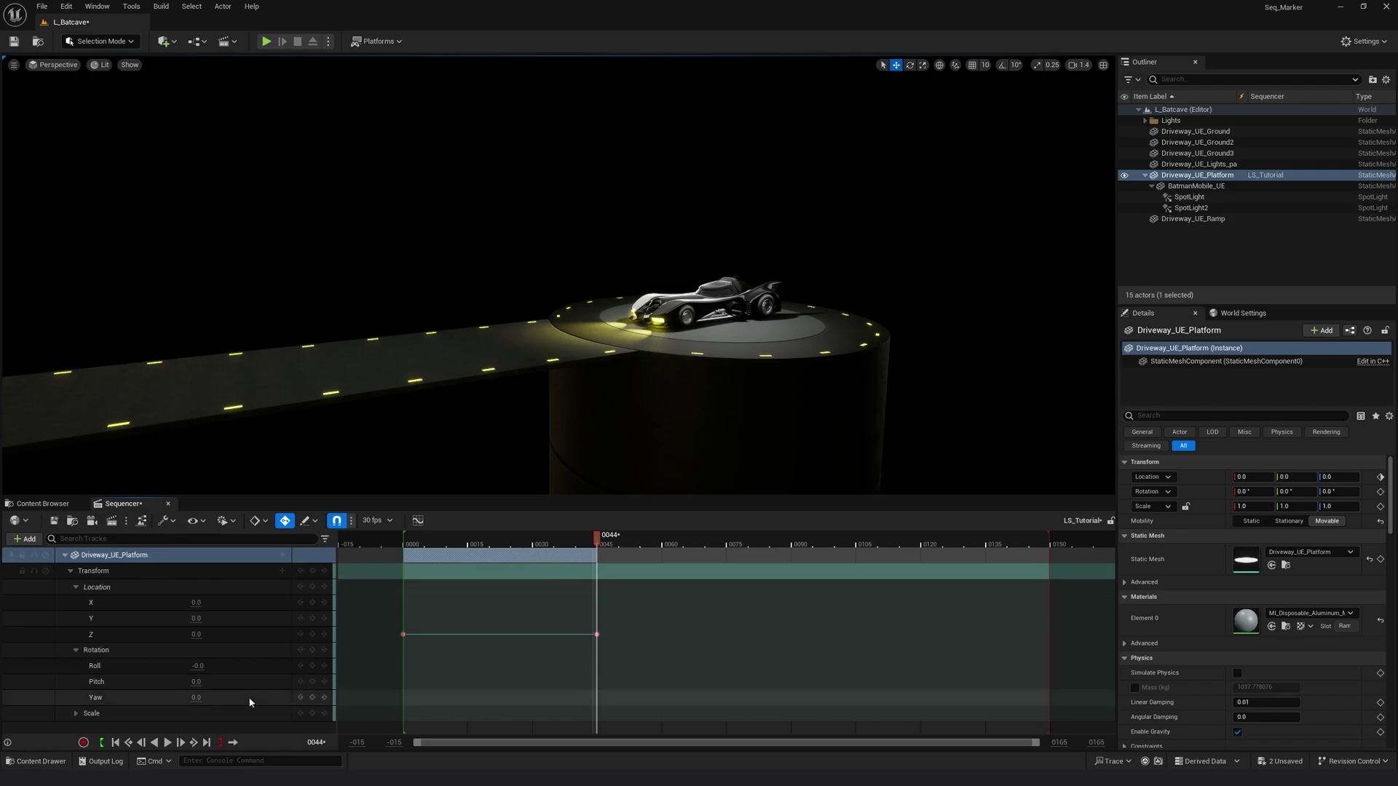
drag(196, 697, 240, 699)
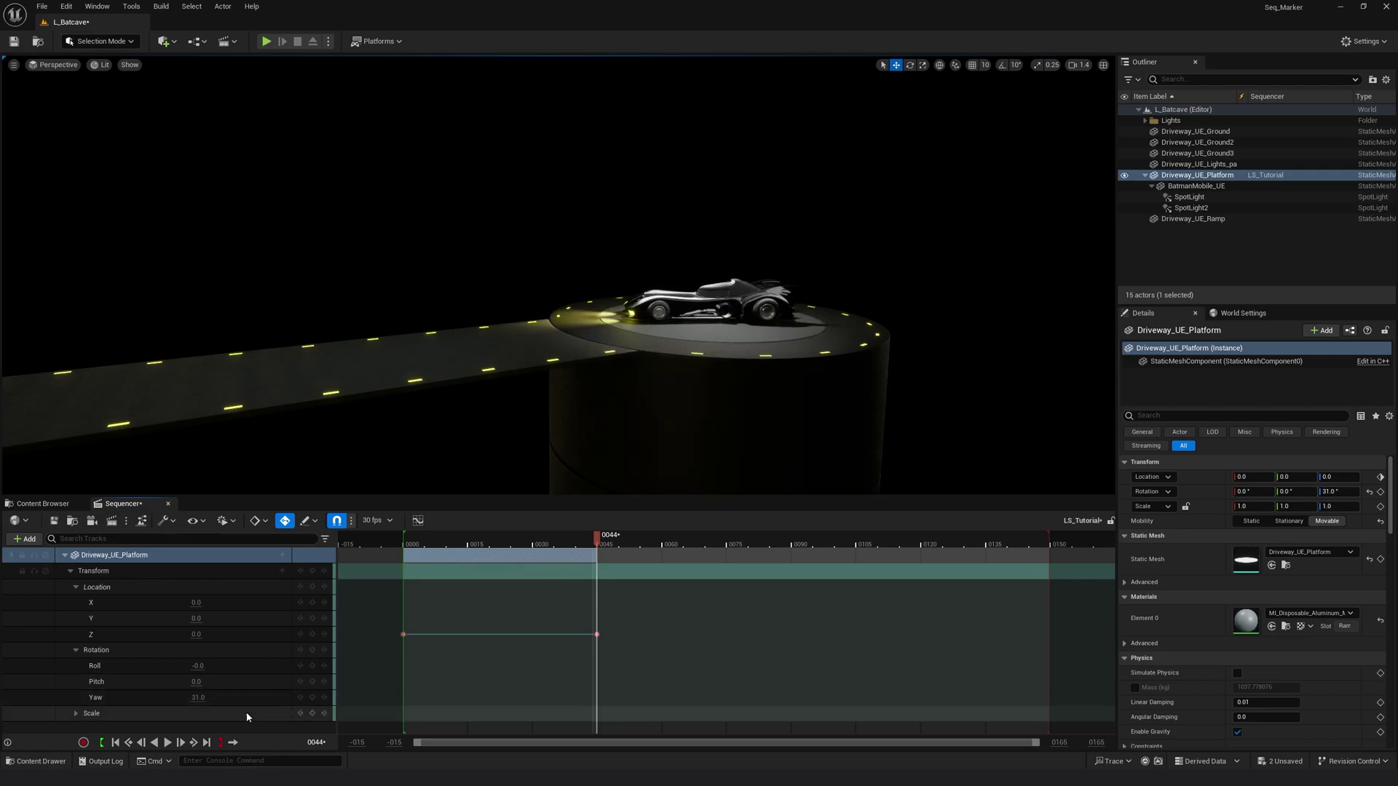
key(ctrl+z)
click(313, 697)
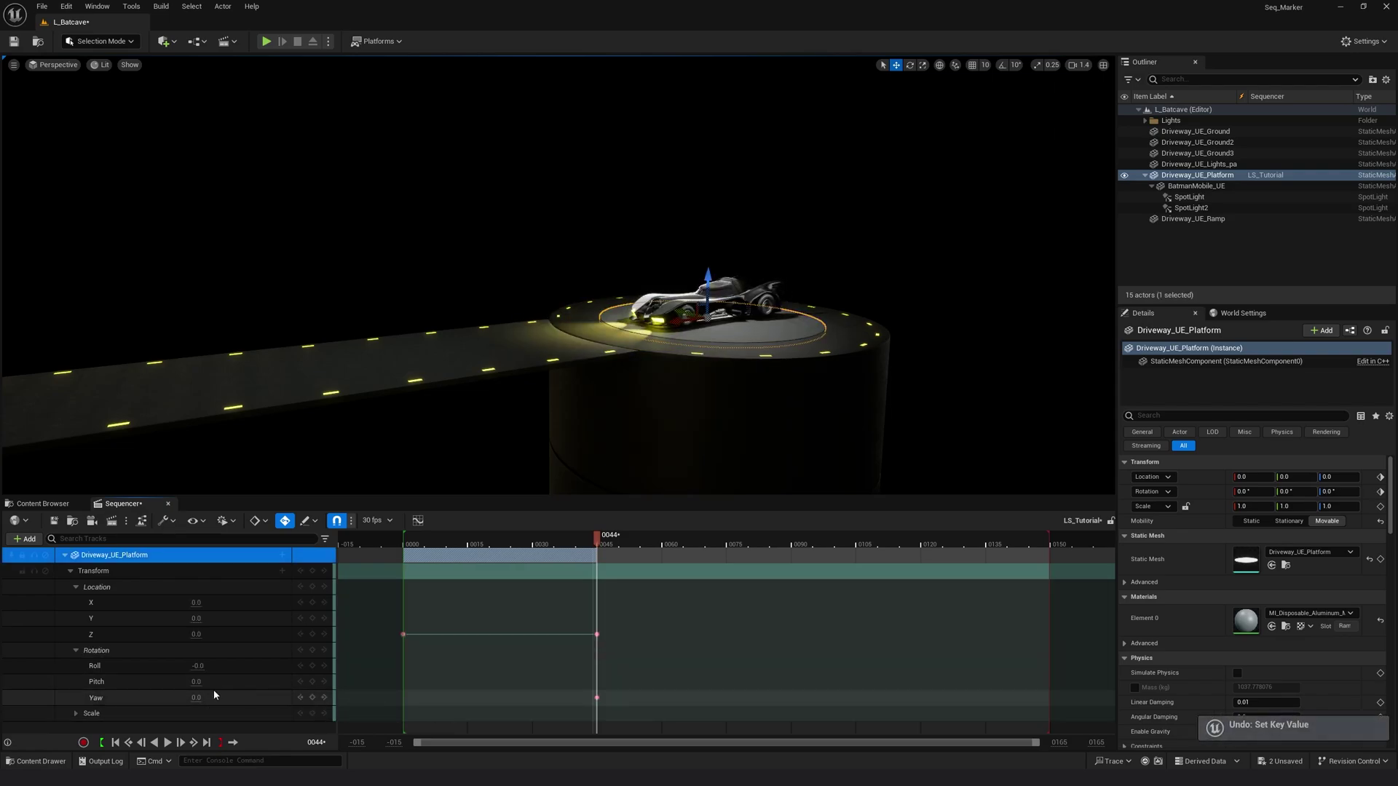
Step: Set the platform's Yaw to -45 at frame 0
drag(596, 540, 404, 551)
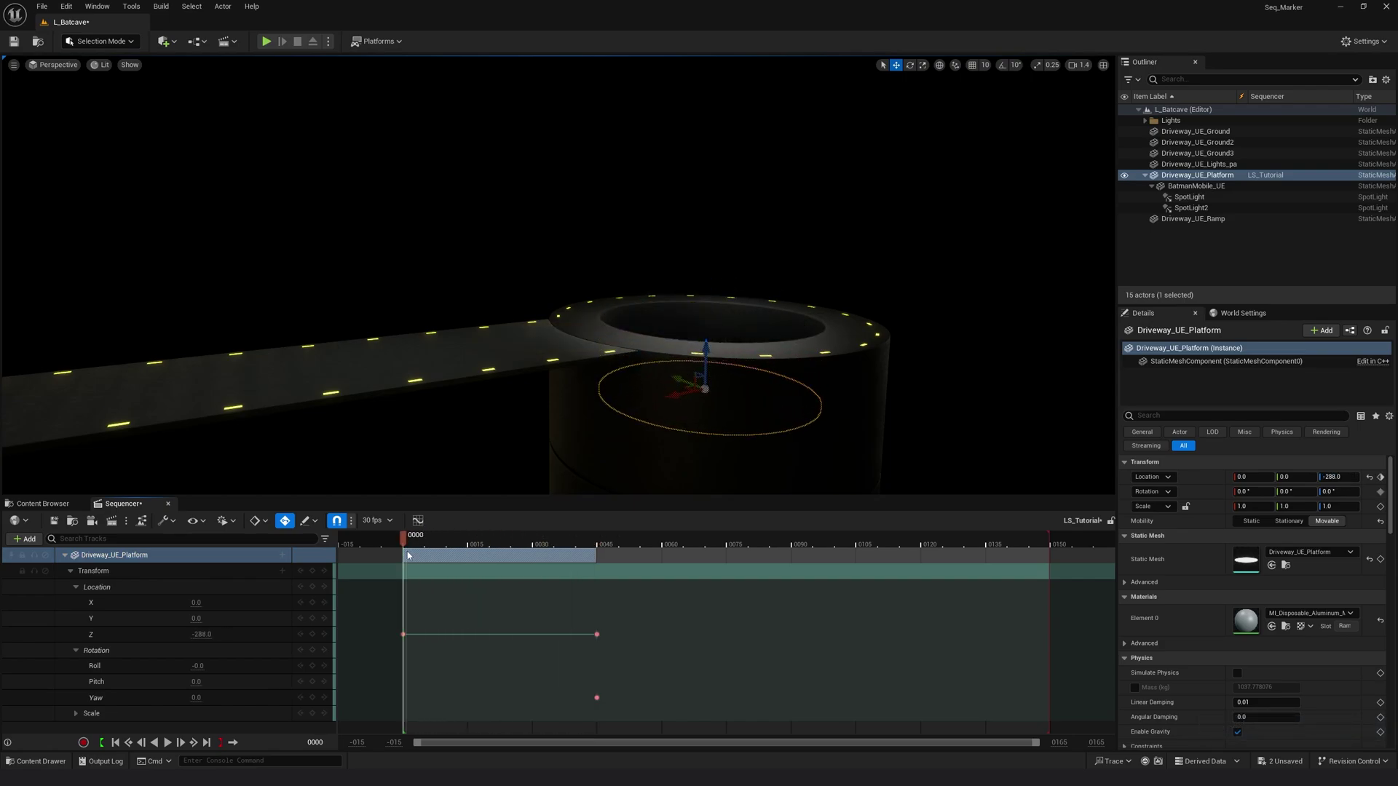
text(-45)
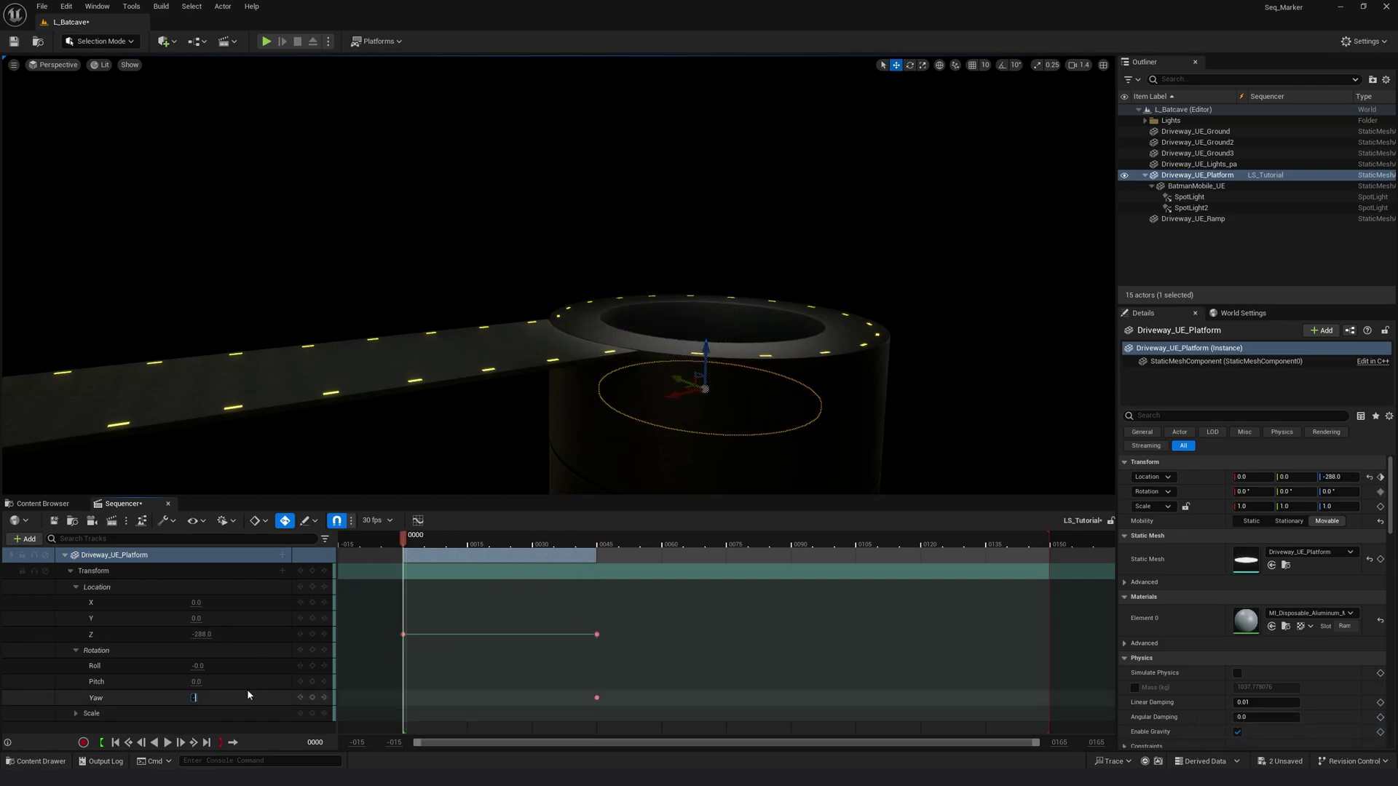
key(Return)
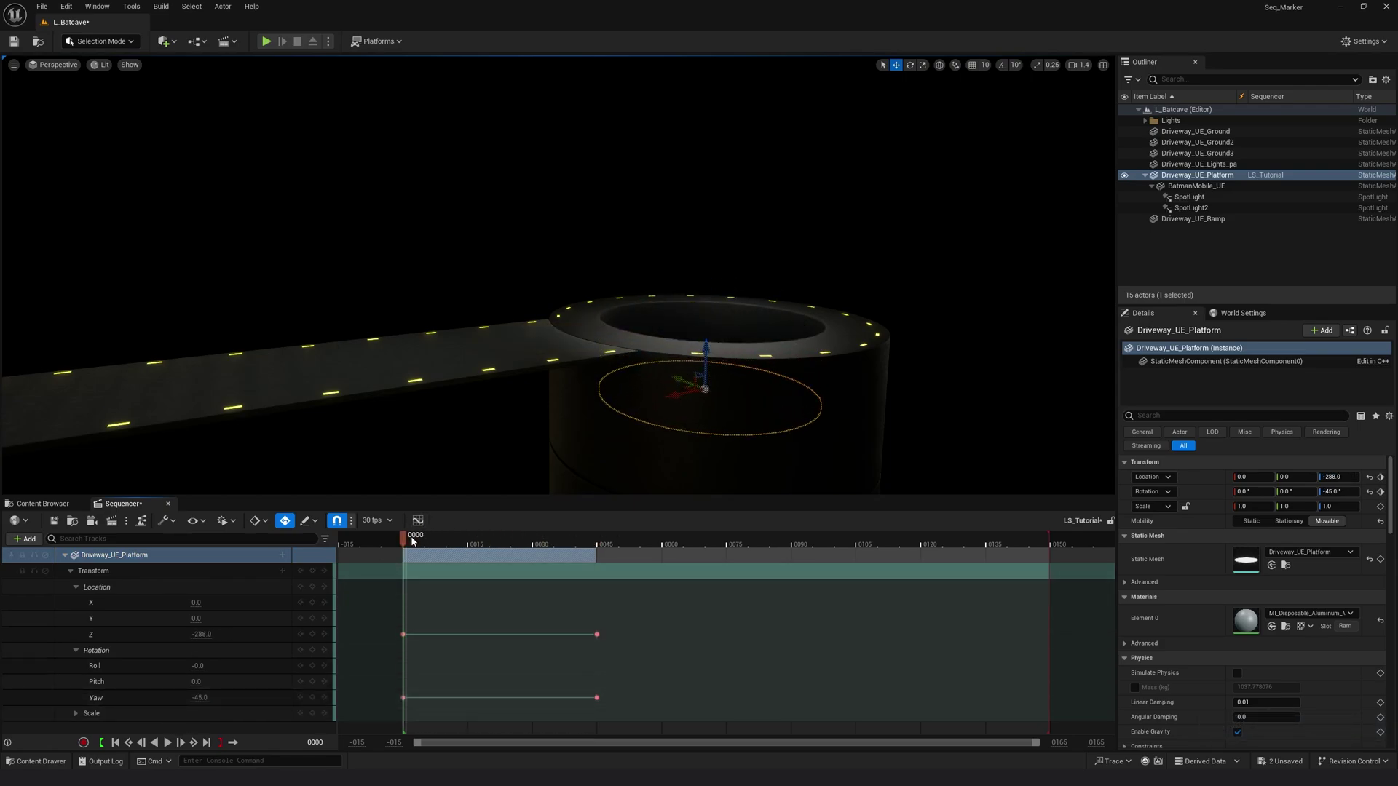
Step: Review the platform's combined rise and turn, jumping between its keys to finish at the end key
drag(412, 540, 598, 536)
key(space)
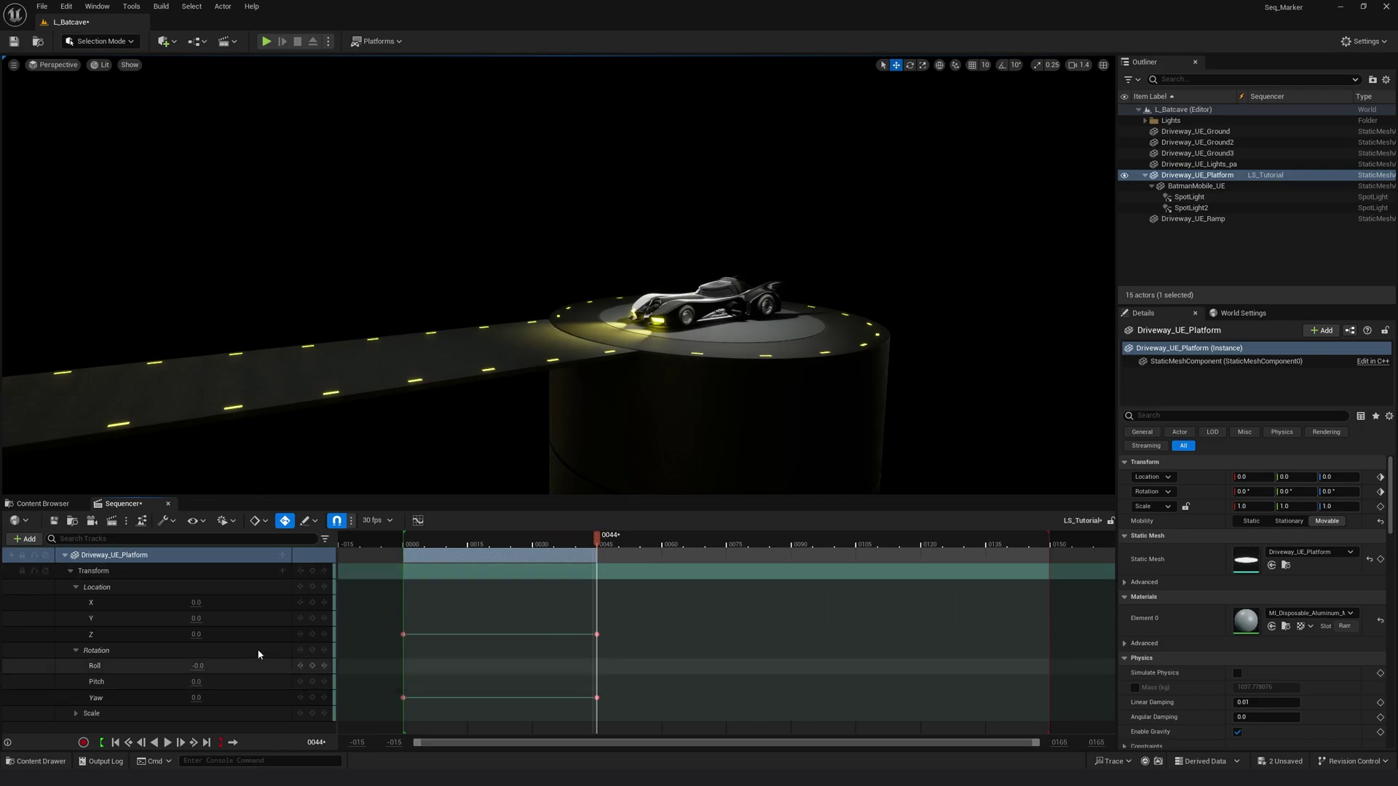
click(323, 651)
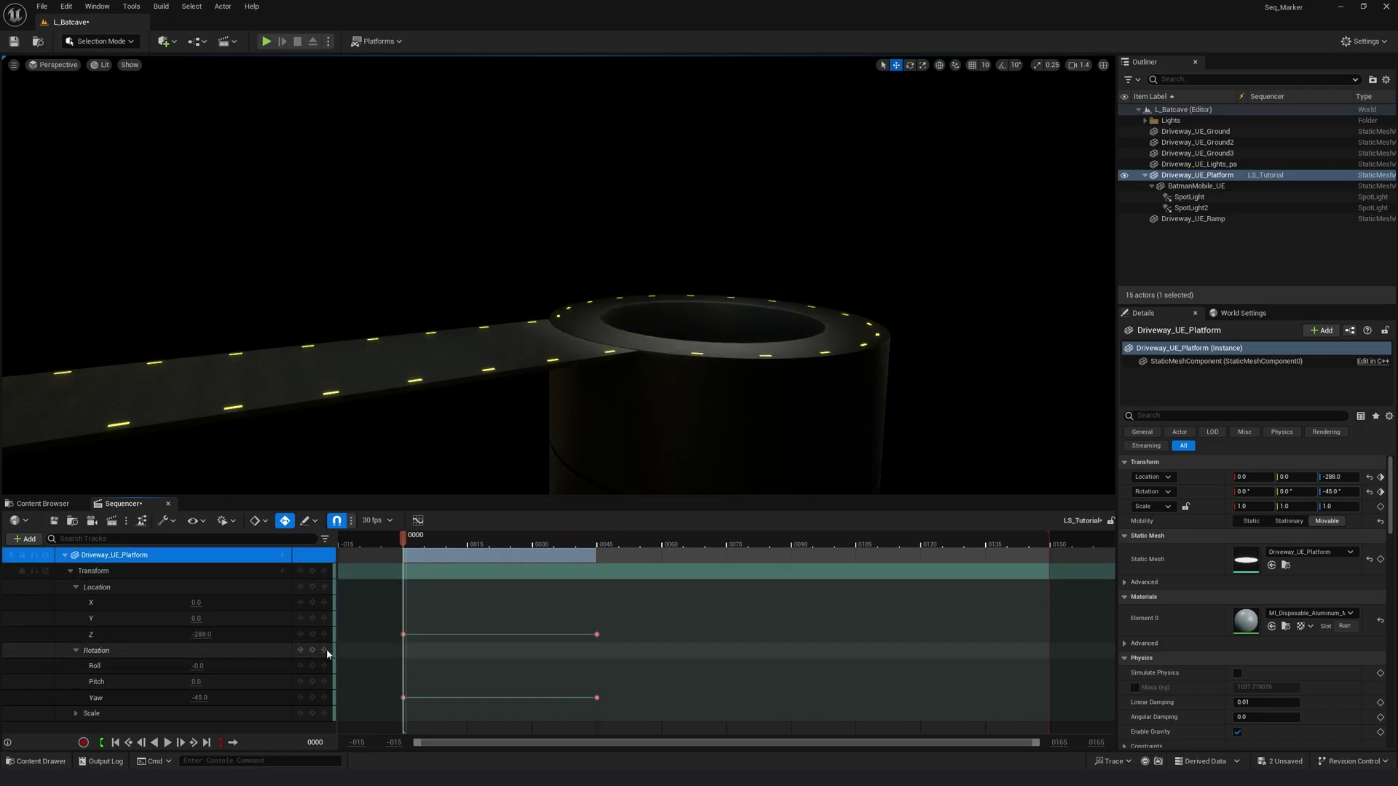
click(324, 634)
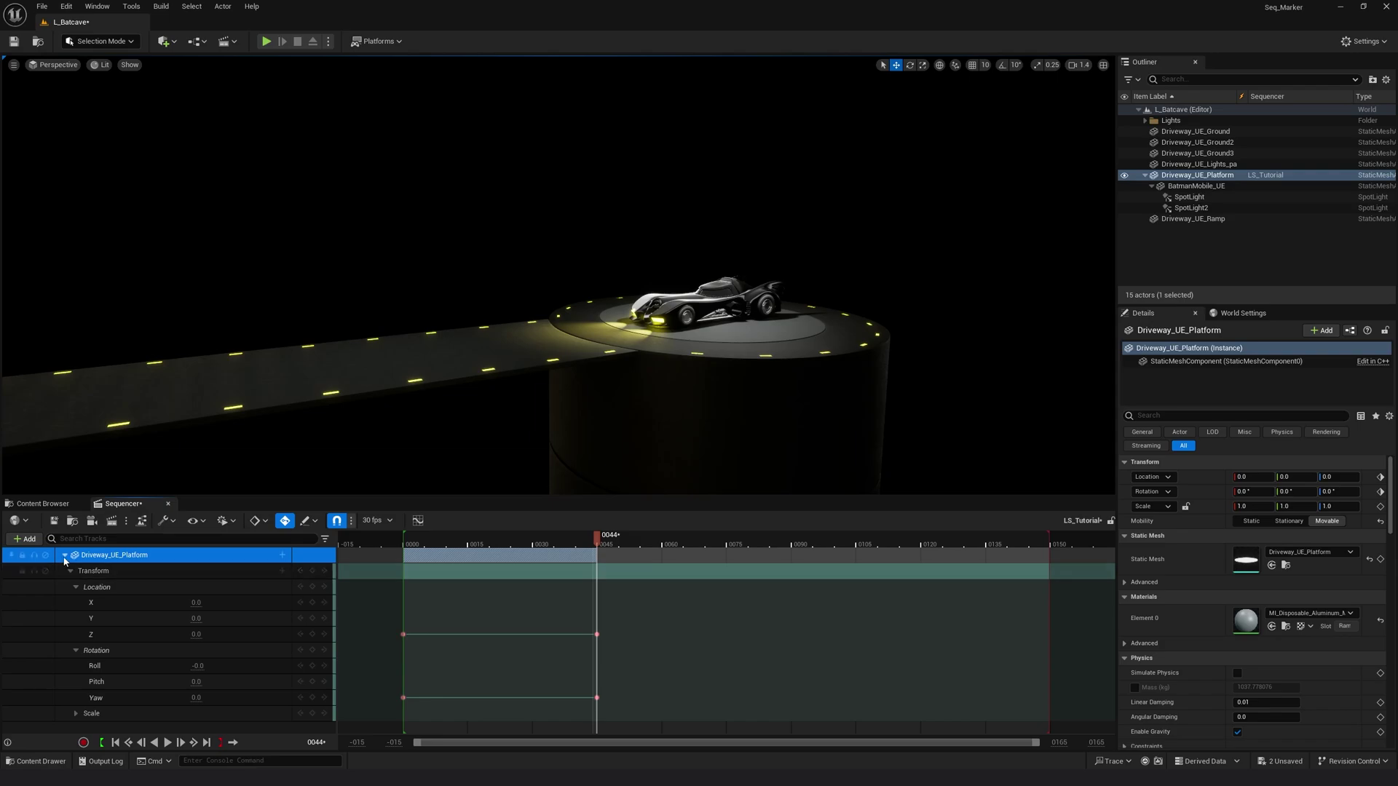
Step: Add BatmanMobile_UE to the sequence and expand its Transform track down to the Location X, Y and Z channels
click(947, 275)
click(716, 289)
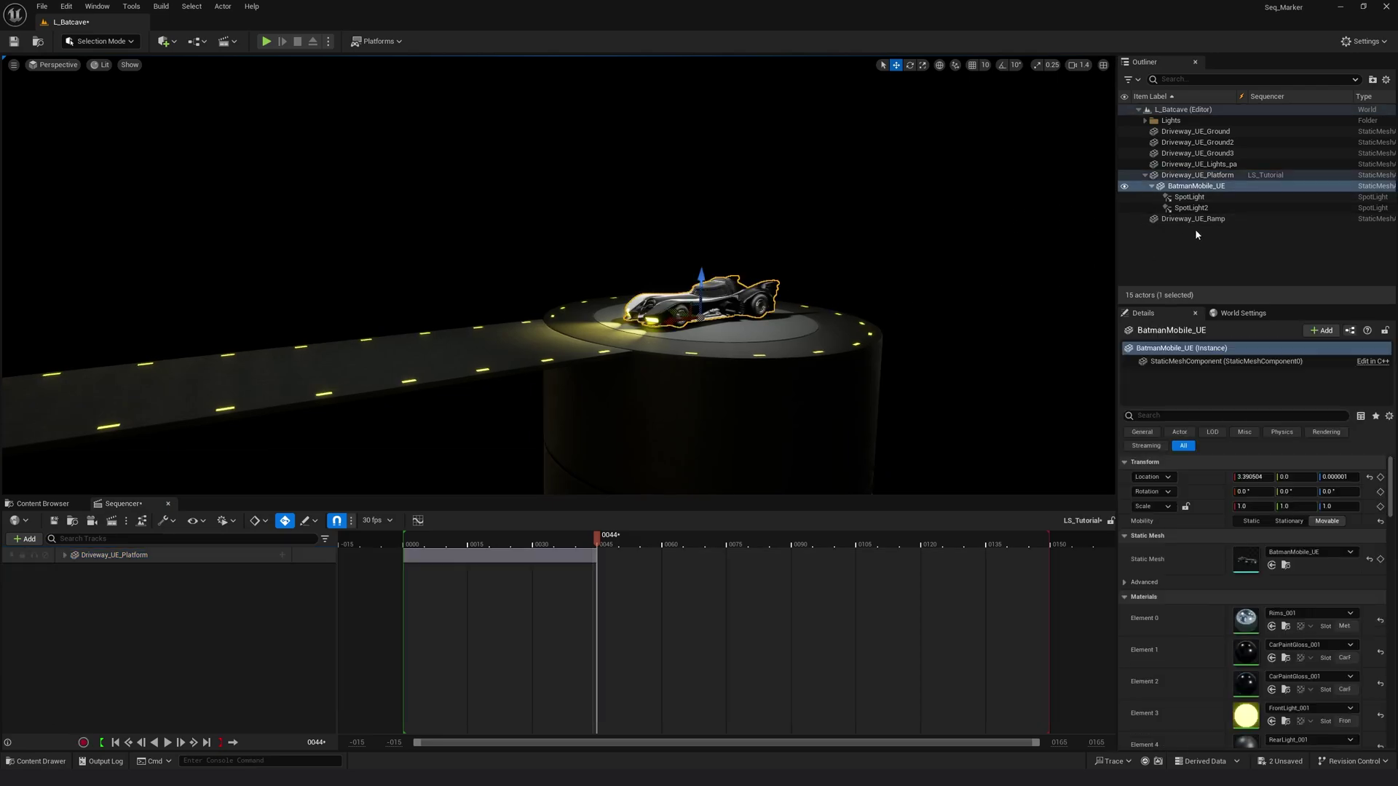
drag(1192, 190, 368, 597)
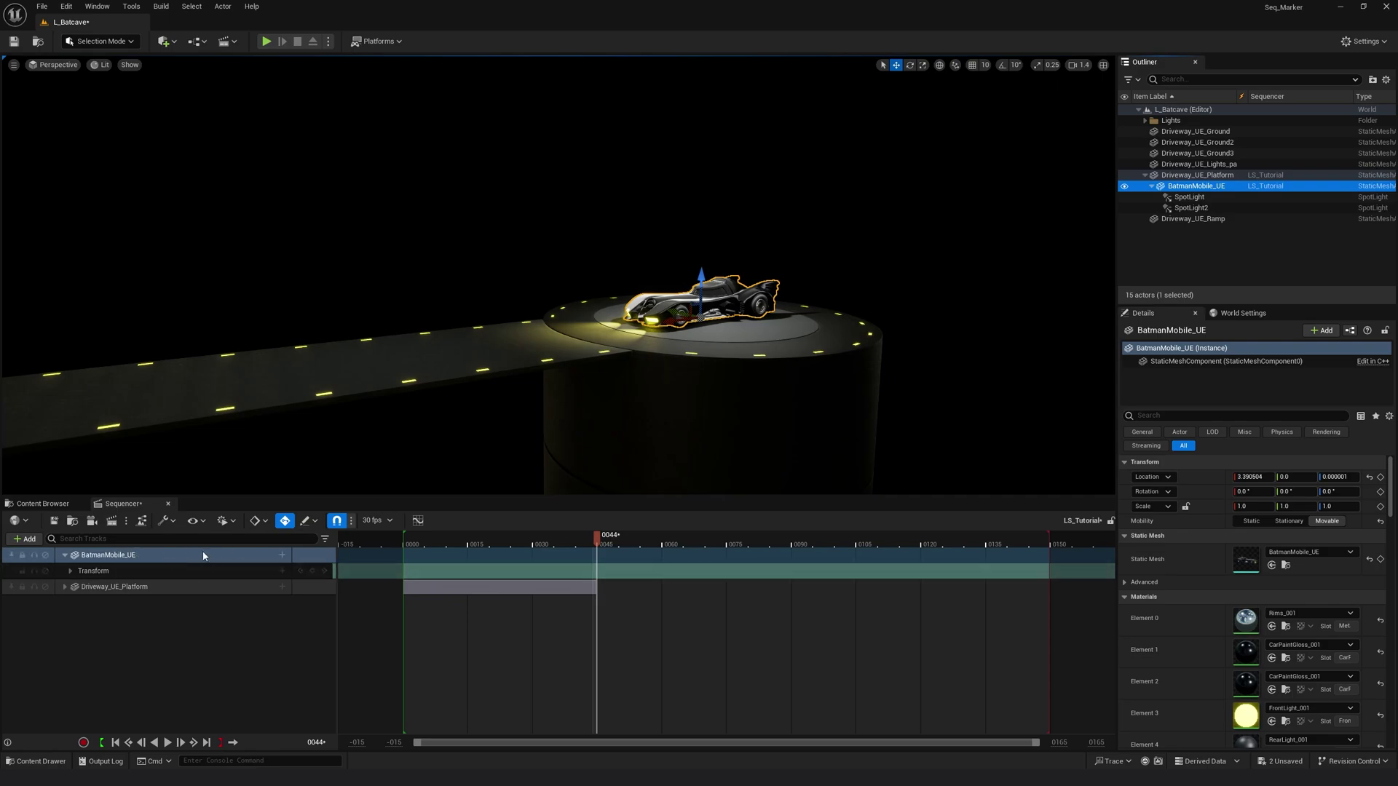
click(143, 554)
click(69, 571)
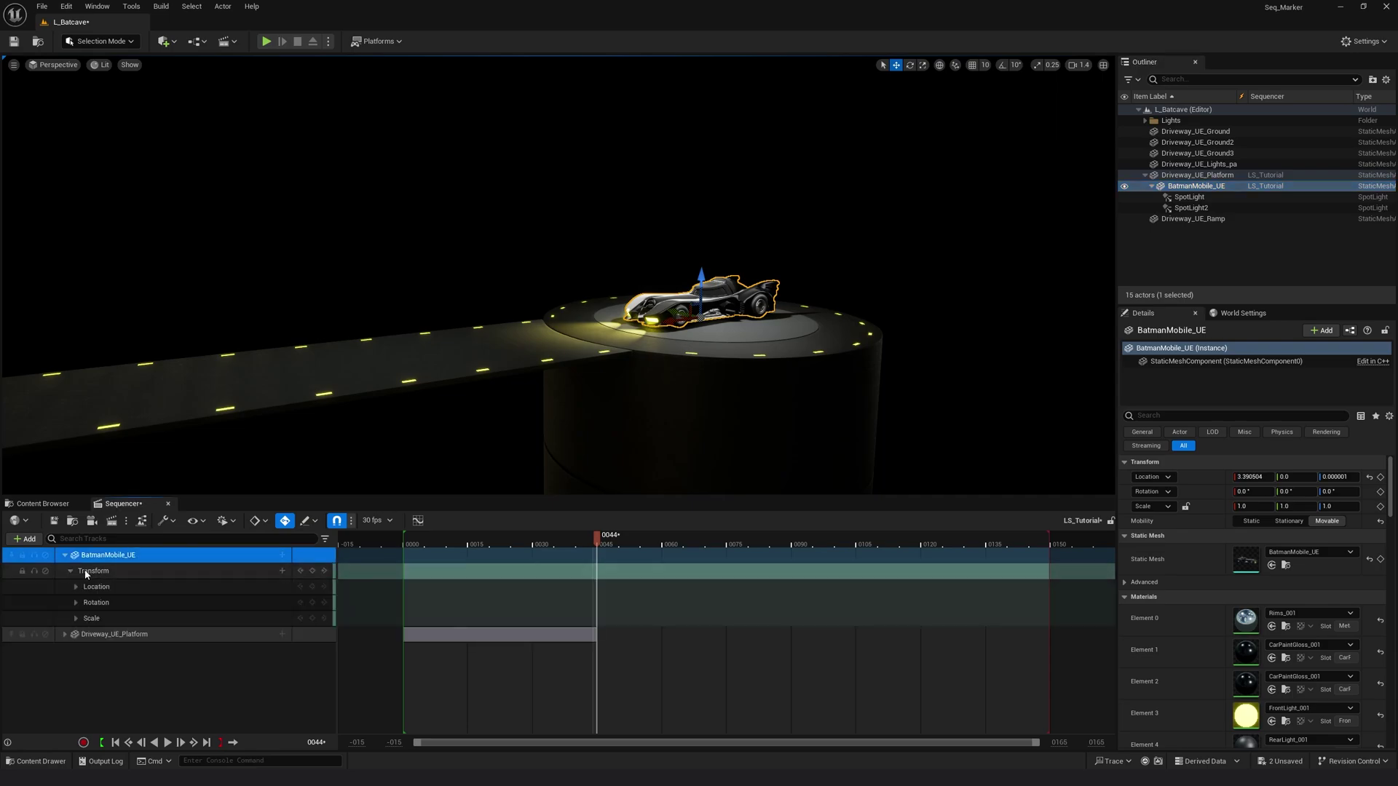
click(77, 588)
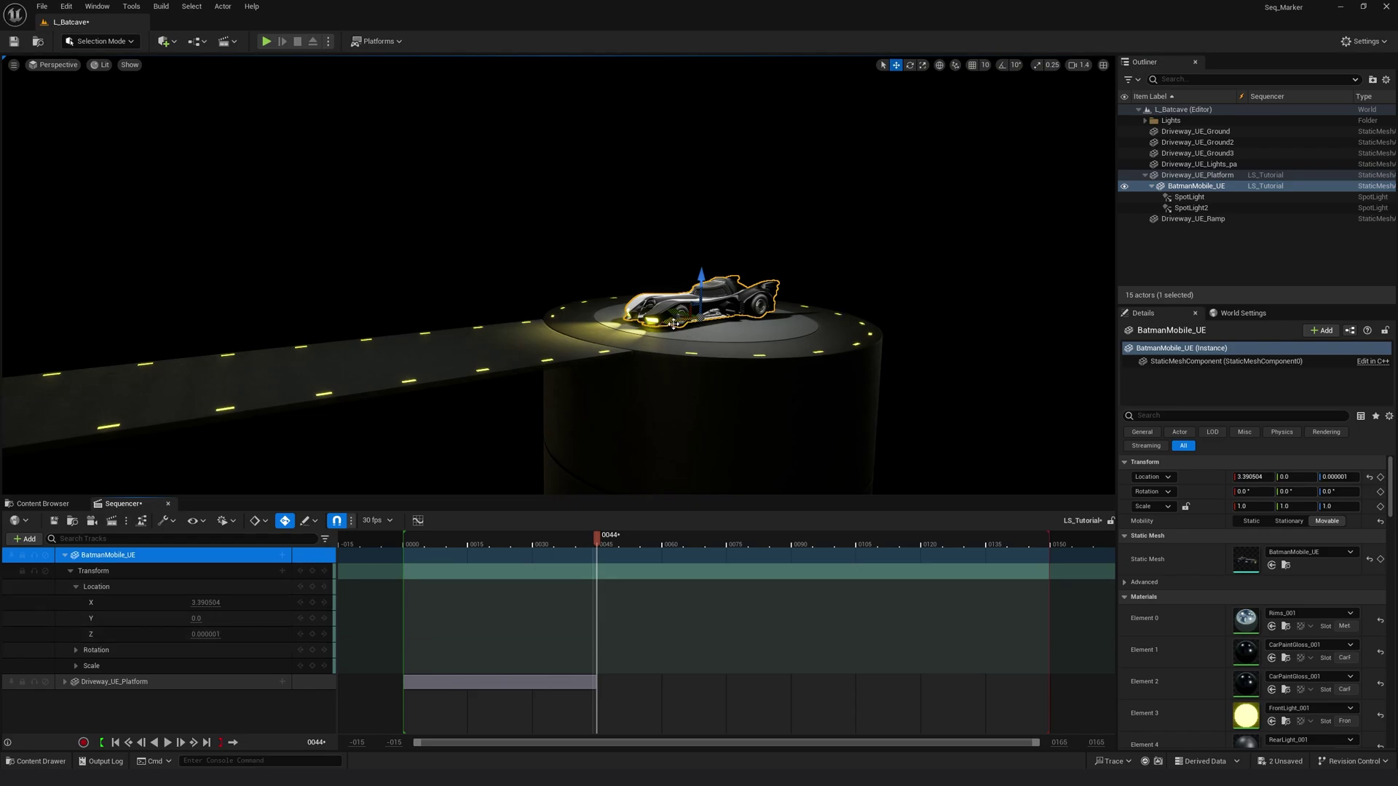
Step: Key the Batmobile's Location X in its parked position on the frame where the platform's rise ends
drag(674, 324, 526, 386)
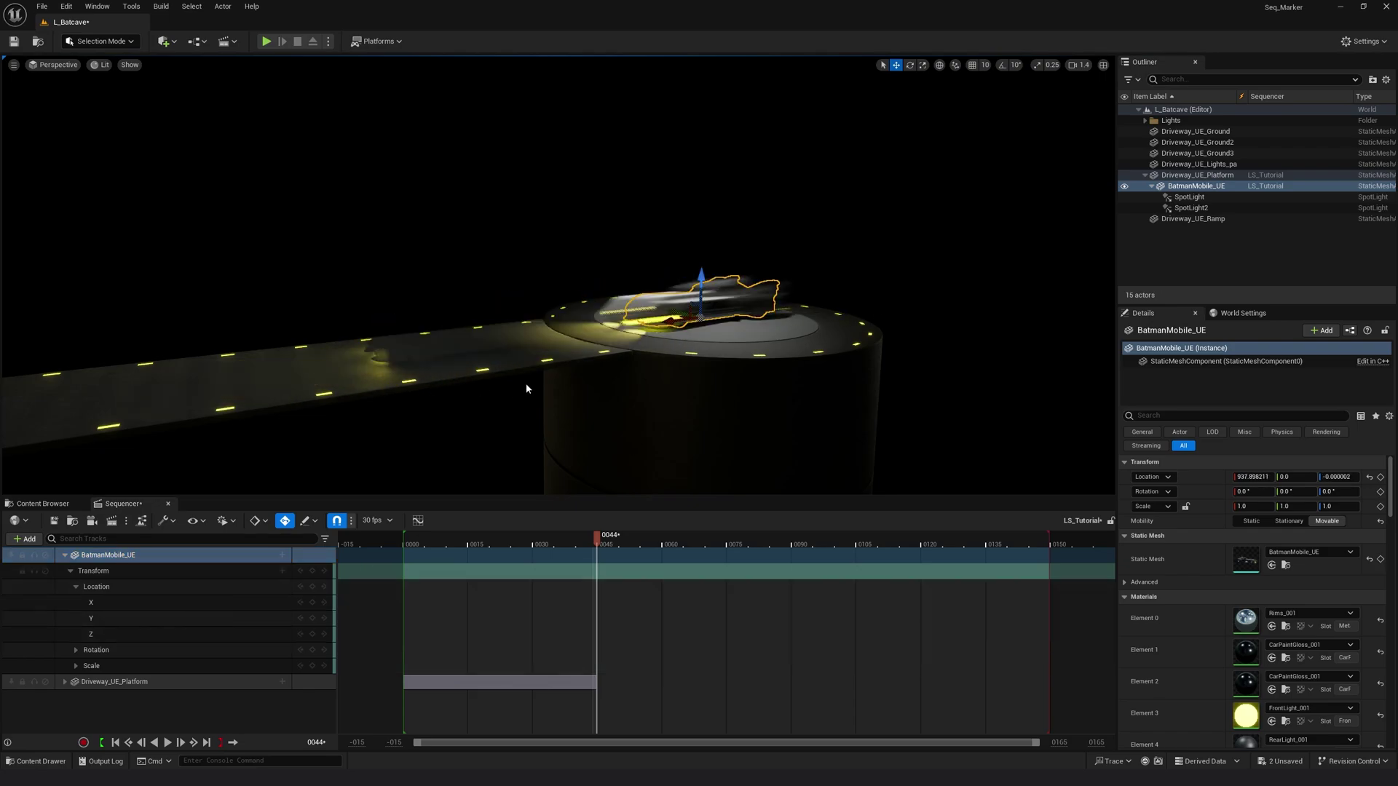
key(ctrl+z)
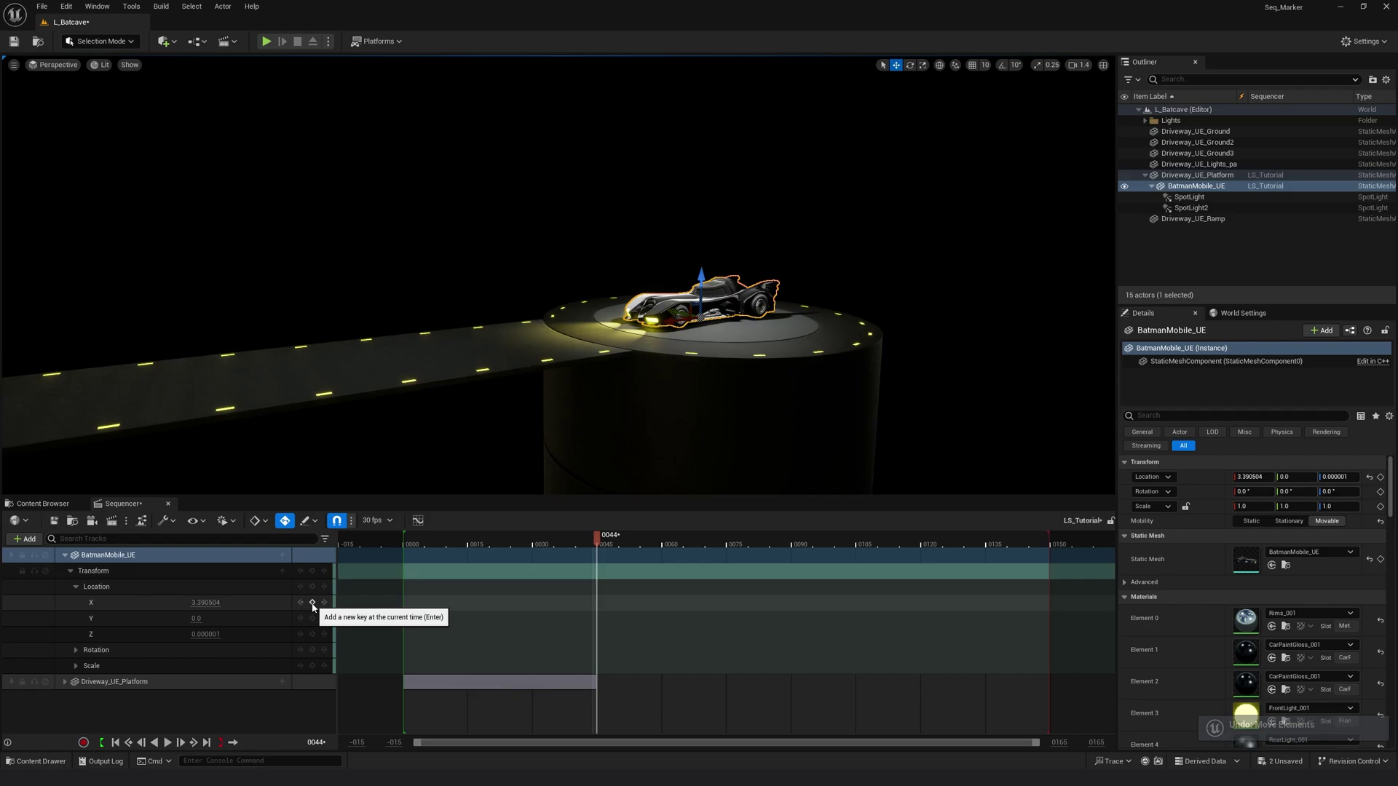
click(312, 603)
Step: At frame 120, move the Batmobile along the driveway past its far end, to a Location X of about 3321
drag(598, 539, 921, 538)
drag(667, 318, 255, 396)
scroll(255, 396, down, 3)
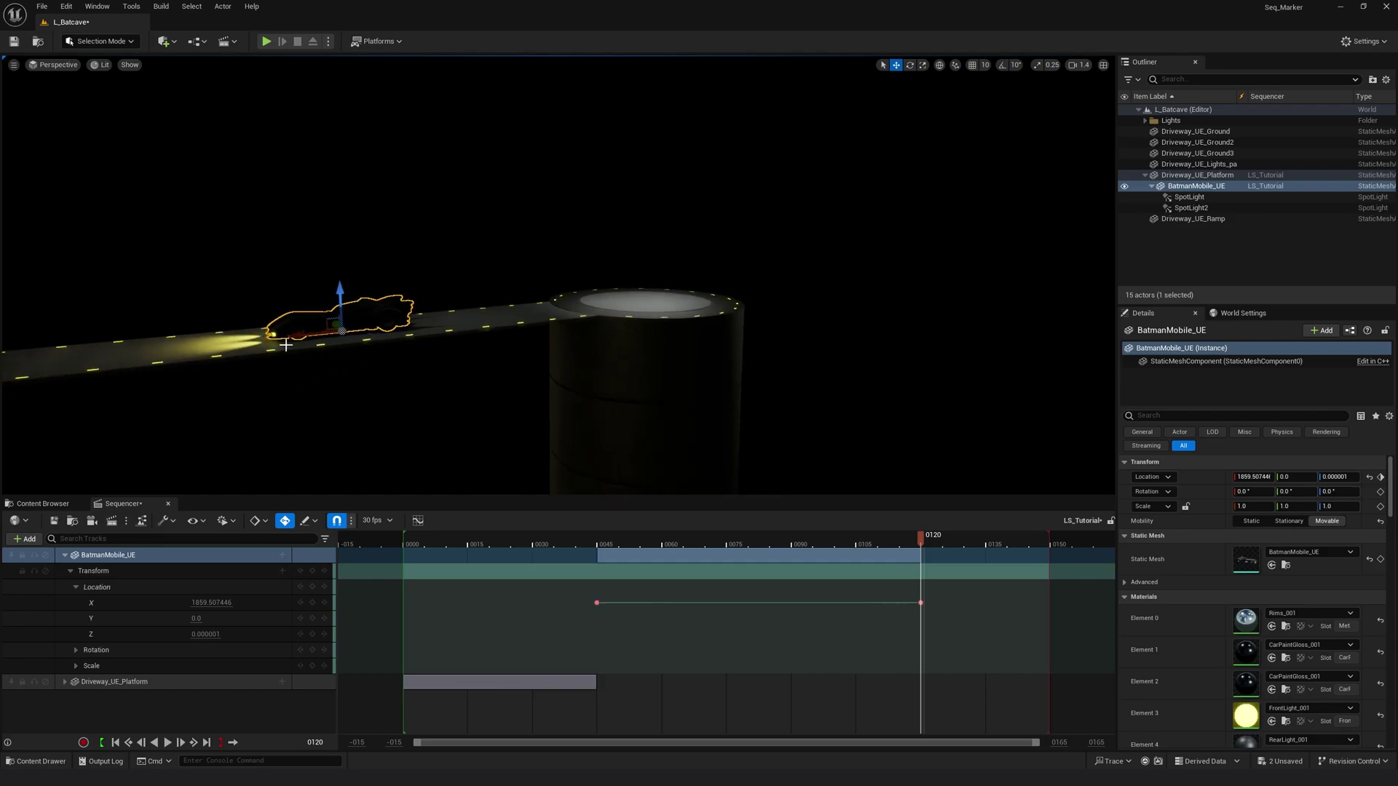
drag(310, 331, 5, 353)
scroll(210, 329, down, 2)
Step: Preview the Batmobile driving off and set the sequence's playback end to frame 120
drag(921, 538, 603, 540)
key(space)
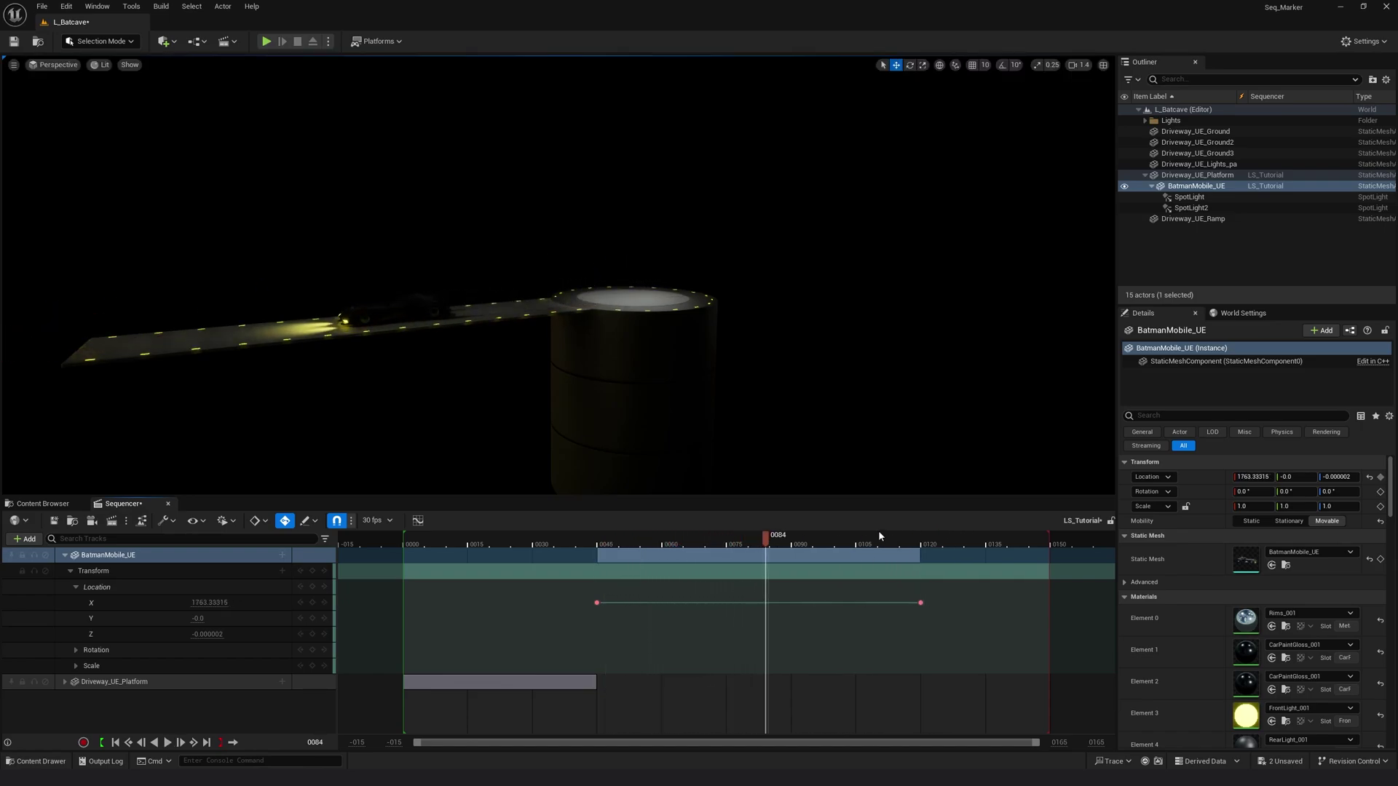
drag(878, 539, 923, 541)
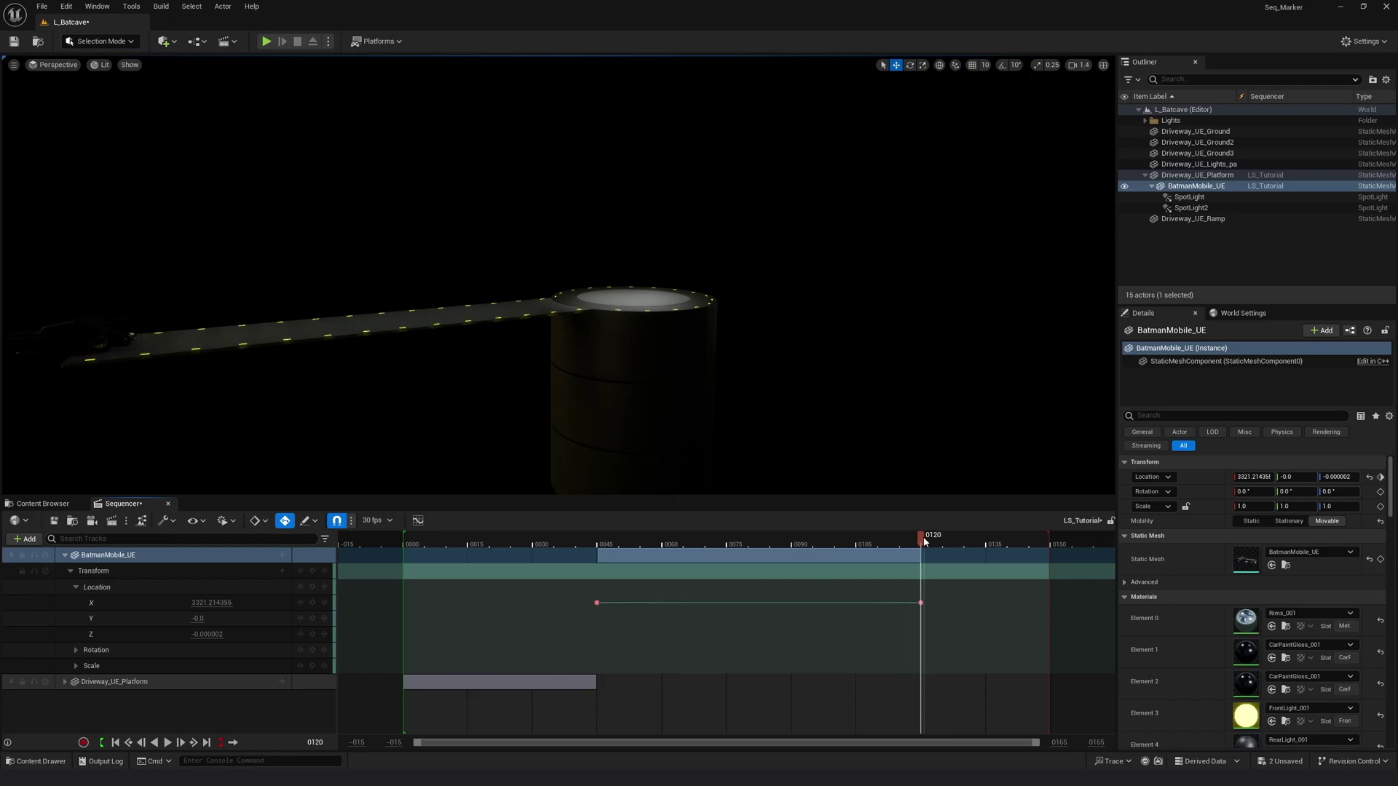
click(221, 742)
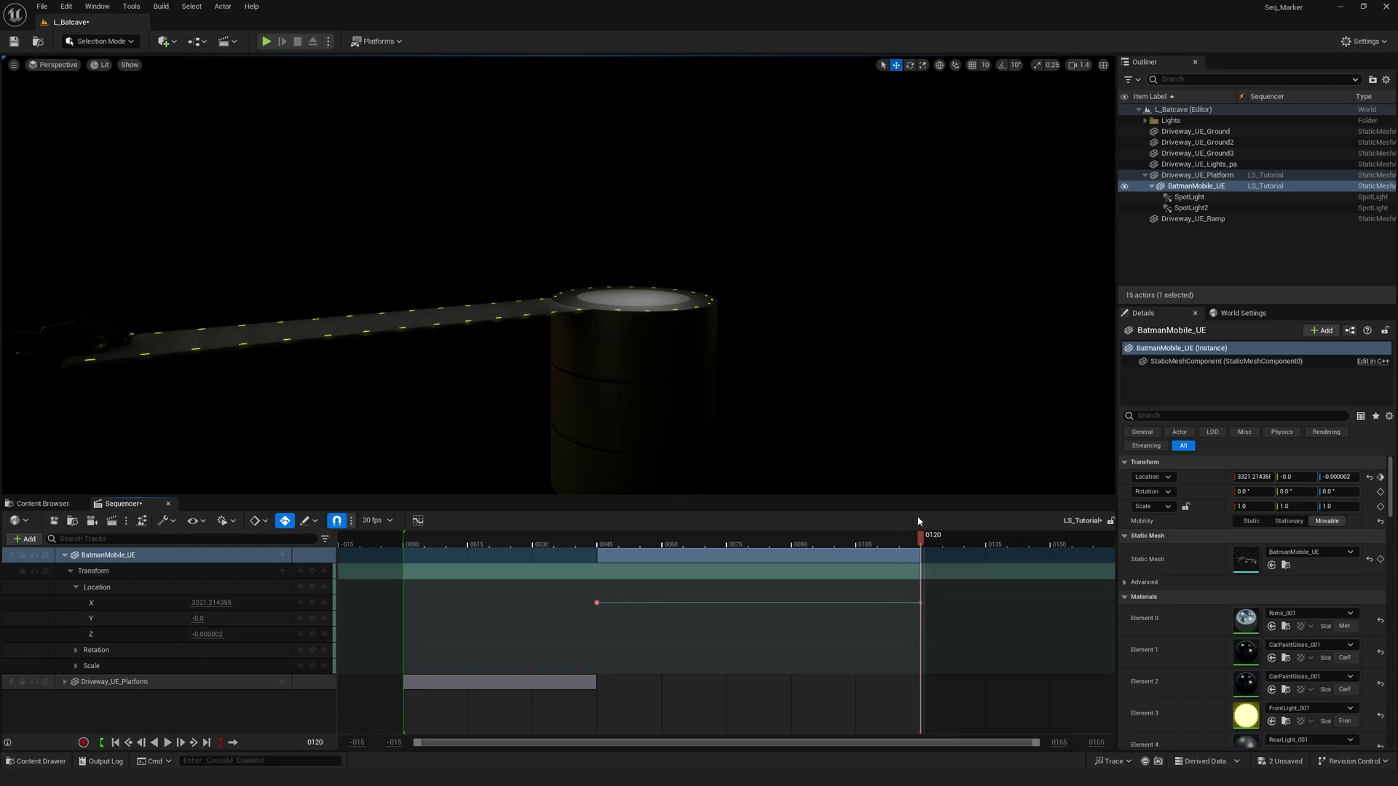
Step: Reframe the viewport closer to the platform and play the sequence from near its start to check the full animation
right_drag(514, 335, 514, 335)
click(506, 538)
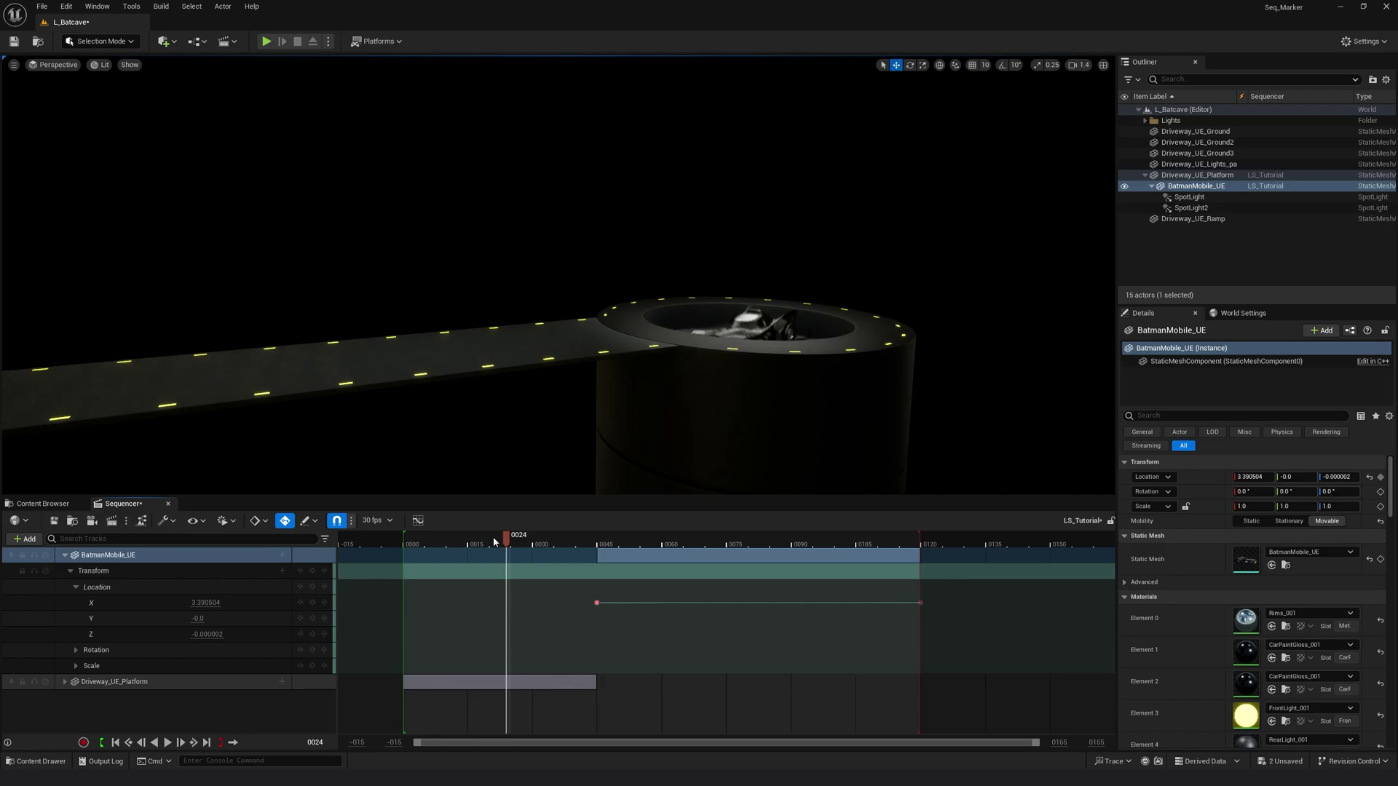
drag(493, 541, 420, 550)
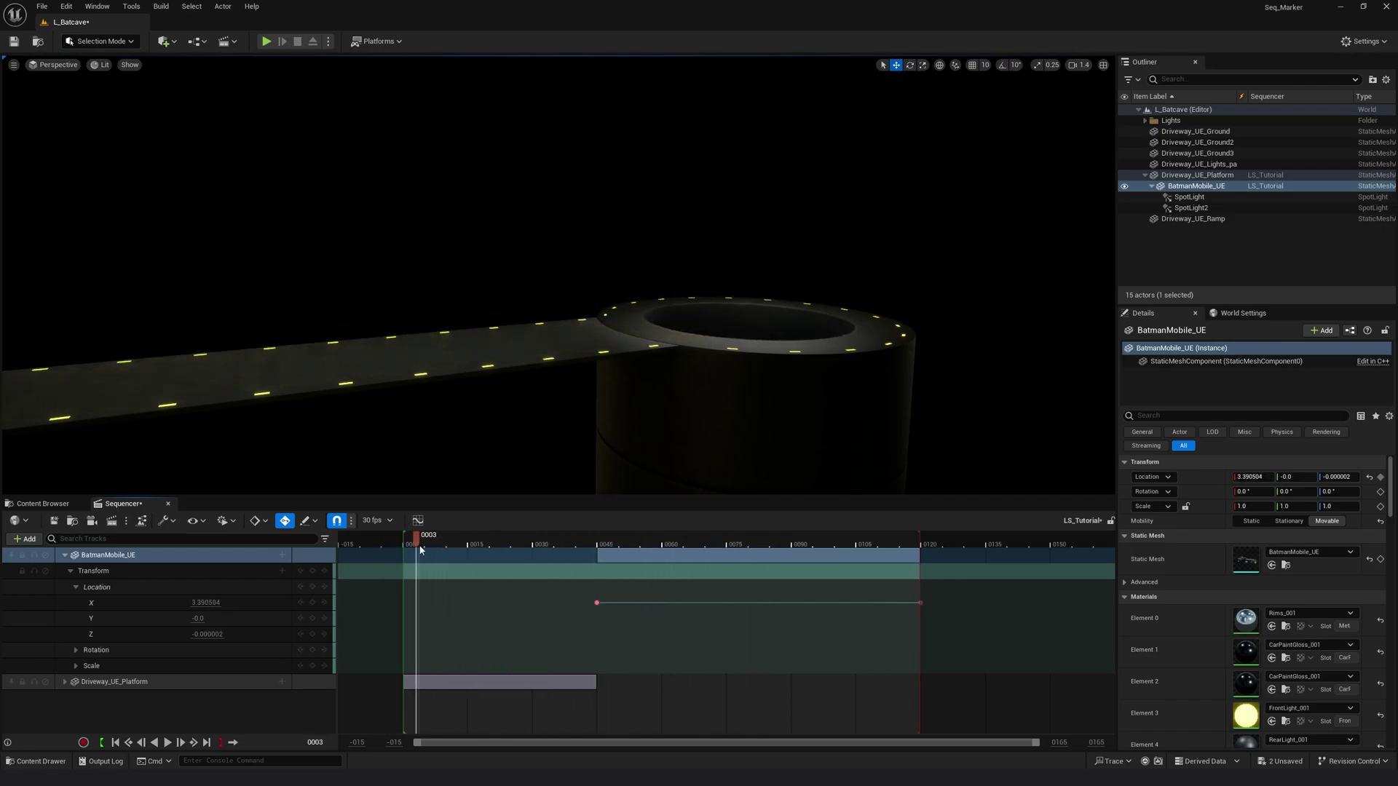
key(space)
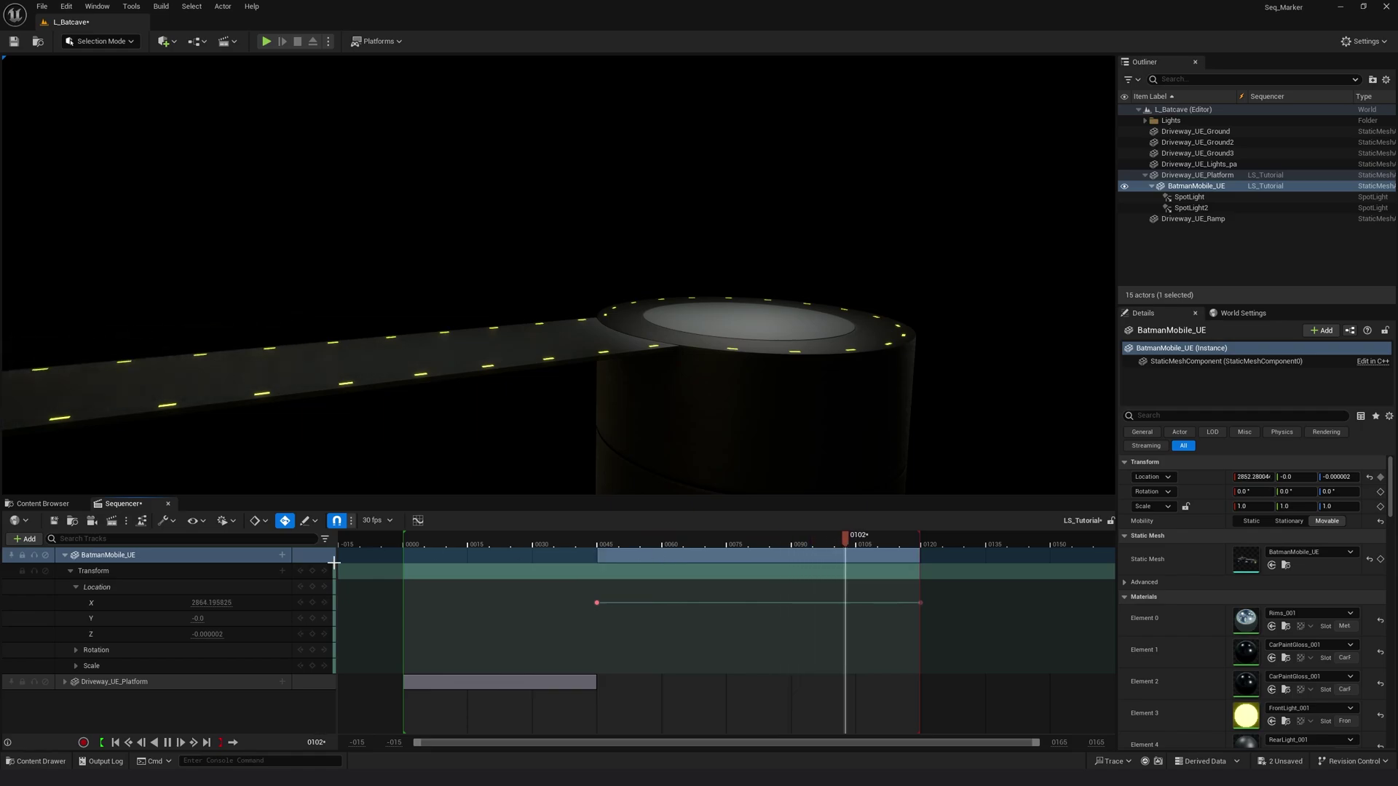
key(space)
Step: Collapse and re-expand the BatmanMobile_UE track, and move the playhead to frame 77
click(65, 555)
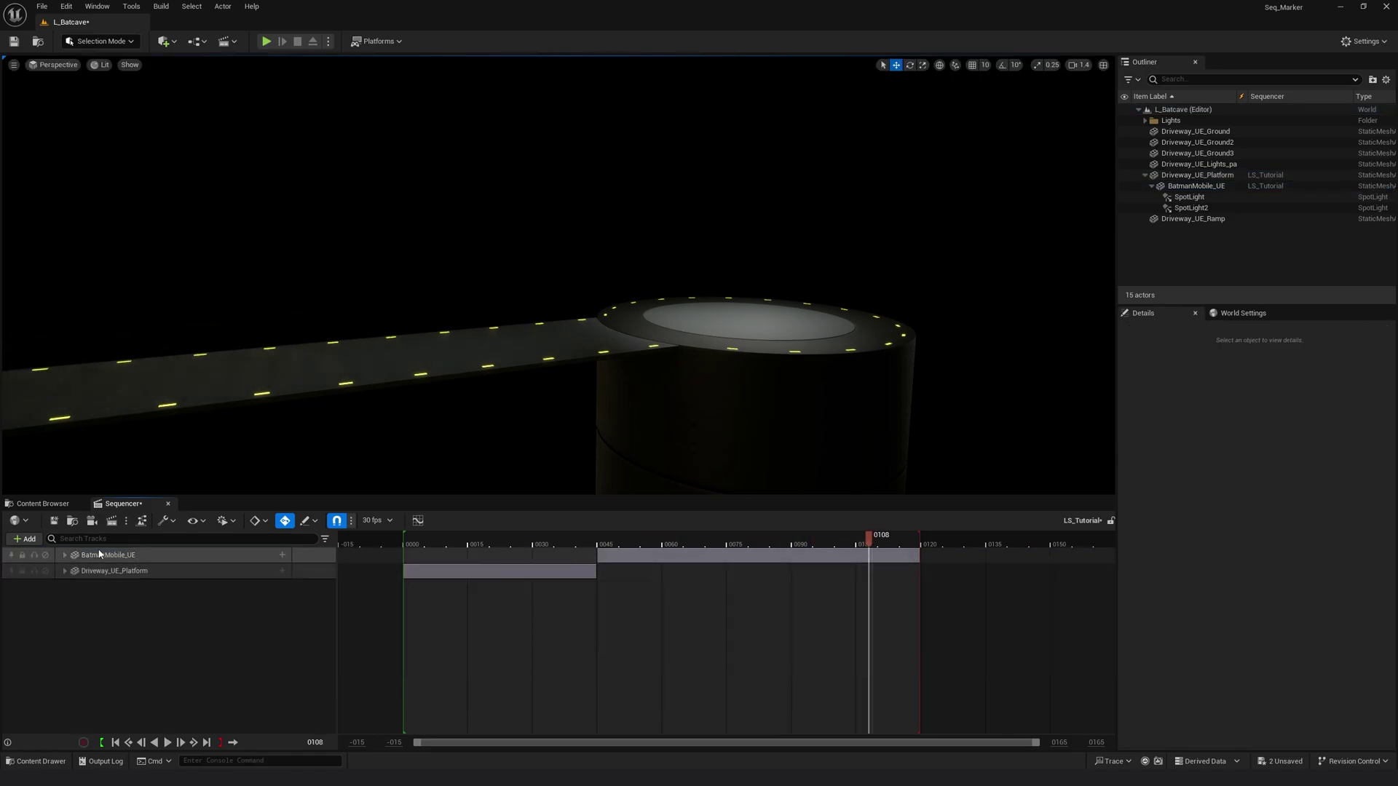
click(65, 555)
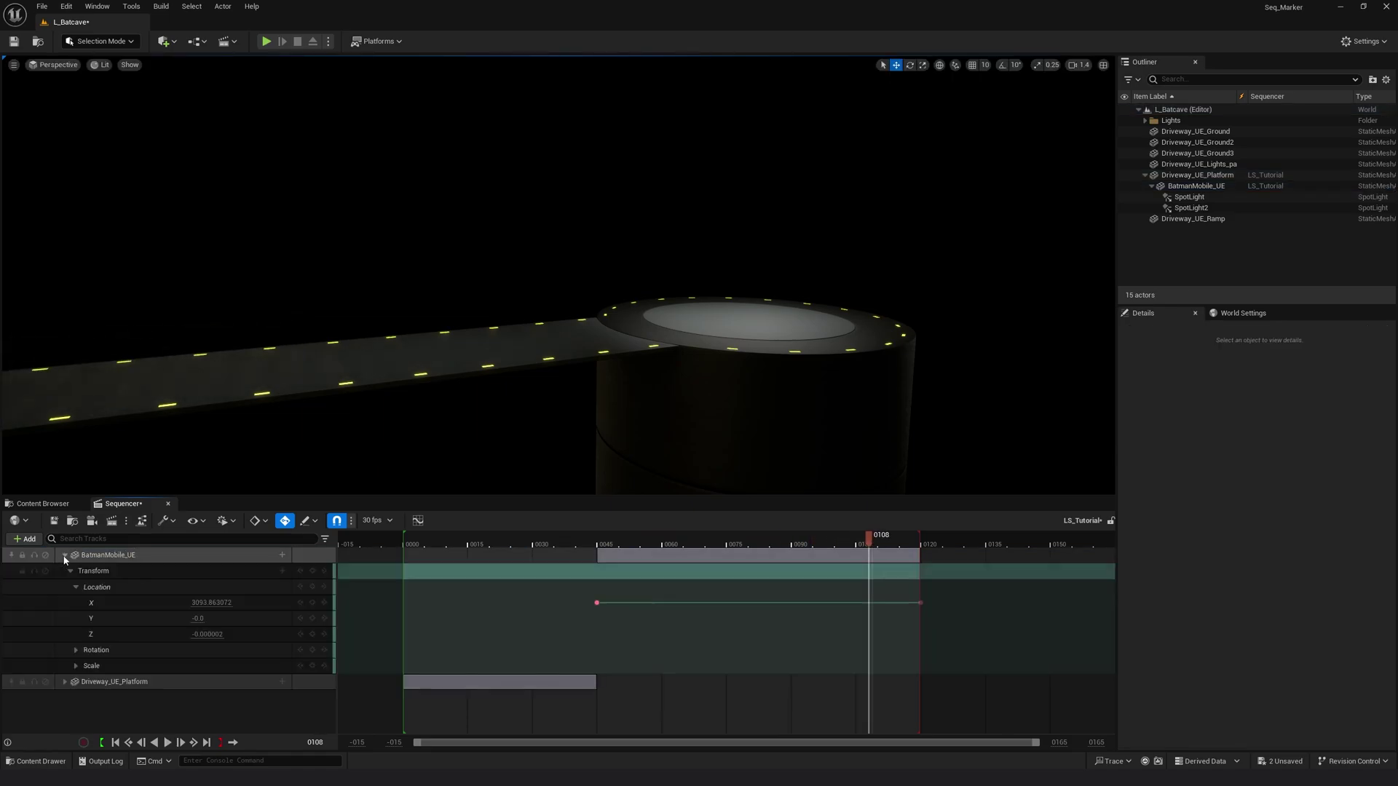
click(736, 544)
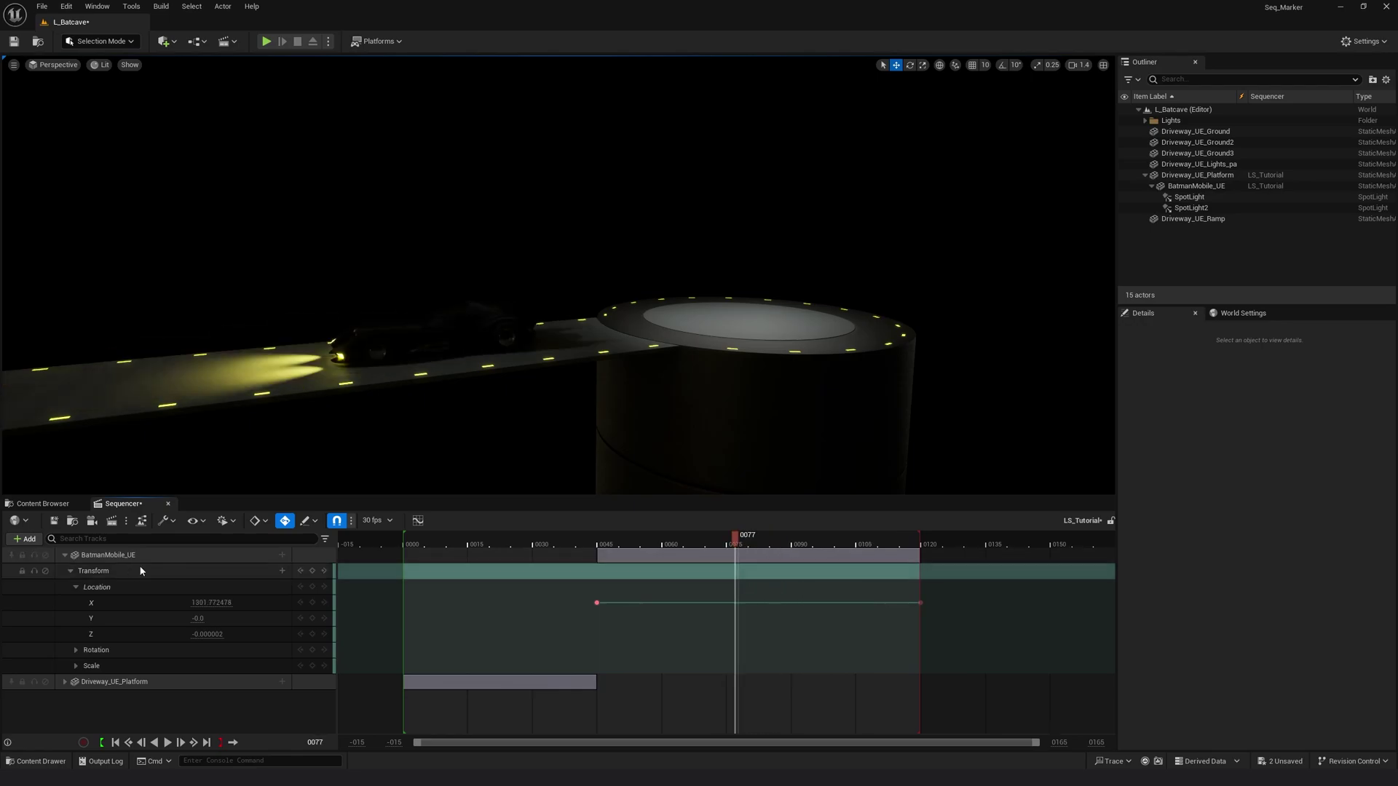
Step: Set the When Finished property of the BatmanMobile_UE Transform section to Keep State, and move the playhead to frame 31
click(772, 573)
right_click(810, 570)
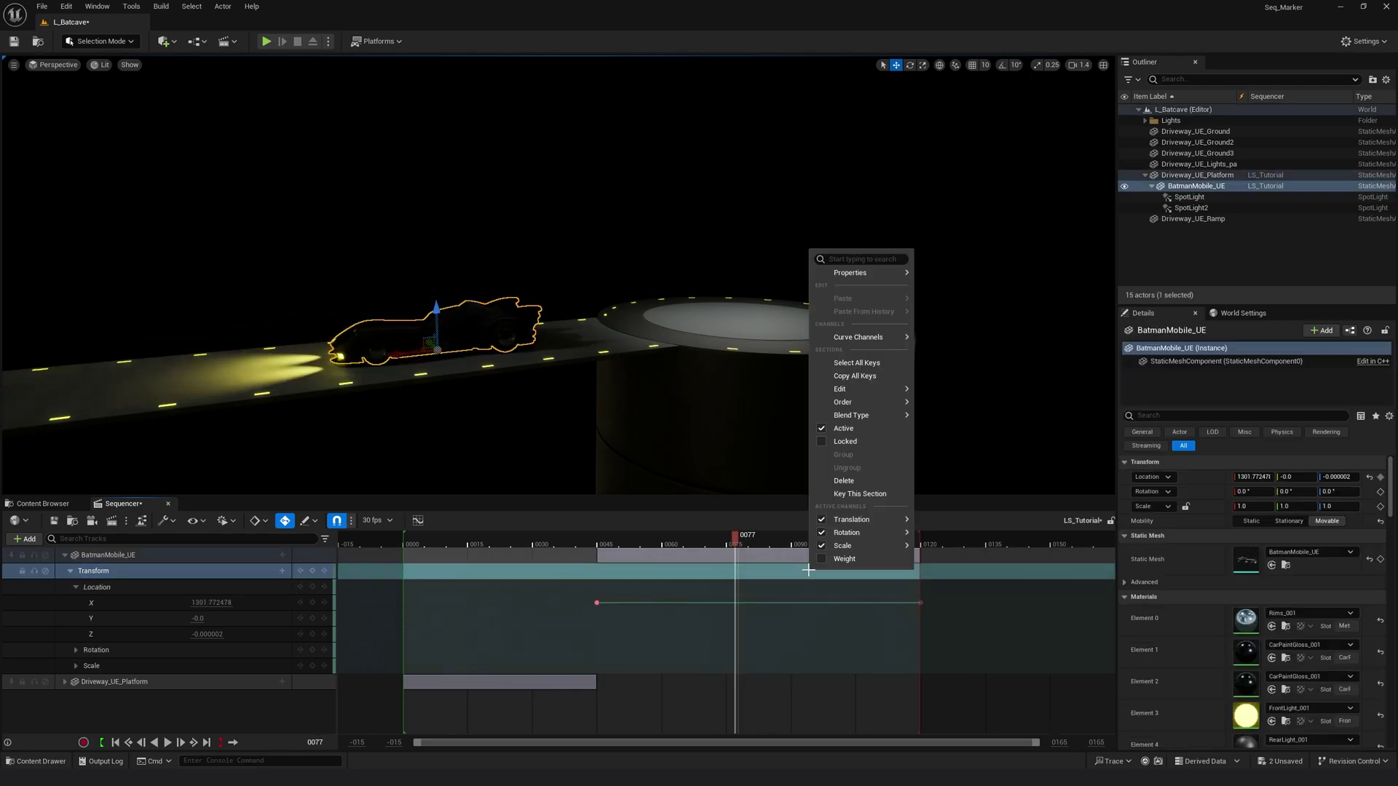
mouse_move(864, 280)
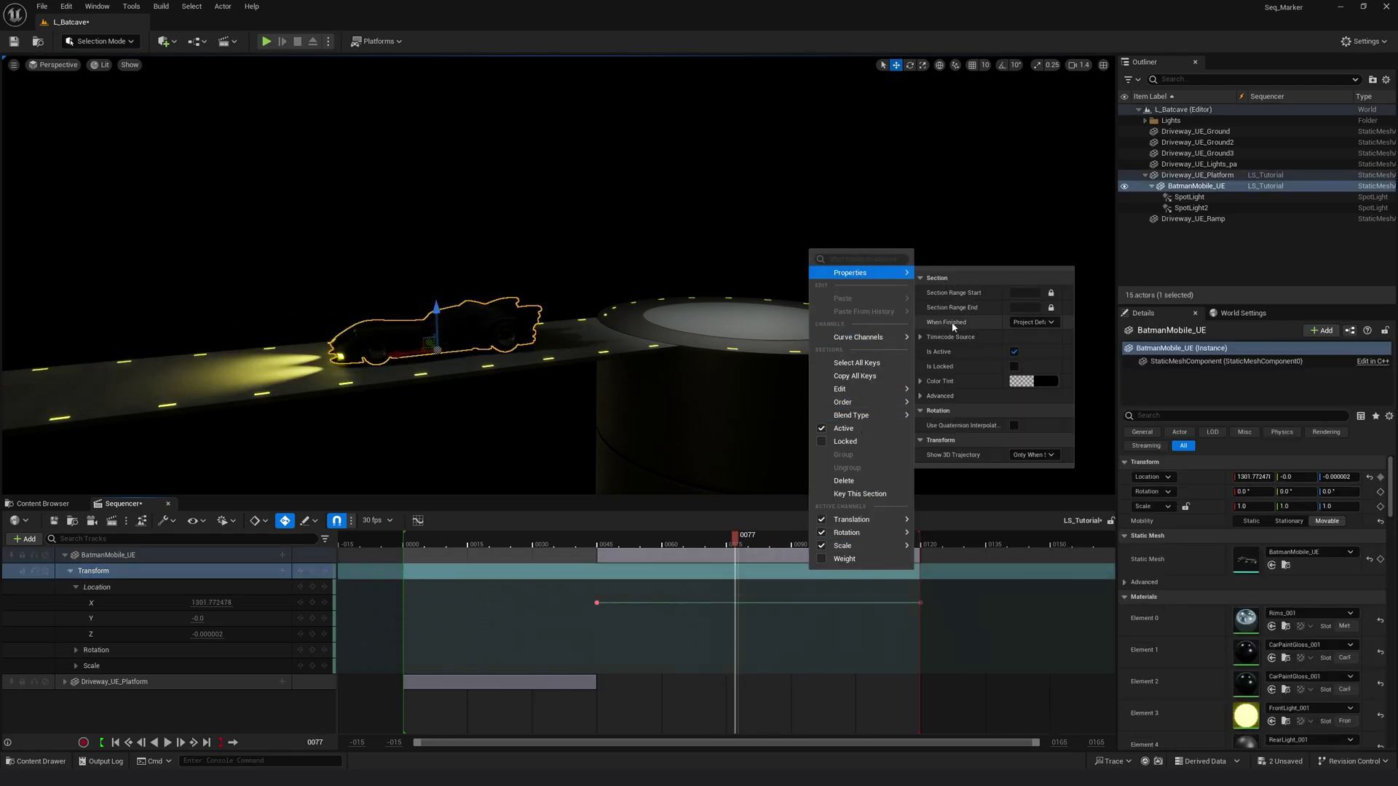
click(1046, 322)
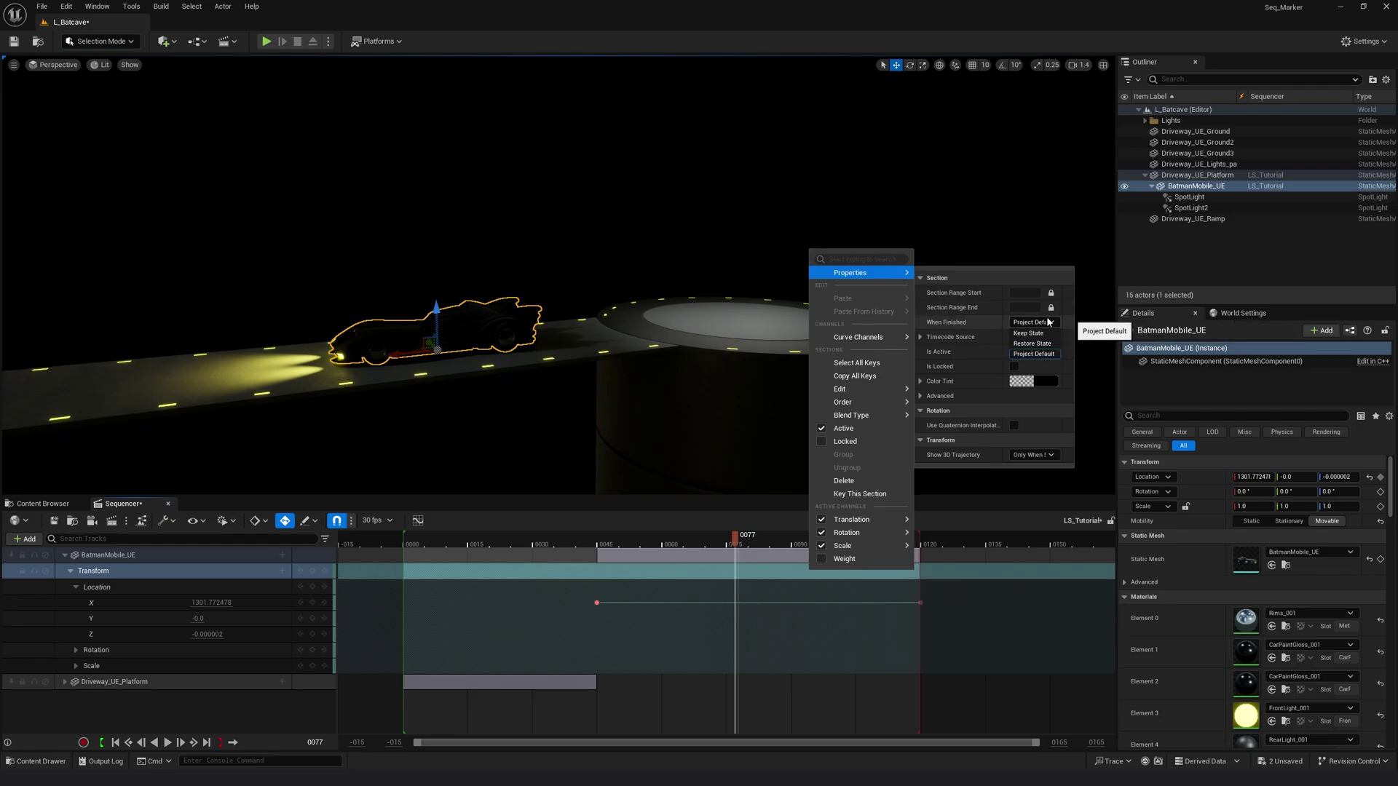
click(1032, 334)
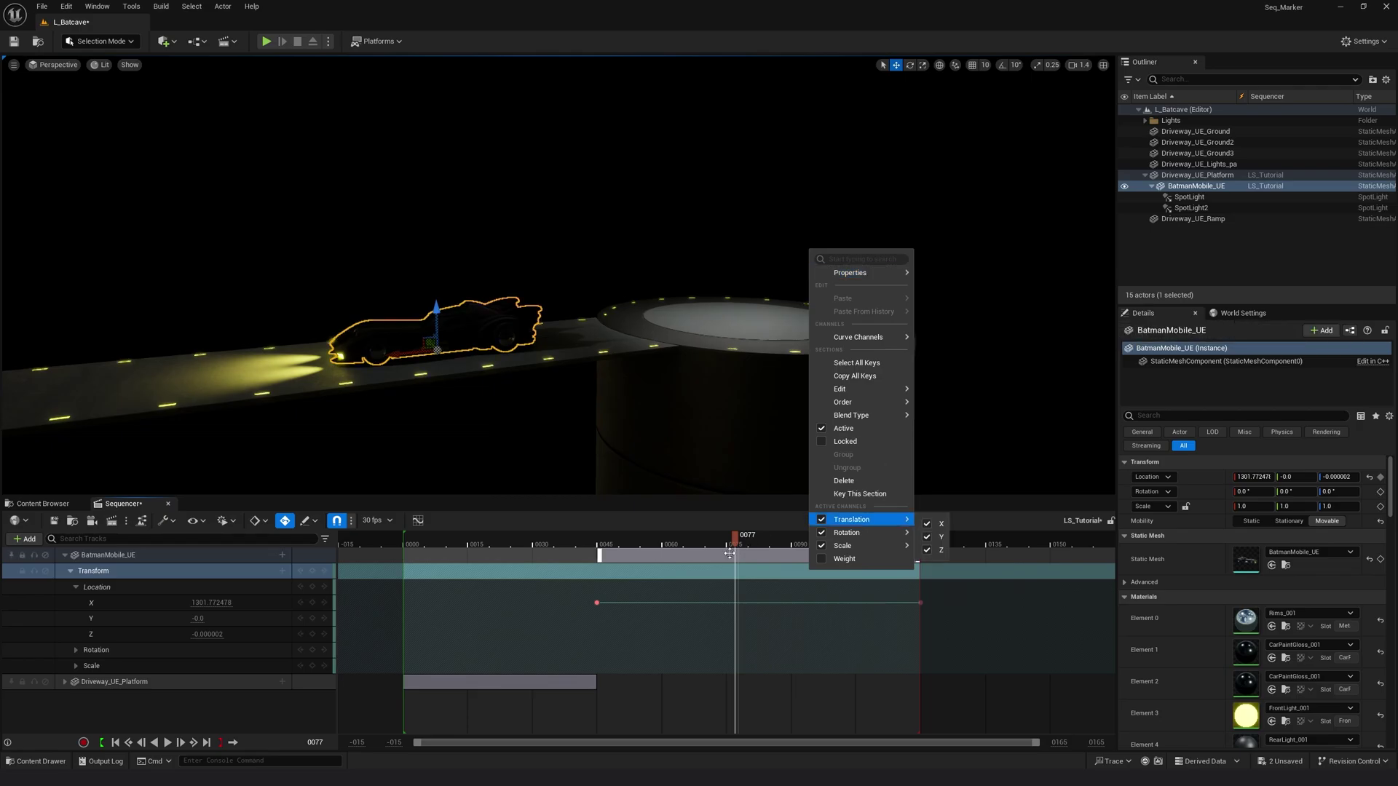
click(710, 544)
click(536, 538)
Step: Collapse the BatmanMobile_UE track and set When Finished to Keep State on the Driveway_UE_Platform Transform section
click(64, 555)
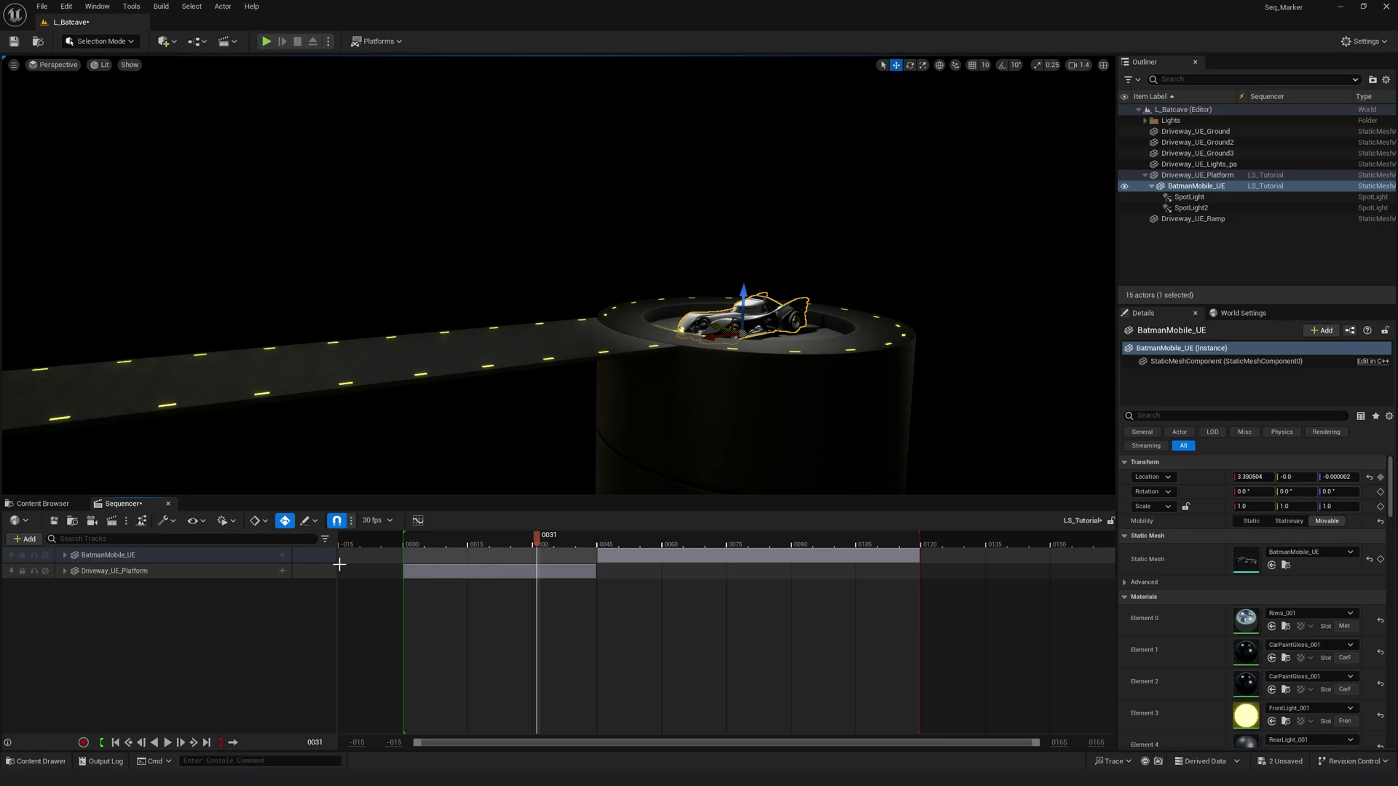
click(65, 570)
click(70, 586)
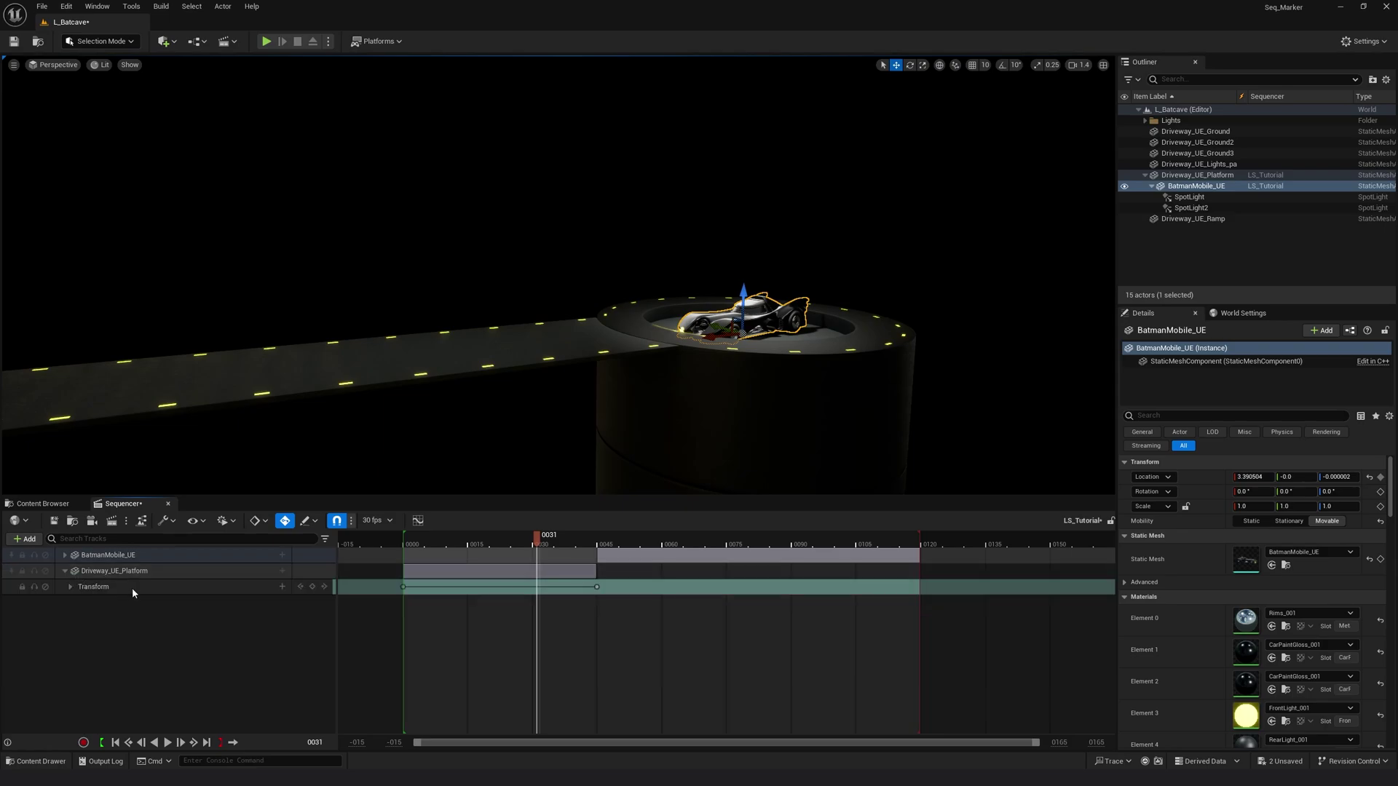
right_click(484, 587)
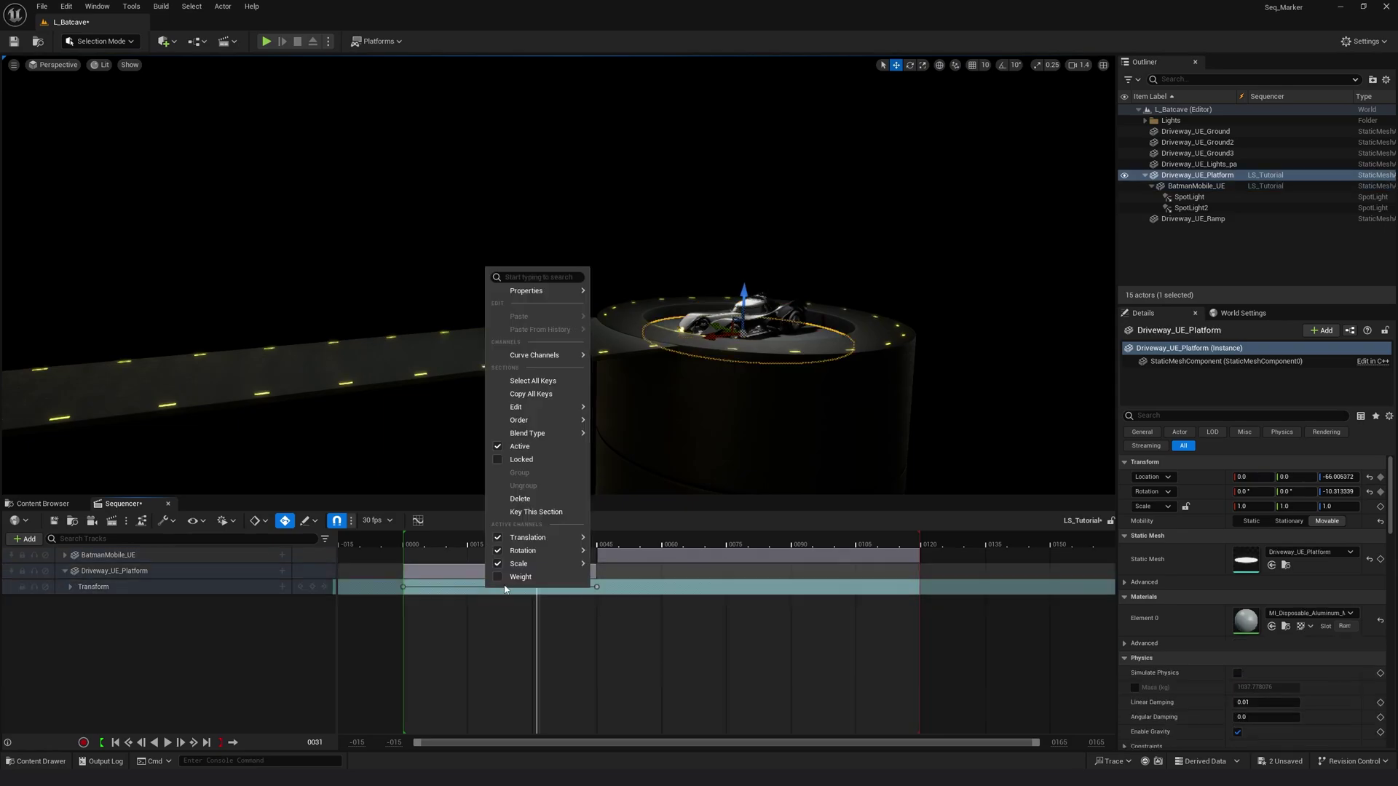
mouse_move(565, 294)
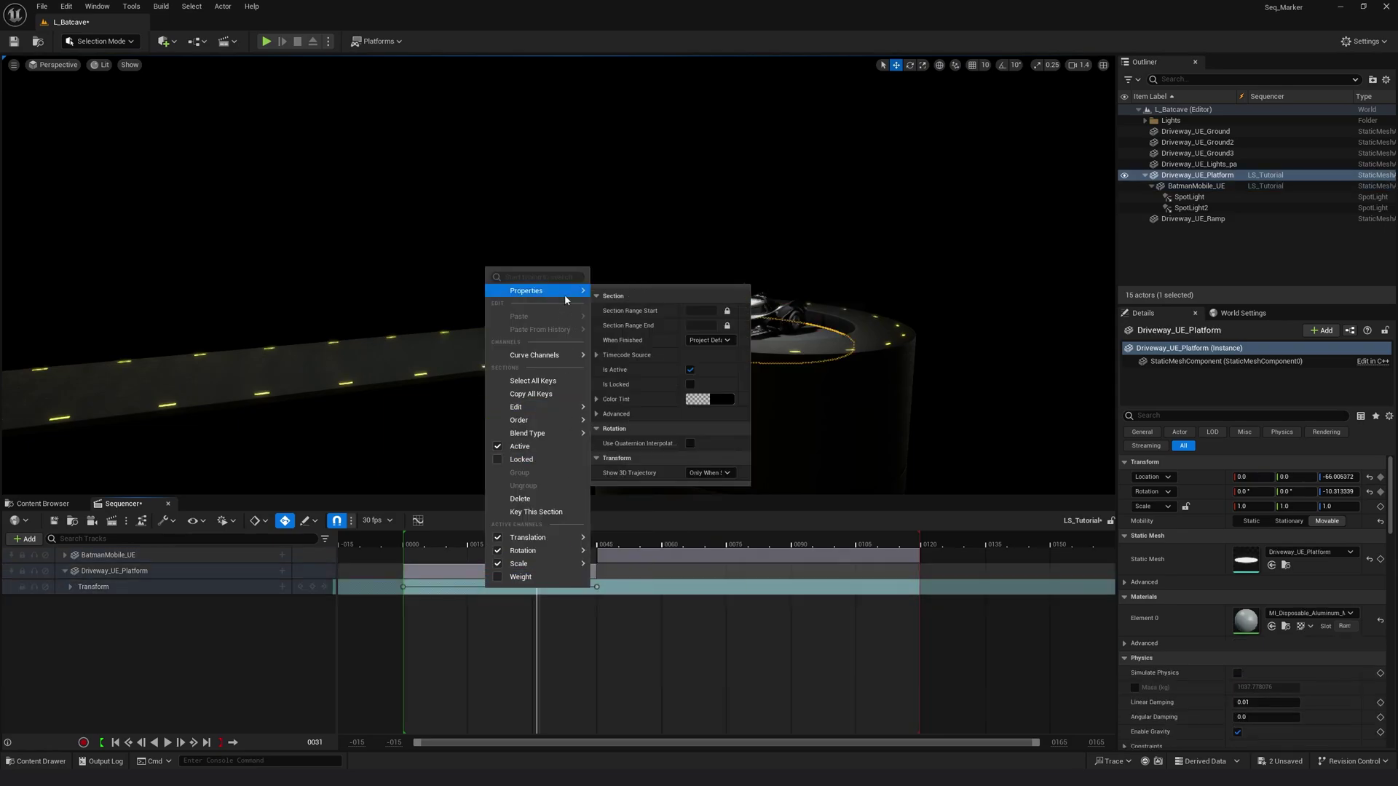
click(708, 341)
click(708, 351)
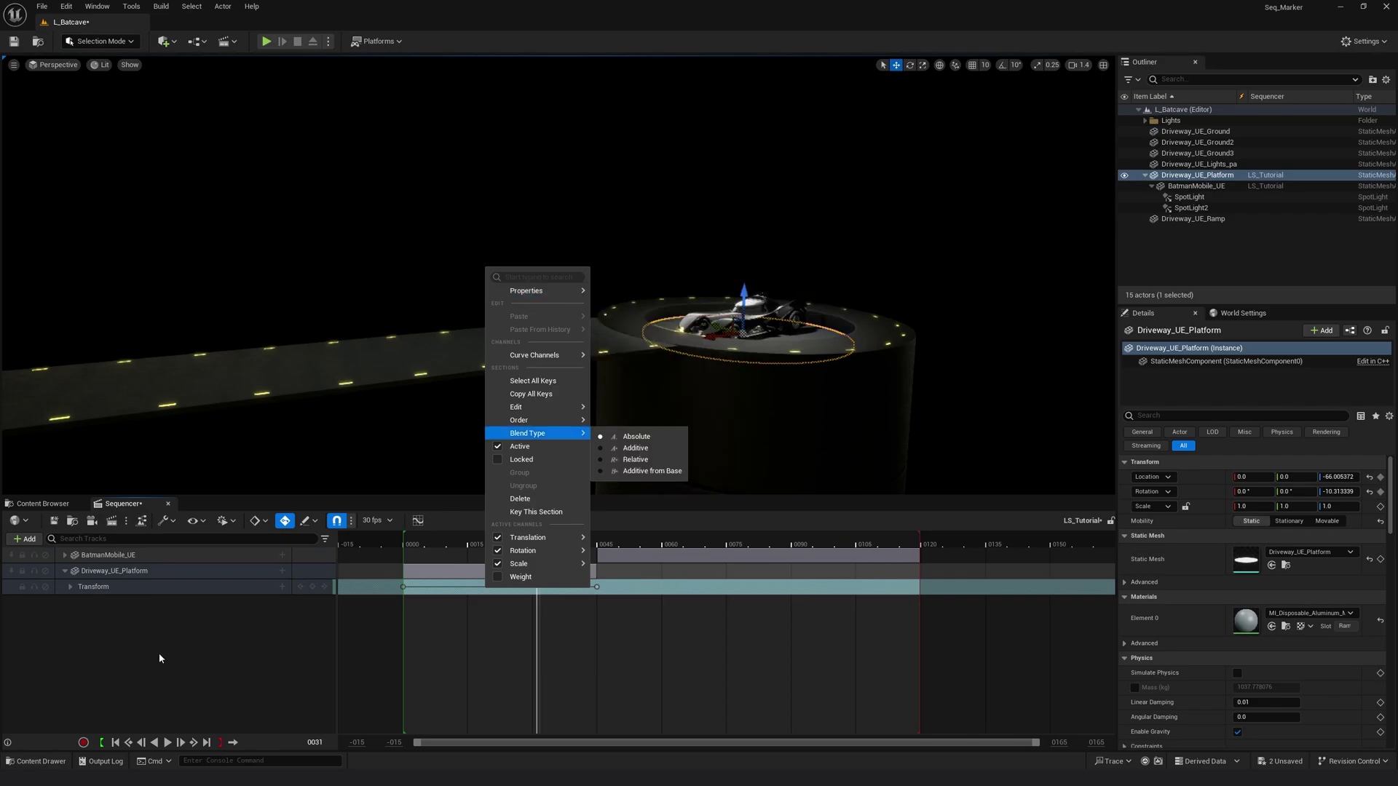
Step: Save the LS_Tutorial sequence and close the Sequencer
click(55, 521)
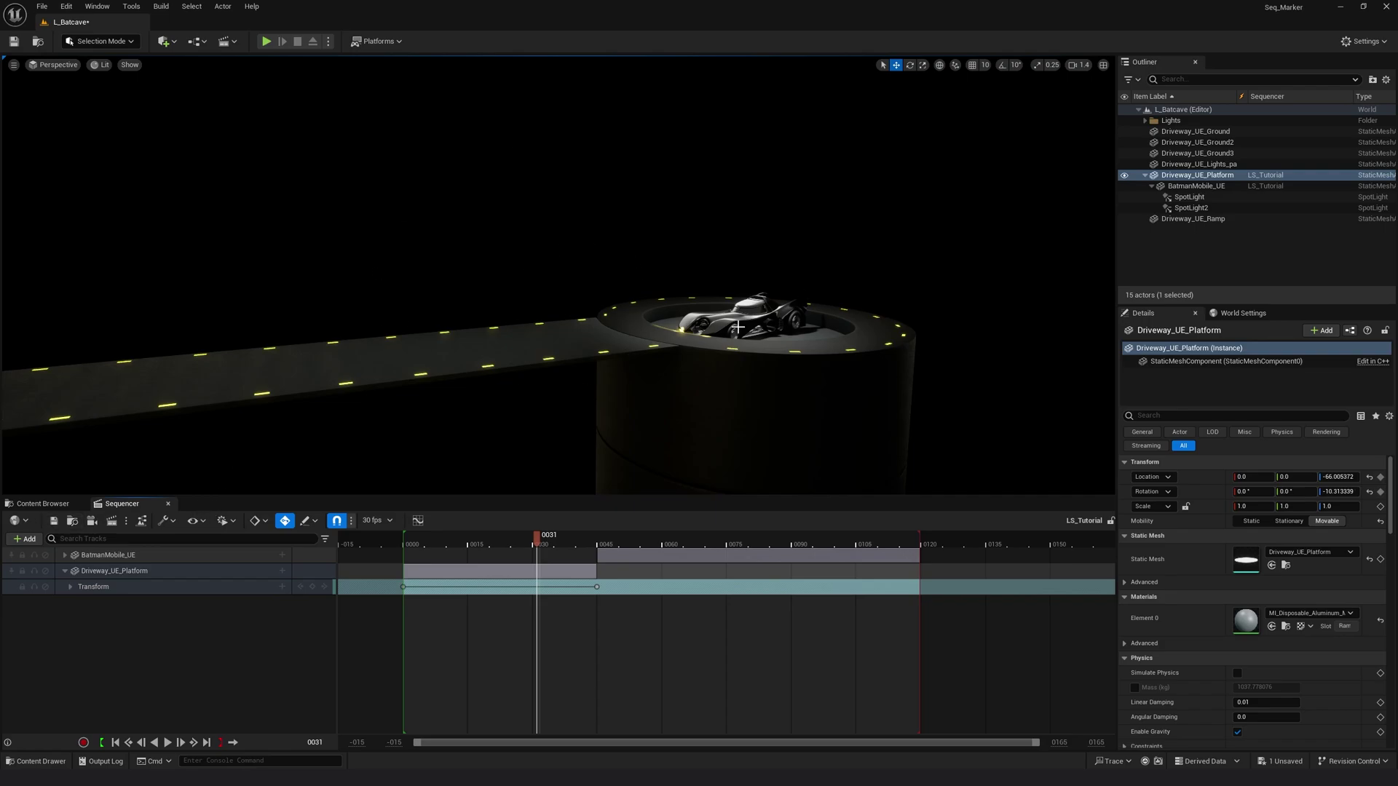
click(167, 504)
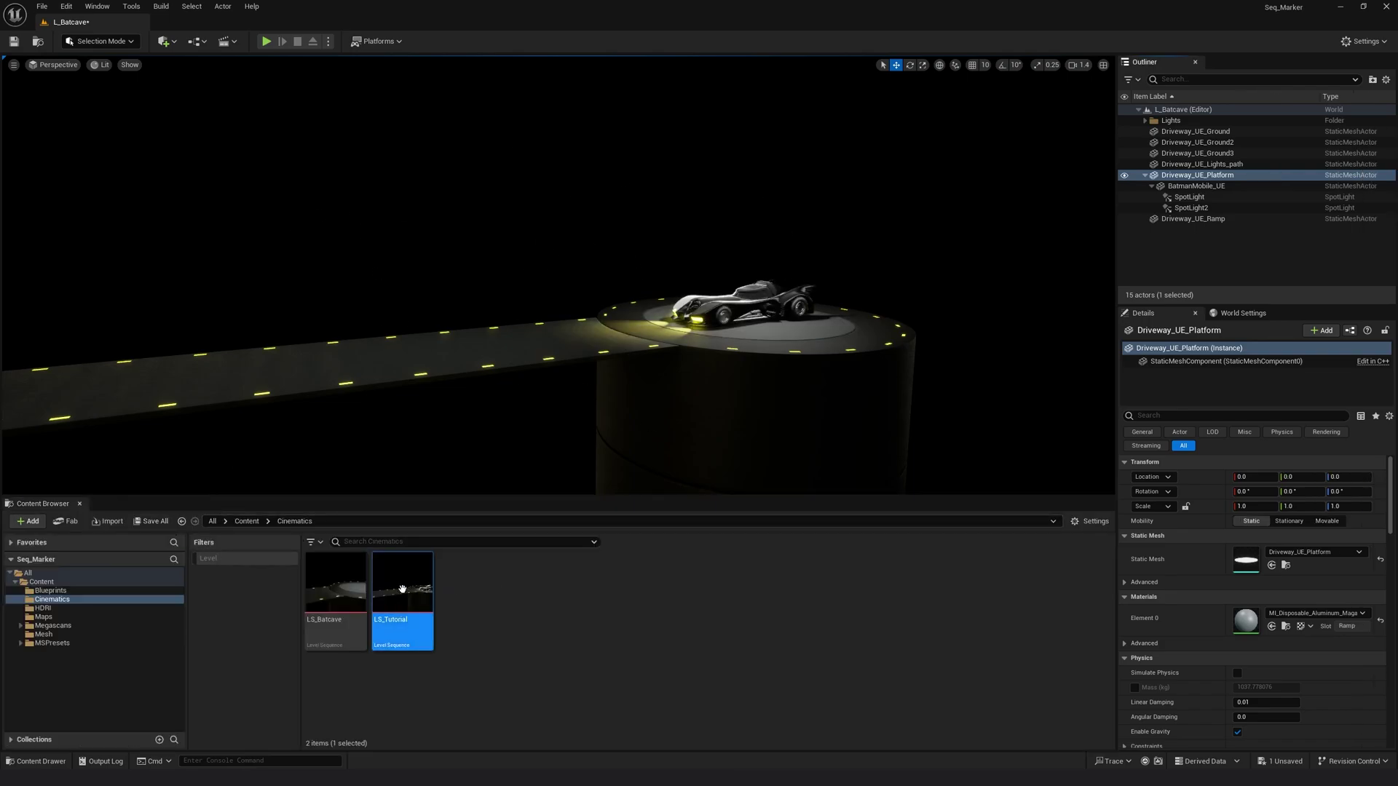
Step: Create an Actor Blueprint class named BP_SeqCTRL in the Blueprints folder
click(50, 591)
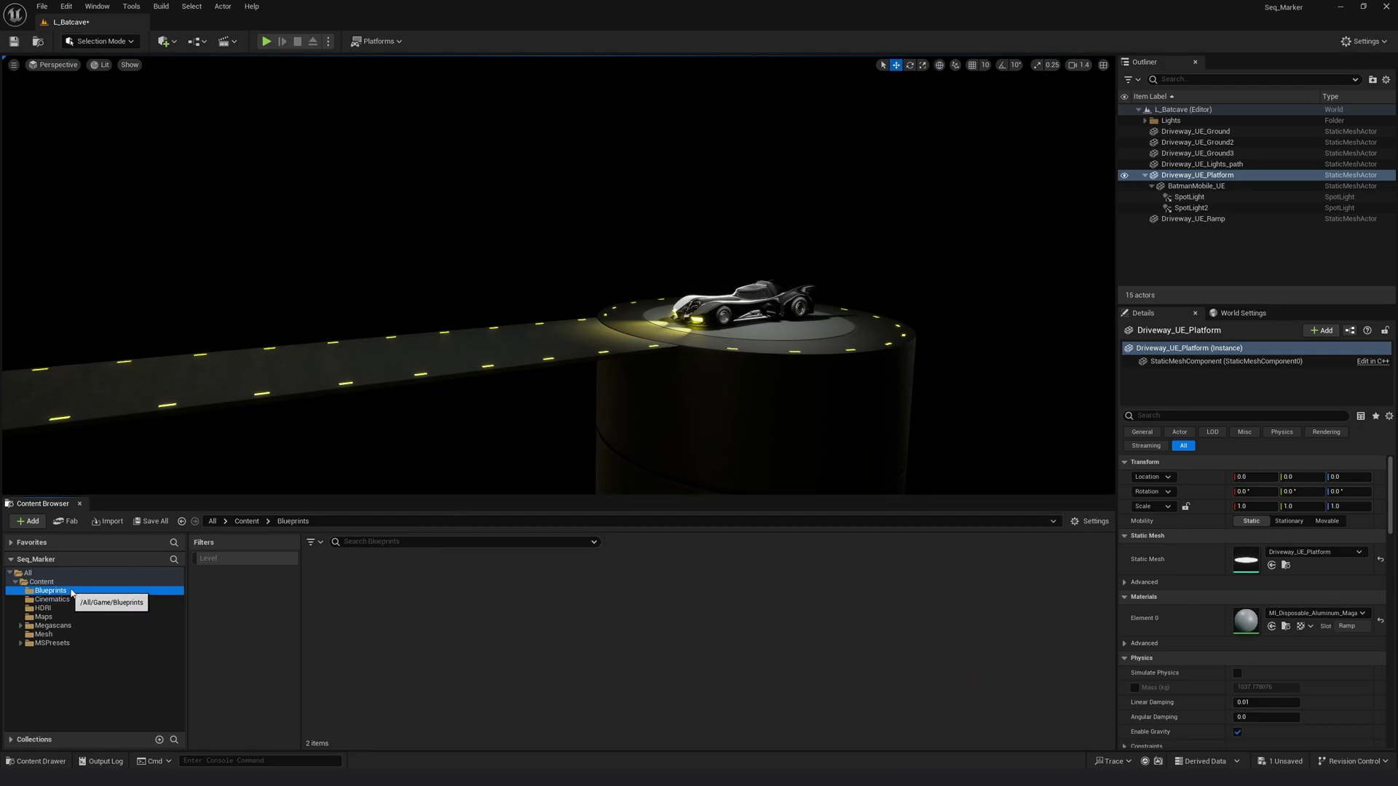
right_click(557, 632)
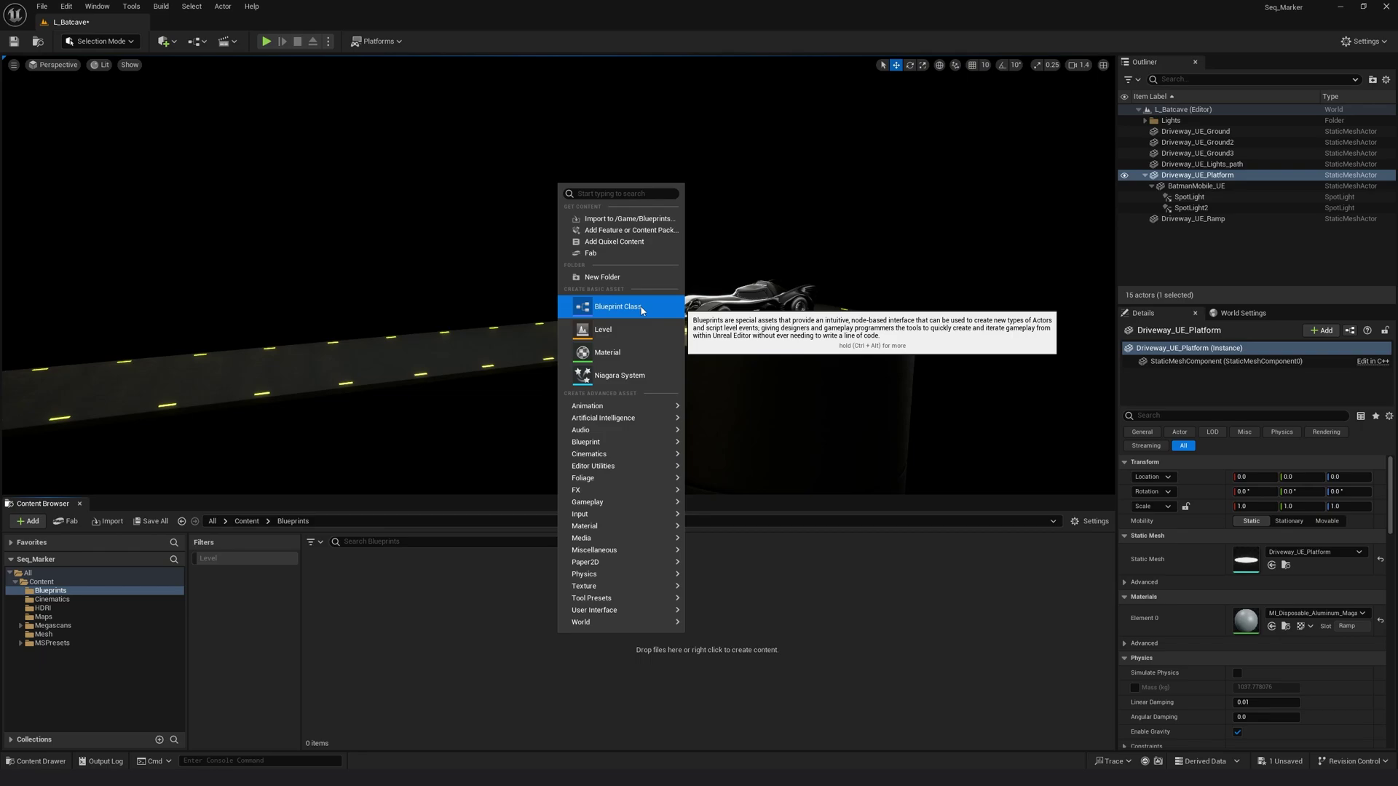
click(641, 310)
click(587, 312)
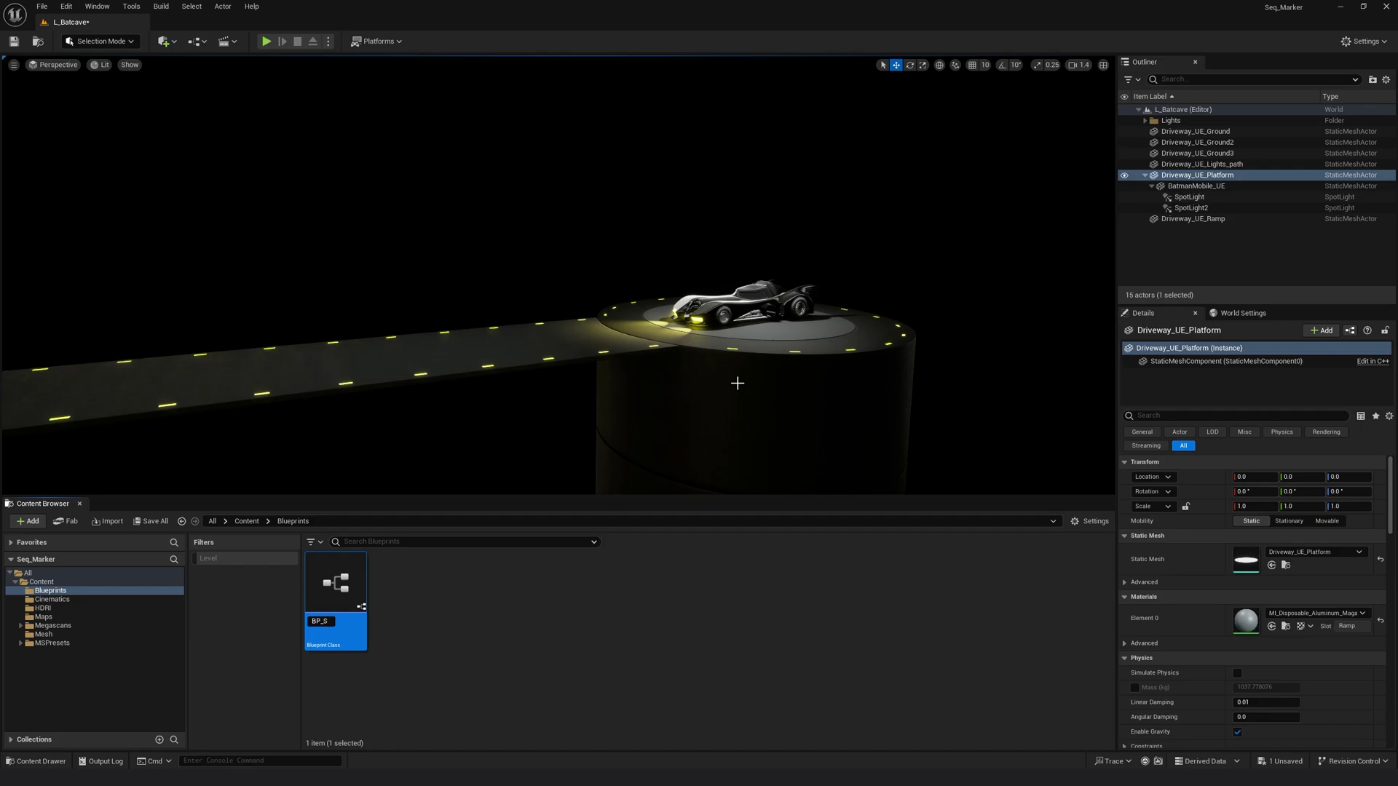
text(BP_SeqCTRL)
key(Return)
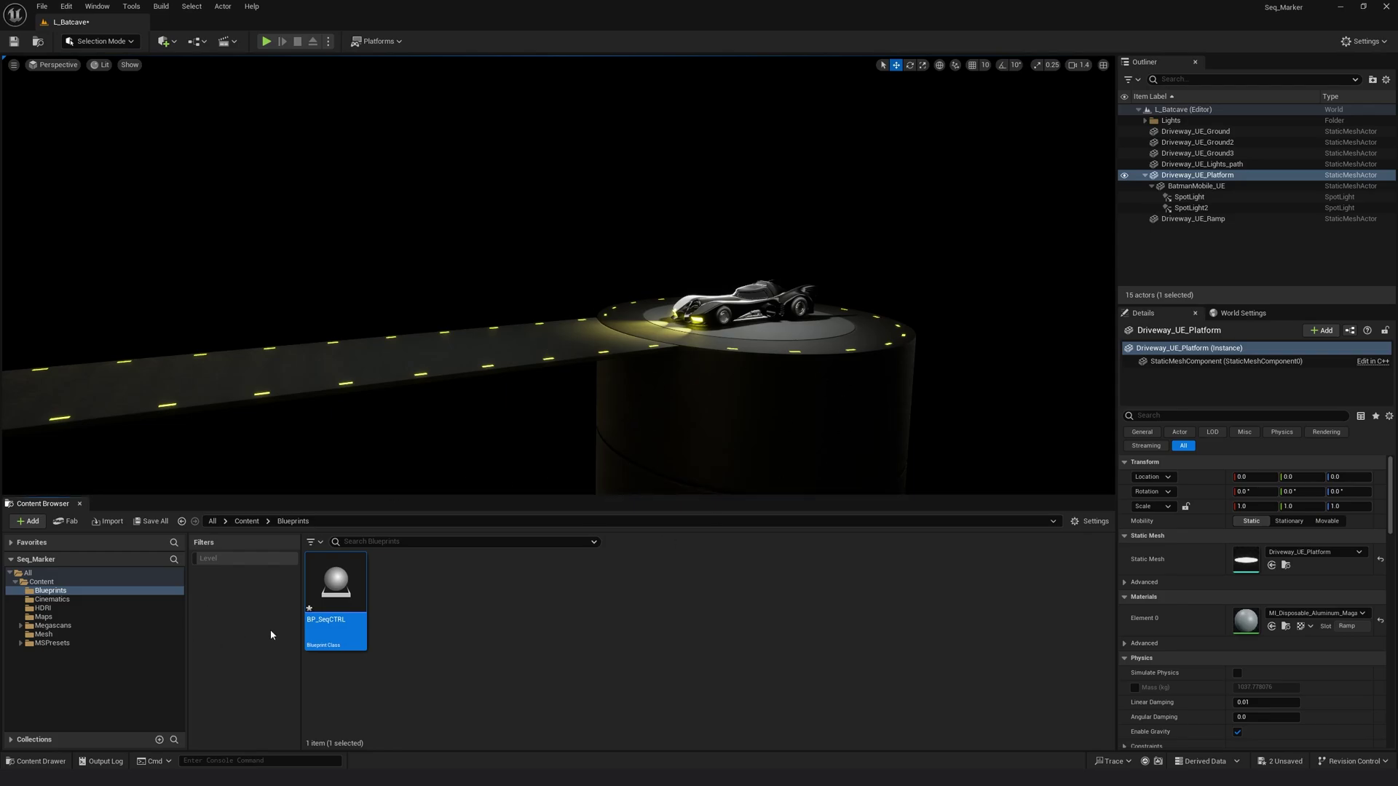
Step: Open BP_SeqCTRL for editing and add a variable named SelectLevelSeq
double_click(335, 586)
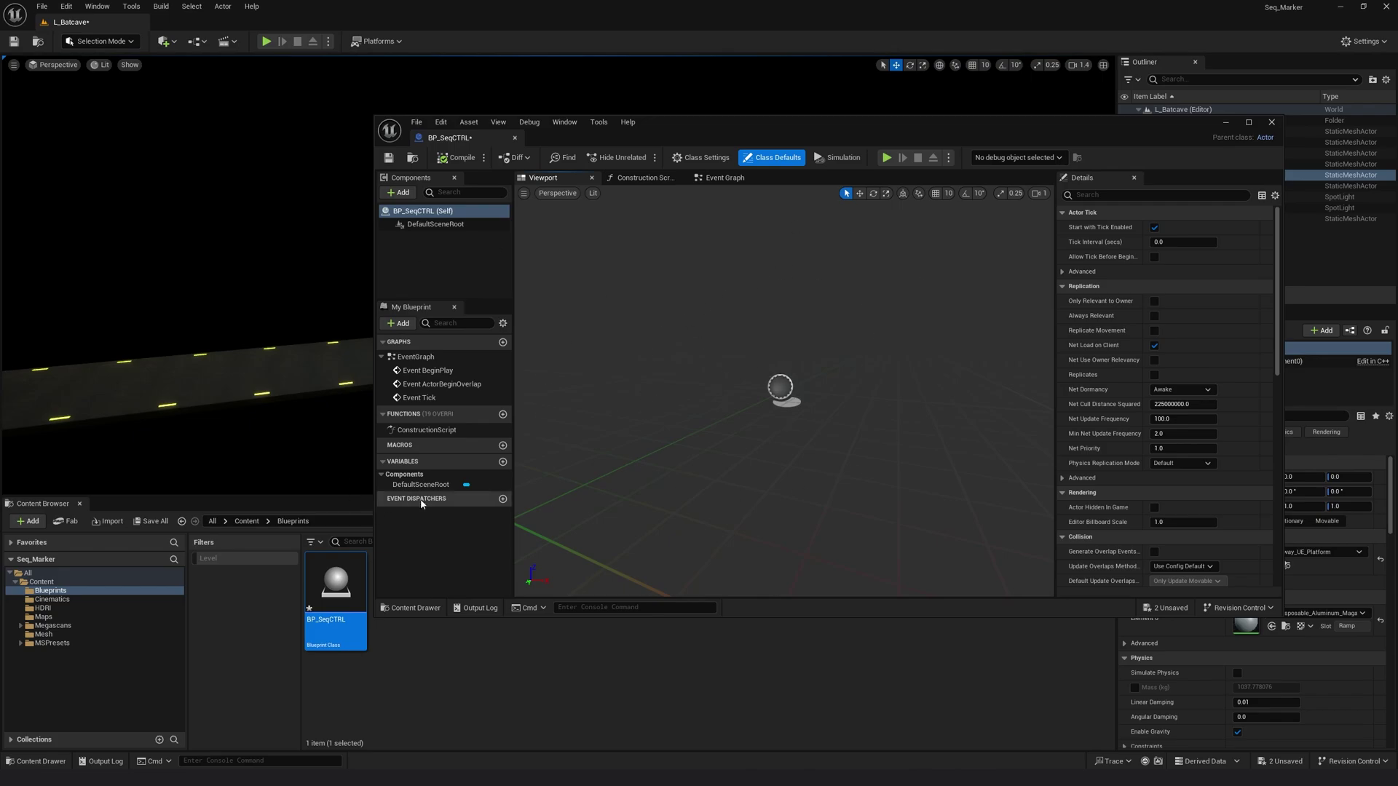
drag(375, 115, 227, 27)
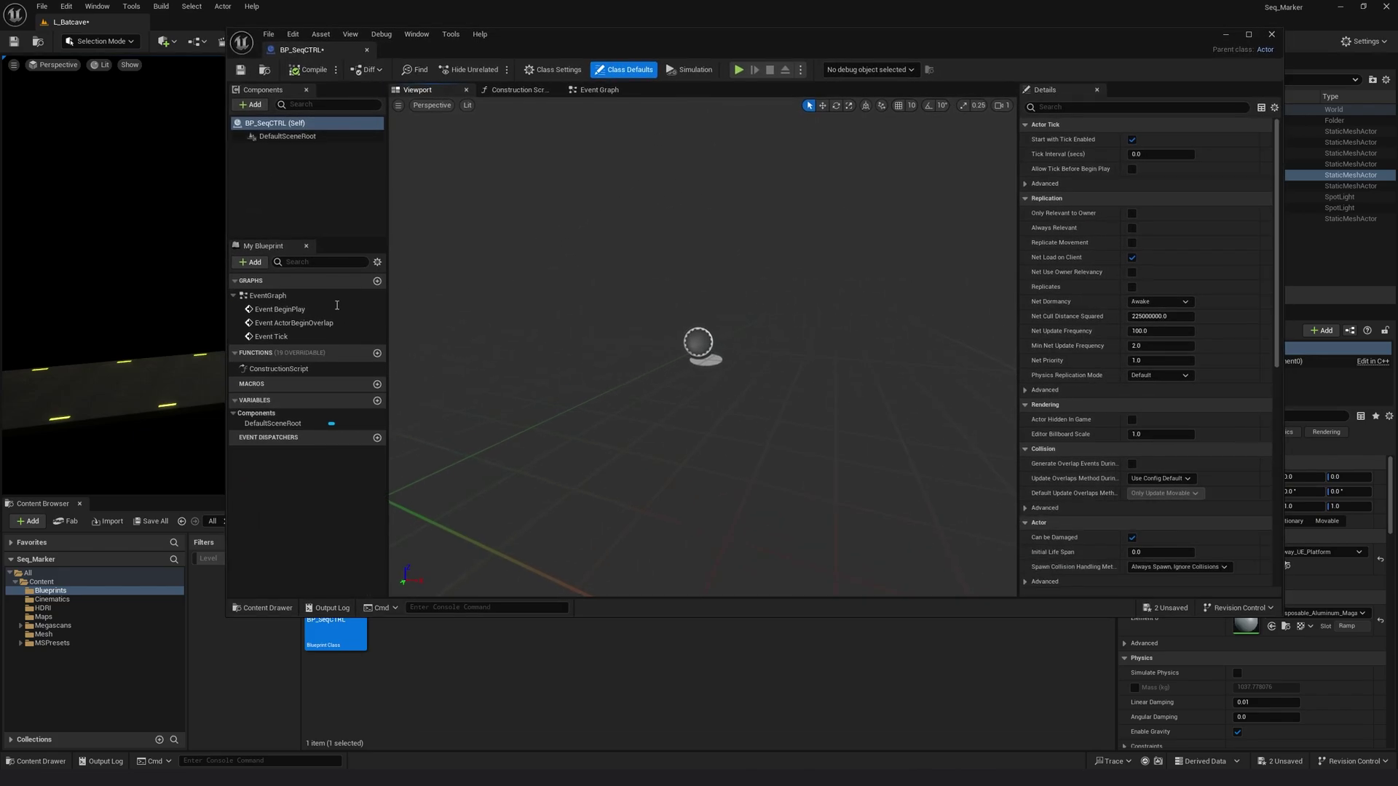
click(378, 401)
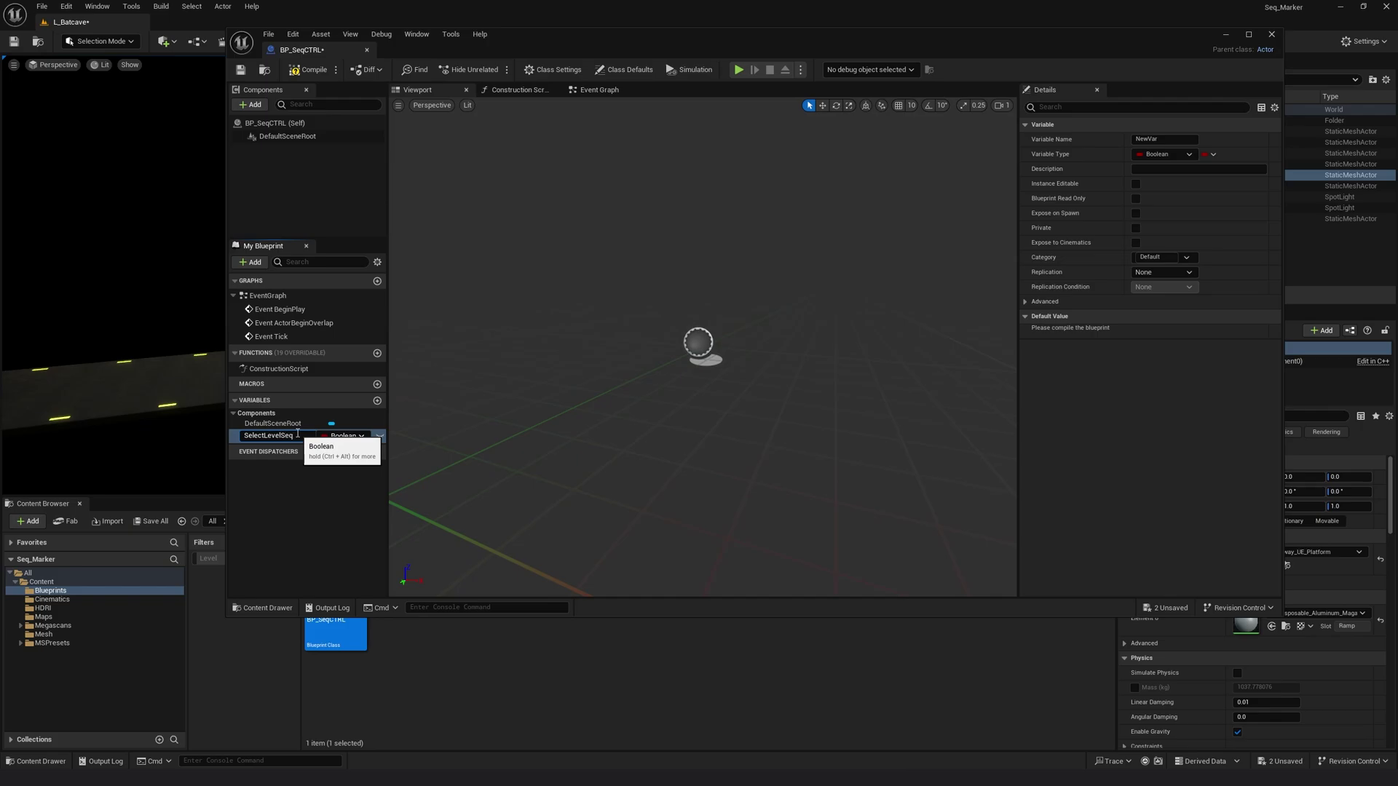
key(Return)
Step: Change the type of the SelectLevelSeq variable to a Level Sequence Object Reference
click(376, 436)
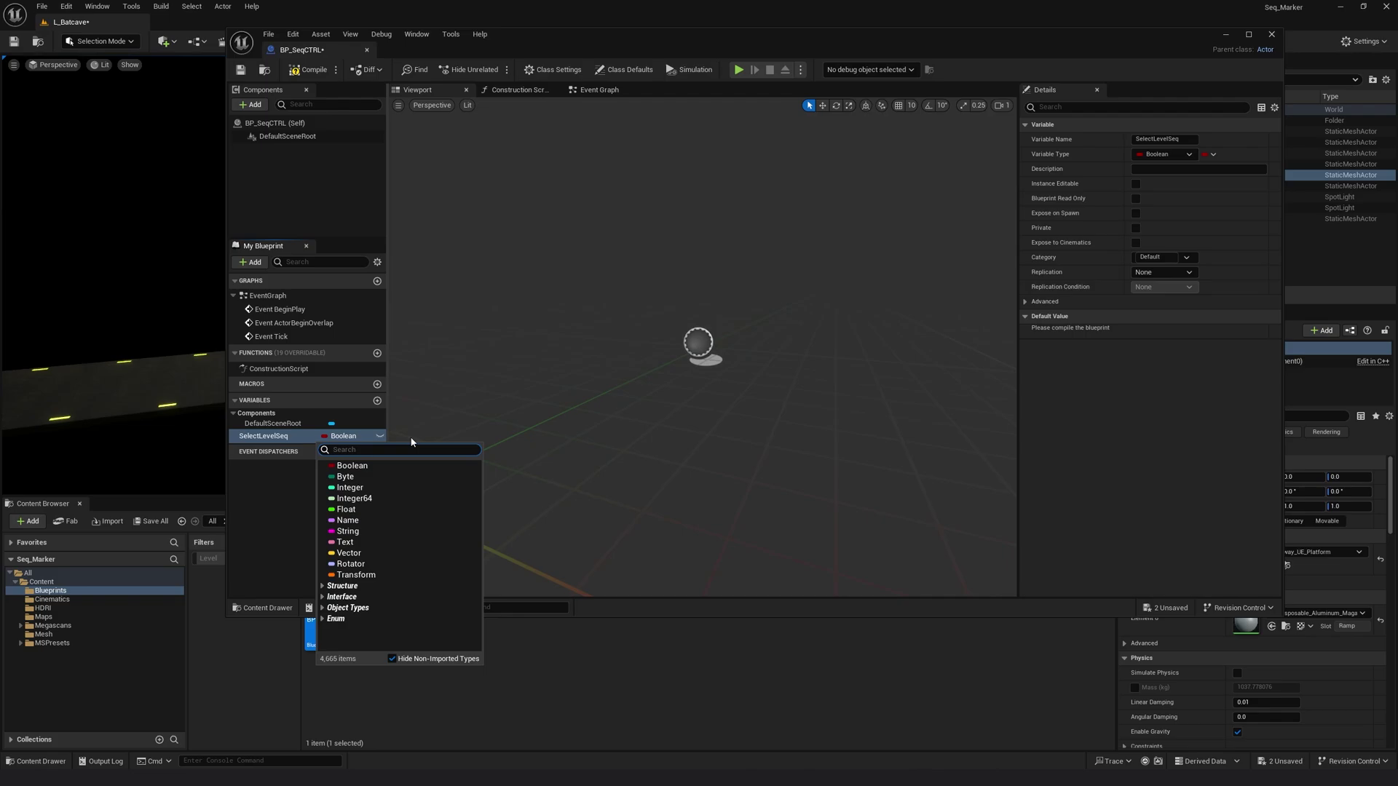
text(se)
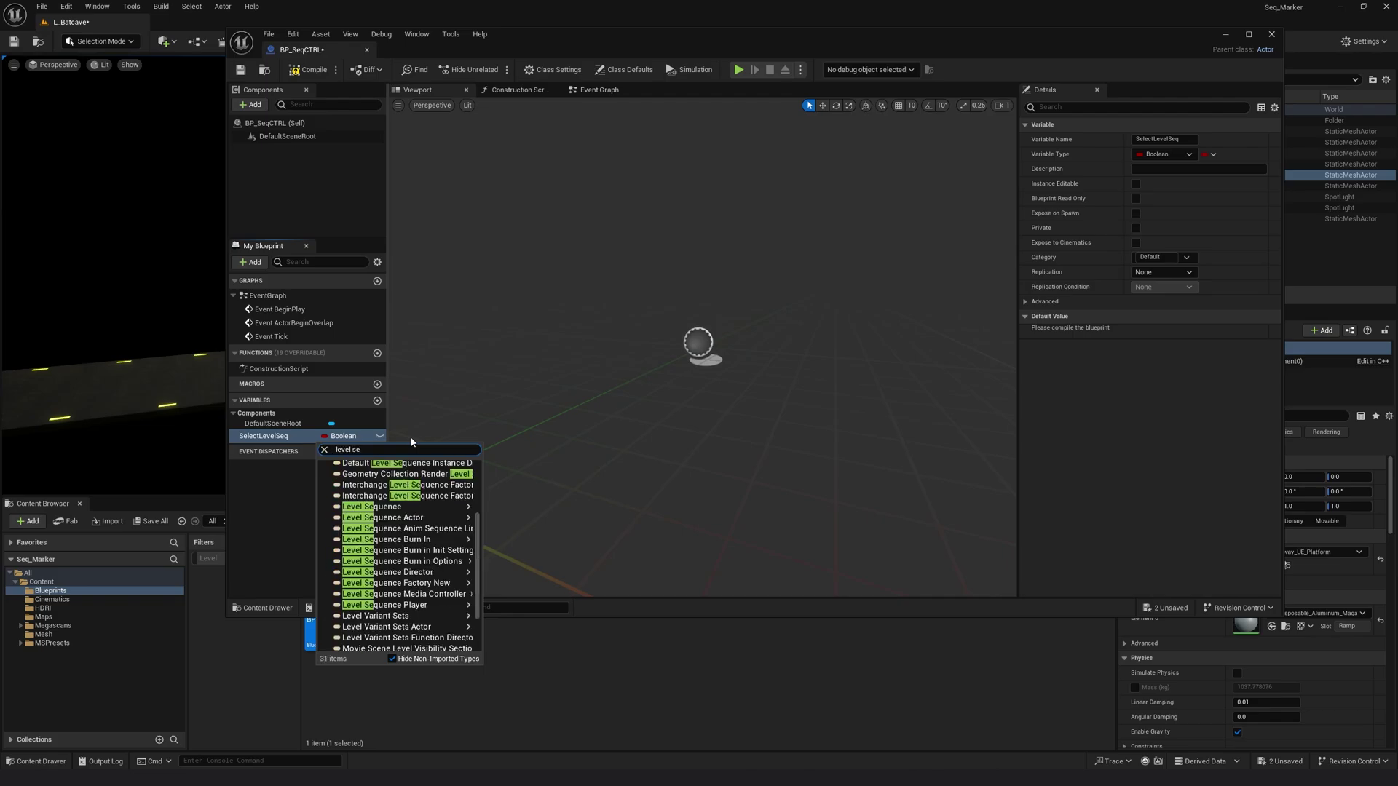
mouse_move(373, 514)
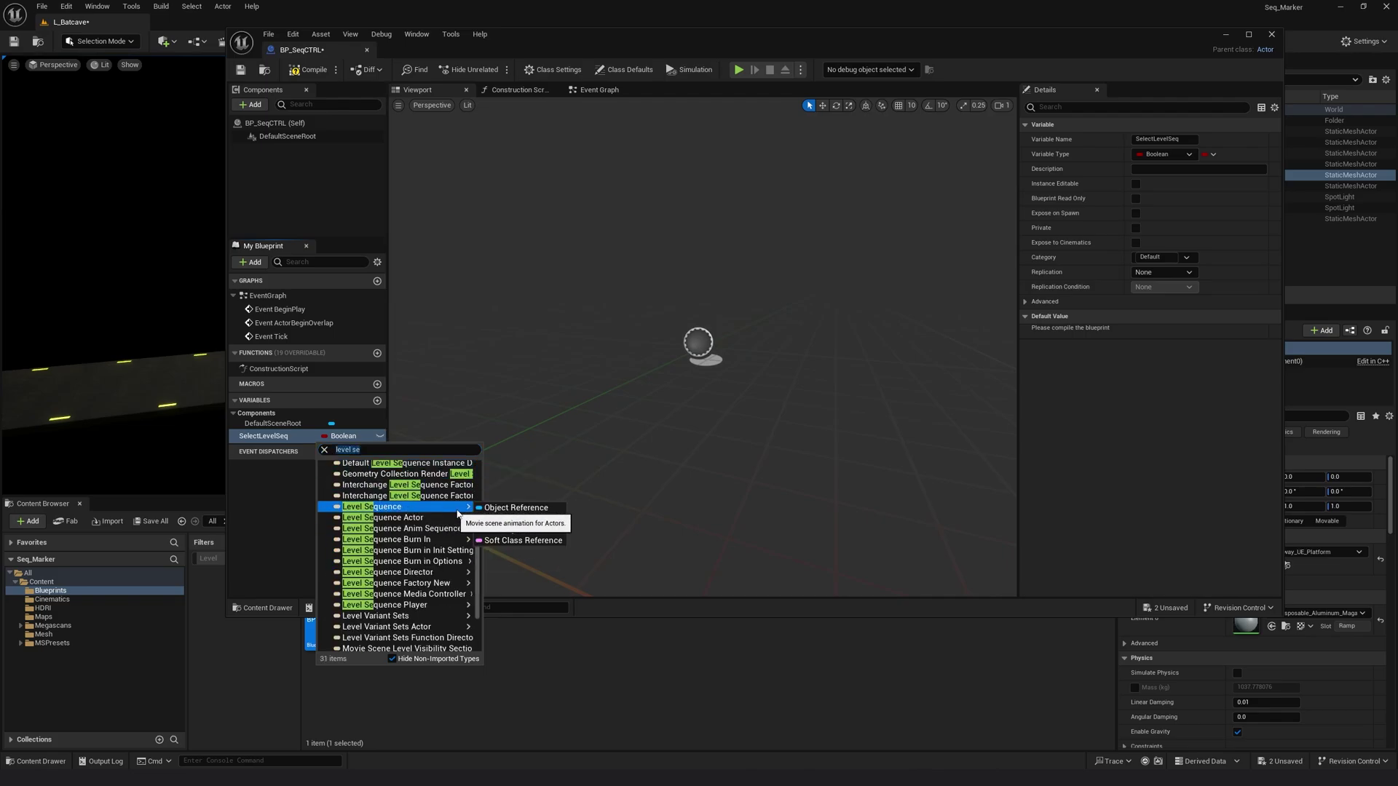
click(502, 508)
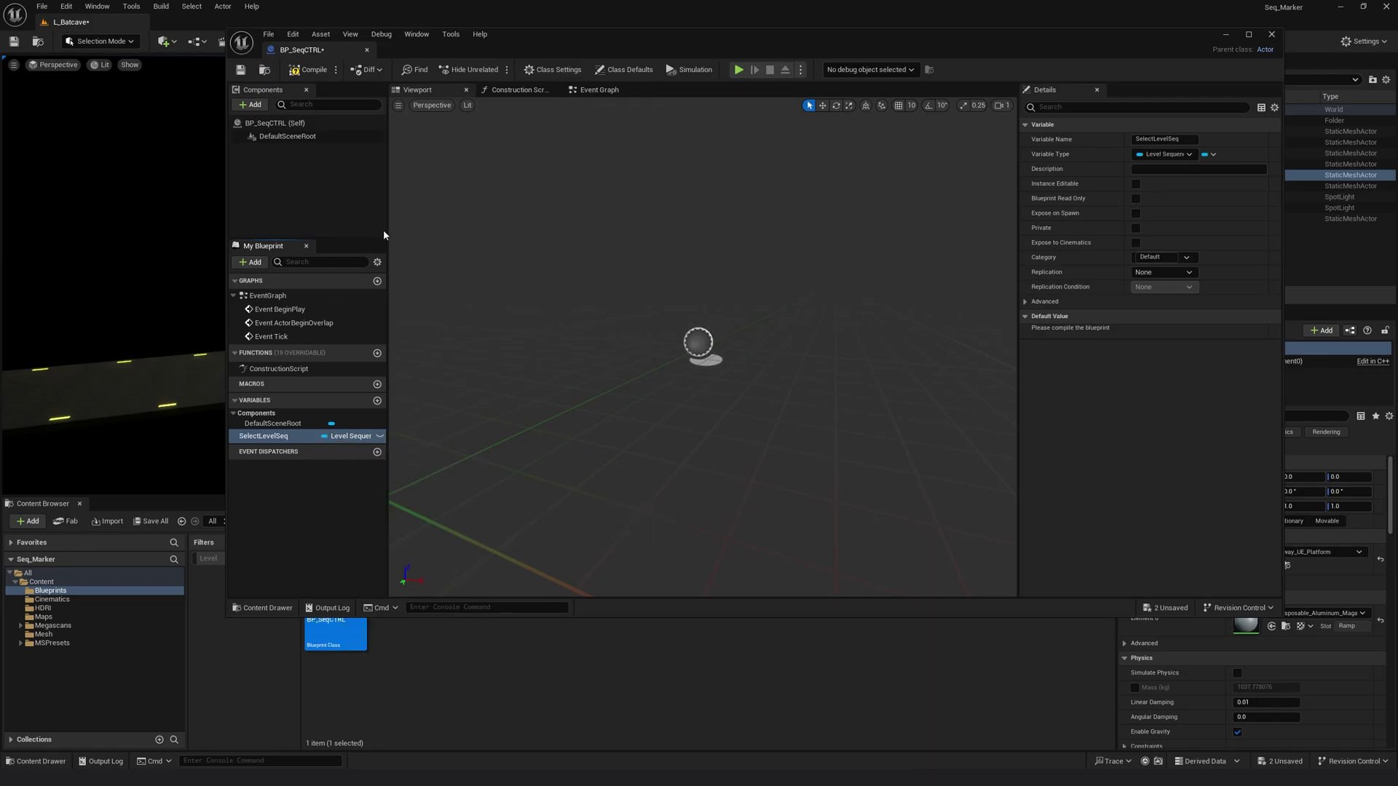
Step: Compile the blueprint and set the default value of SelectLevelSeq to LS_Tutorial
key(F7)
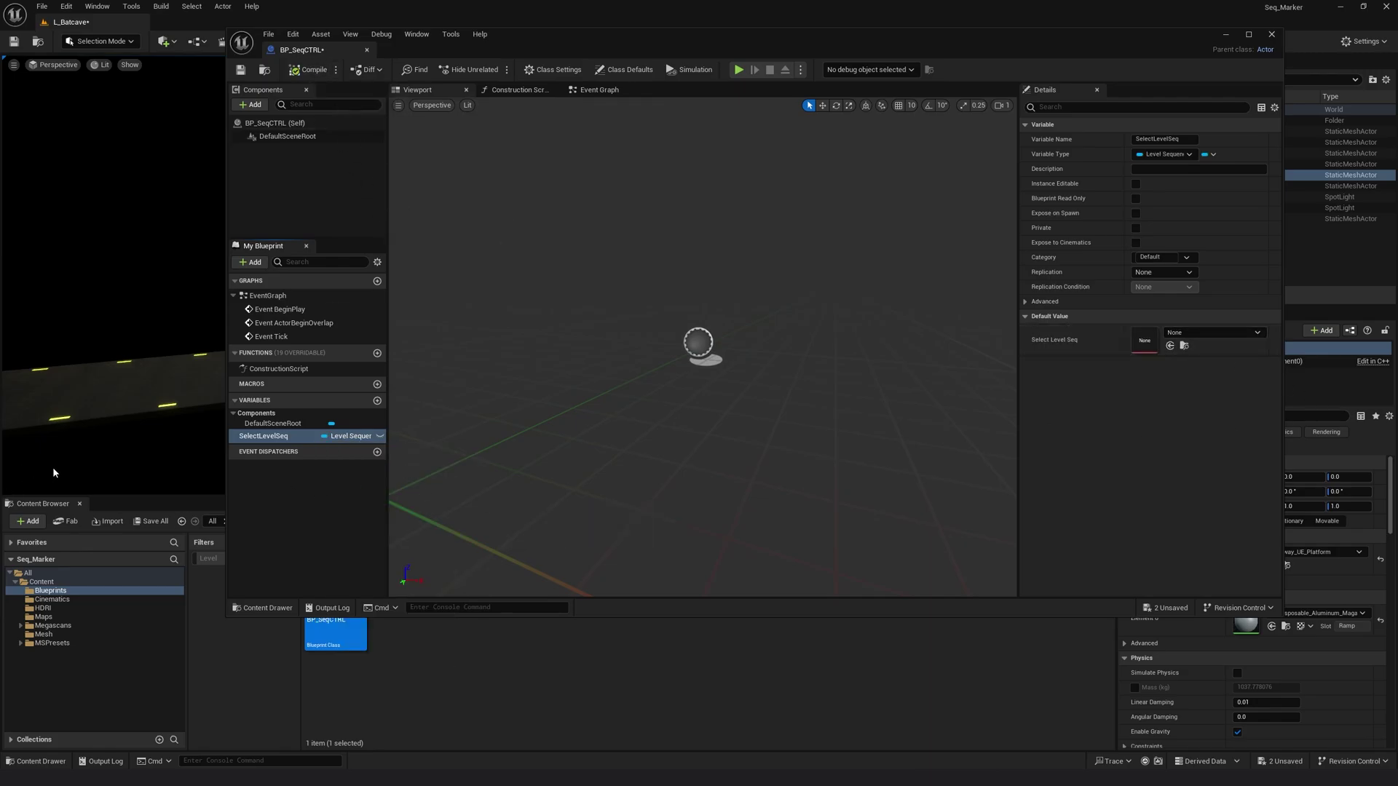
click(1191, 336)
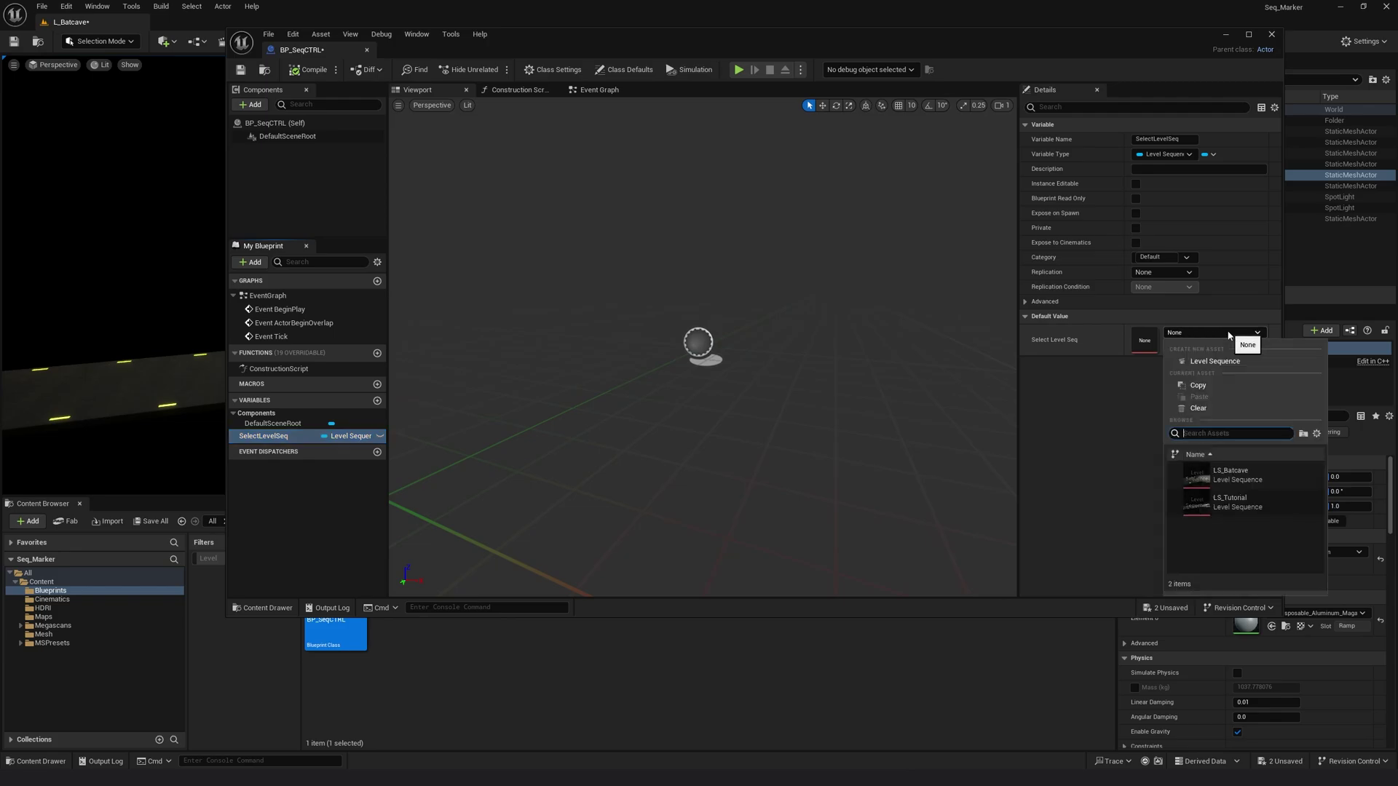
click(1081, 414)
click(1209, 332)
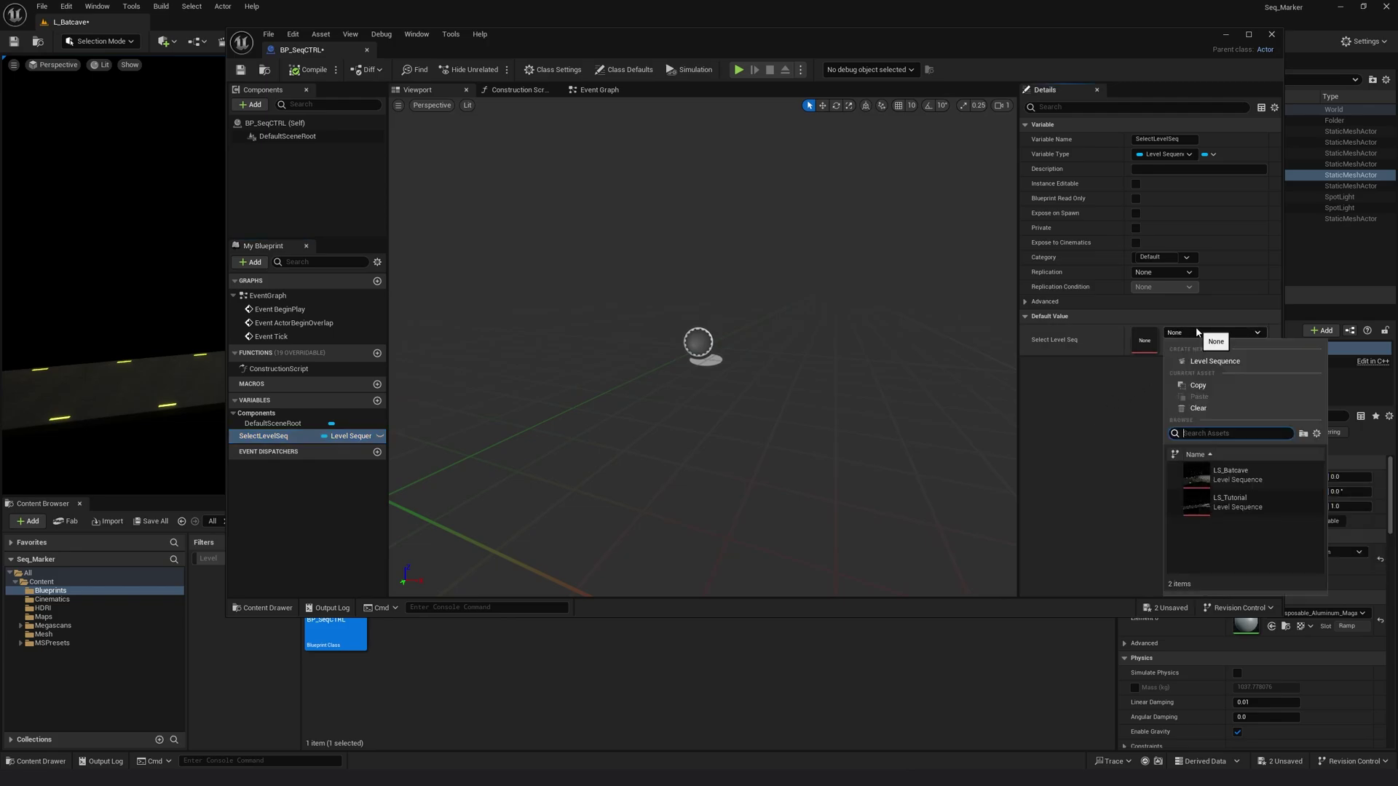
click(1234, 502)
Step: Delete the default BeginPlay, ActorBeginOverlap and Tick event nodes from the blueprint's Event Graph
drag(591, 104, 619, 141)
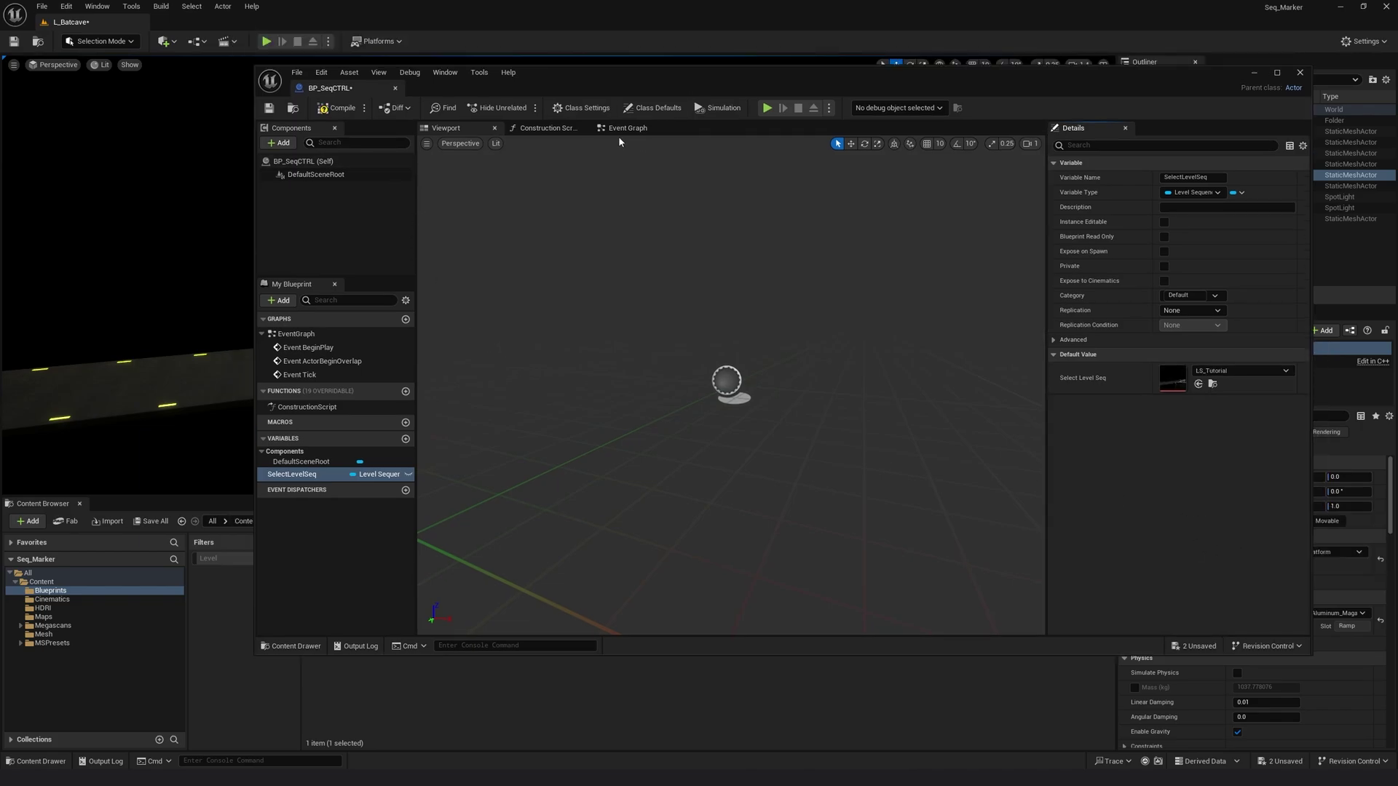
click(628, 135)
drag(644, 204, 894, 575)
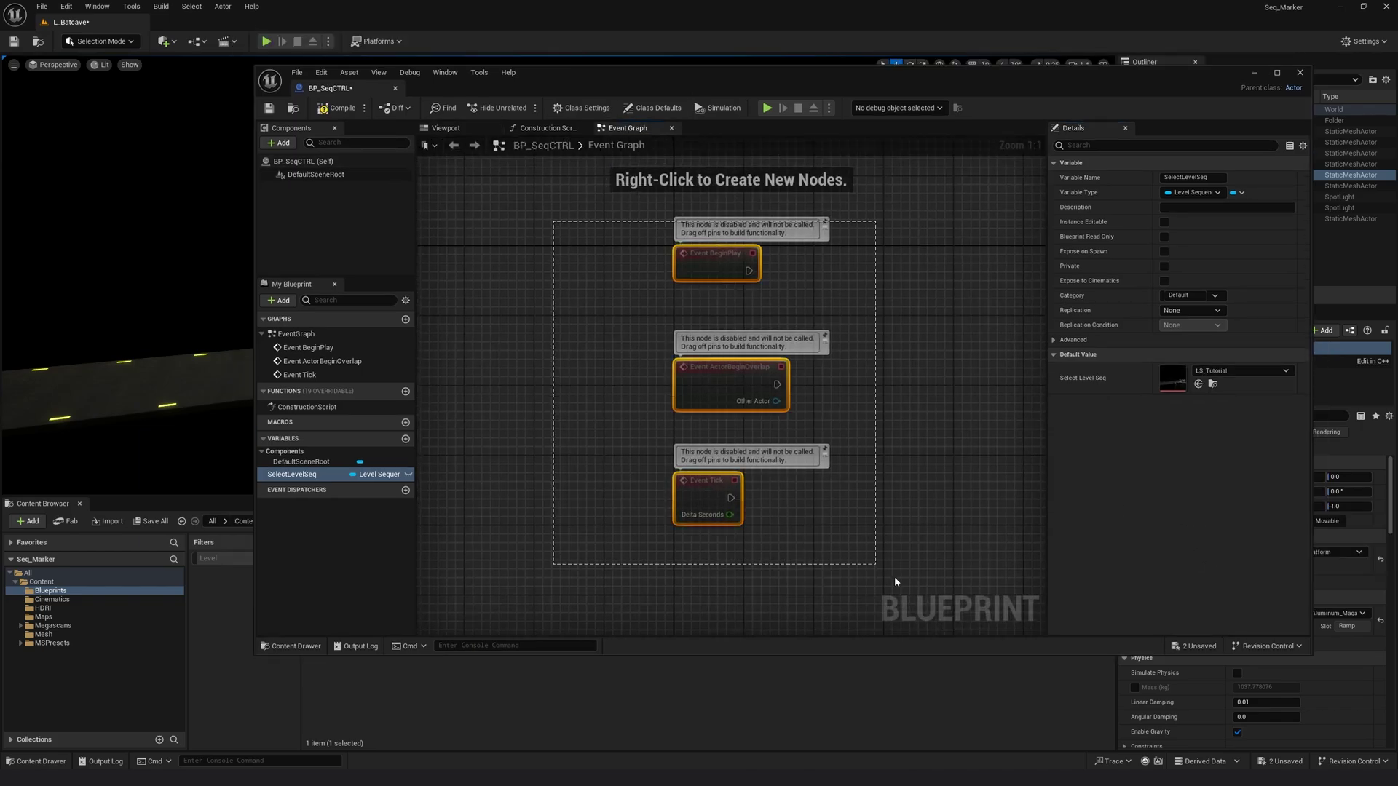
key(Delete)
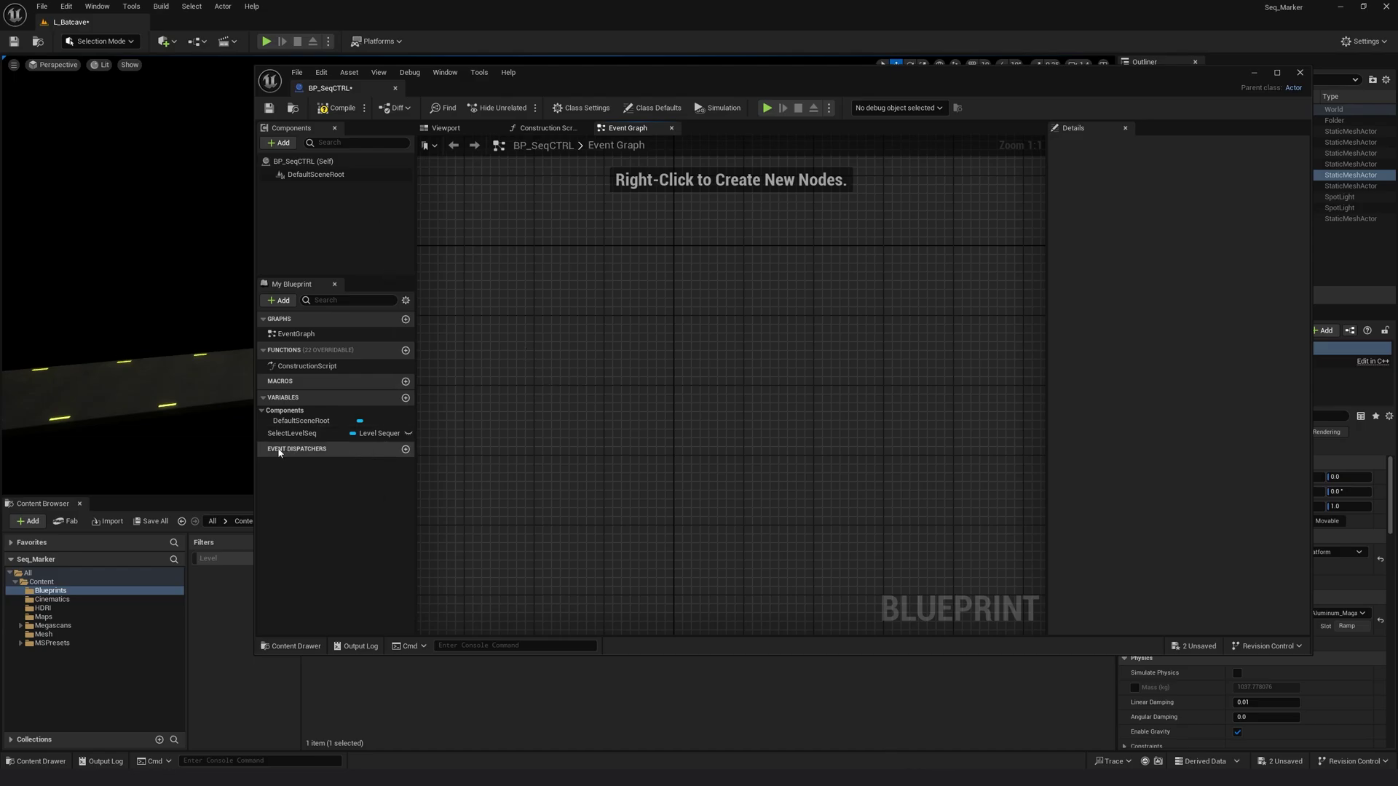
Step: Place a Get node for the SelectLevelSeq variable in the Event Graph
click(292, 435)
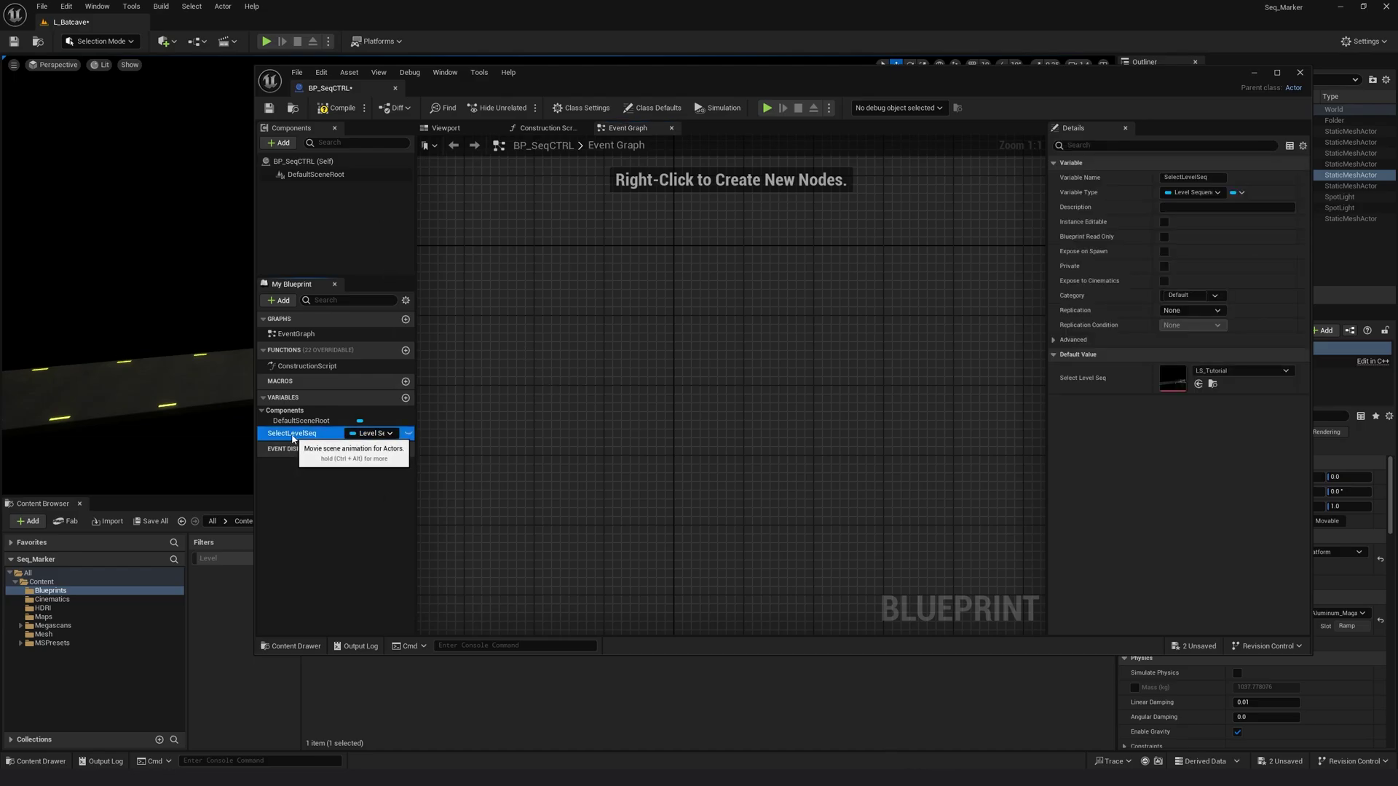
drag(291, 439, 597, 276)
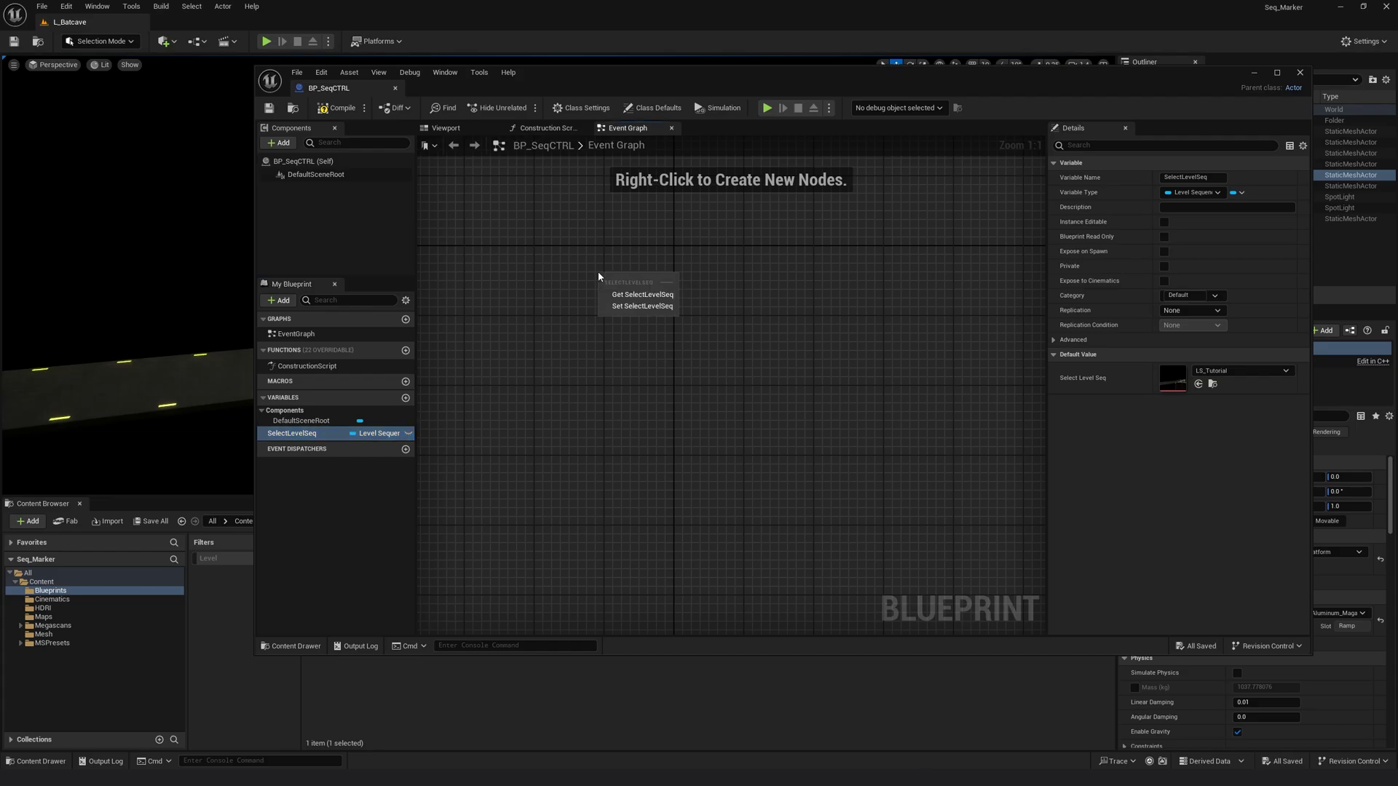
click(642, 295)
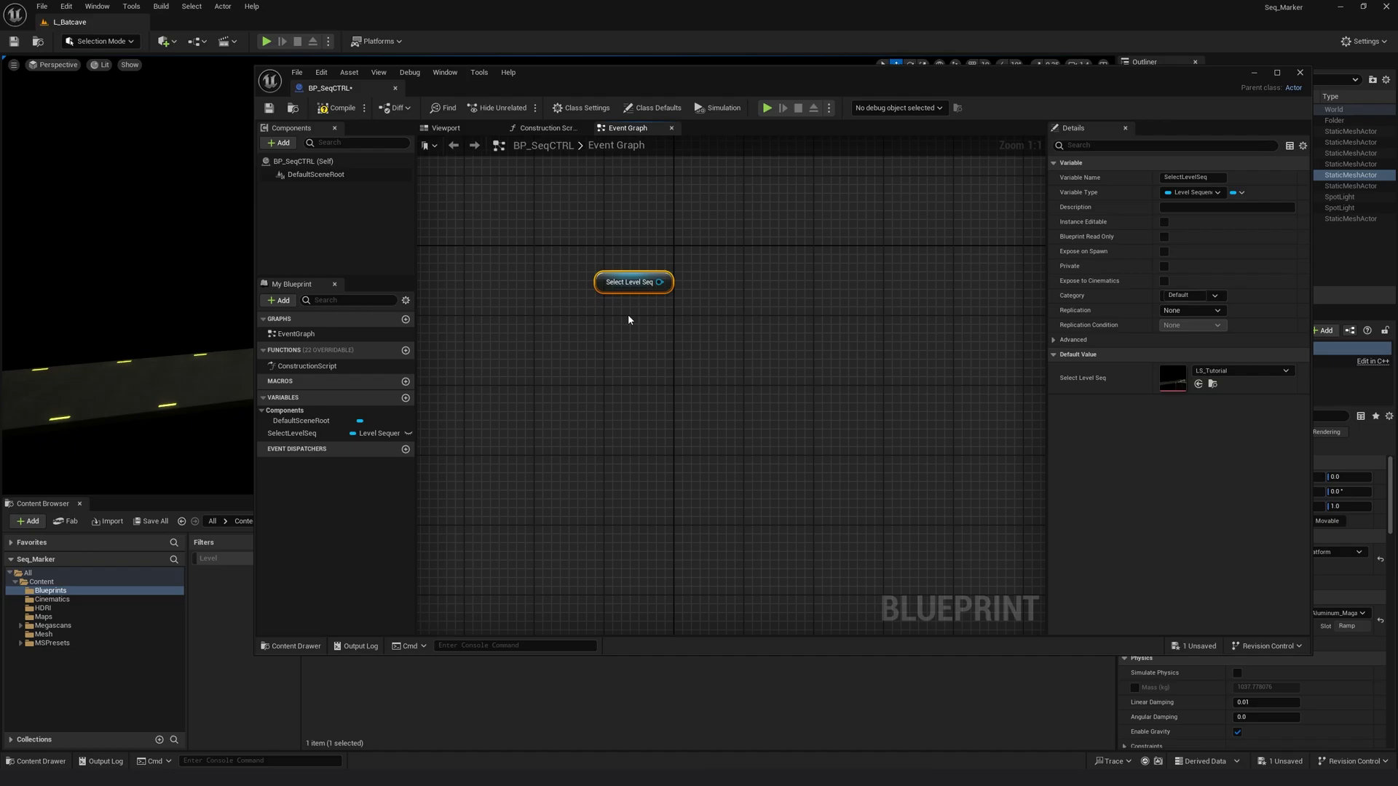
right_drag(627, 313, 609, 414)
Step: Add a Create Level Sequence Player node wired from the output of the Select Level Seq node
drag(641, 384, 766, 332)
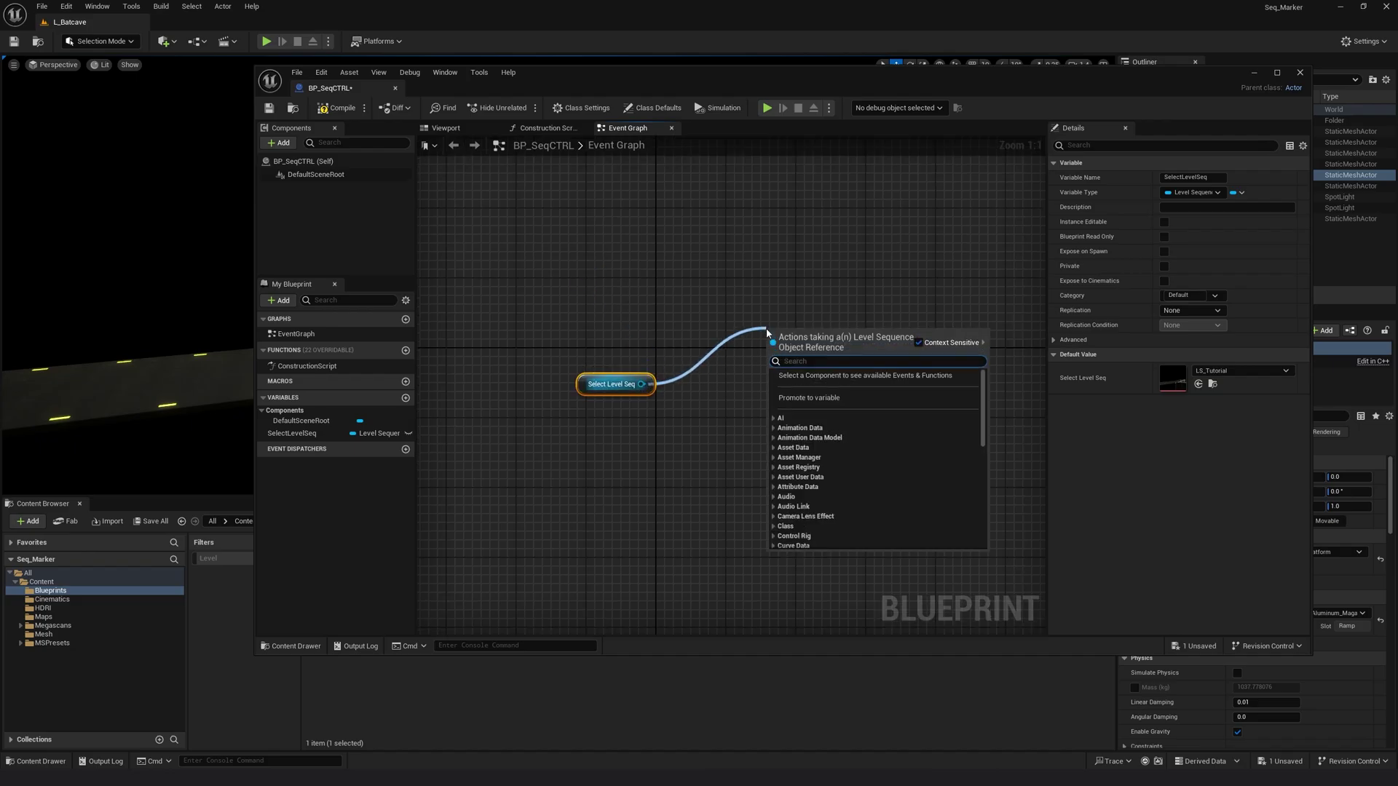
text(c)
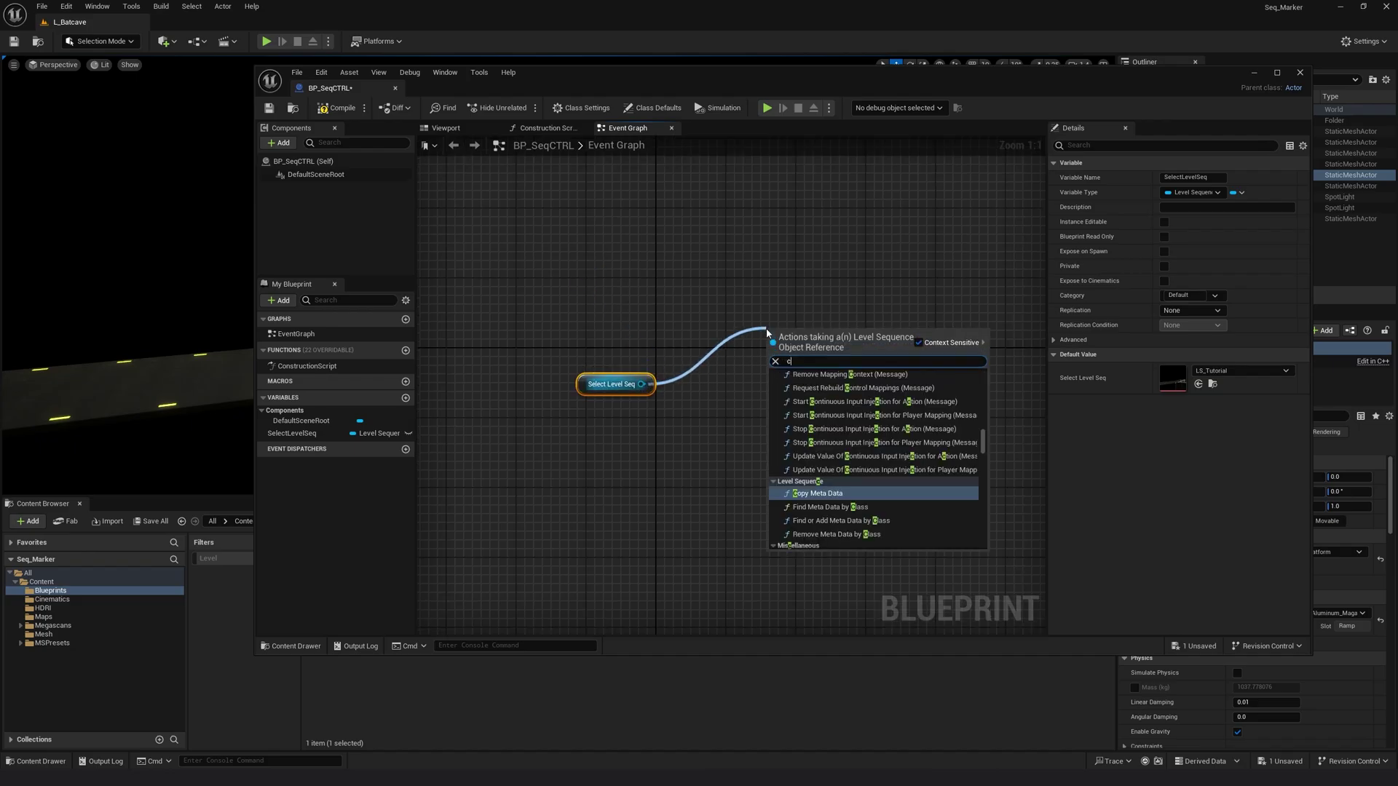
text(reate level)
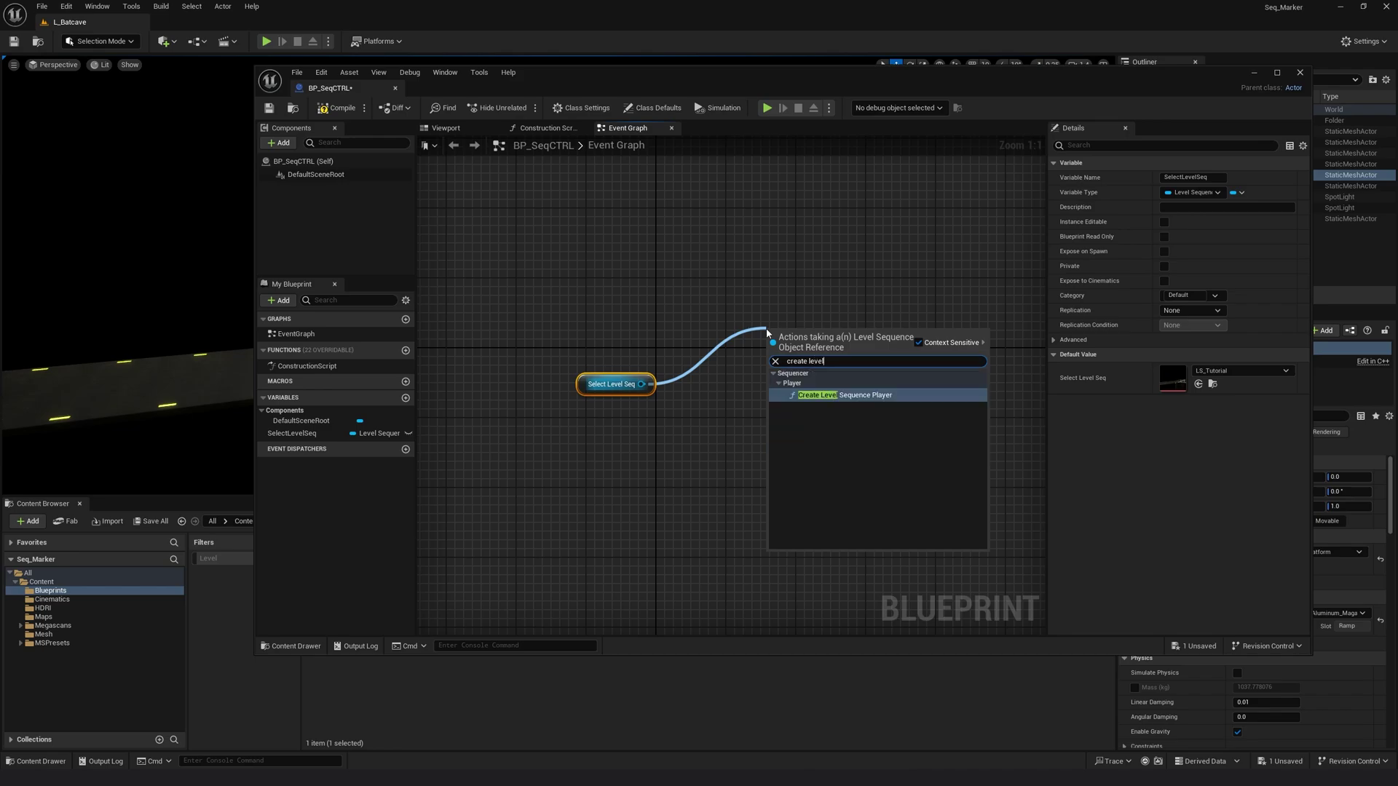
click(867, 397)
Step: Add an Event BeginPlay node wired to Create Level Sequence Player and arrange it with the Select Level Seq node
right_click(594, 299)
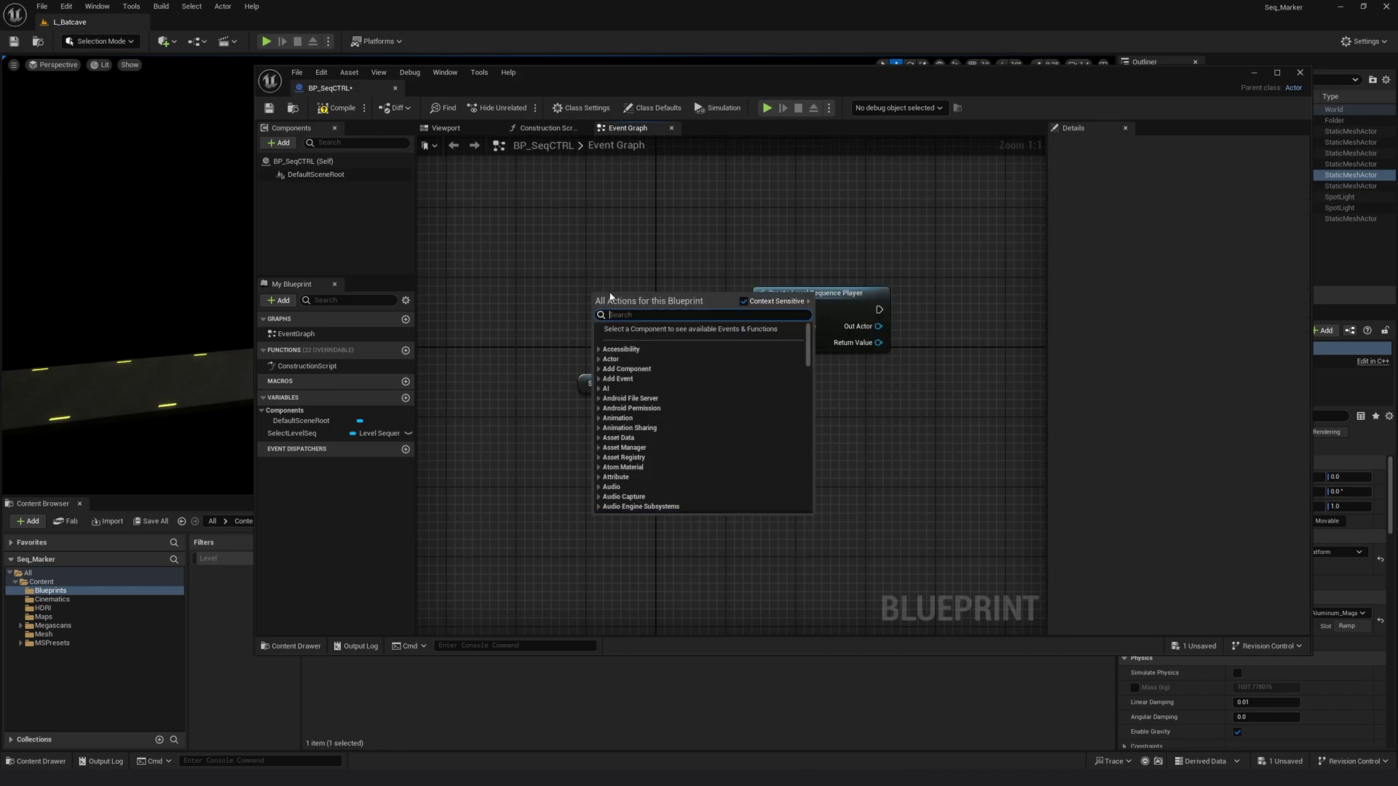
text(event beg)
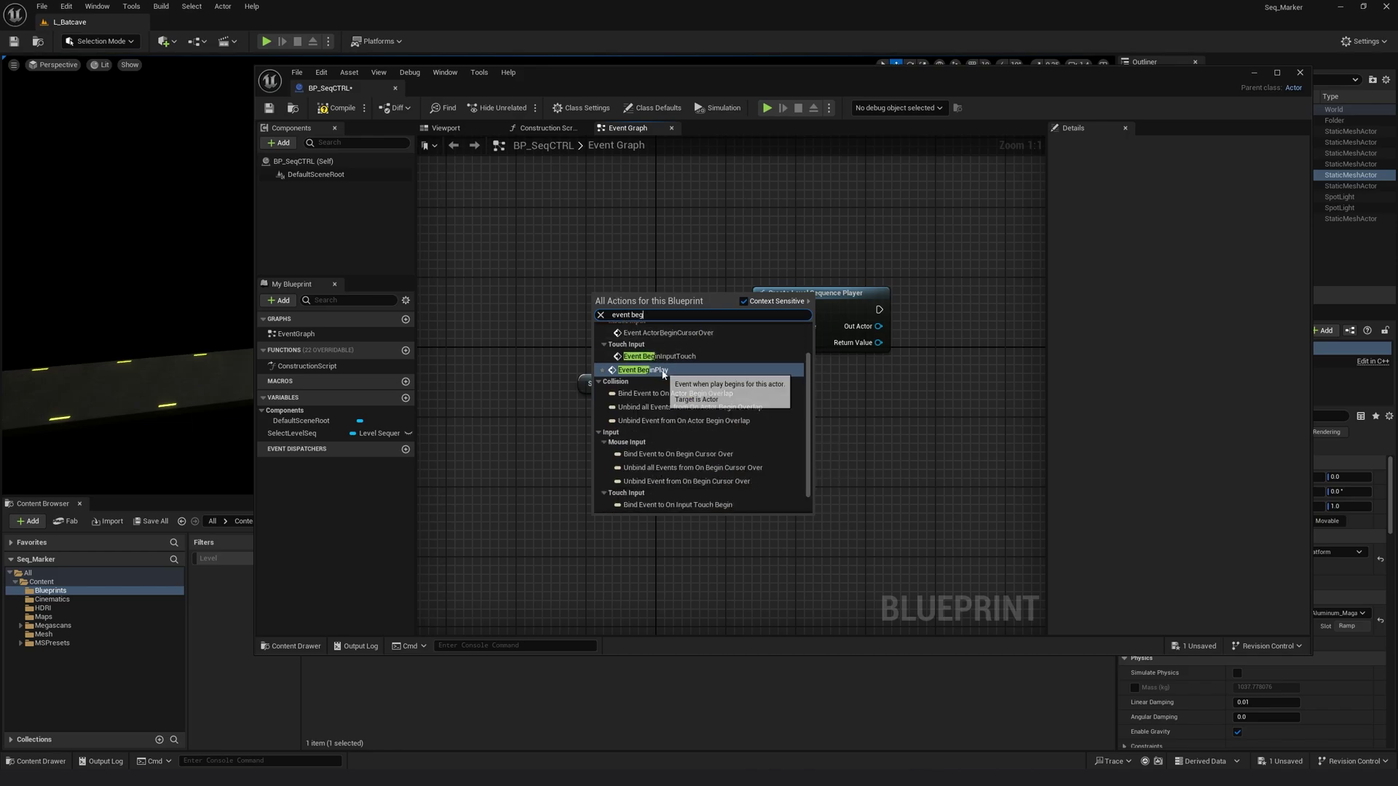
click(641, 370)
drag(660, 311, 765, 310)
drag(648, 384, 667, 358)
drag(555, 267, 656, 320)
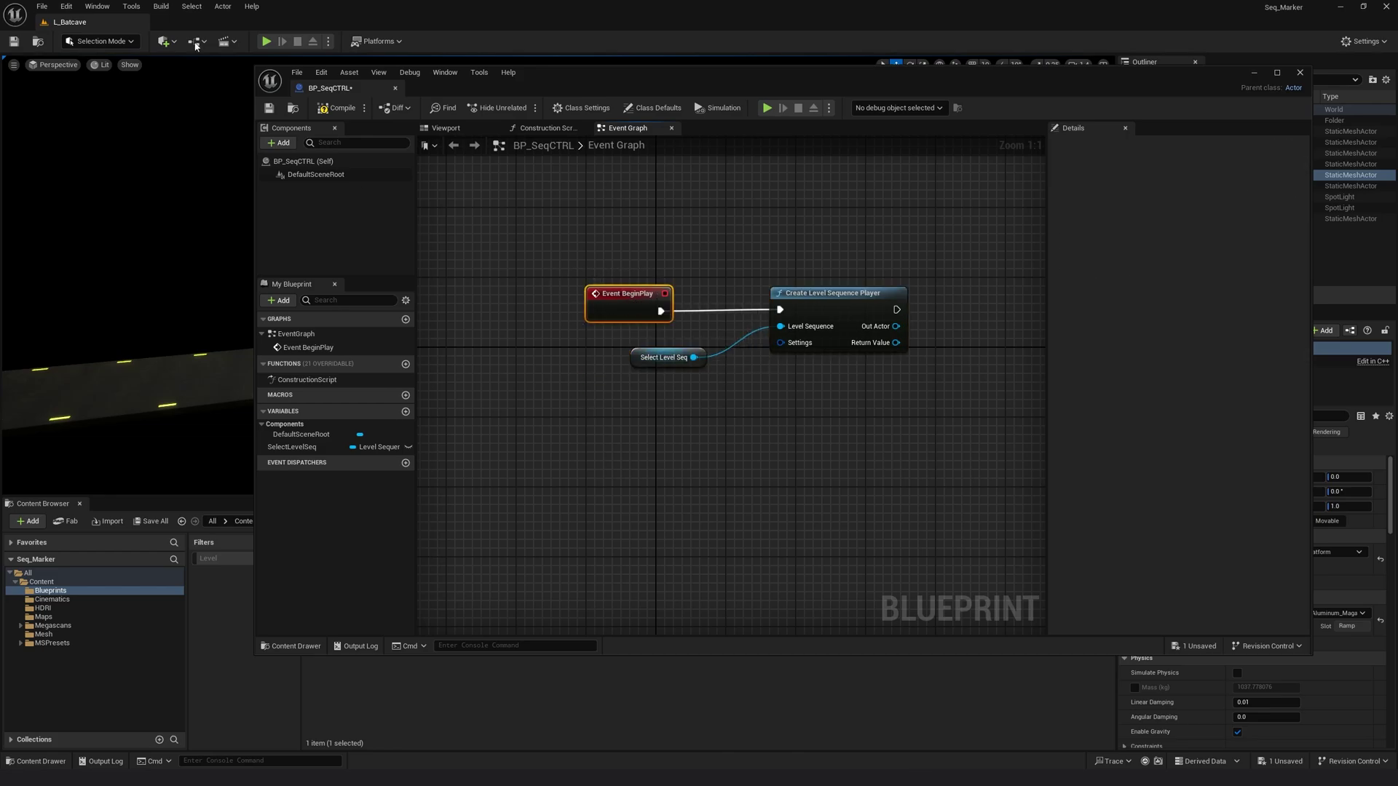
click(661, 357)
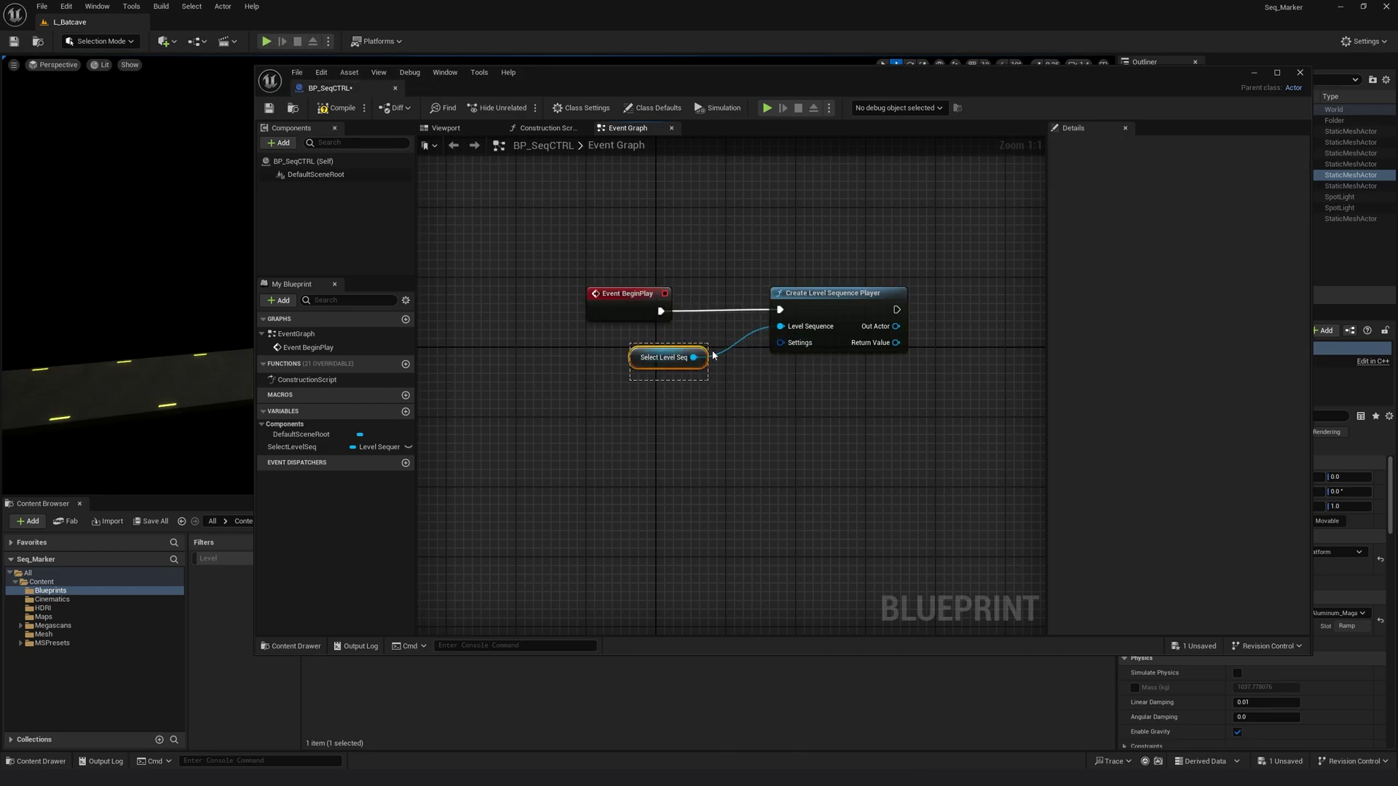
right_drag(902, 255, 821, 247)
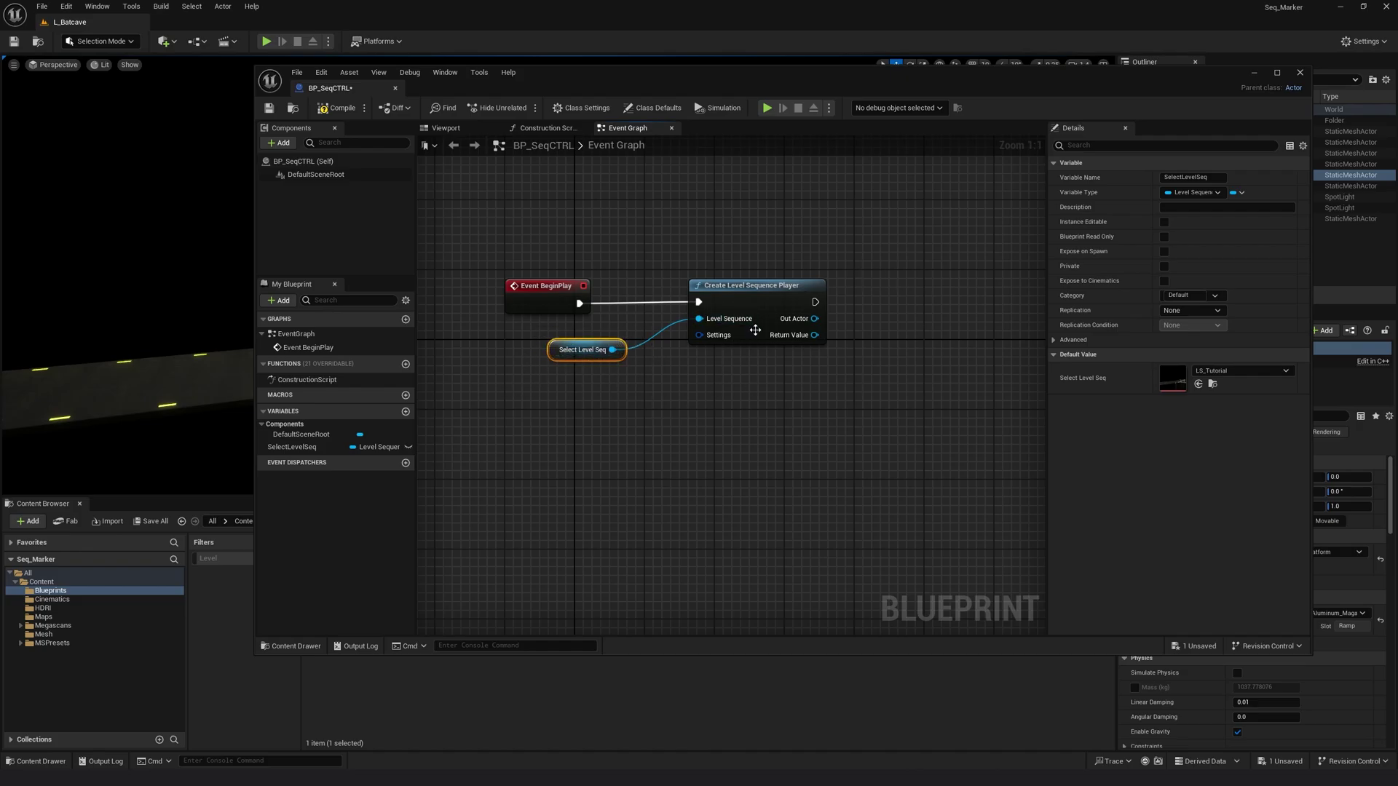
Step: Promote the Return Value of Create Level Sequence Player to a variable named TutorialSeq
drag(815, 335, 923, 334)
click(974, 399)
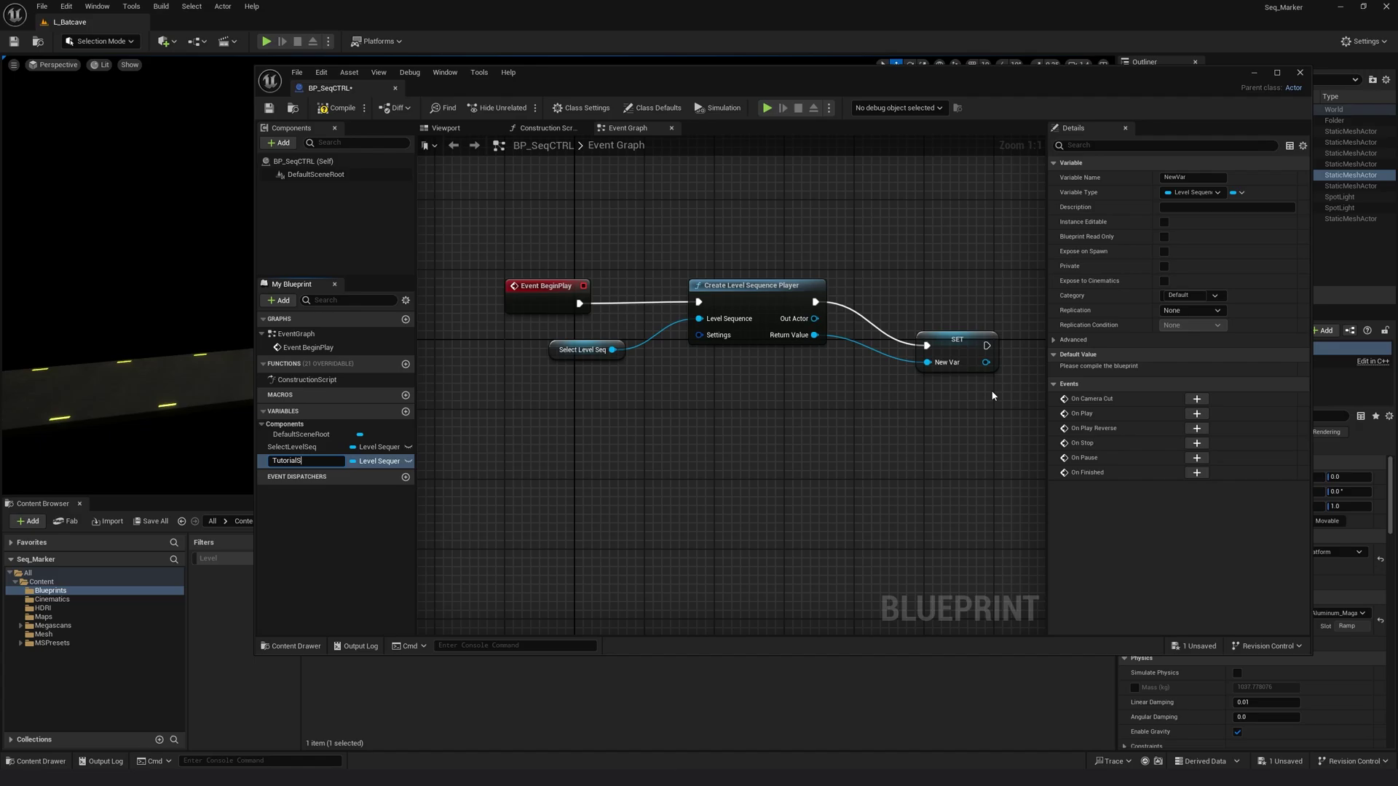
key(Return)
Step: Place a Get node for TutorialSeq below the BeginPlay chain and add a Play node that targets it
click(324, 439)
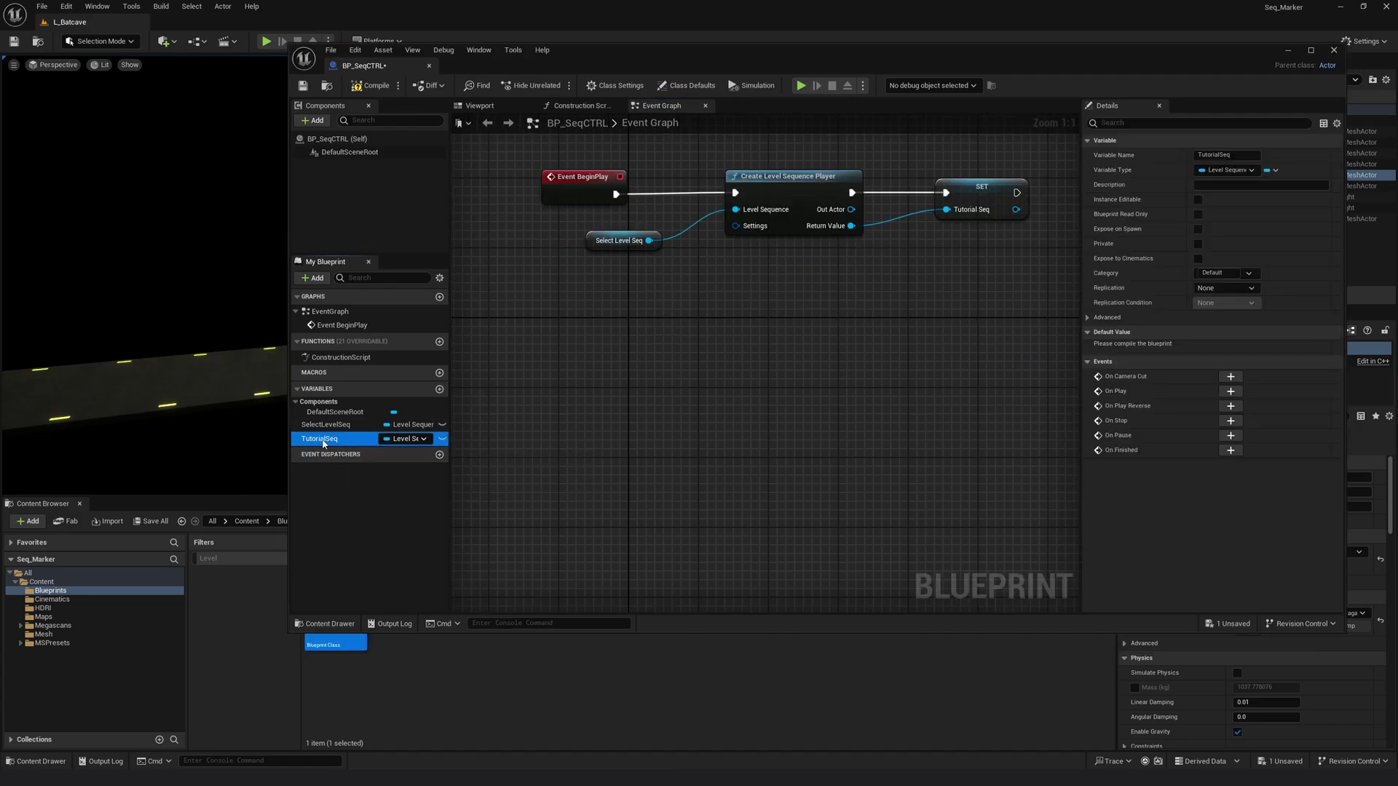
drag(343, 439, 828, 366)
click(647, 438)
scroll(655, 408, up, 2)
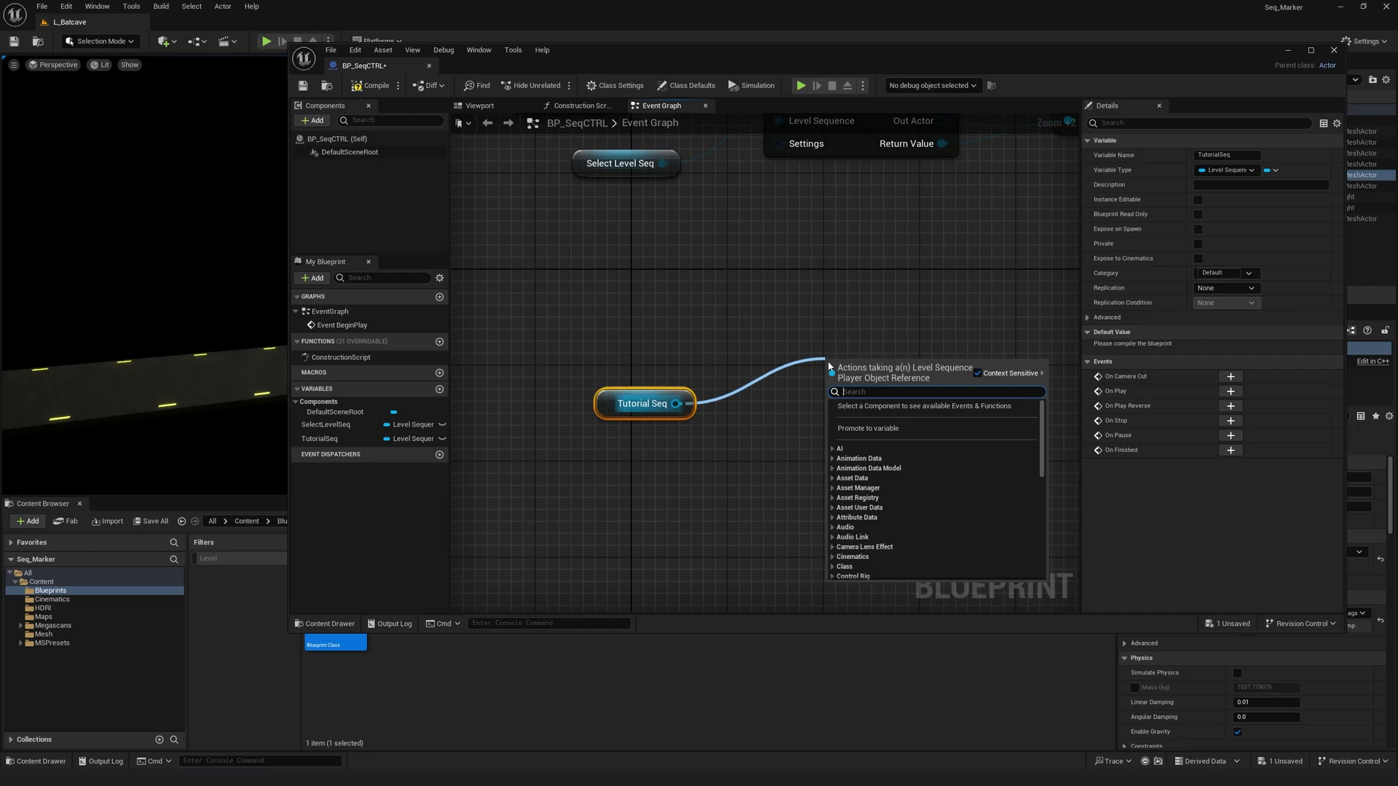
text(play)
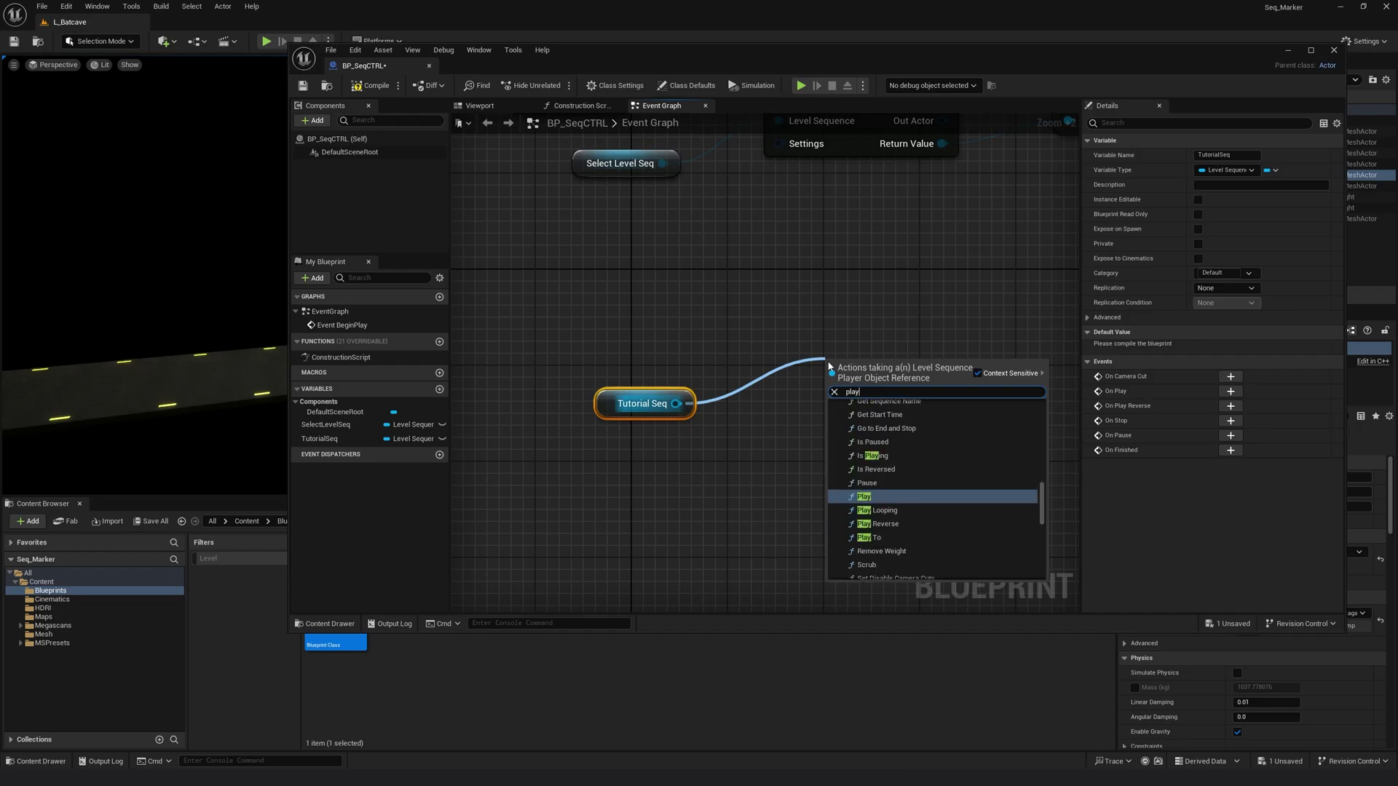
click(863, 501)
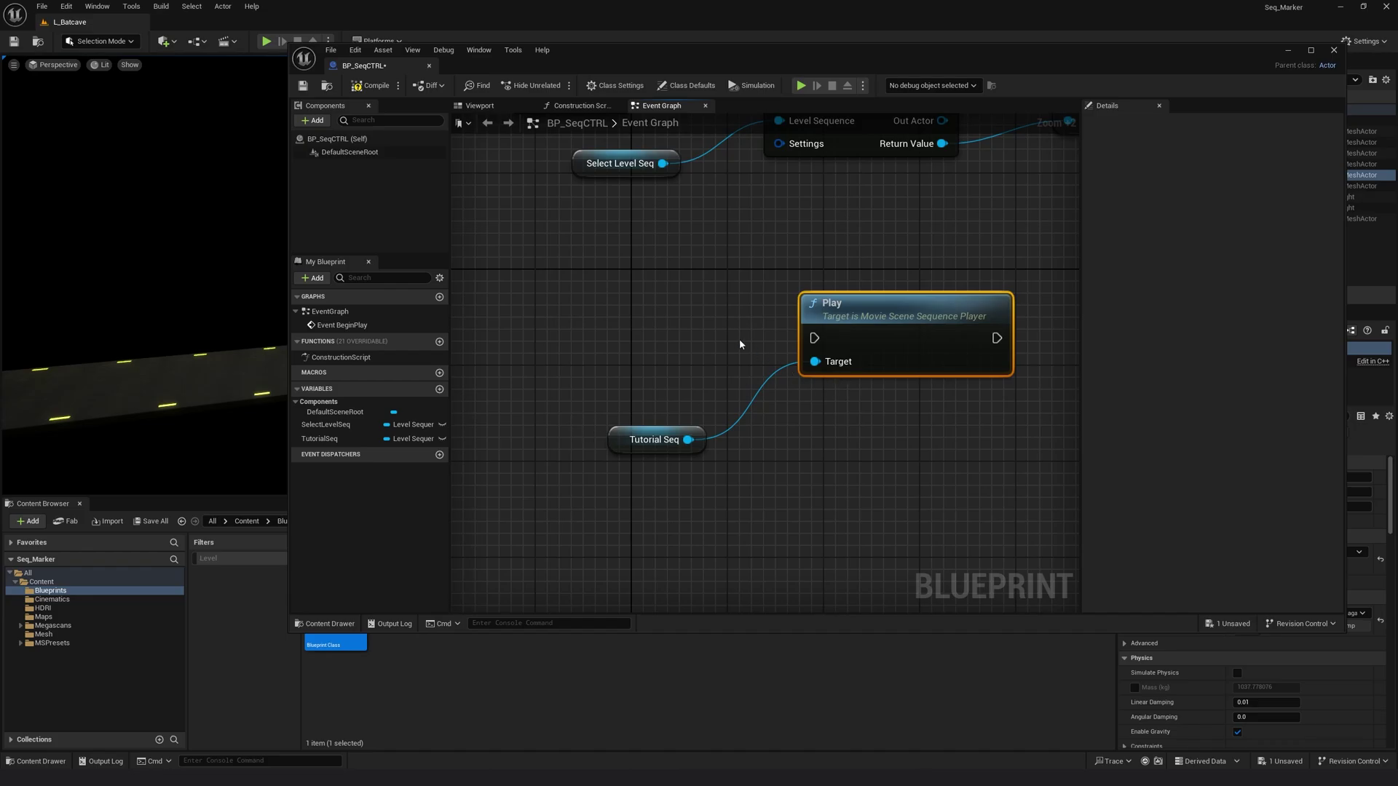
Step: Create a custom event named PLAY wired to the Play node, enable Call in Editor for it, and save the blueprint
right_click(632, 337)
text(custom)
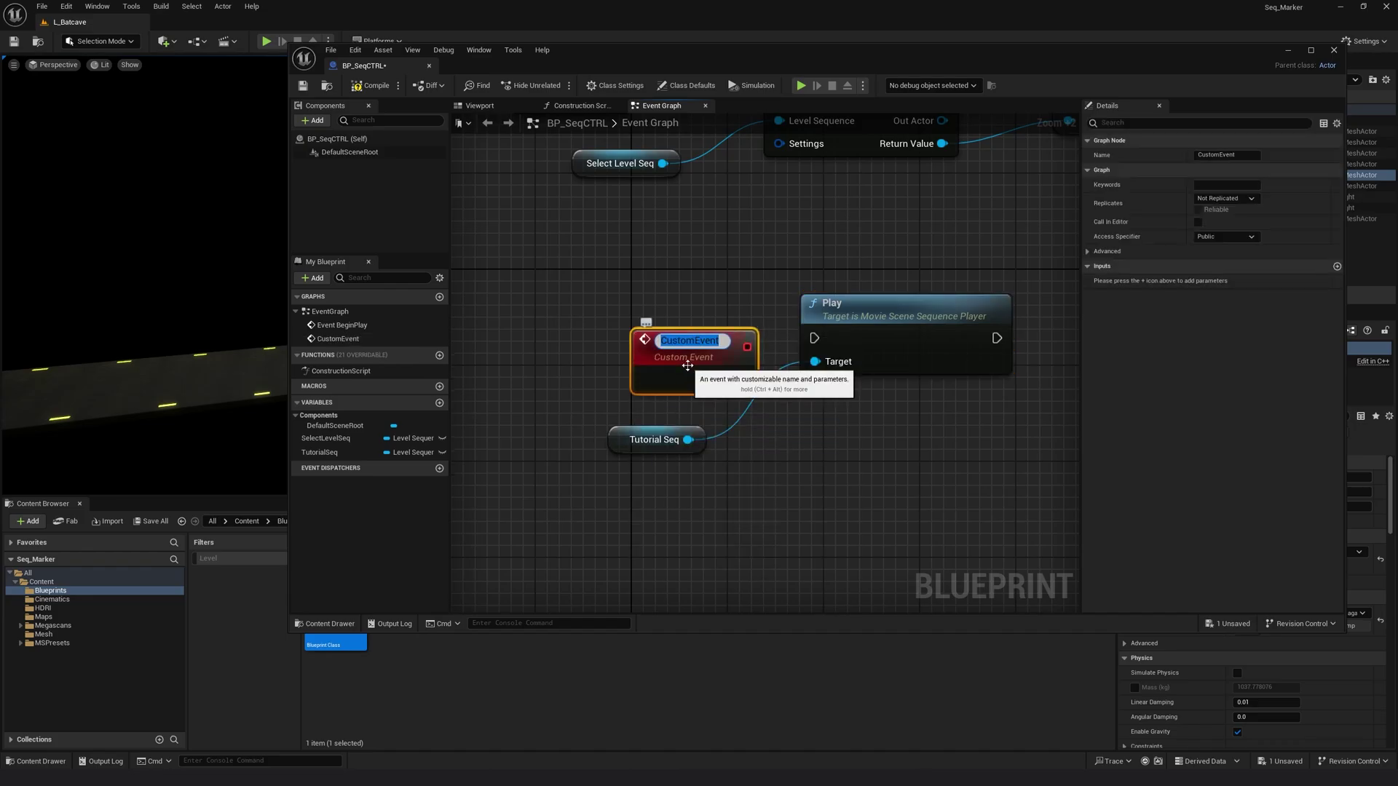
key(Return)
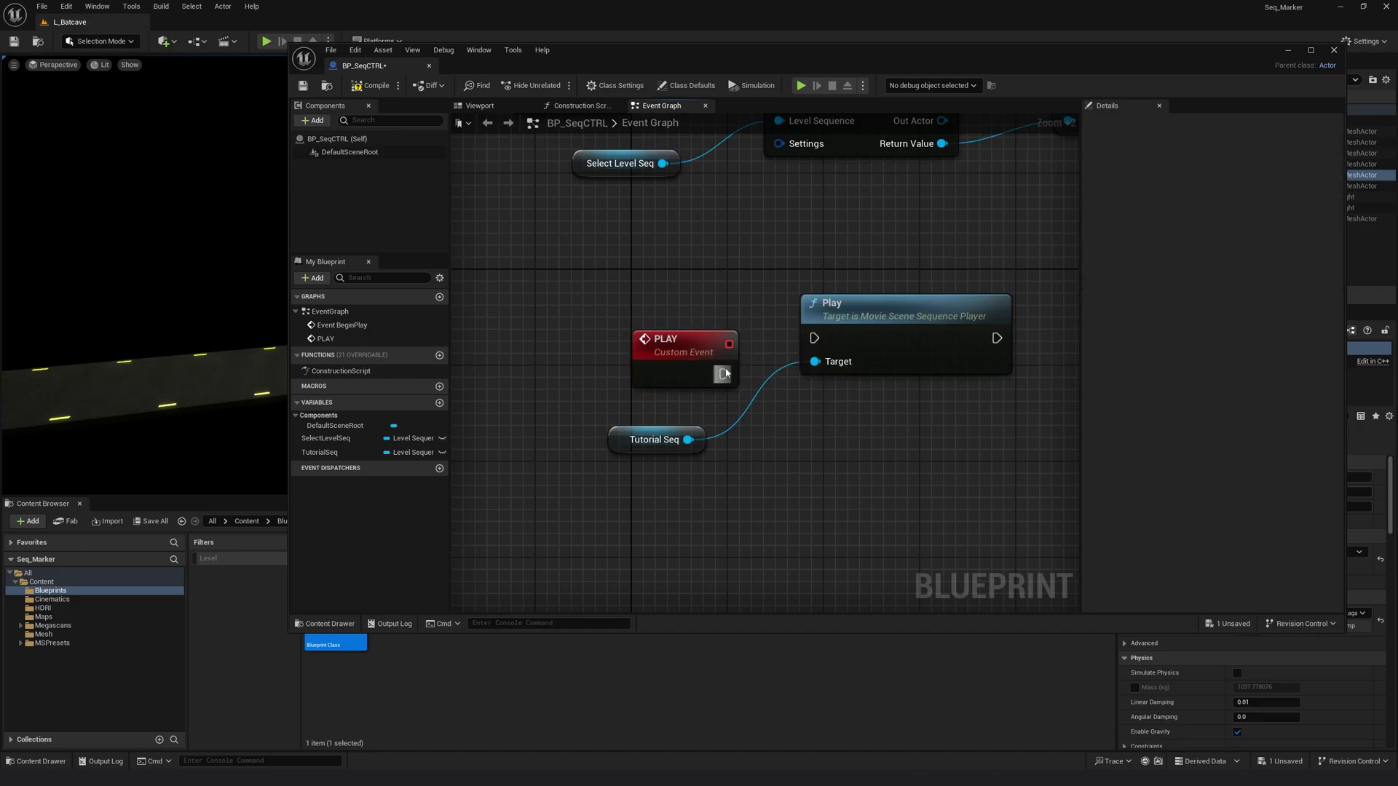
drag(723, 375, 808, 333)
drag(673, 343, 647, 305)
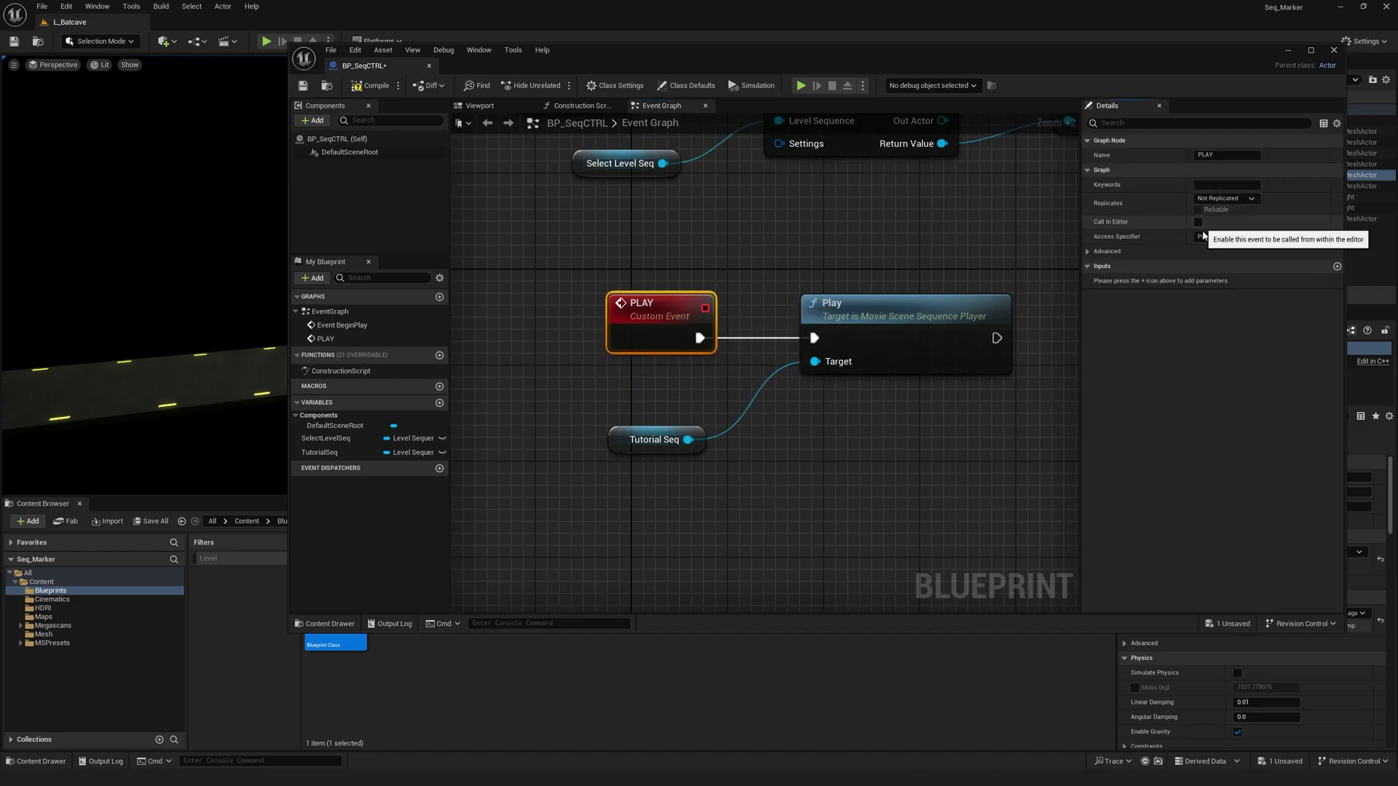
click(1198, 222)
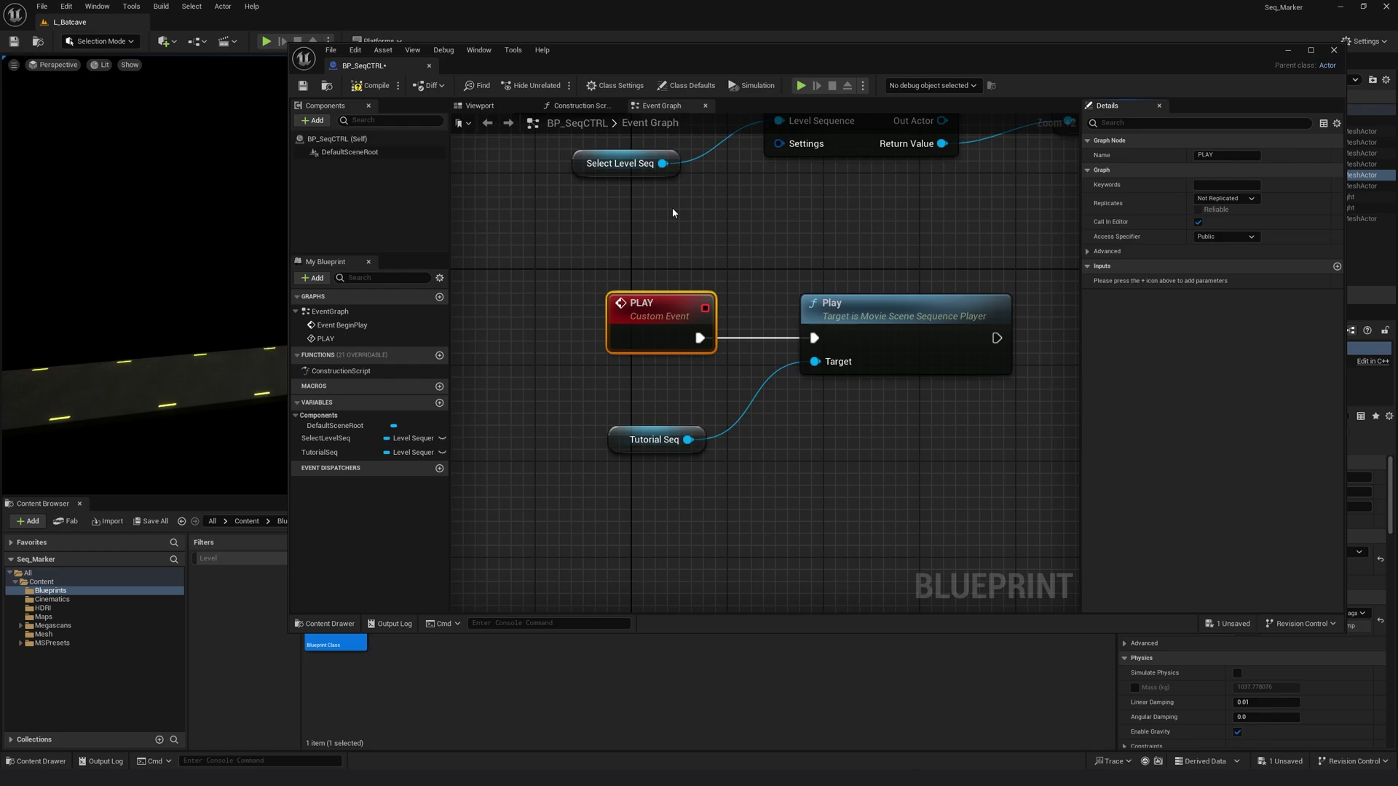
click(304, 86)
Step: Dock the blueprint editor beside the level and place a BP_SeqCTRL actor in L_Batcave
drag(368, 66, 211, 27)
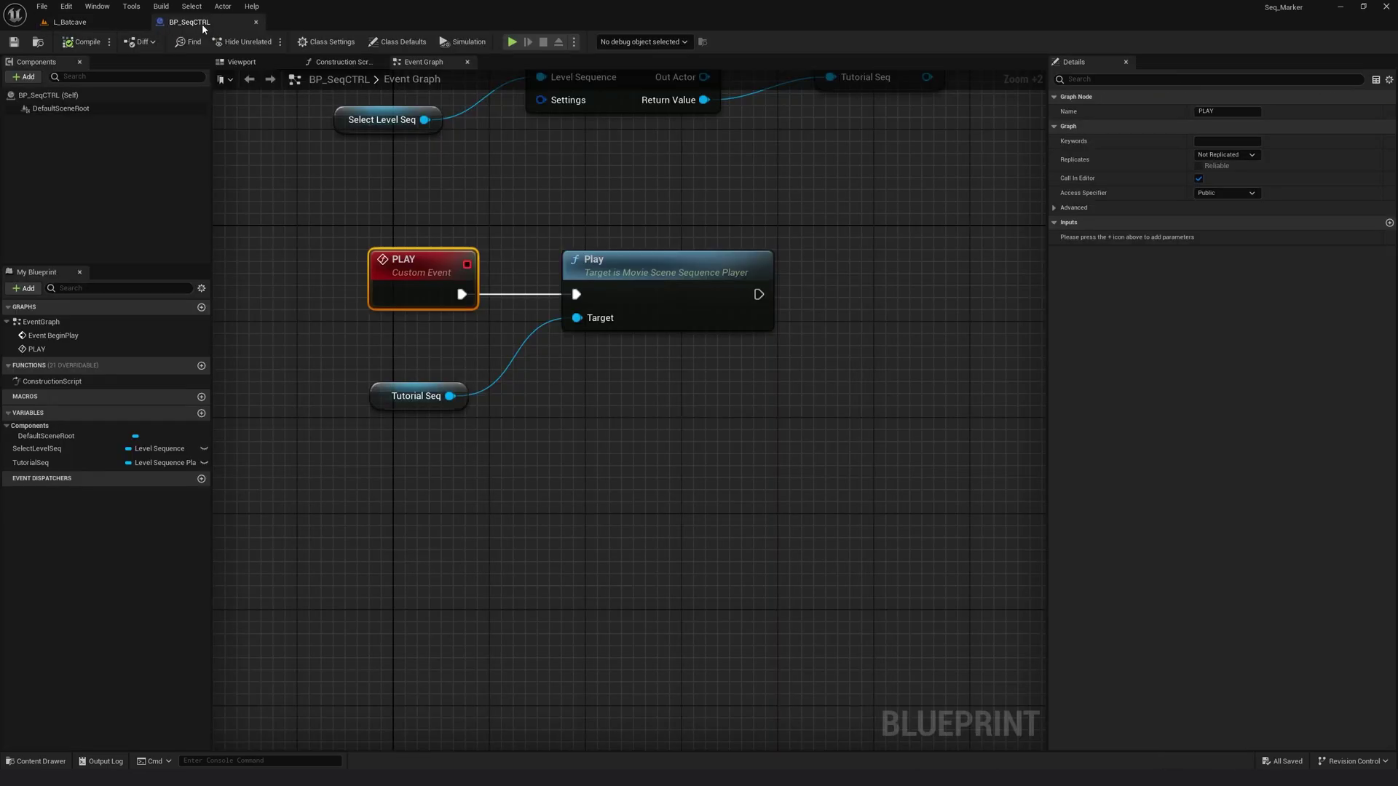
click(124, 26)
drag(362, 580, 582, 400)
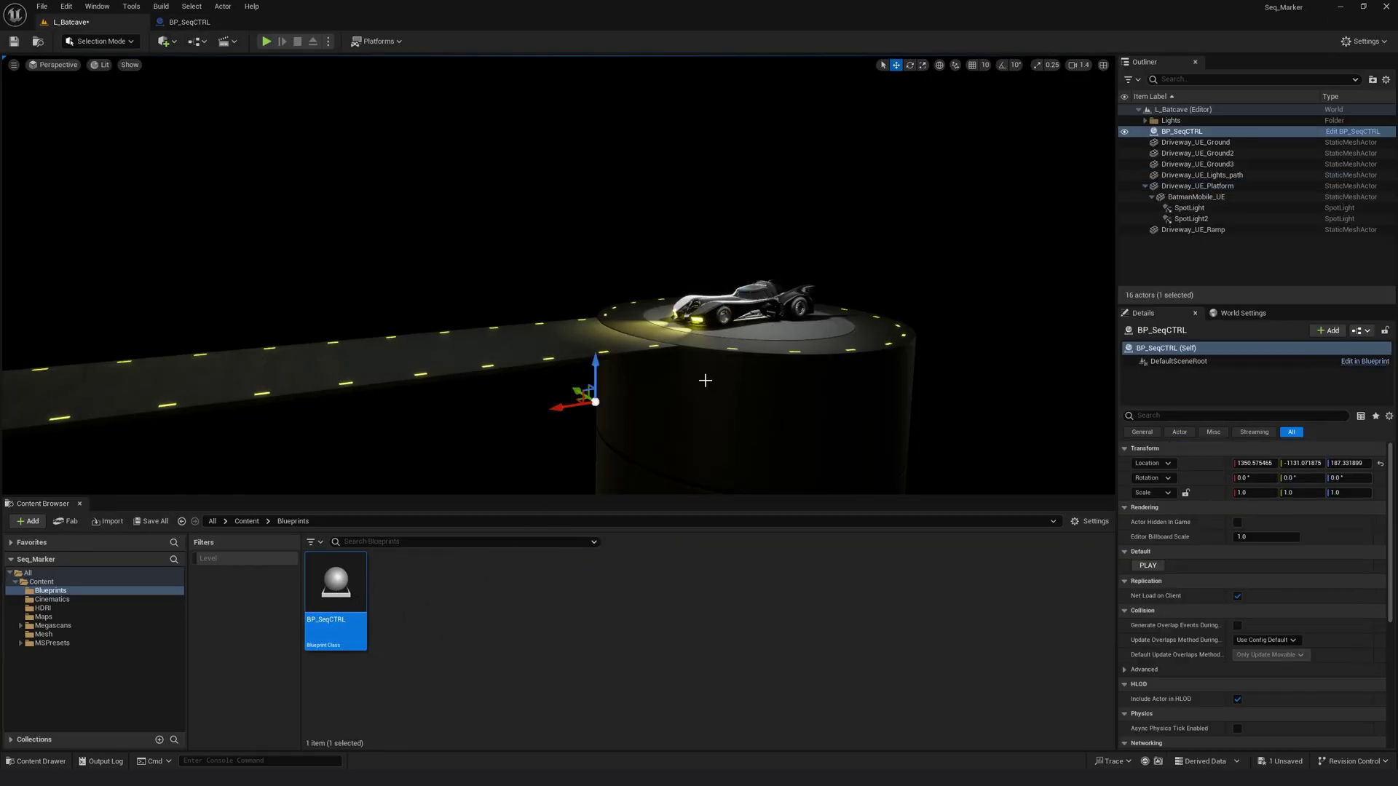
Step: Play-test the level by triggering PLAY on the BP_SeqCTRL actor, and run it once more to check the Batmobile's starting state
click(265, 42)
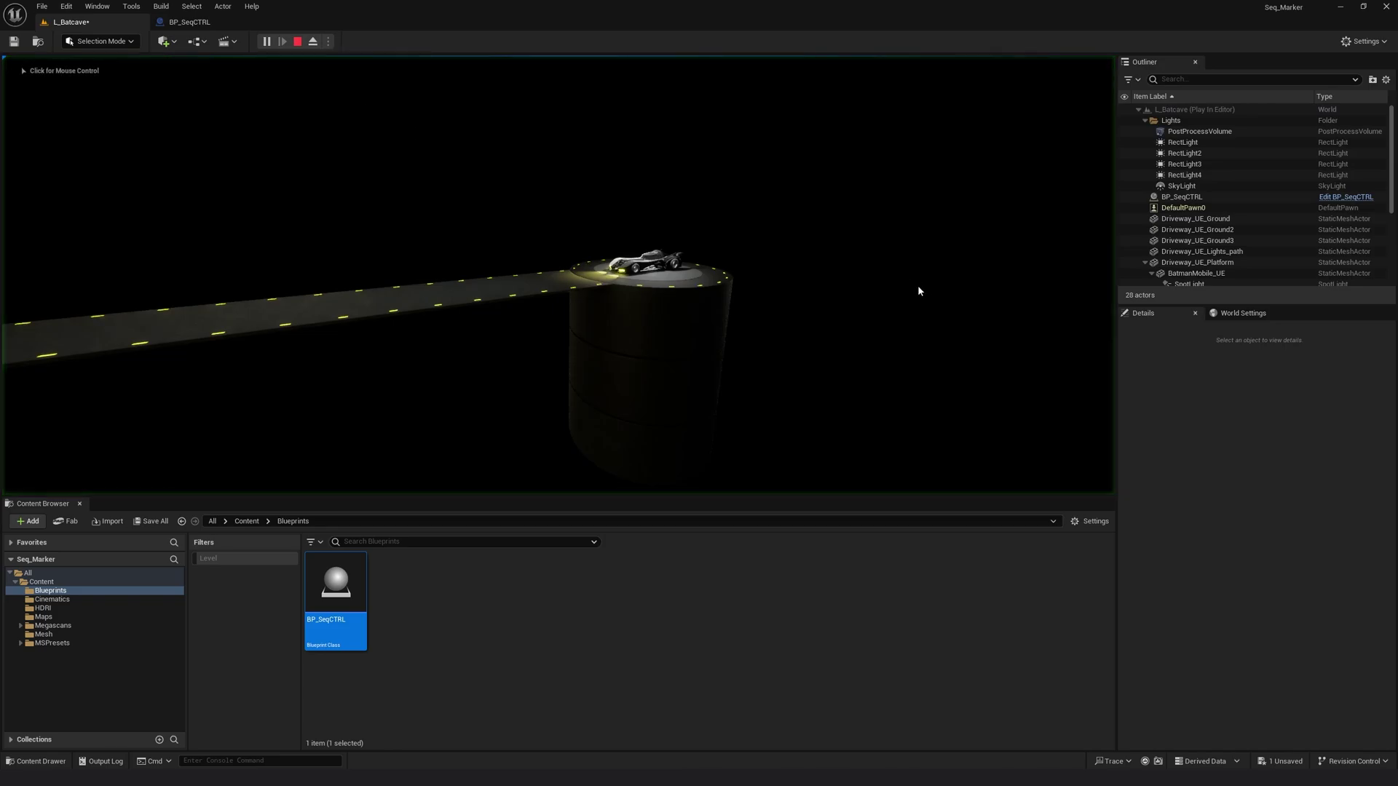
click(1187, 197)
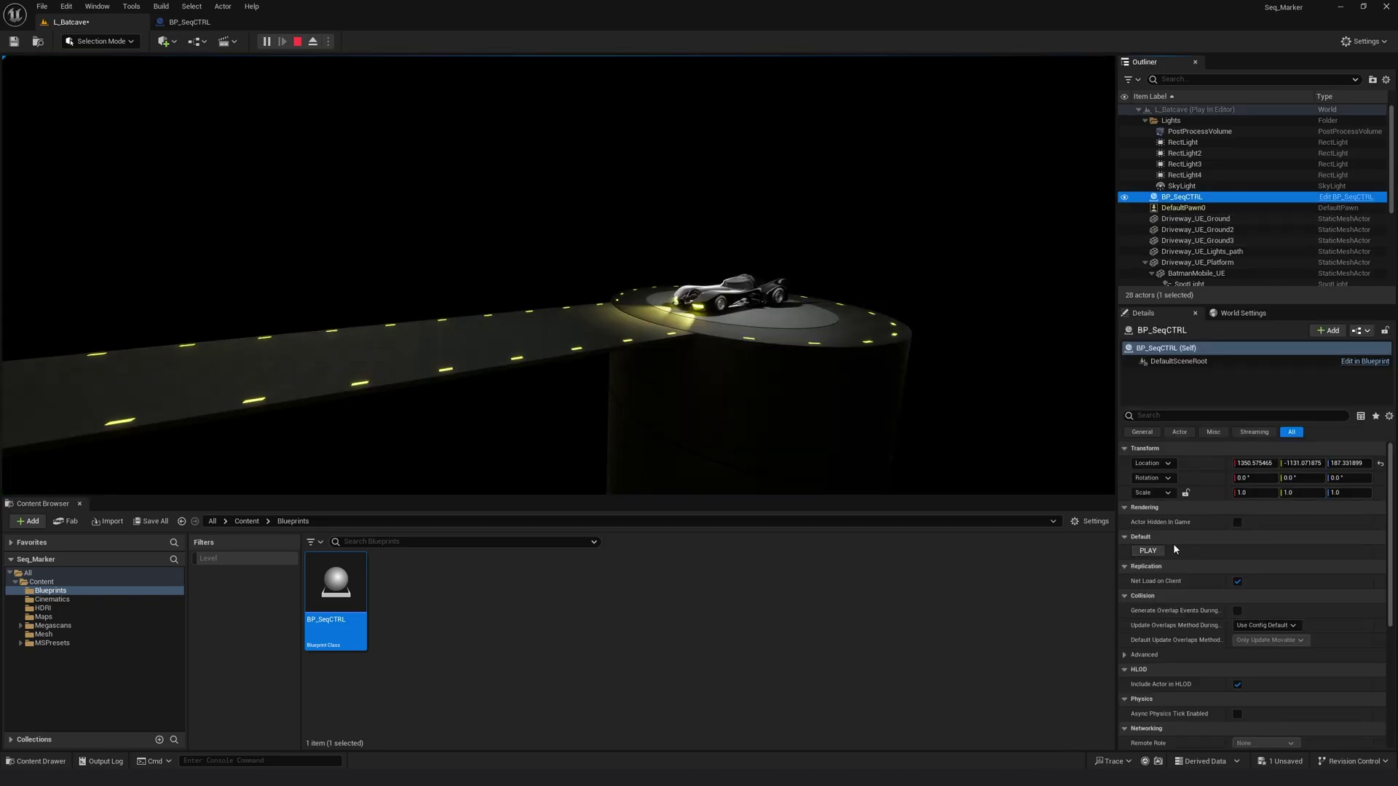
click(1151, 551)
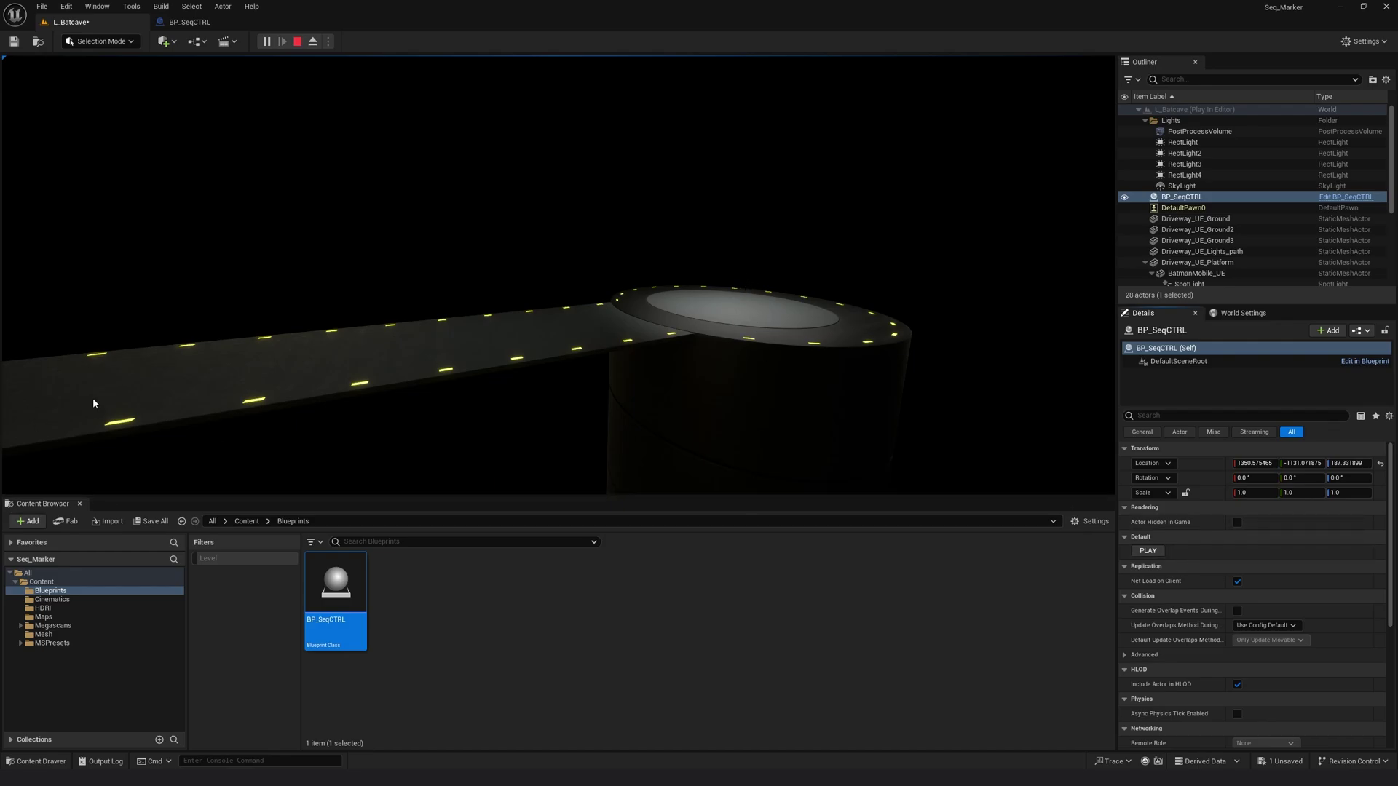
click(298, 42)
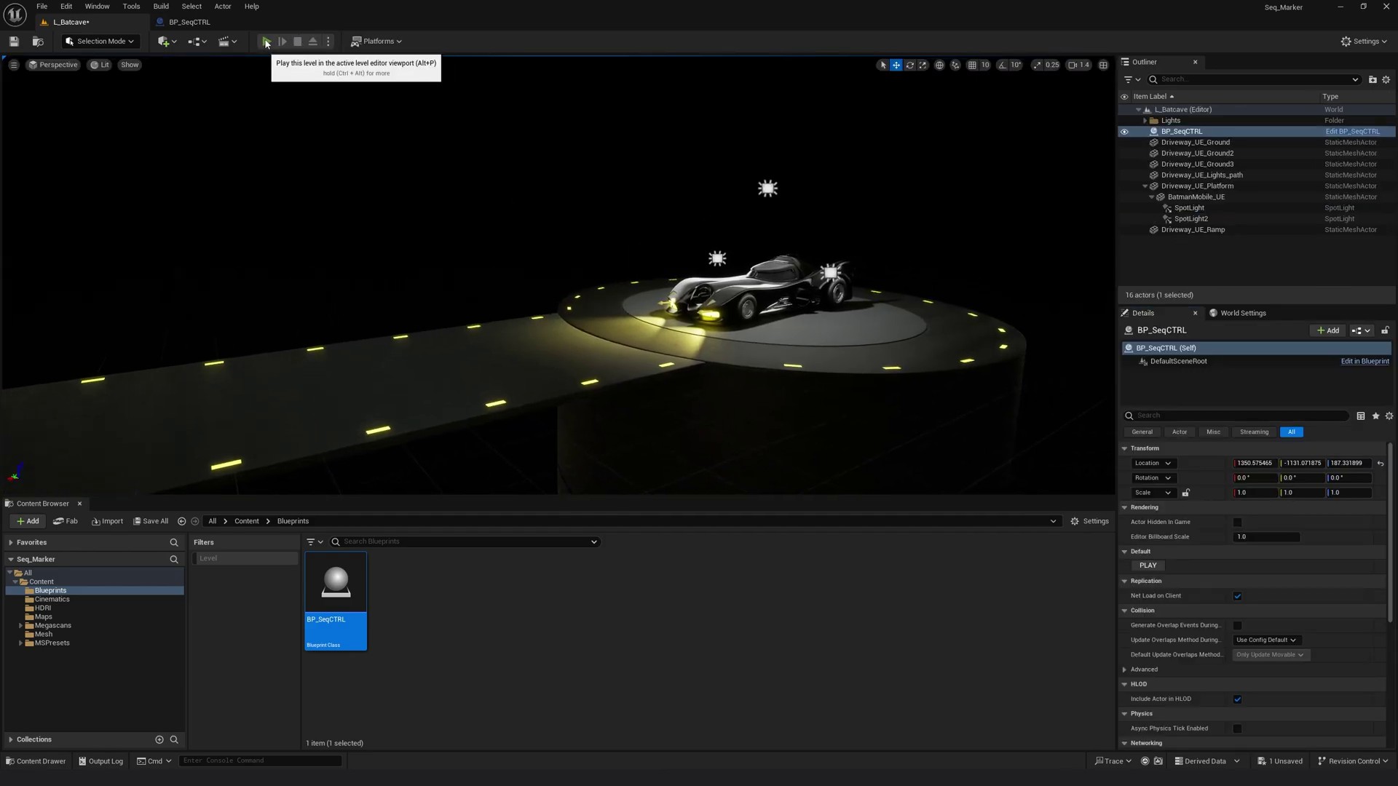
click(267, 42)
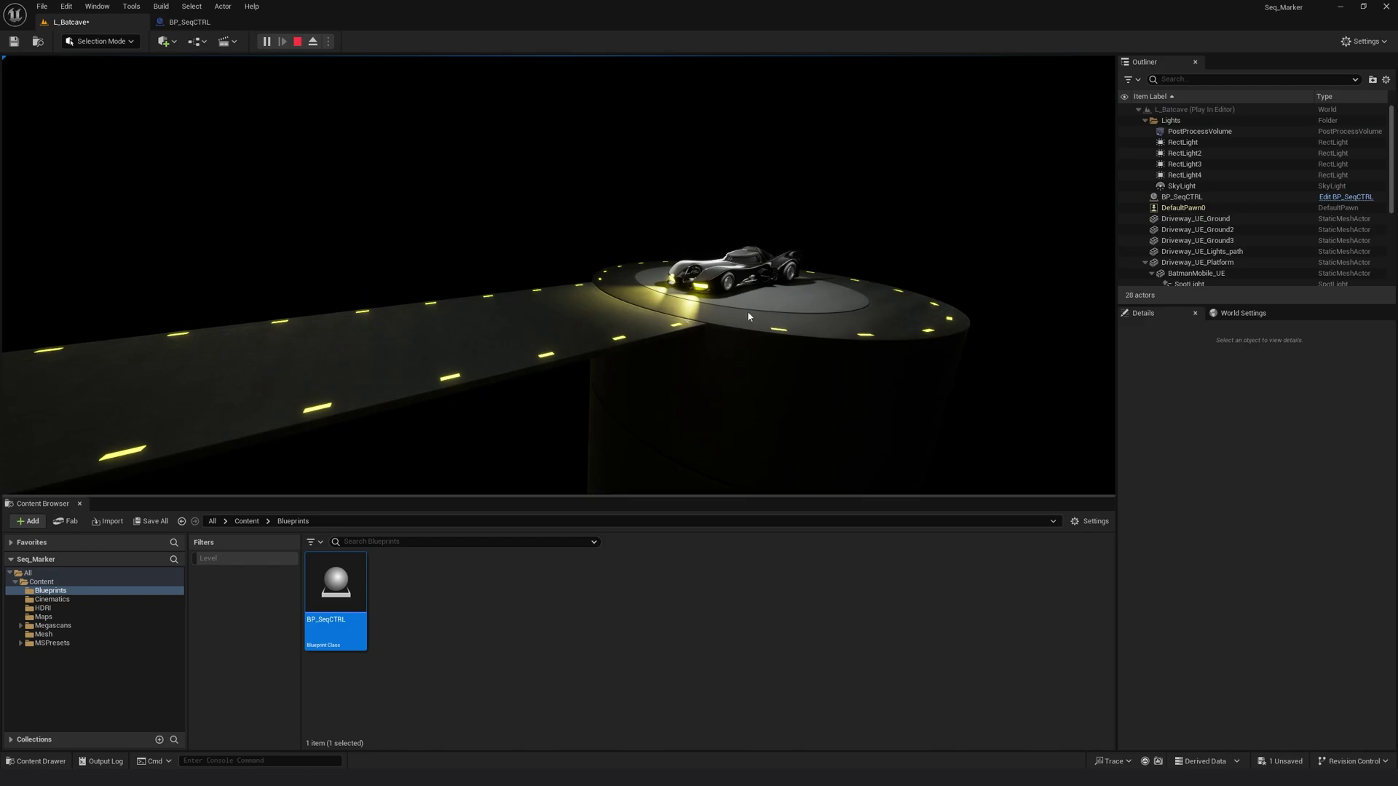
click(299, 41)
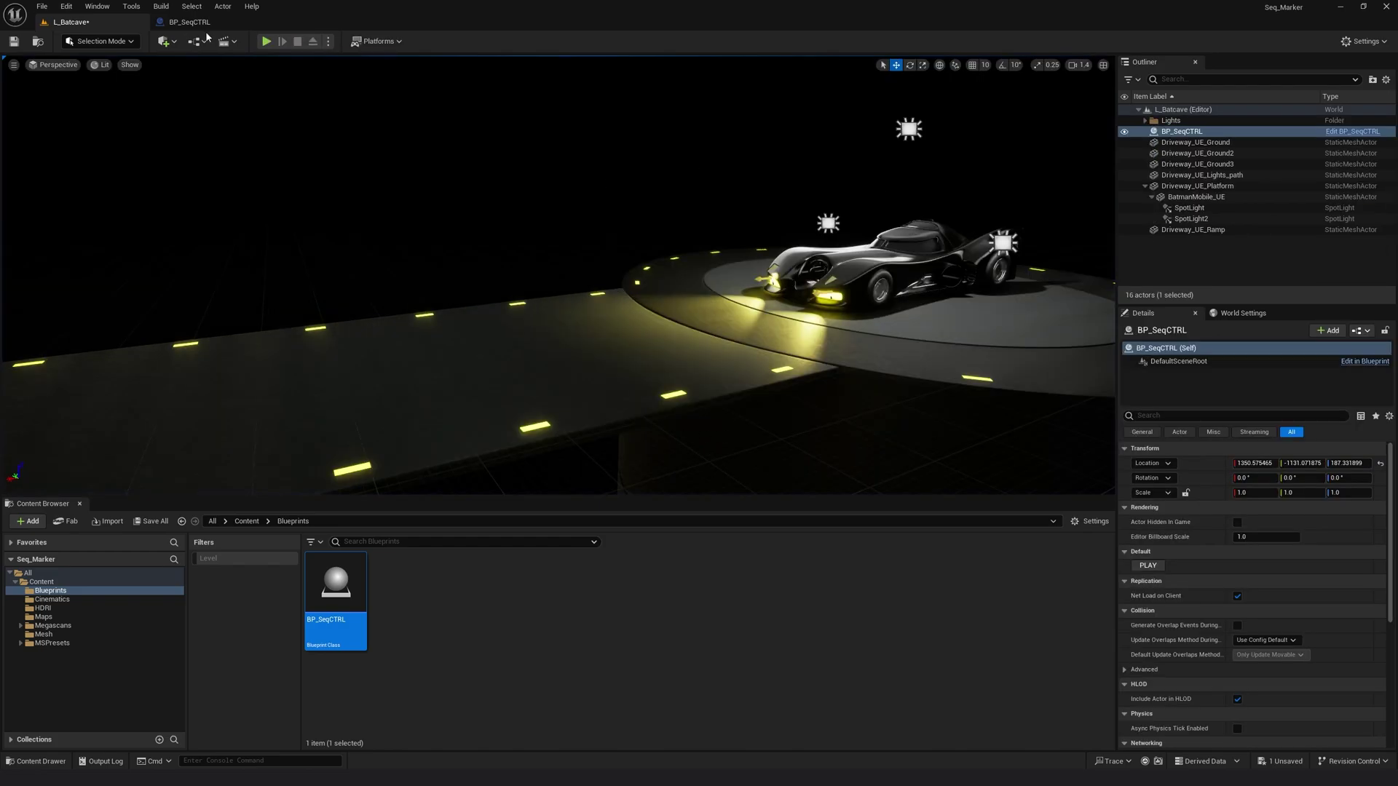
Step: Return to the BP_SeqCTRL Event Graph and tidy the positions of the SET, Event BeginPlay and Tutorial Seq nodes
click(204, 24)
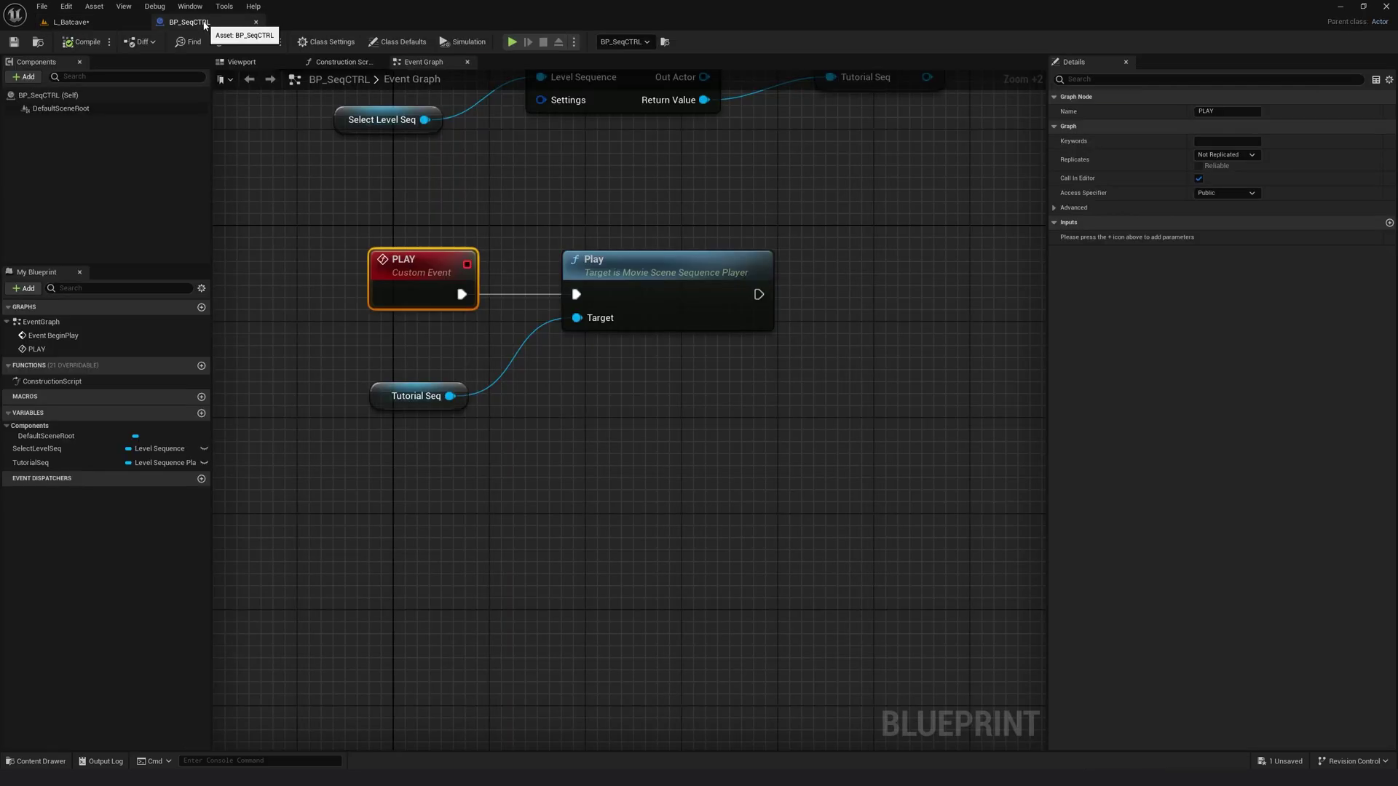
click(660, 308)
right_drag(702, 212, 692, 428)
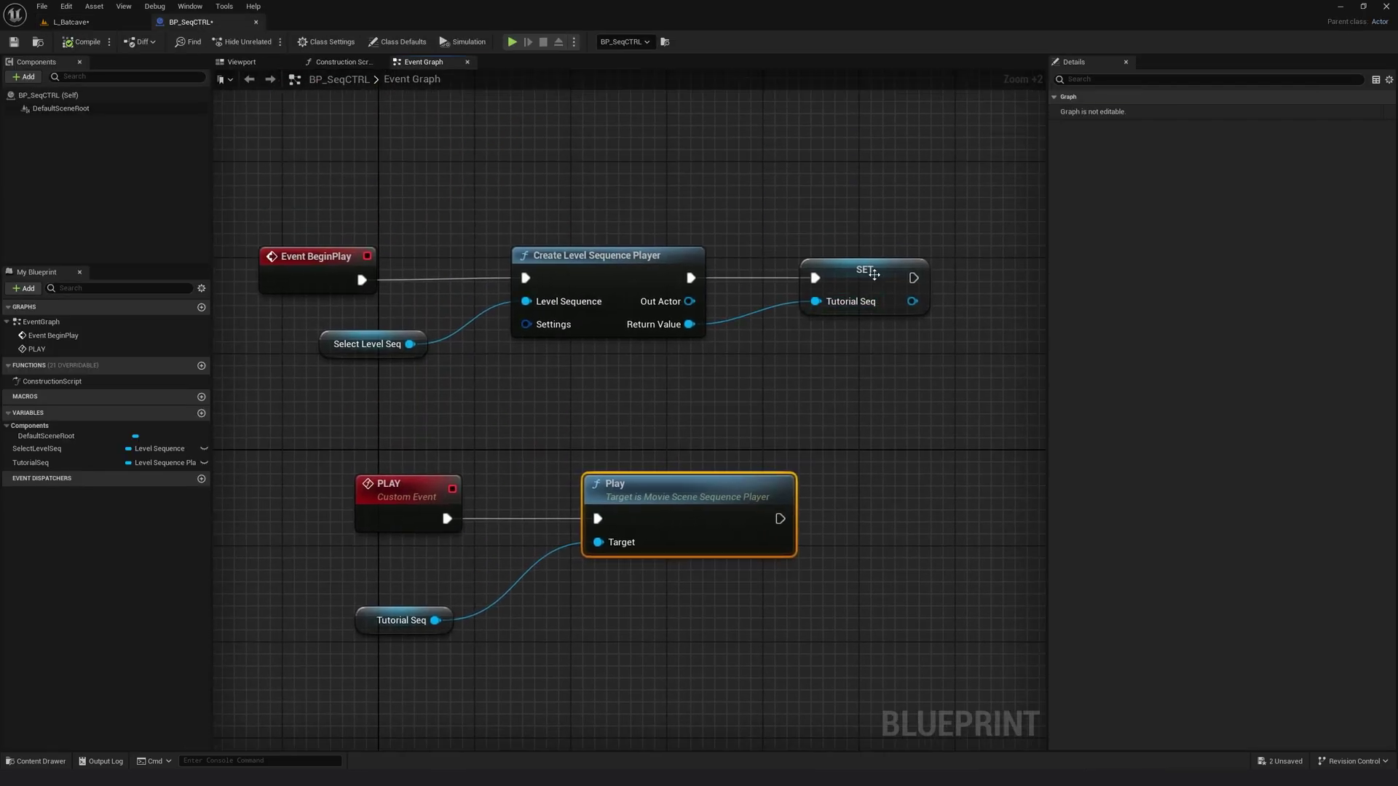
drag(874, 274, 819, 274)
scroll(316, 228, down, 1)
click(316, 229)
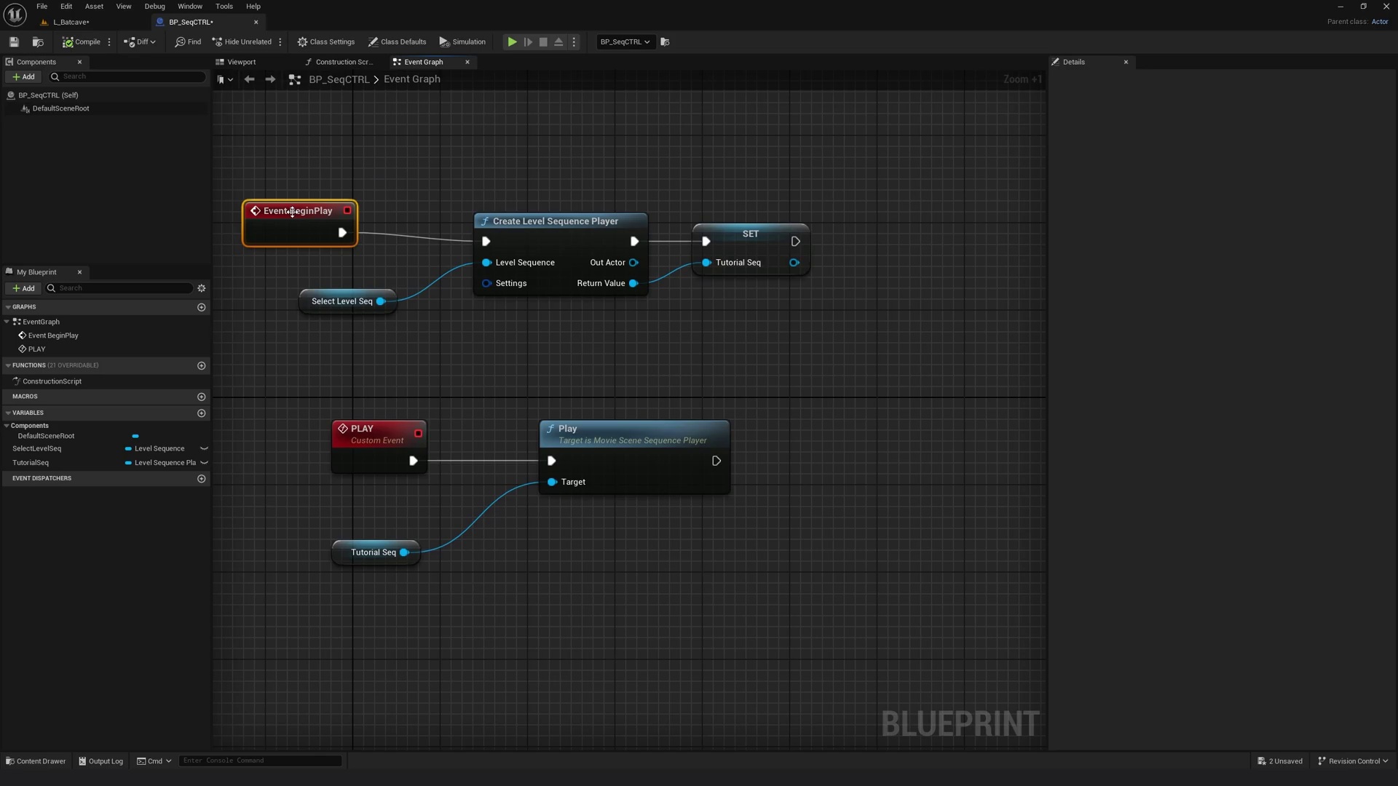
drag(292, 211, 292, 223)
drag(737, 240, 725, 240)
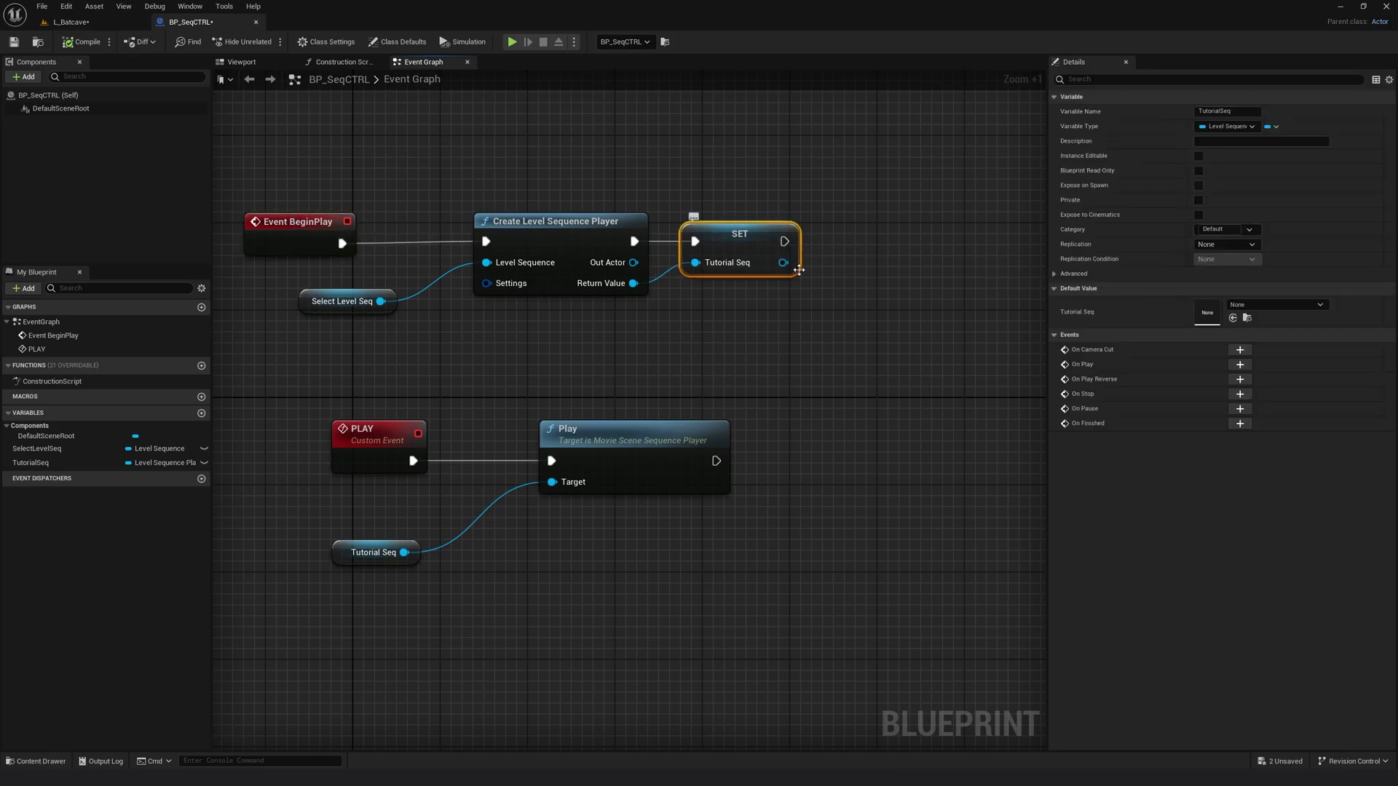
drag(393, 555, 405, 545)
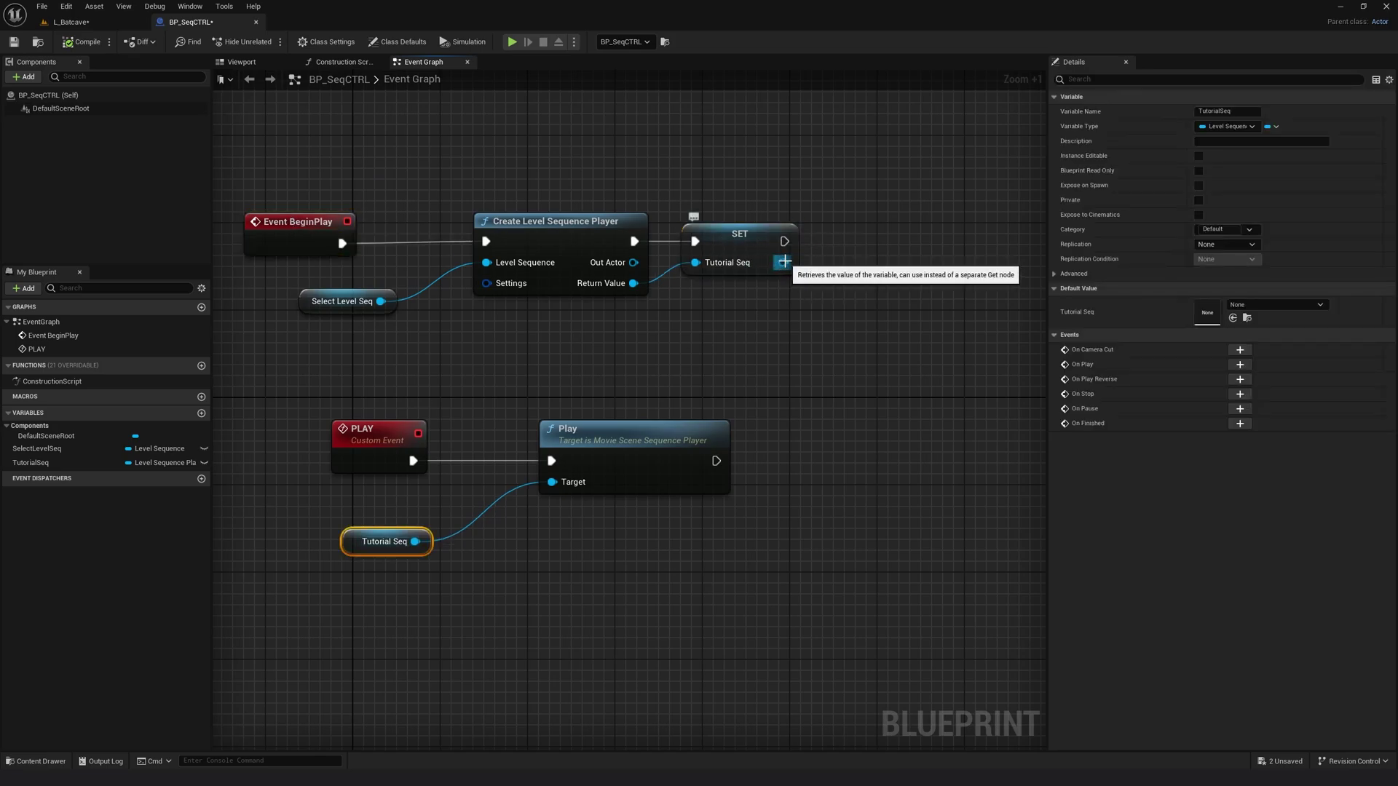
Step: Add a Set Playback Position node wired from the output of the SET Tutorial Seq node
drag(783, 262, 883, 288)
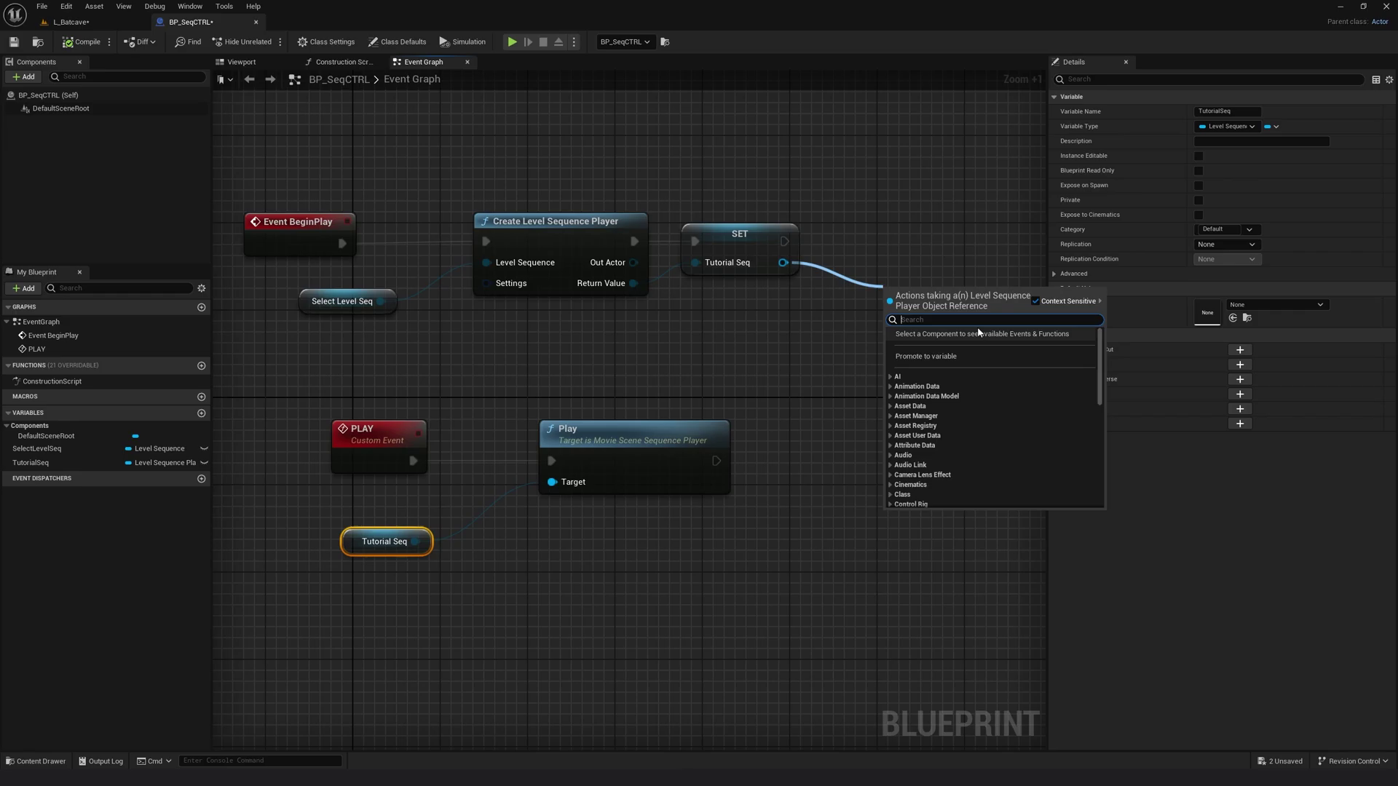
text(set play)
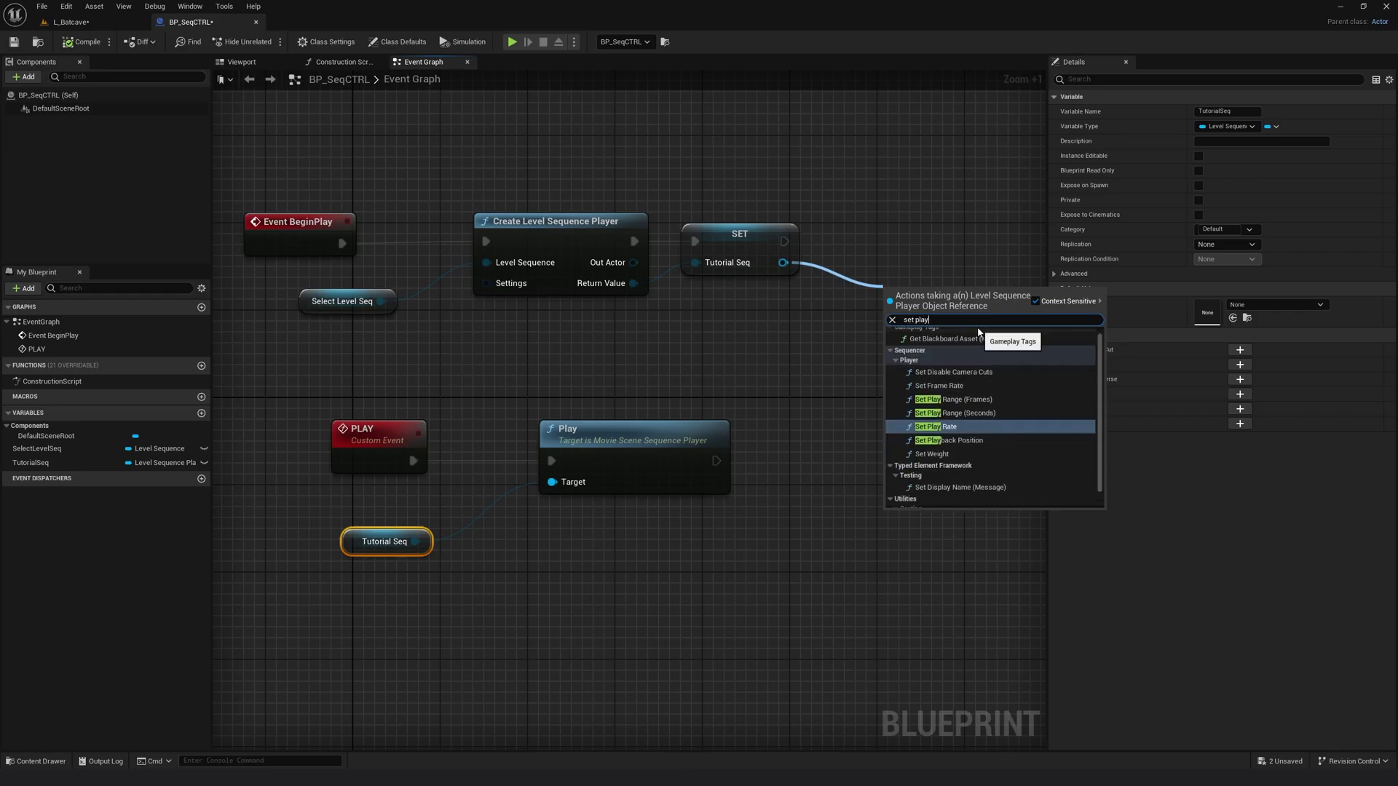
text(back)
click(946, 355)
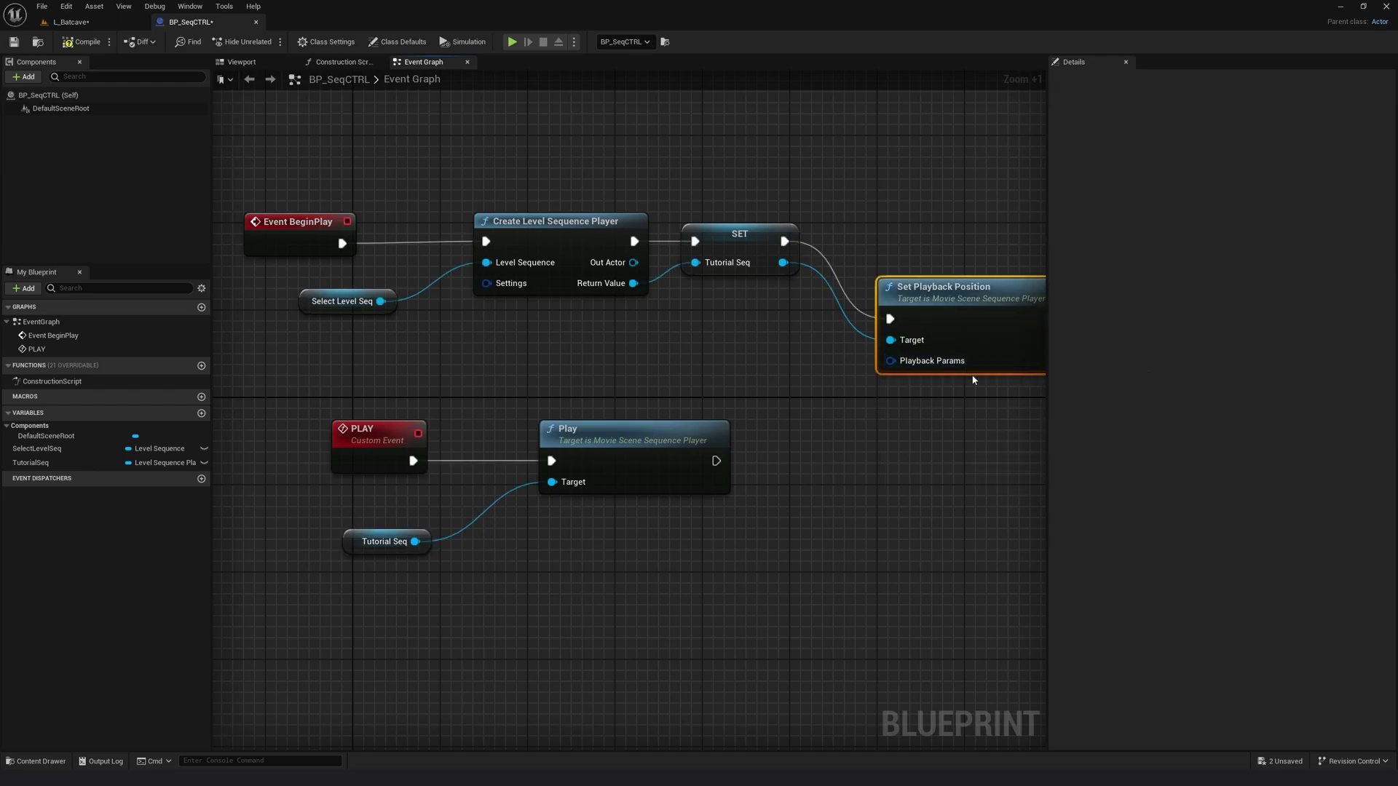
scroll(765, 298, down, 1)
scroll(811, 293, up, 2)
Step: Split the Playback Params struct pin on Set Playback Position and set Playback Params Time to 0
right_click(803, 284)
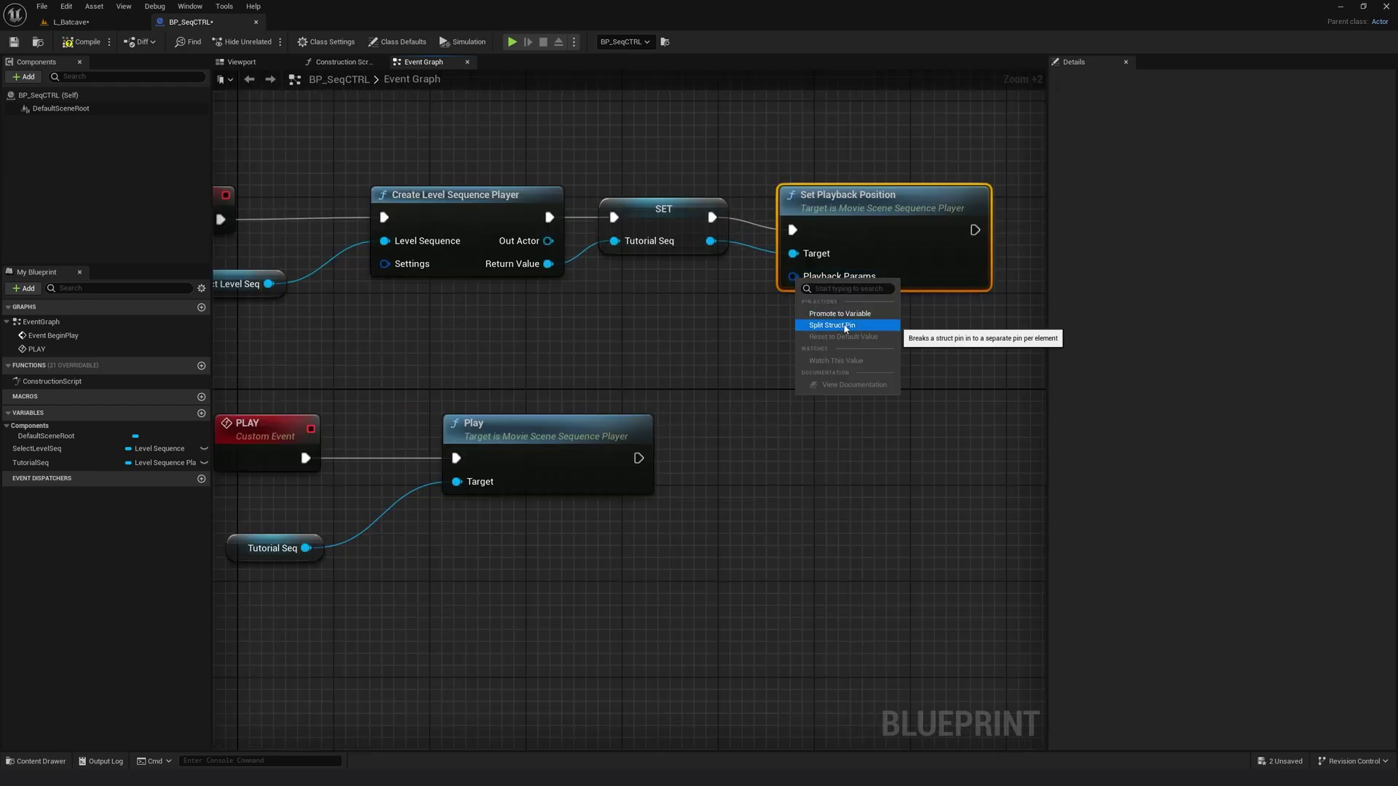
click(847, 325)
scroll(830, 310, down, 2)
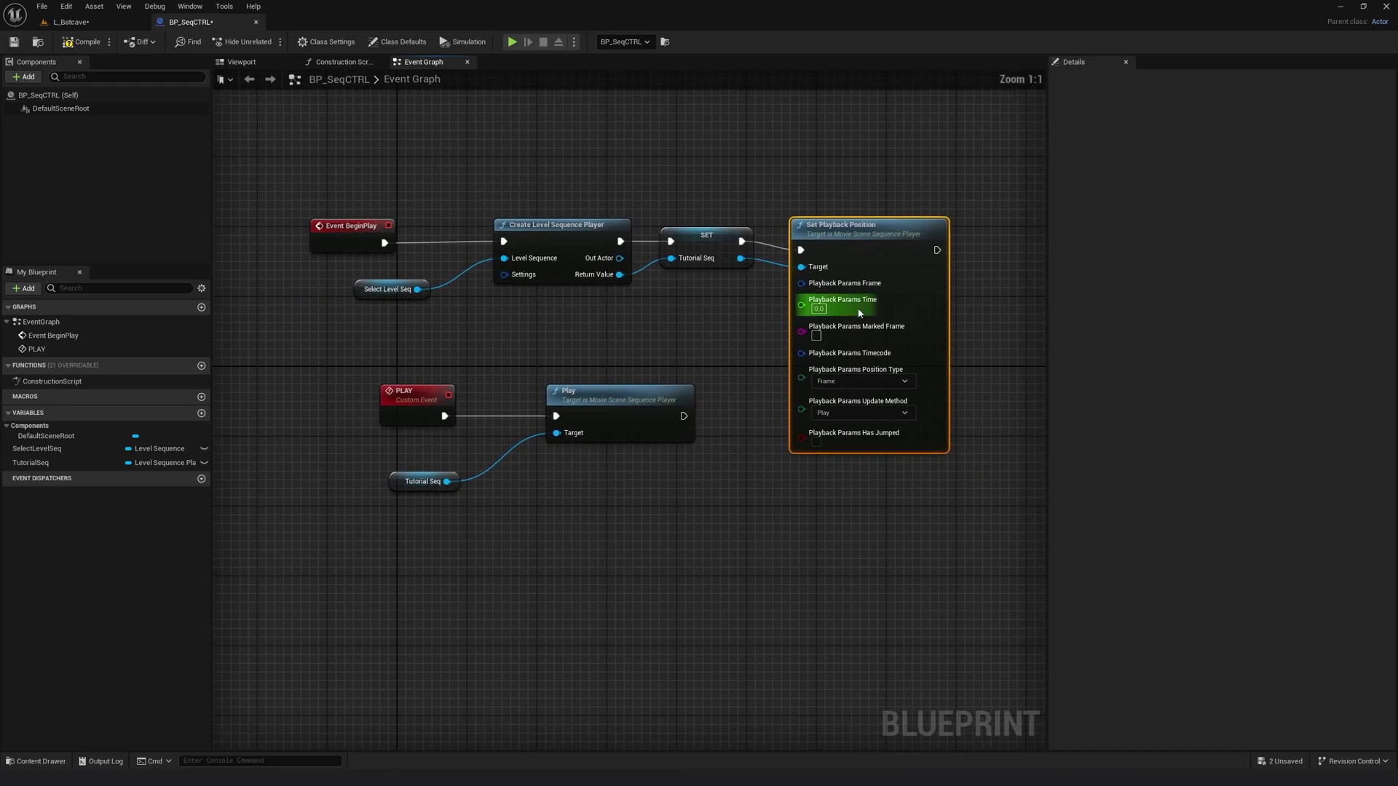
scroll(822, 300, up, 3)
click(822, 297)
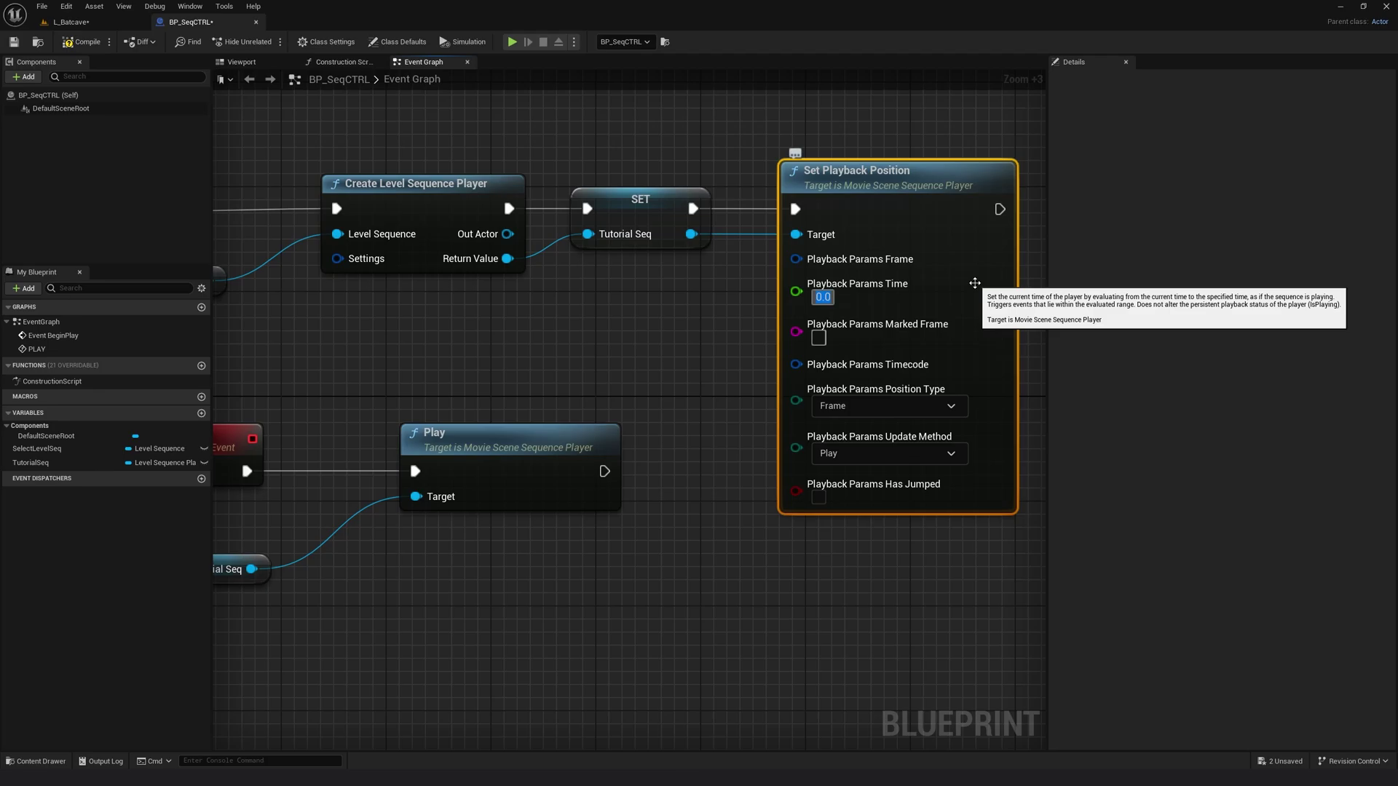
text(0)
key(Return)
Step: Compile and save the blueprint, and return to the L_Batcave level
click(75, 46)
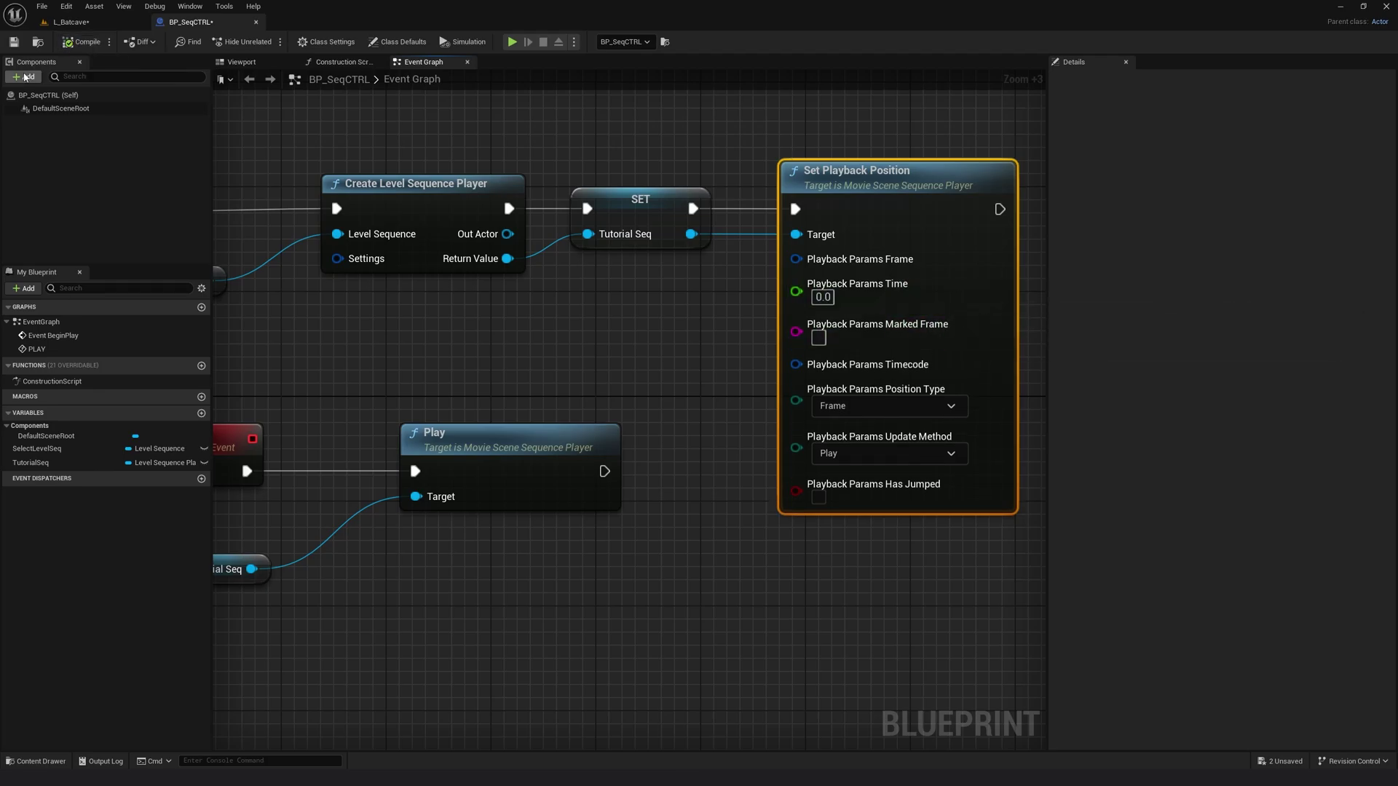
click(66, 22)
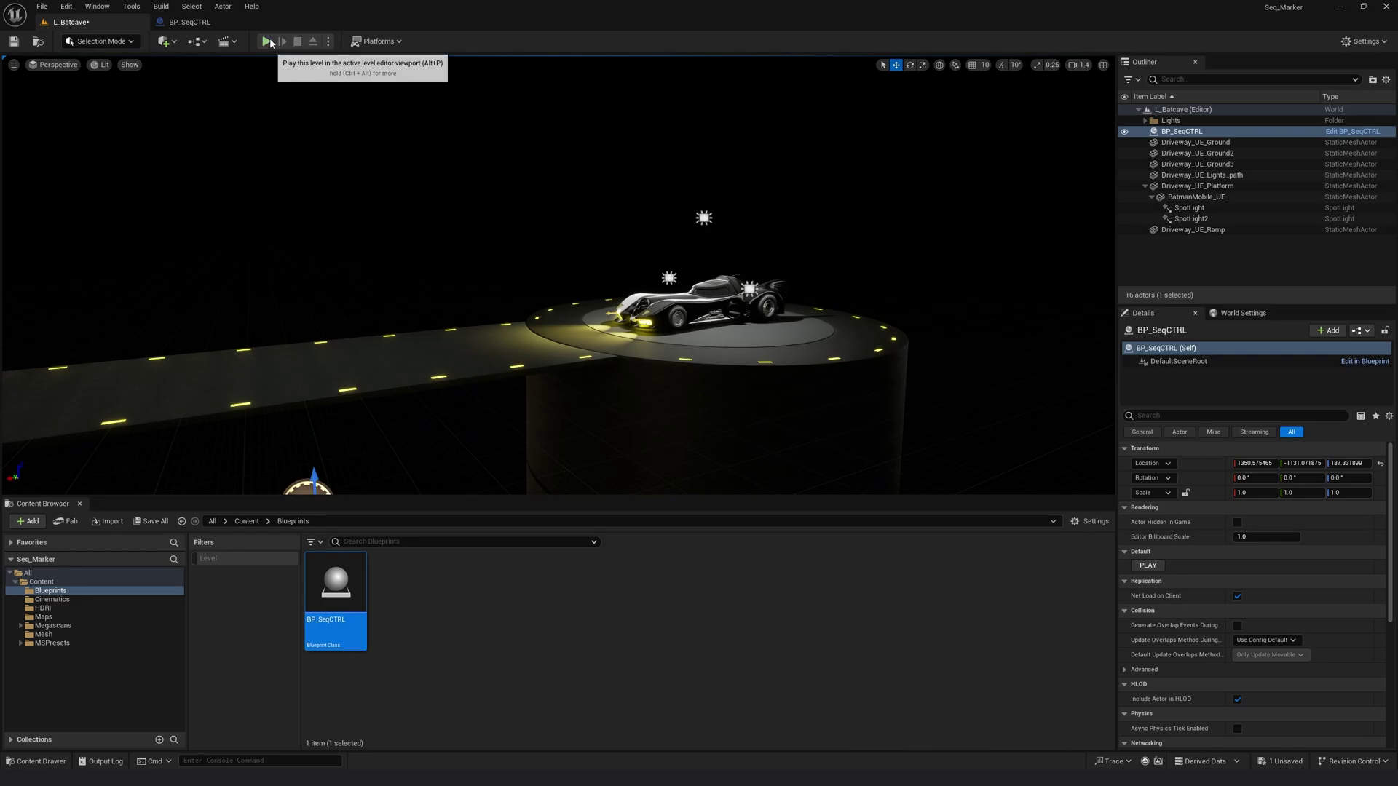
Step: Test the level in play mode by running the PLAY event of BP_SeqCTRL, and stop the simulation
click(267, 41)
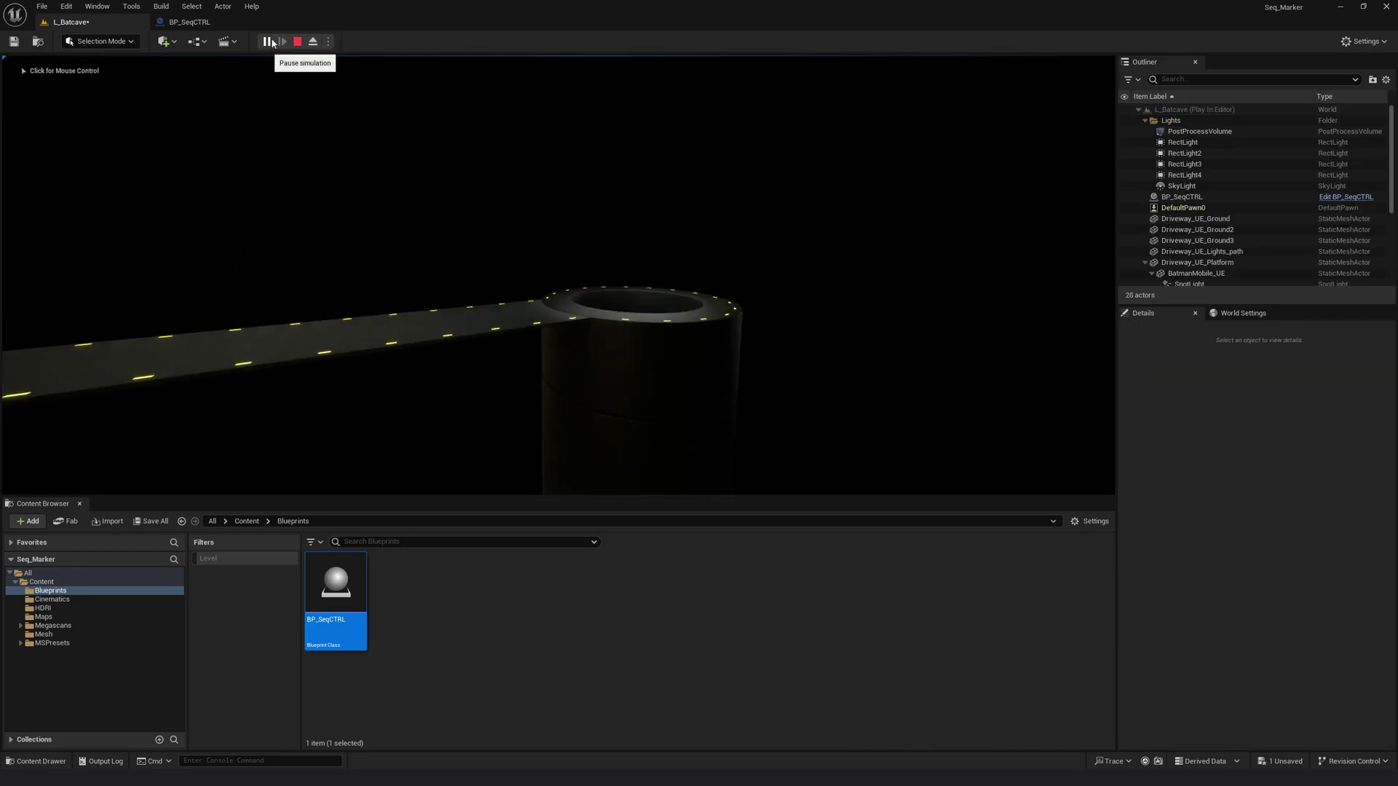
click(1182, 197)
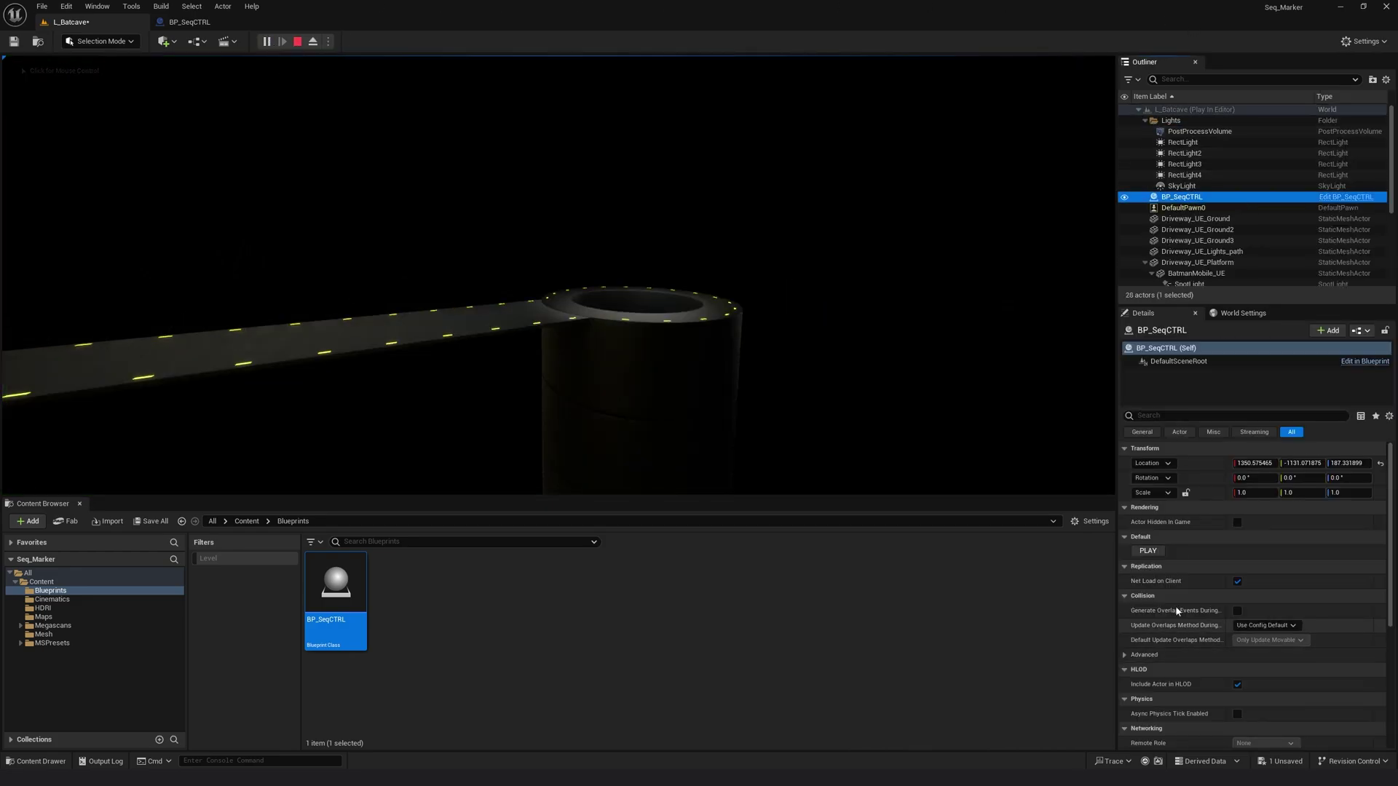
click(1156, 551)
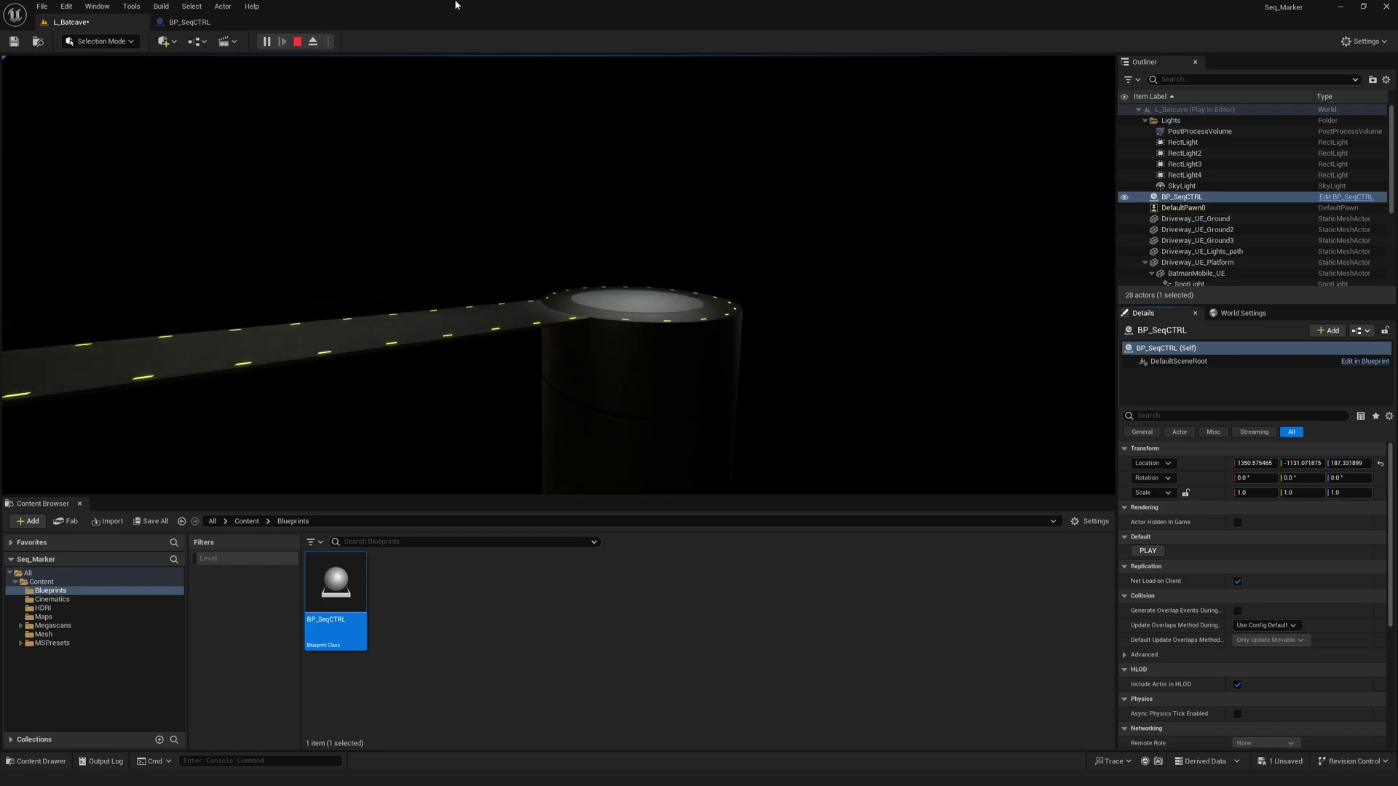
click(298, 42)
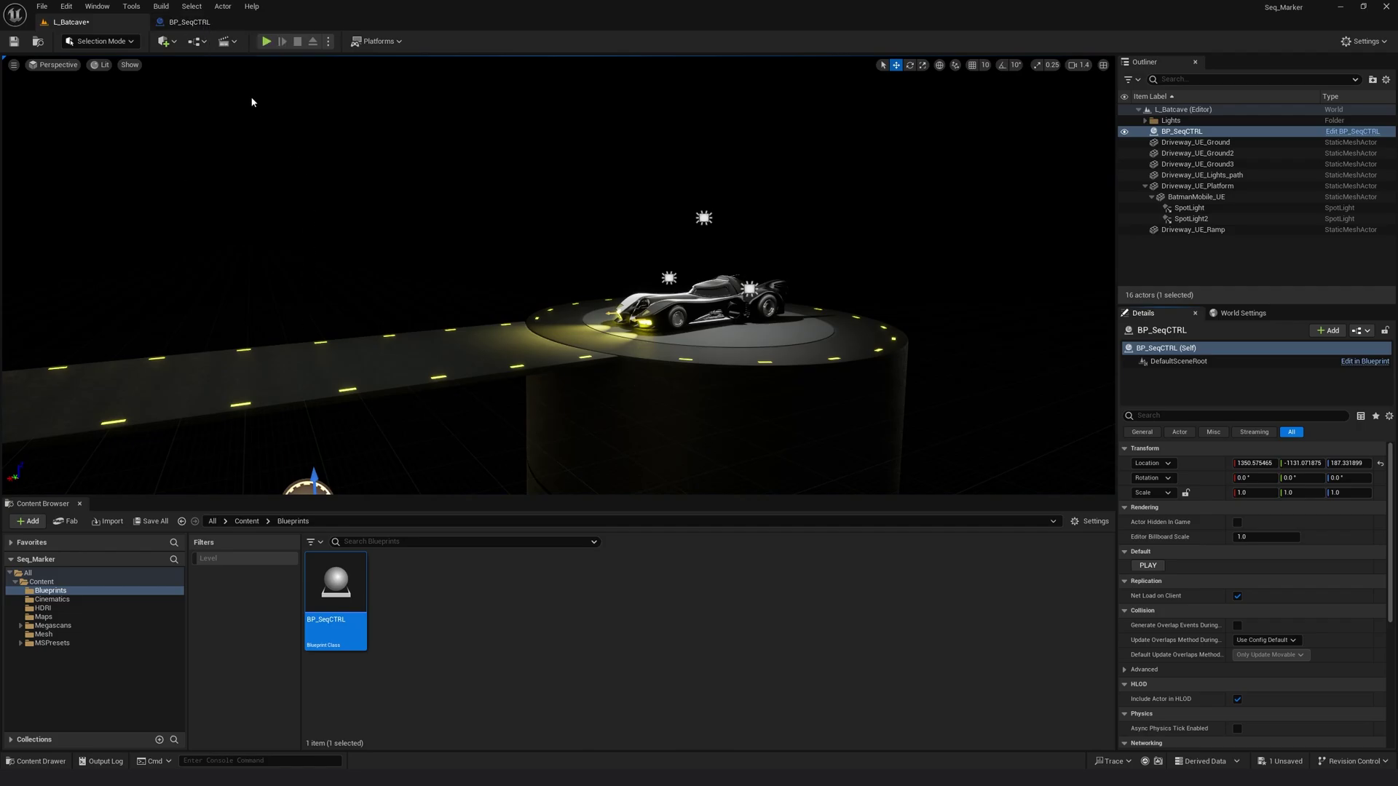
Step: Open the LS_Tutorial sequence from the Cinematics folder and add a mark at the start of the timeline
click(53, 600)
click(402, 592)
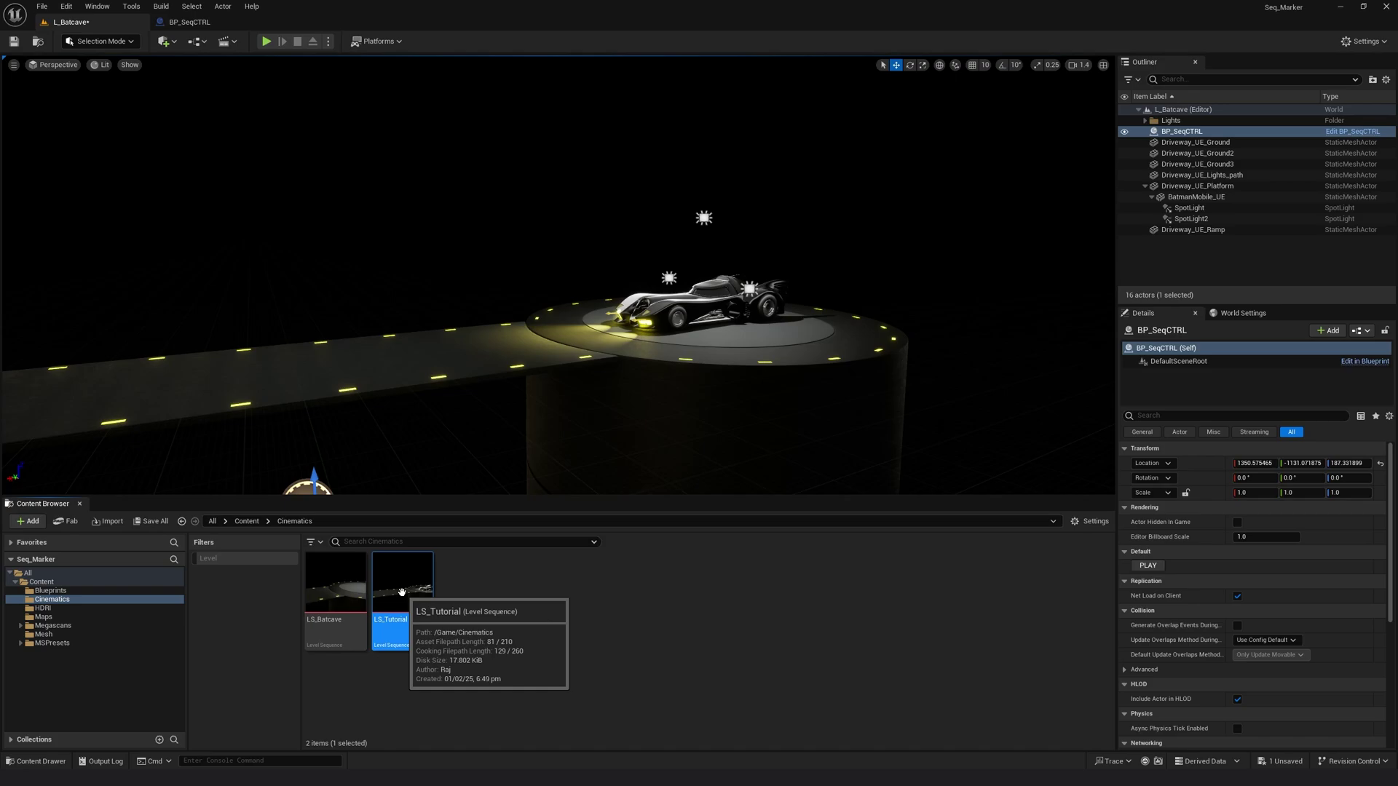
double_click(402, 592)
mouse_move(412, 546)
mouse_down()
mouse_move(508, 539)
mouse_move(403, 540)
mouse_up()
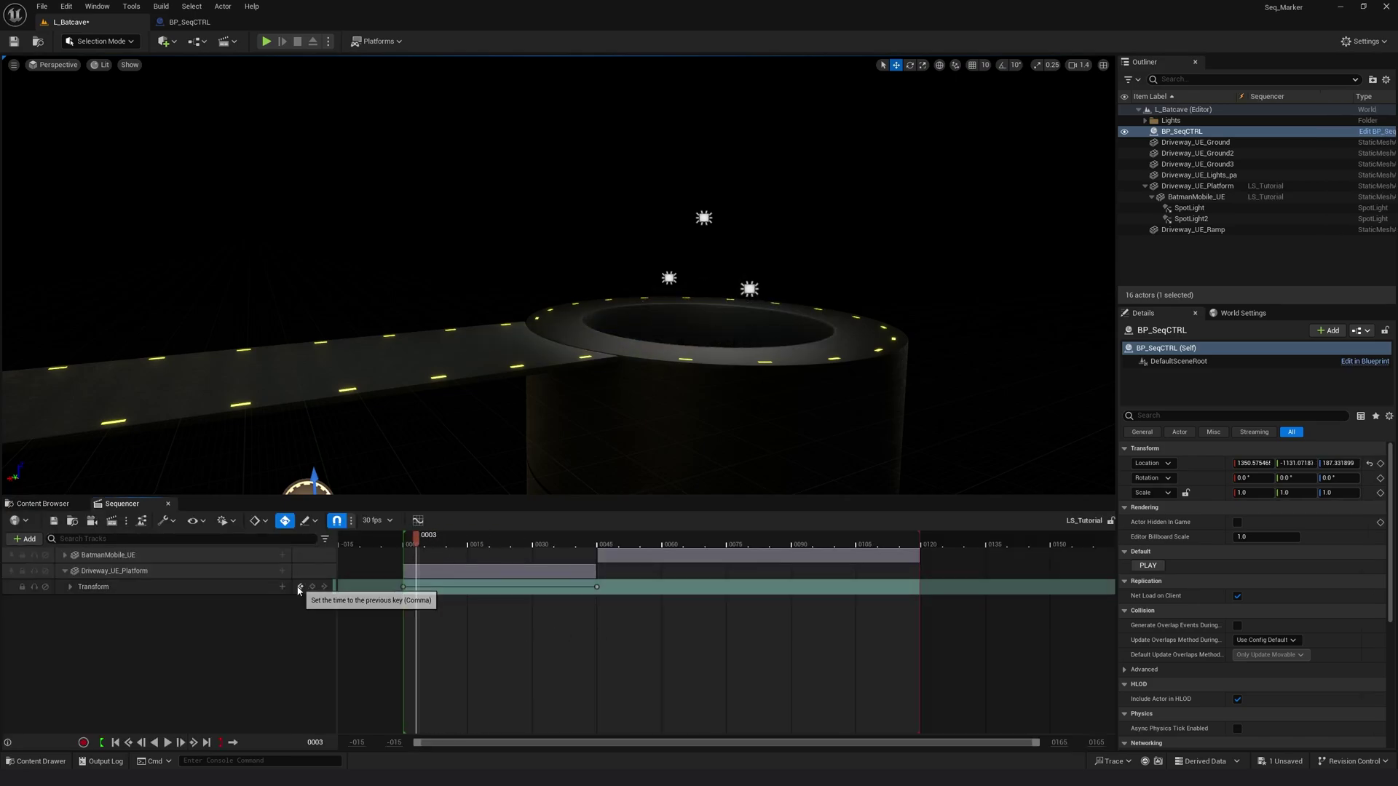
right_click(404, 542)
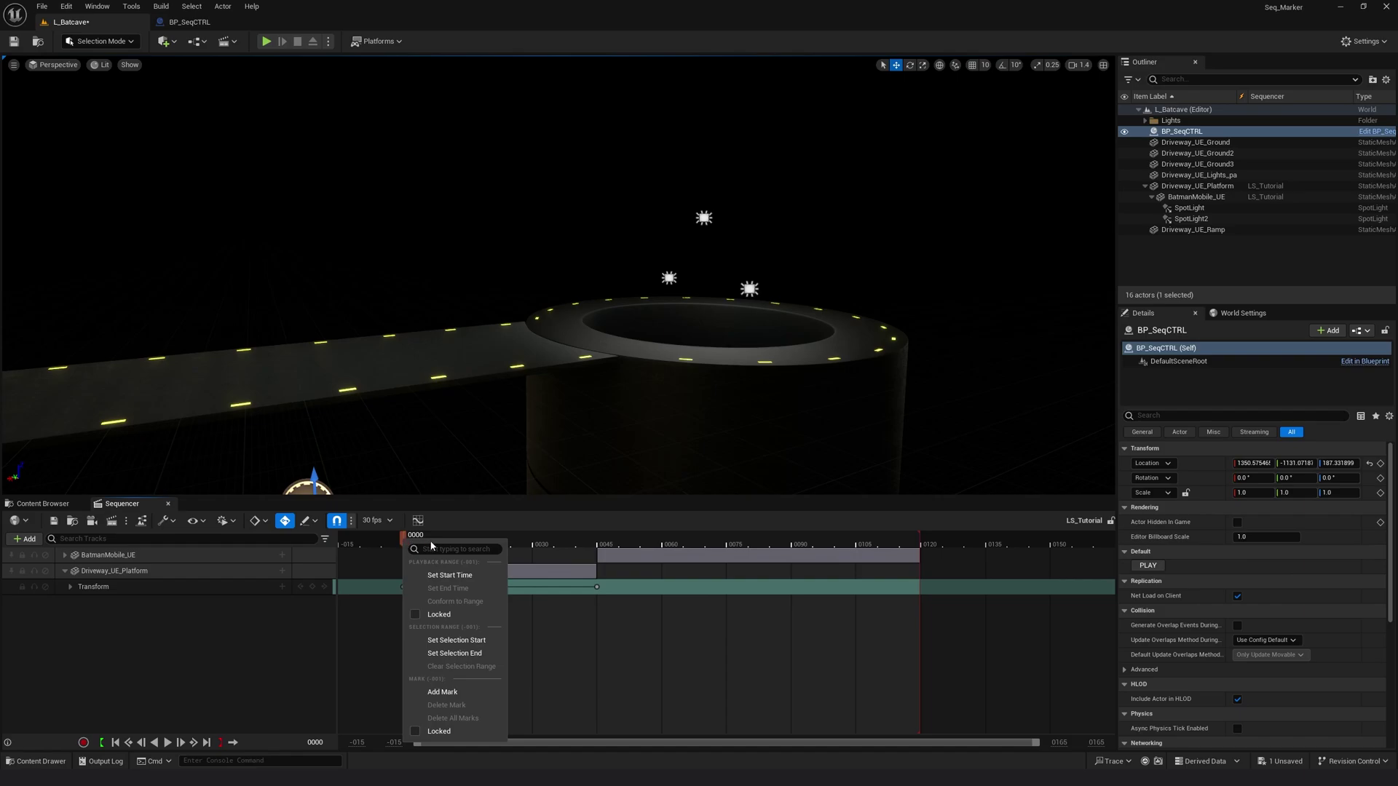
click(443, 694)
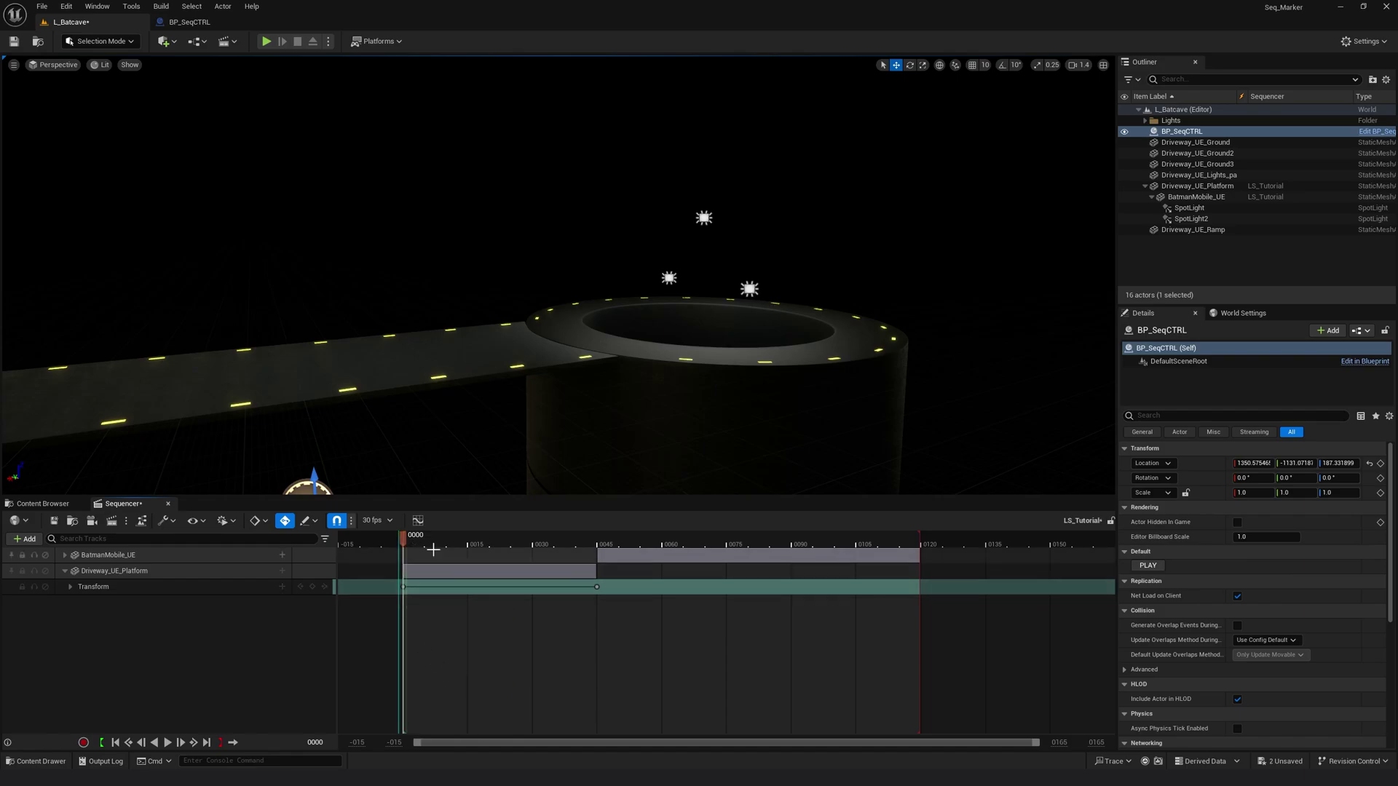
Step: Align the first mark exactly with frame 0 of the sequence
key(space)
ctrl+scroll(524, 542, up, 3)
click(529, 535)
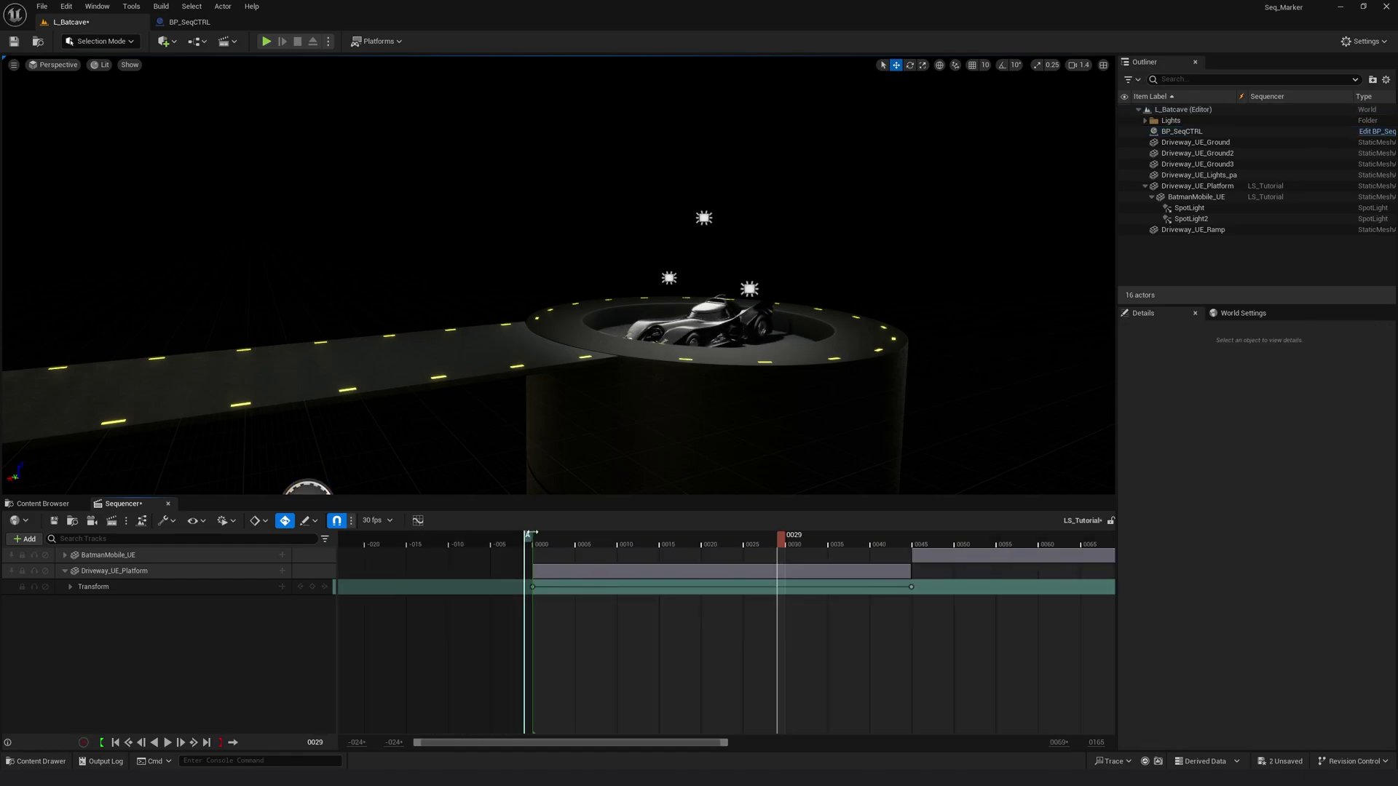
click(571, 546)
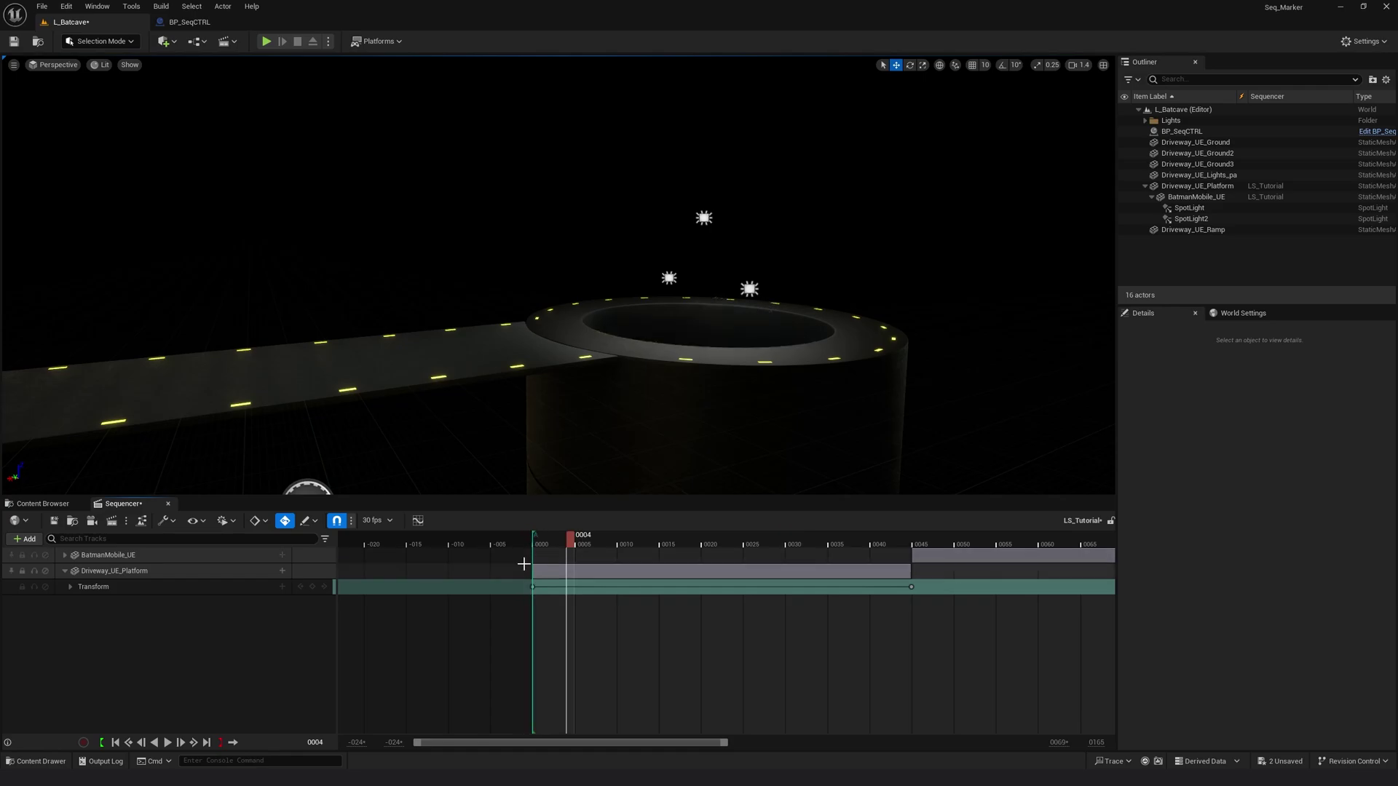
ctrl+scroll(554, 547, up, 5)
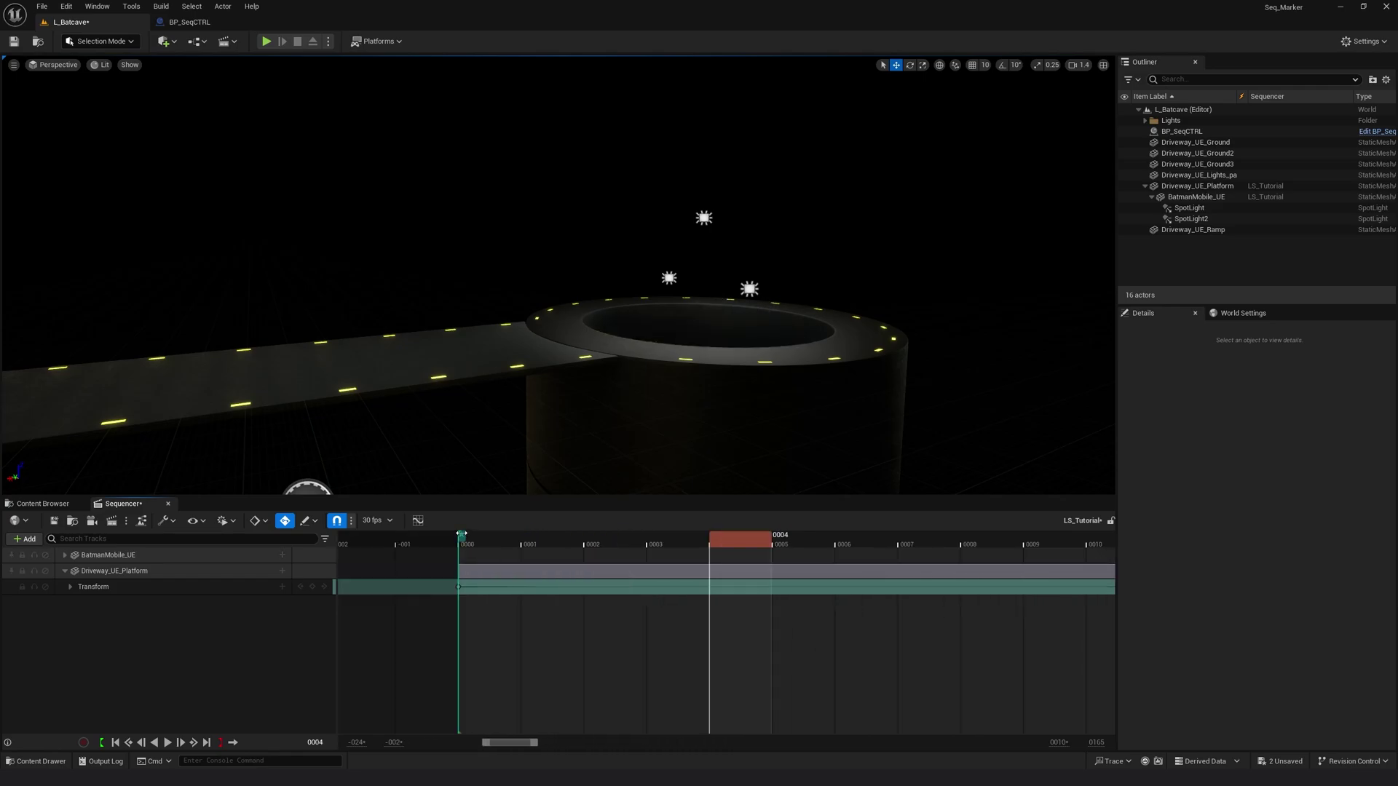
click(462, 537)
Step: Enlarge the Sequencer area and change the color of mark A at frame 0 to pinkish red
right_click(463, 541)
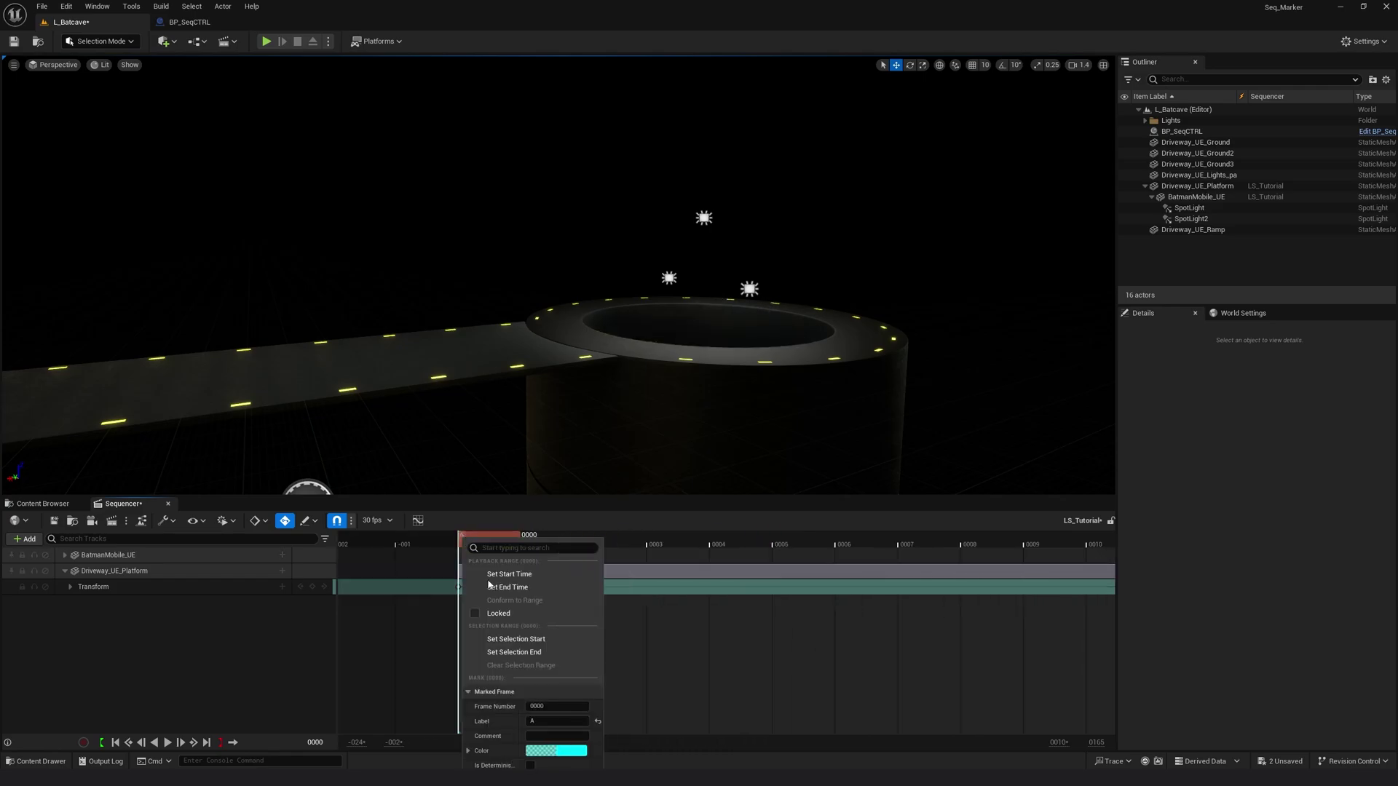
key(Return)
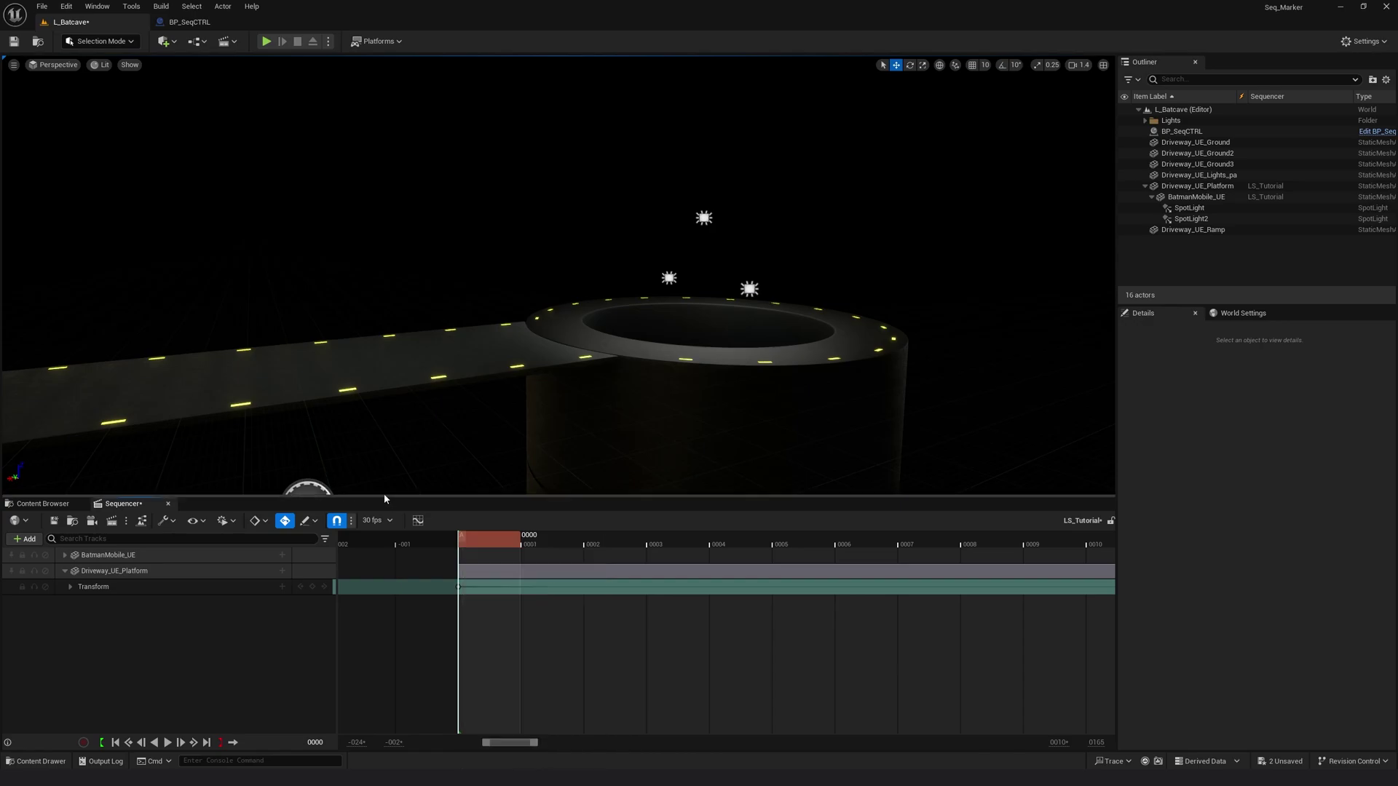
drag(383, 495, 383, 341)
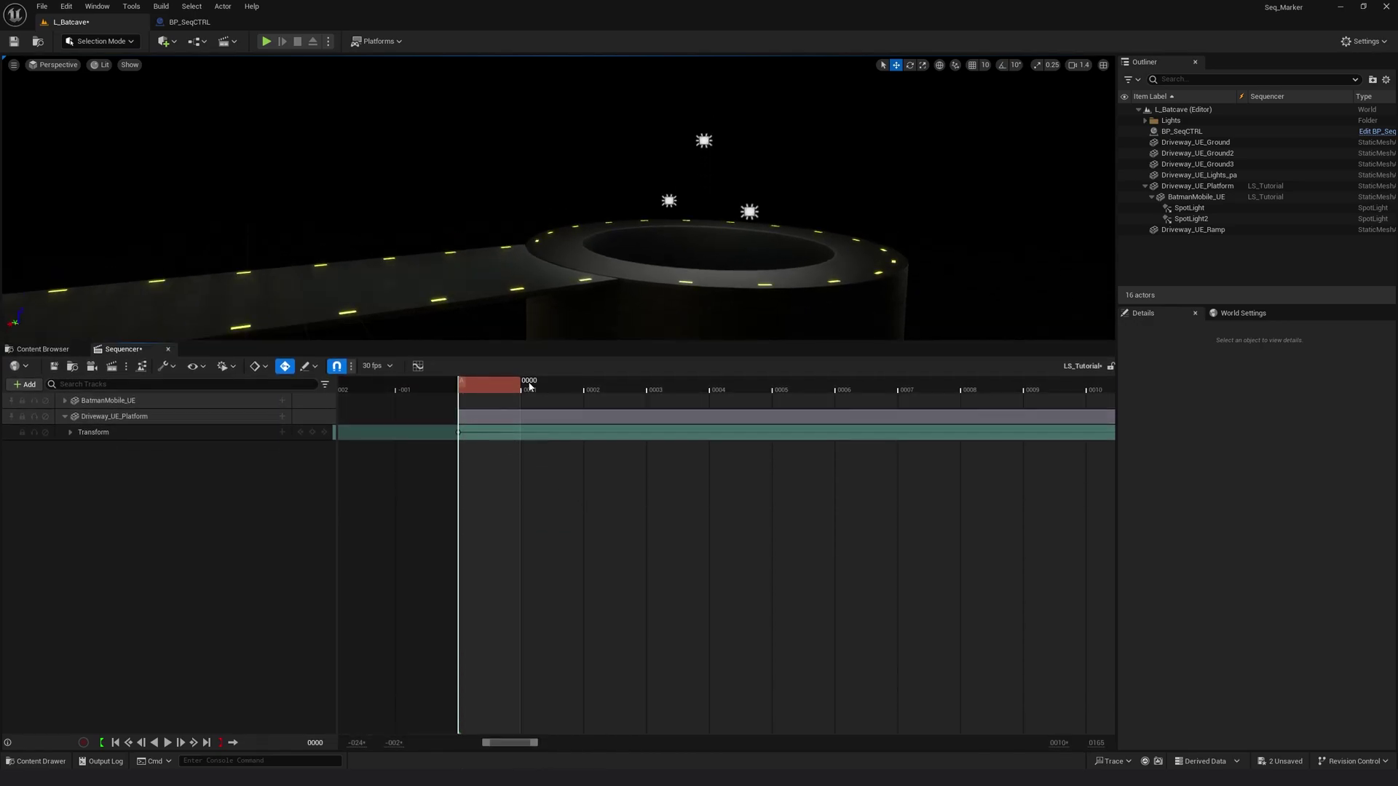
right_click(459, 381)
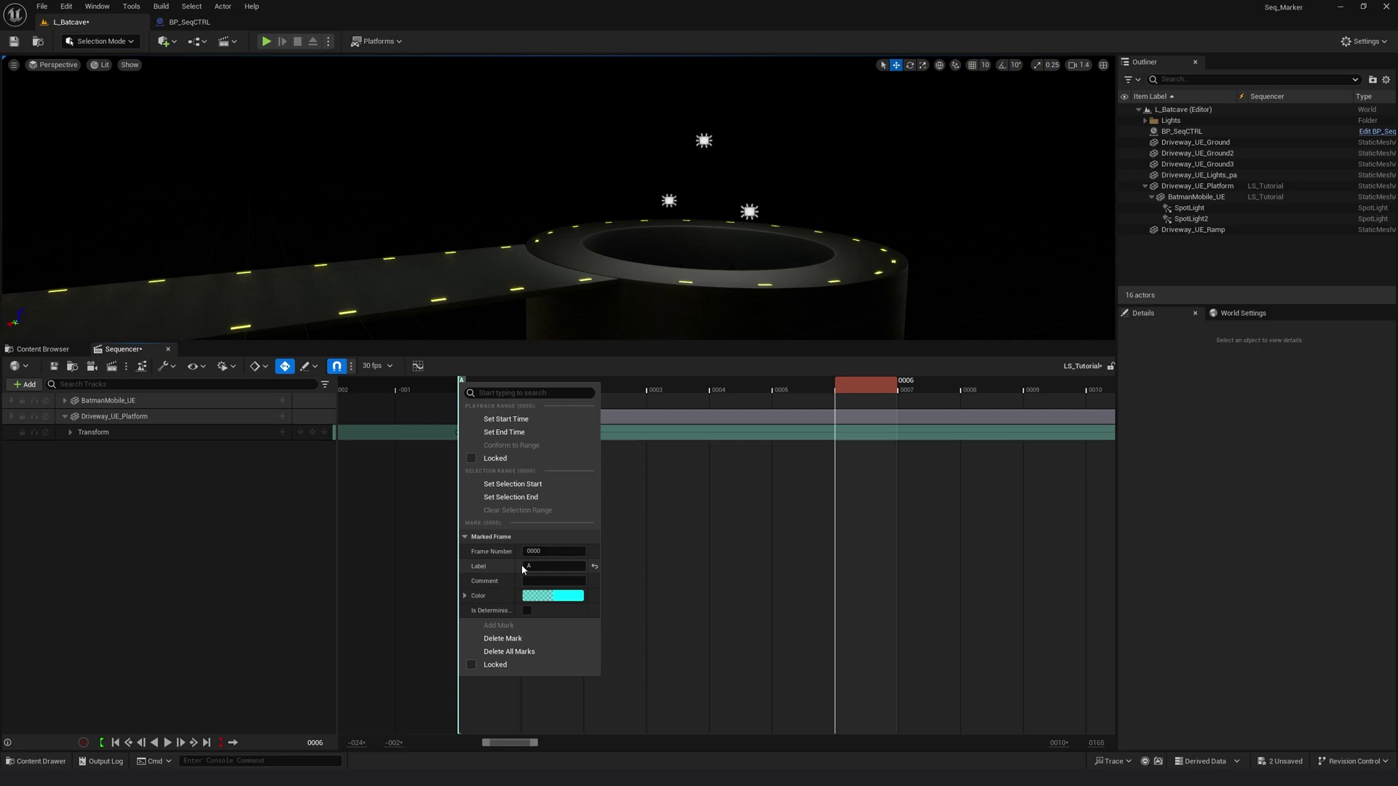
click(570, 602)
drag(666, 550, 697, 548)
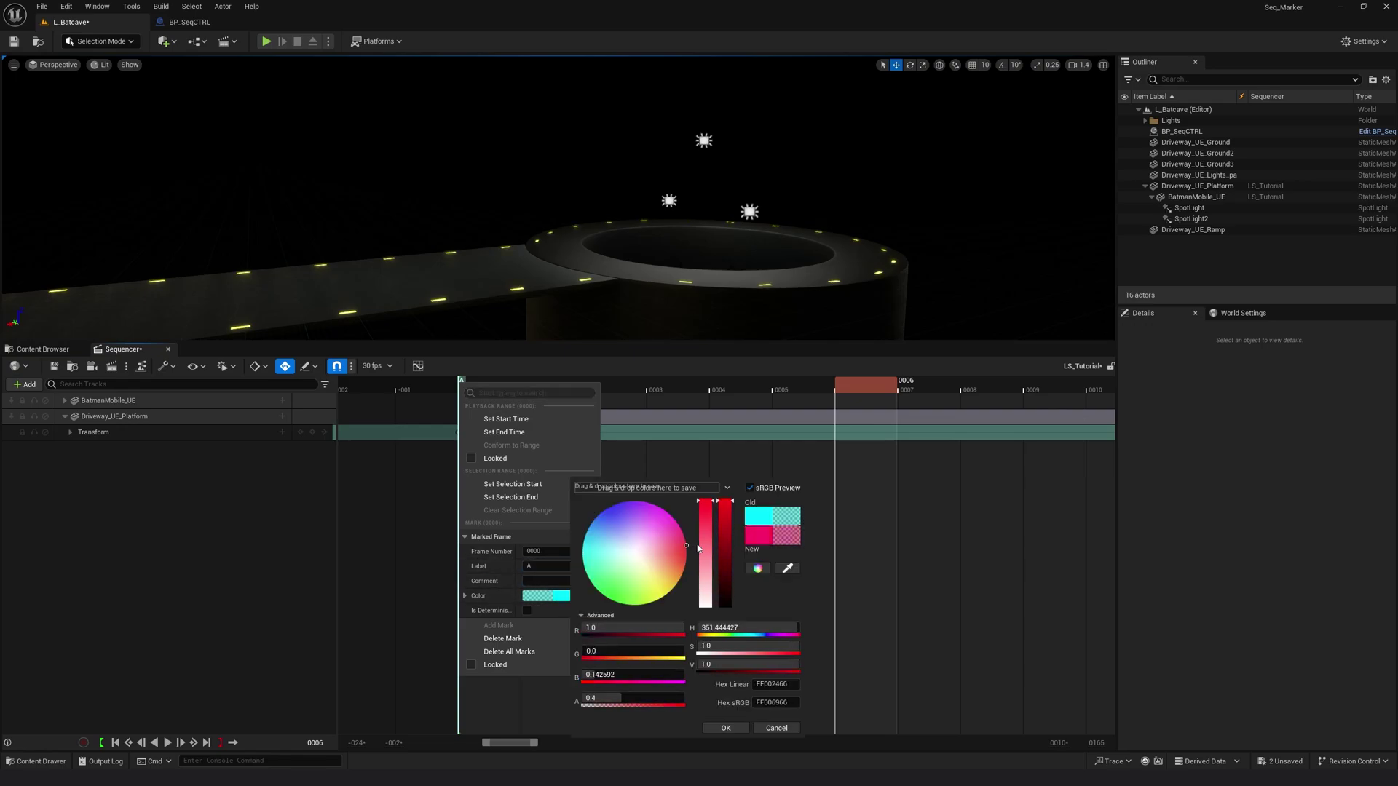
click(725, 728)
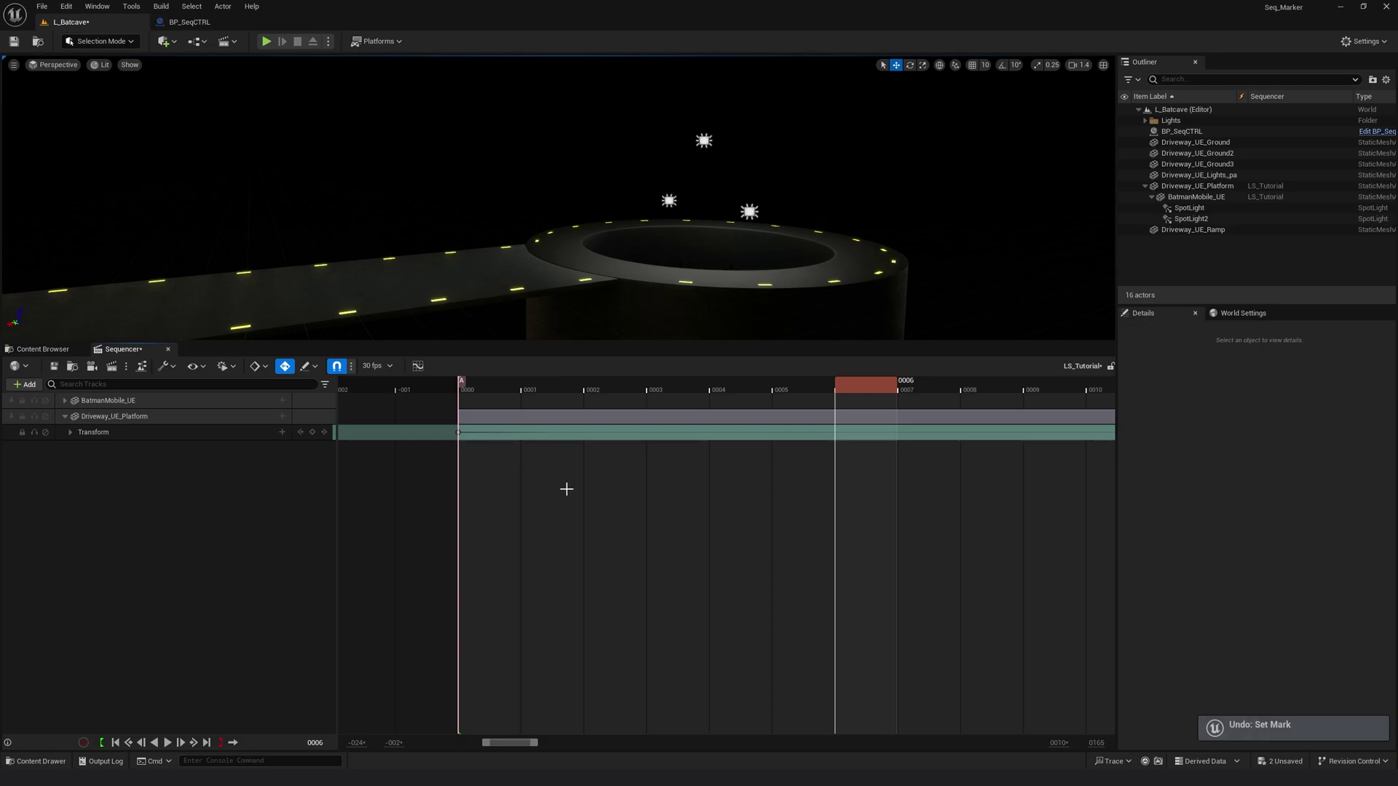
Step: Add a second mark at frame 45, where the platform animation ends and the Batmobile animation begins
ctrl+scroll(566, 490, down, 5)
ctrl+scroll(768, 509, down, 3)
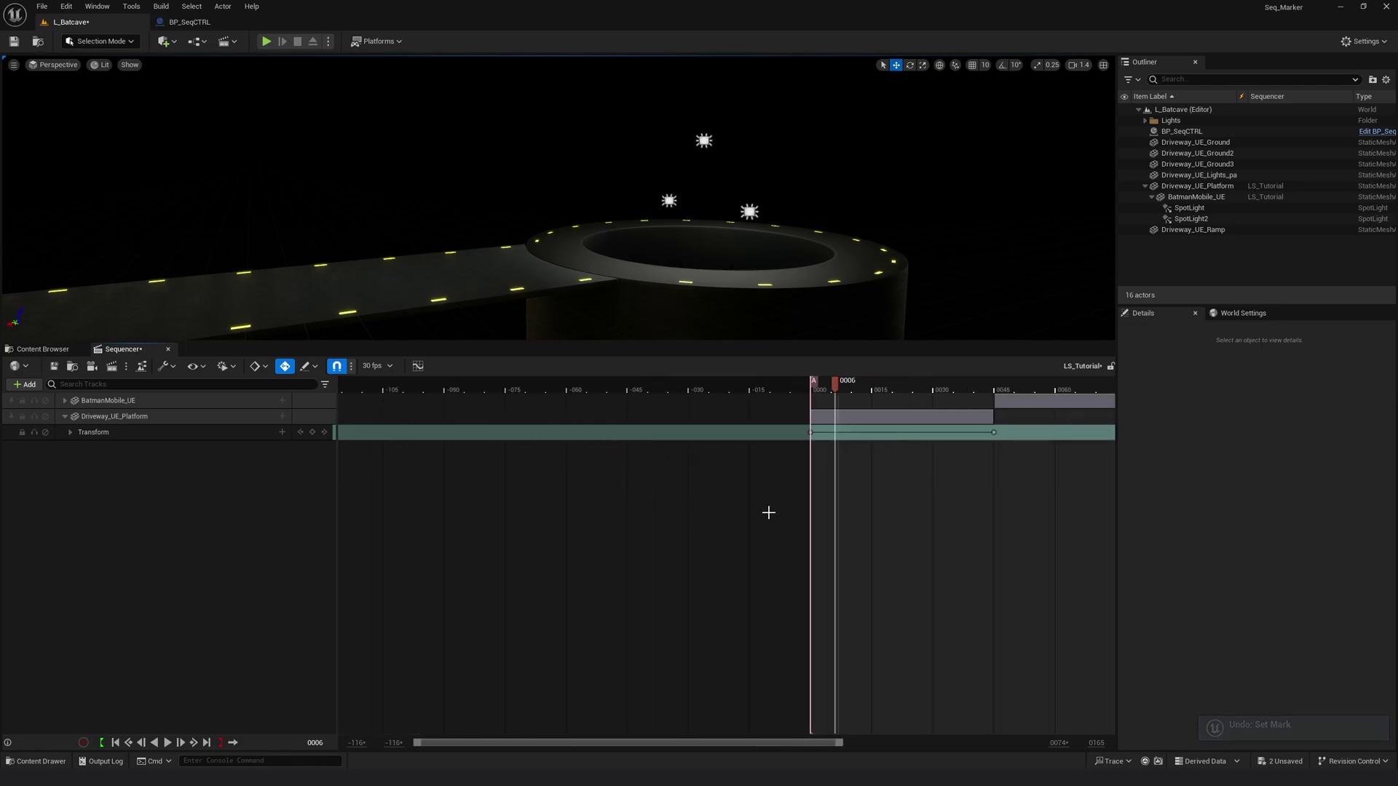
right_drag(799, 526, 572, 543)
drag(456, 383, 610, 395)
right_click(612, 387)
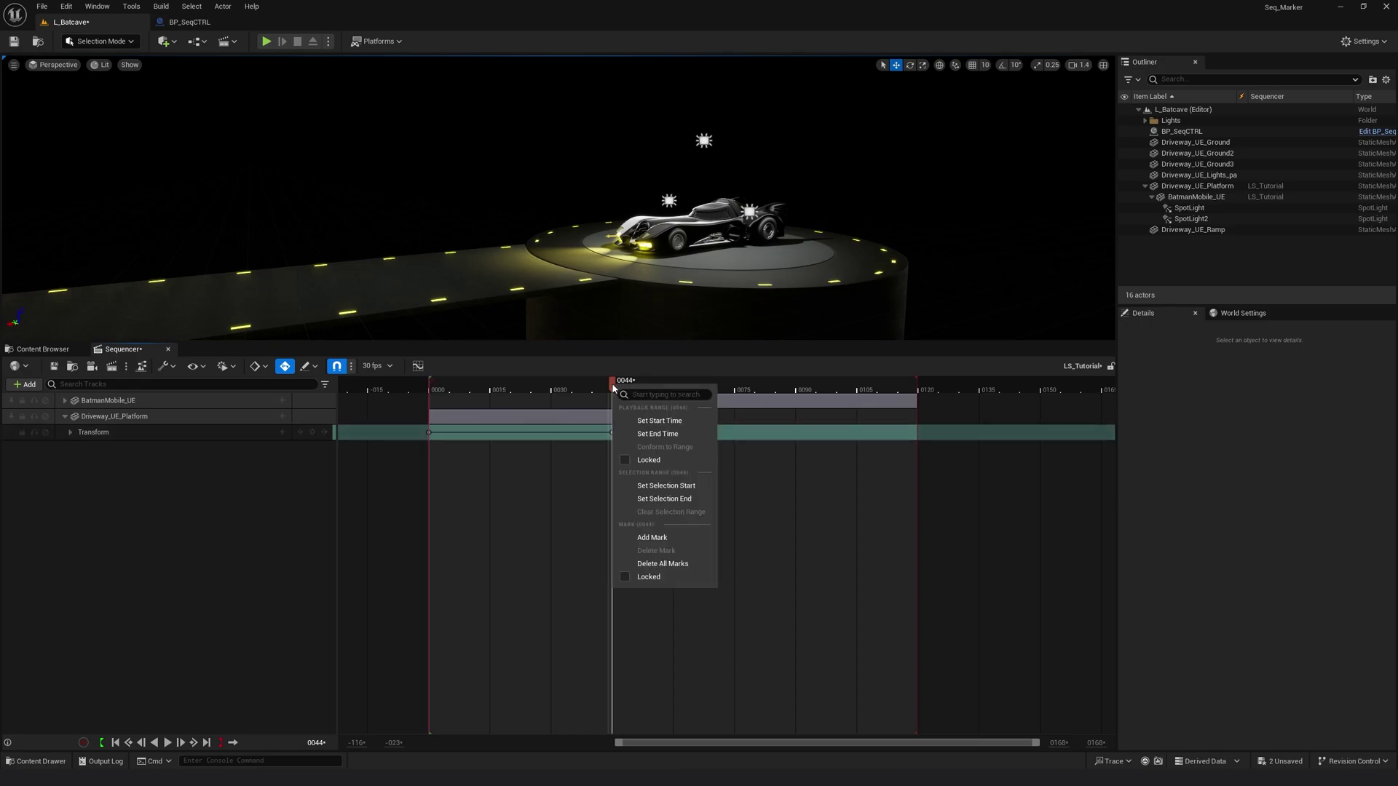
click(664, 539)
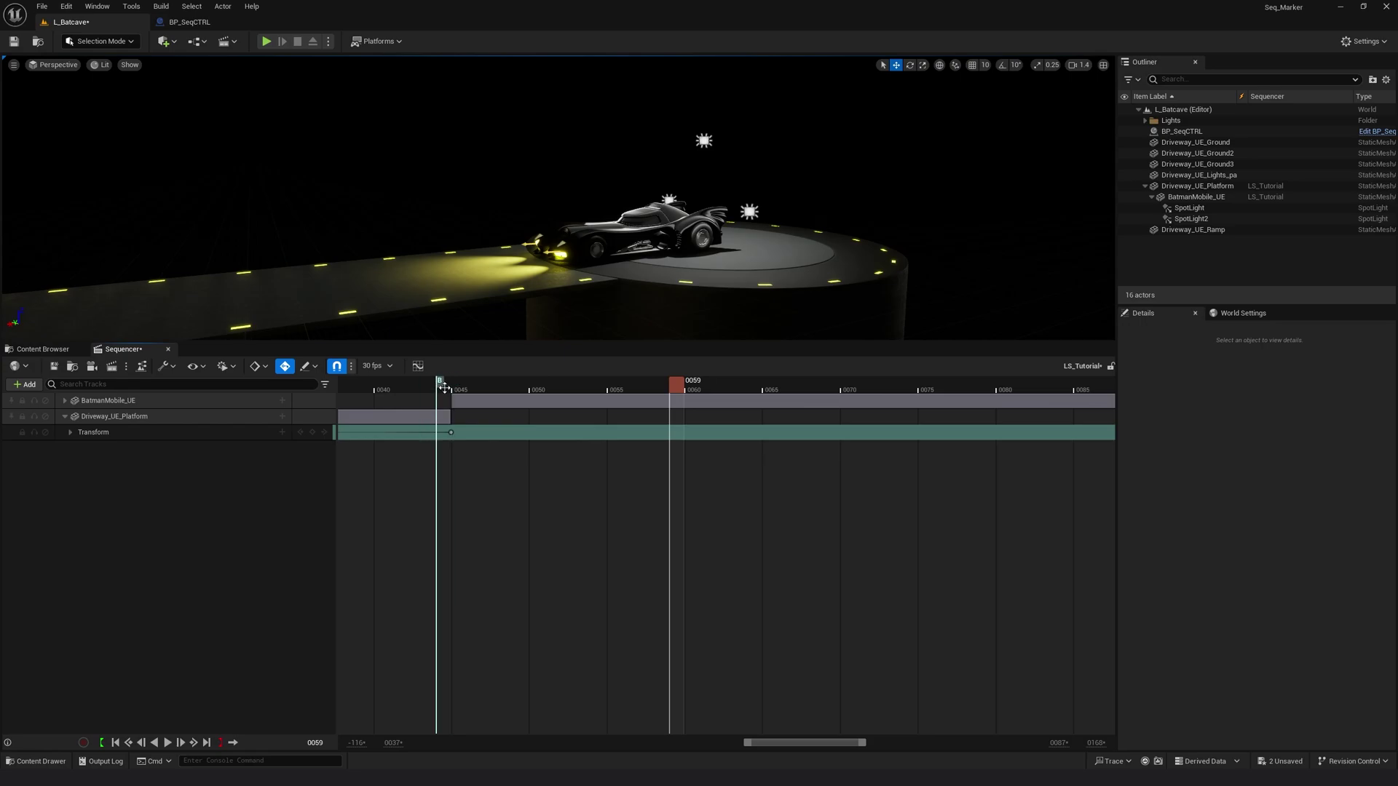
scroll(478, 536, down, 5)
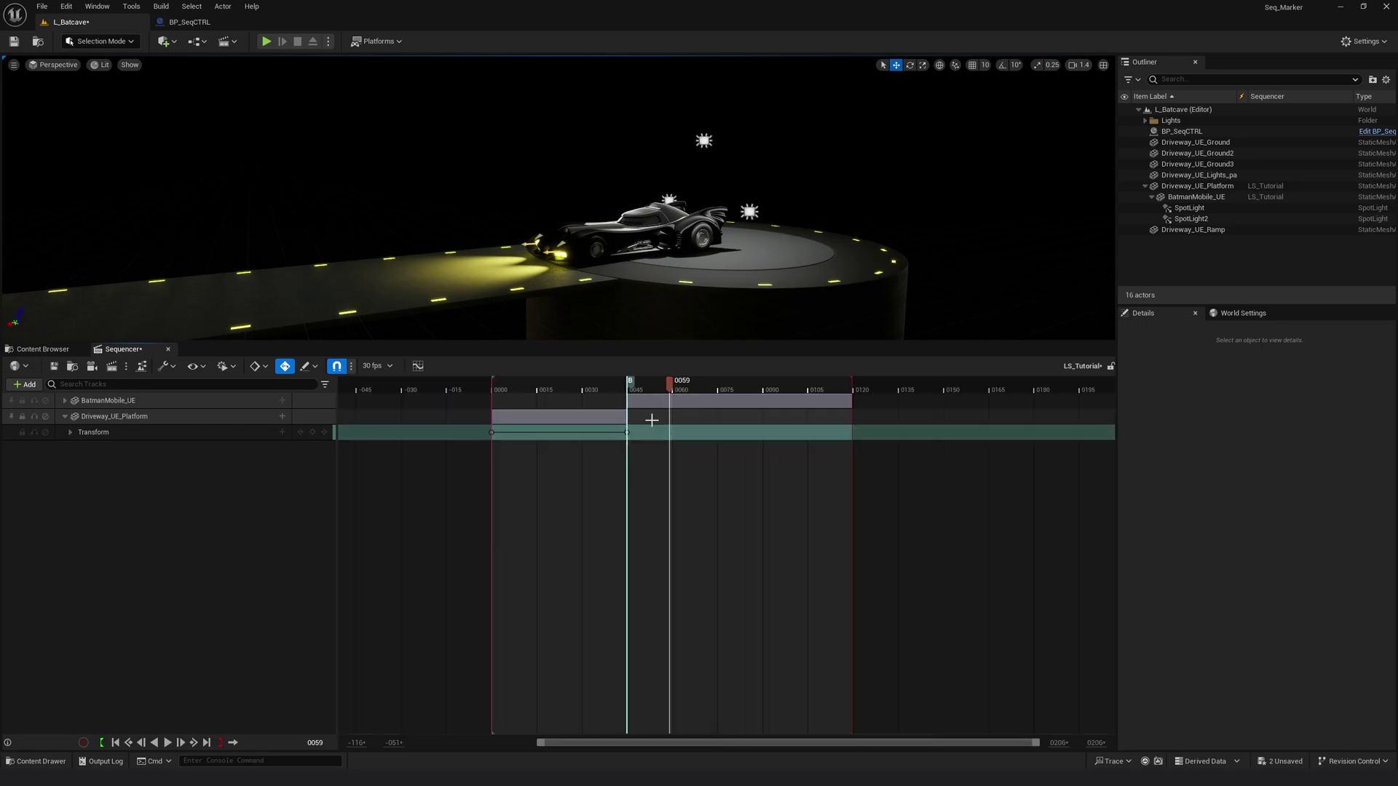
Step: Go to the last Location X key of BatmanMobile_UE and add a third mark there at frame 120
click(65, 401)
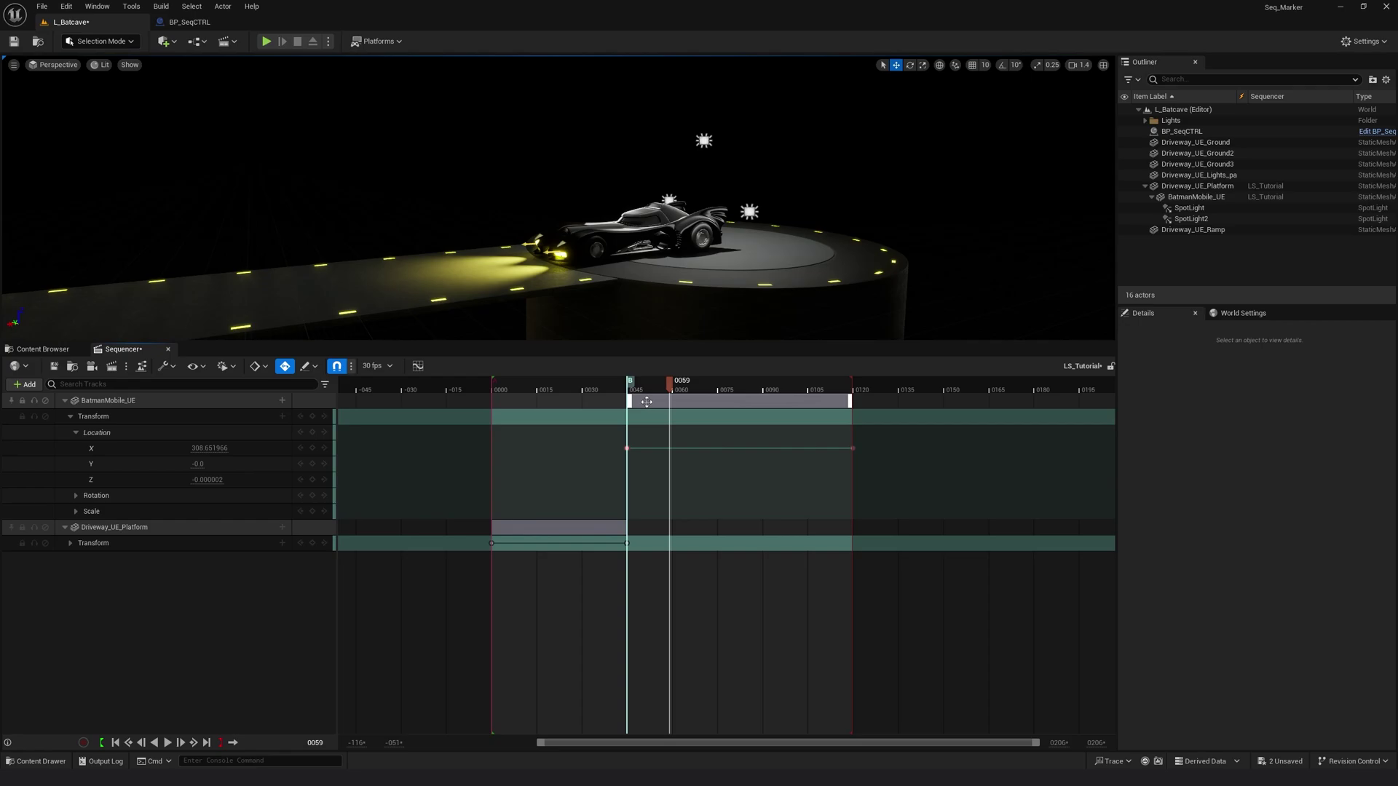
key(Up)
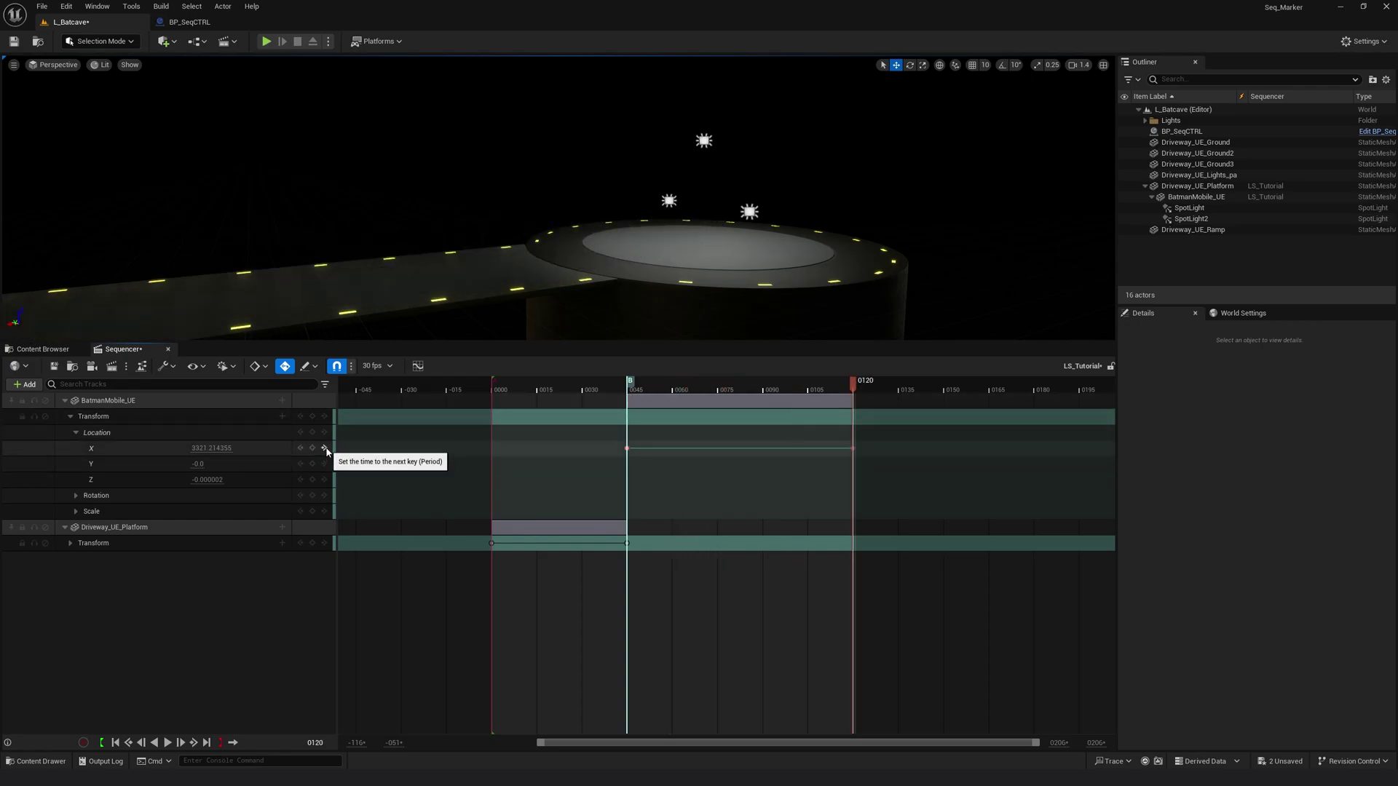
scroll(829, 437, up, 6)
scroll(829, 437, up, 5)
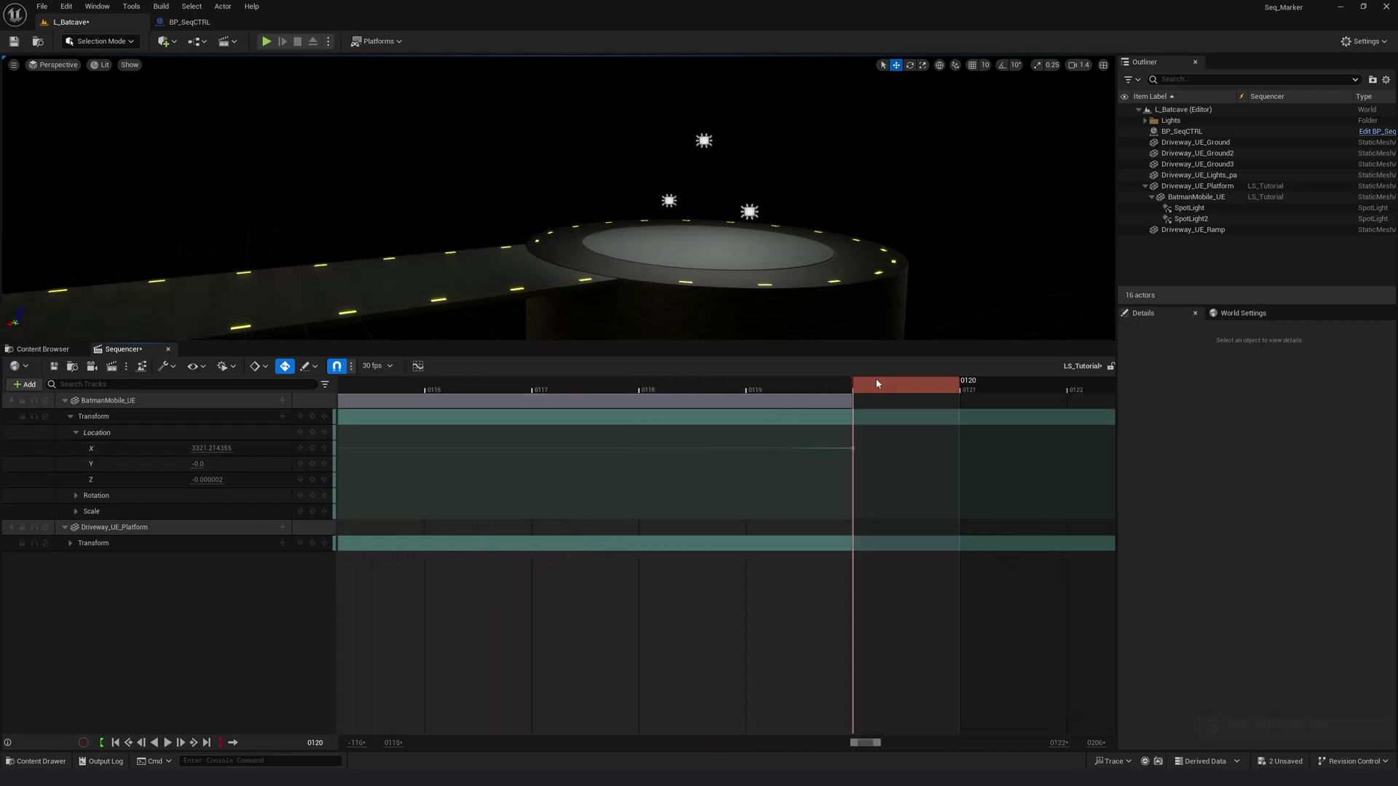
right_click(878, 390)
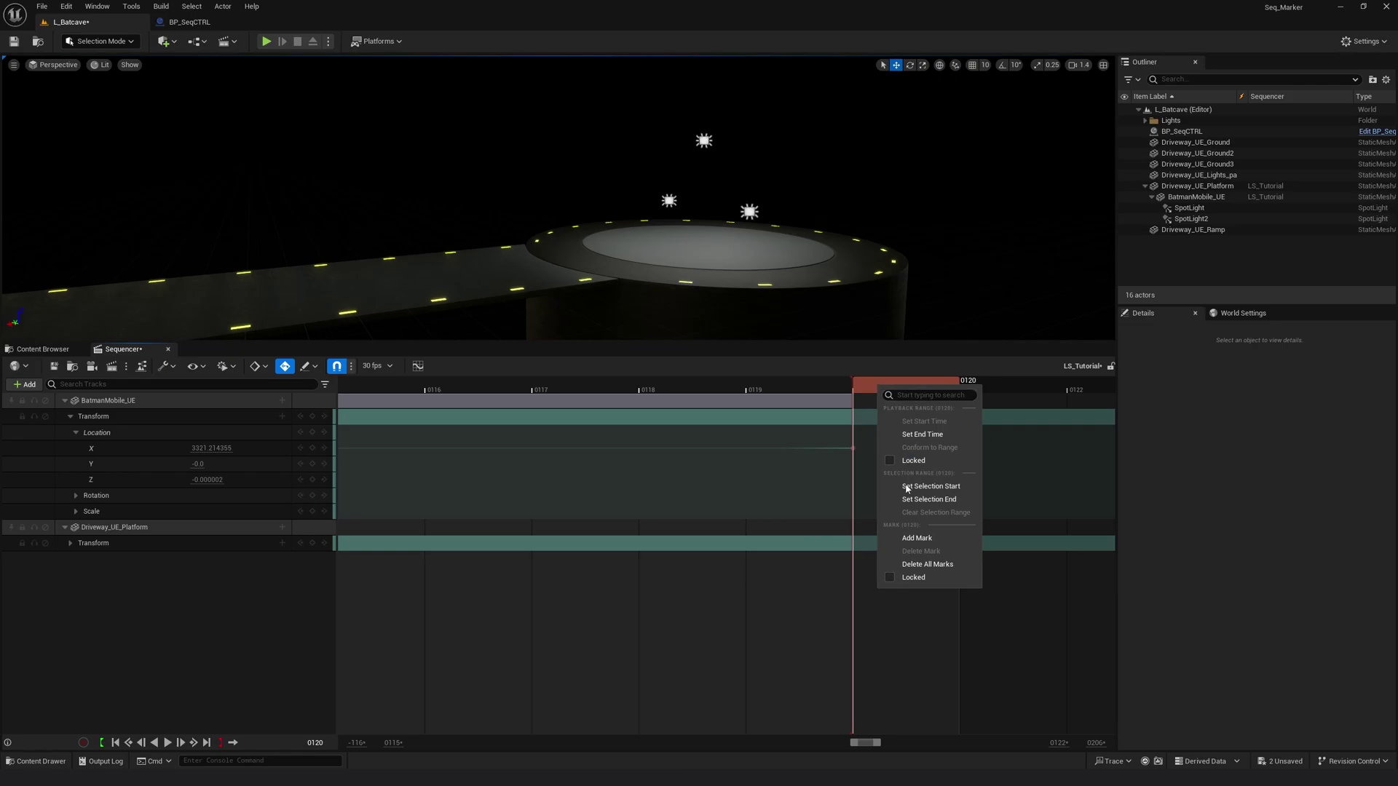
click(914, 540)
scroll(688, 586, down, 10)
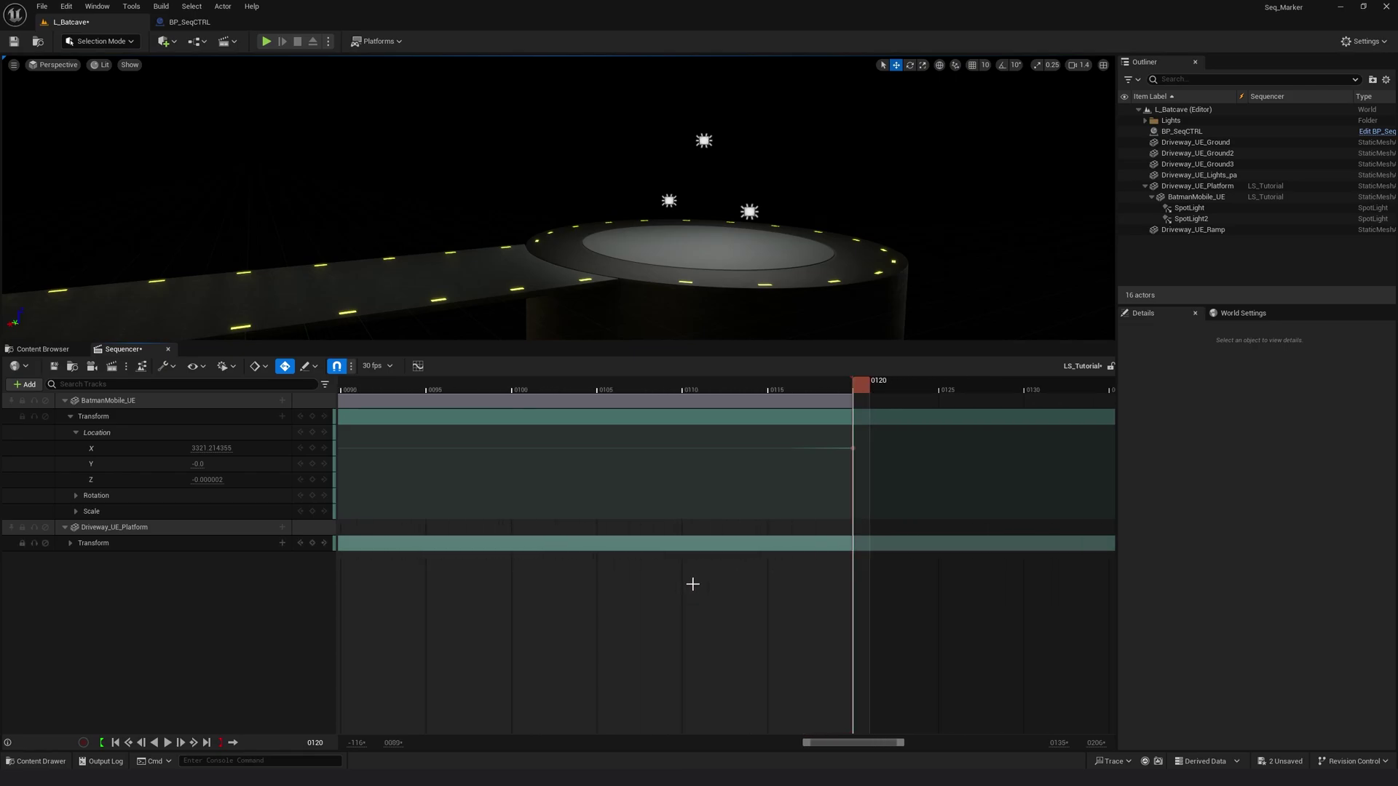
Step: Scrub the timeline across the three marks, close Sequencer and return to the BP_SeqCTRL Event Graph
drag(829, 388, 401, 388)
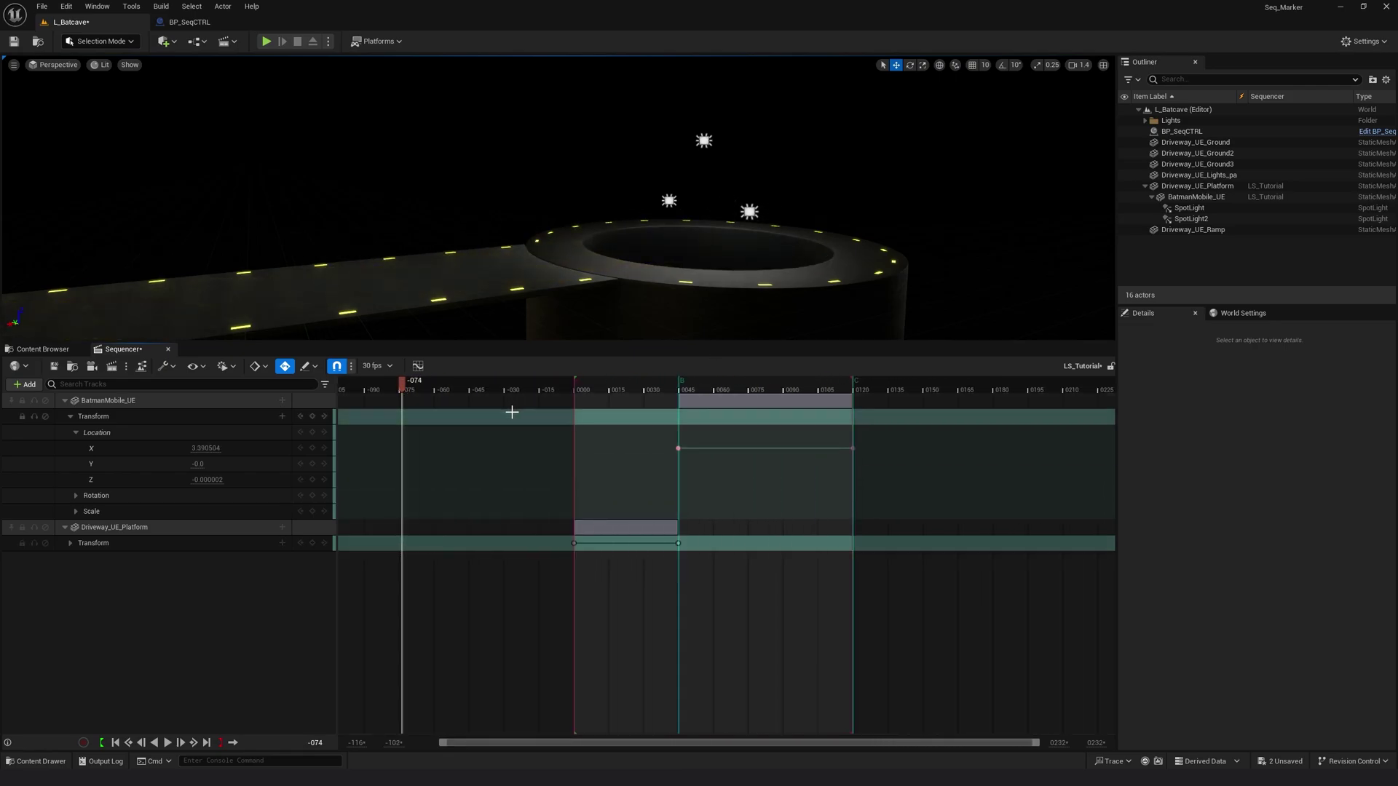
scroll(402, 388, up, 1)
scroll(677, 382, right, 2)
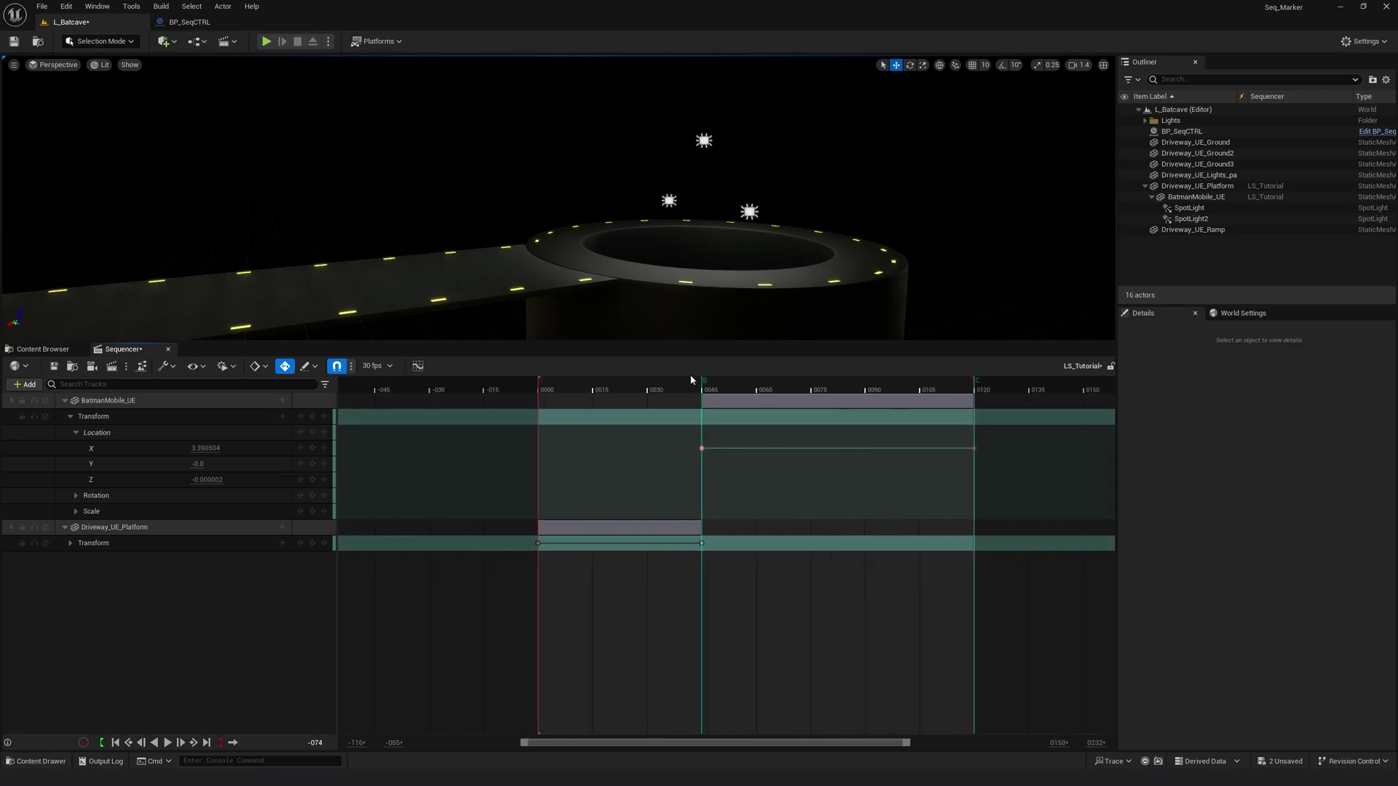
drag(509, 386, 937, 410)
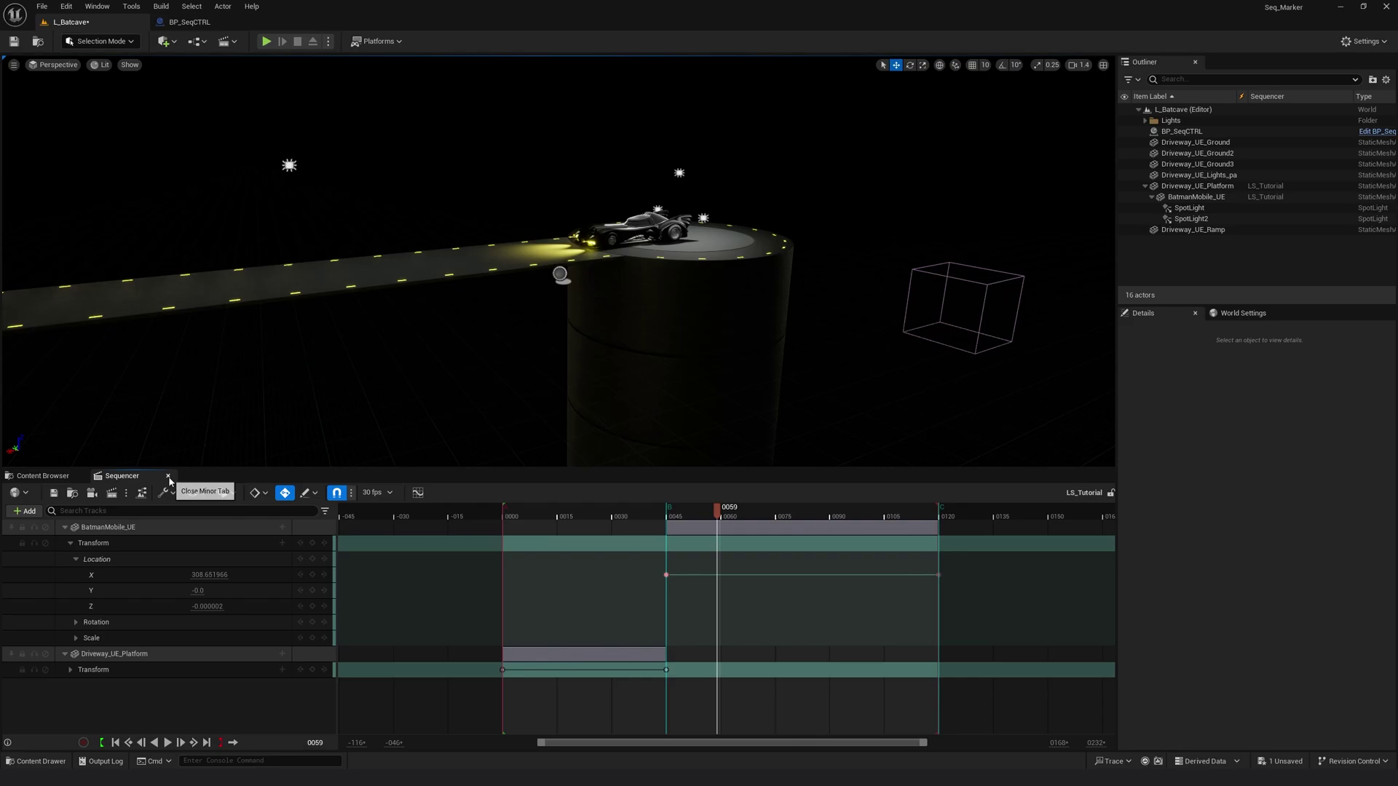
click(168, 476)
click(191, 22)
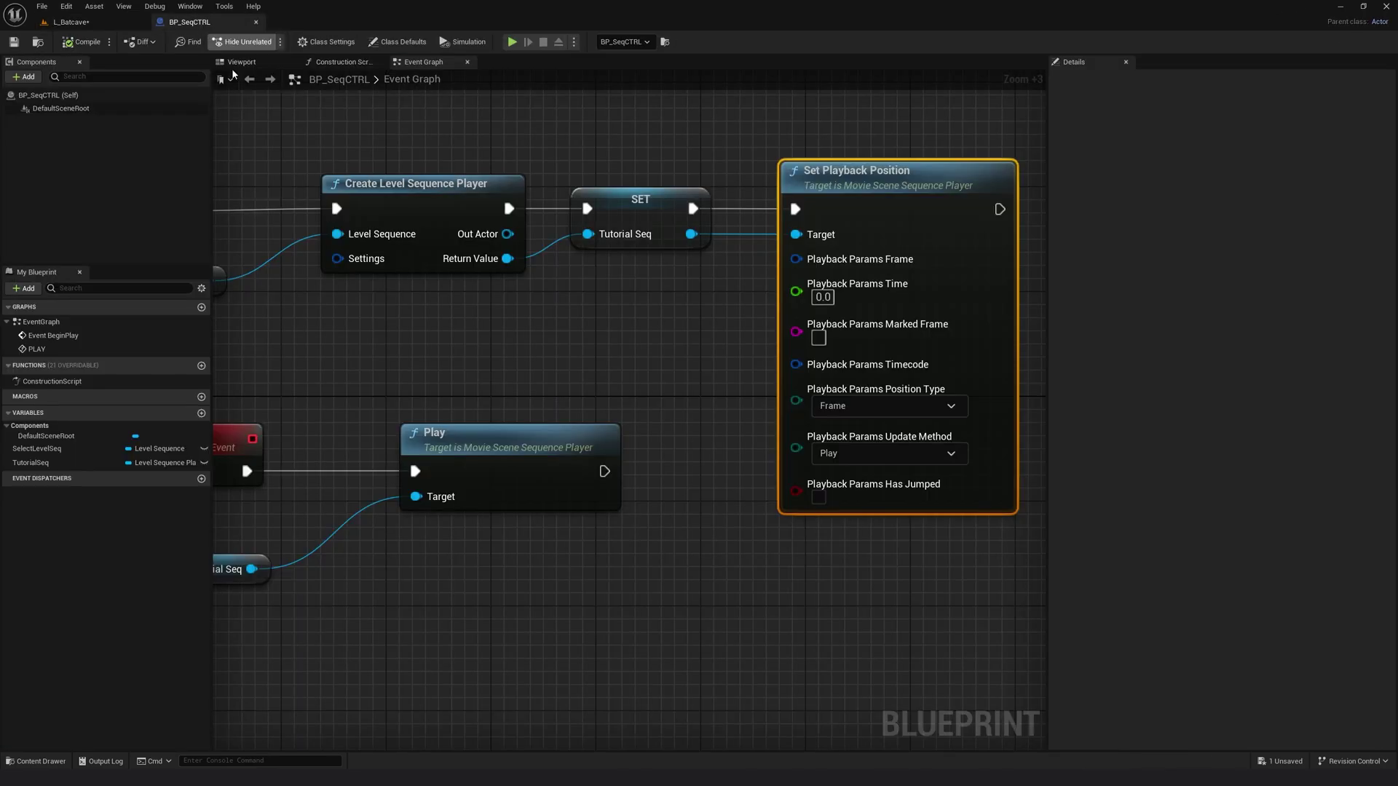
Step: Turn off Hide Unrelated and delete the Play node wired to the PLAY custom event
click(242, 41)
scroll(639, 335, down, 5)
scroll(680, 303, up, 4)
click(676, 343)
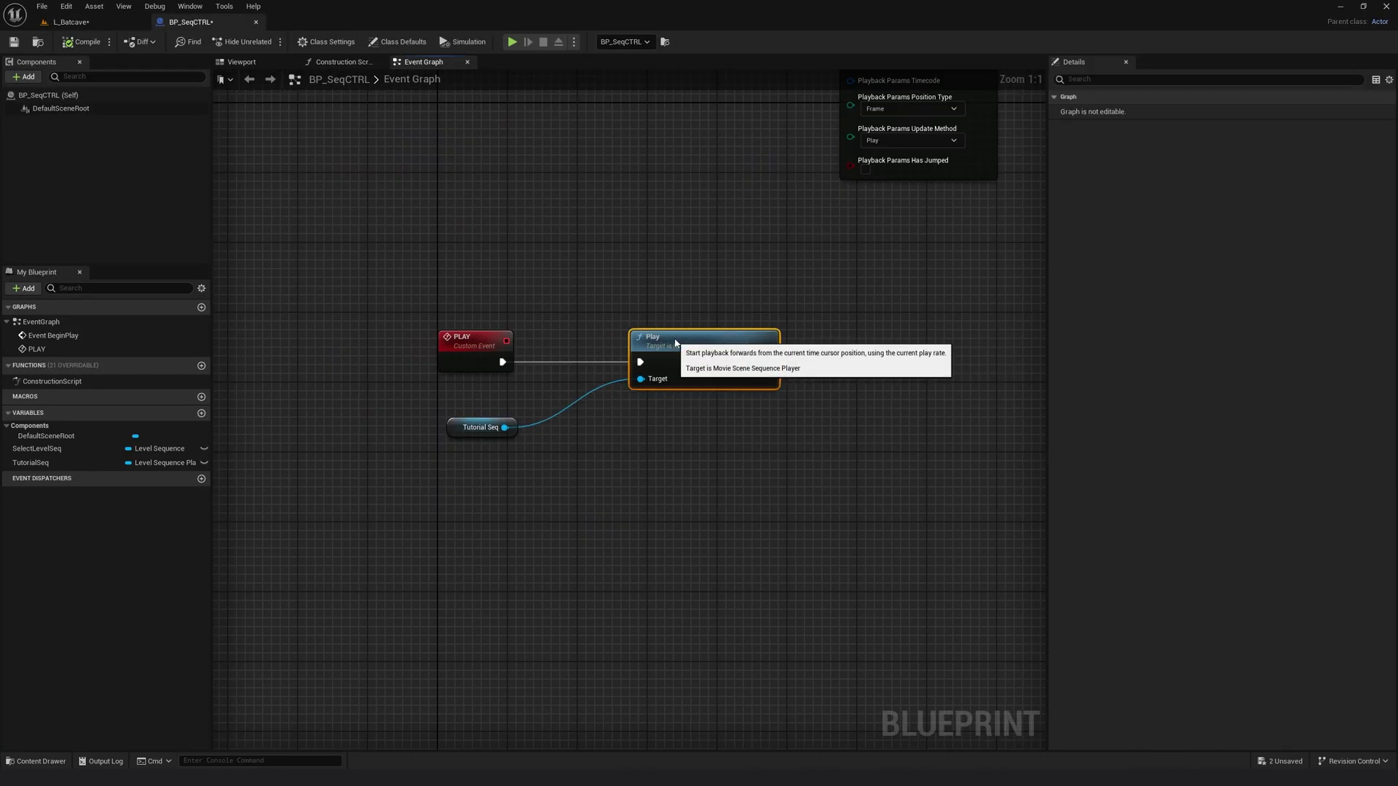
drag(675, 344, 702, 344)
drag(706, 255, 685, 494)
key(Delete)
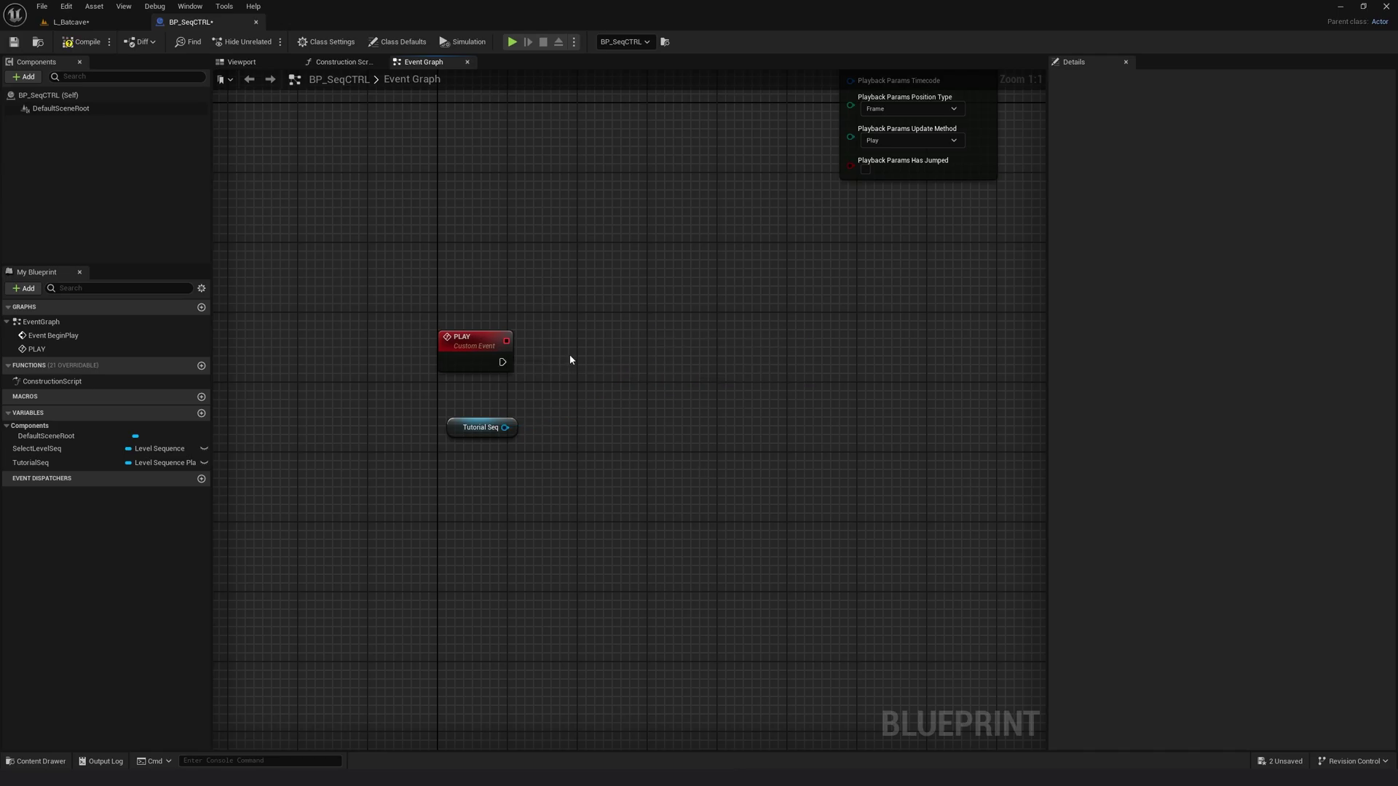
Step: Add a Play To node from the Tutorial Seq reference, beside the PLAY custom event
click(466, 340)
scroll(510, 437, up, 1)
click(433, 426)
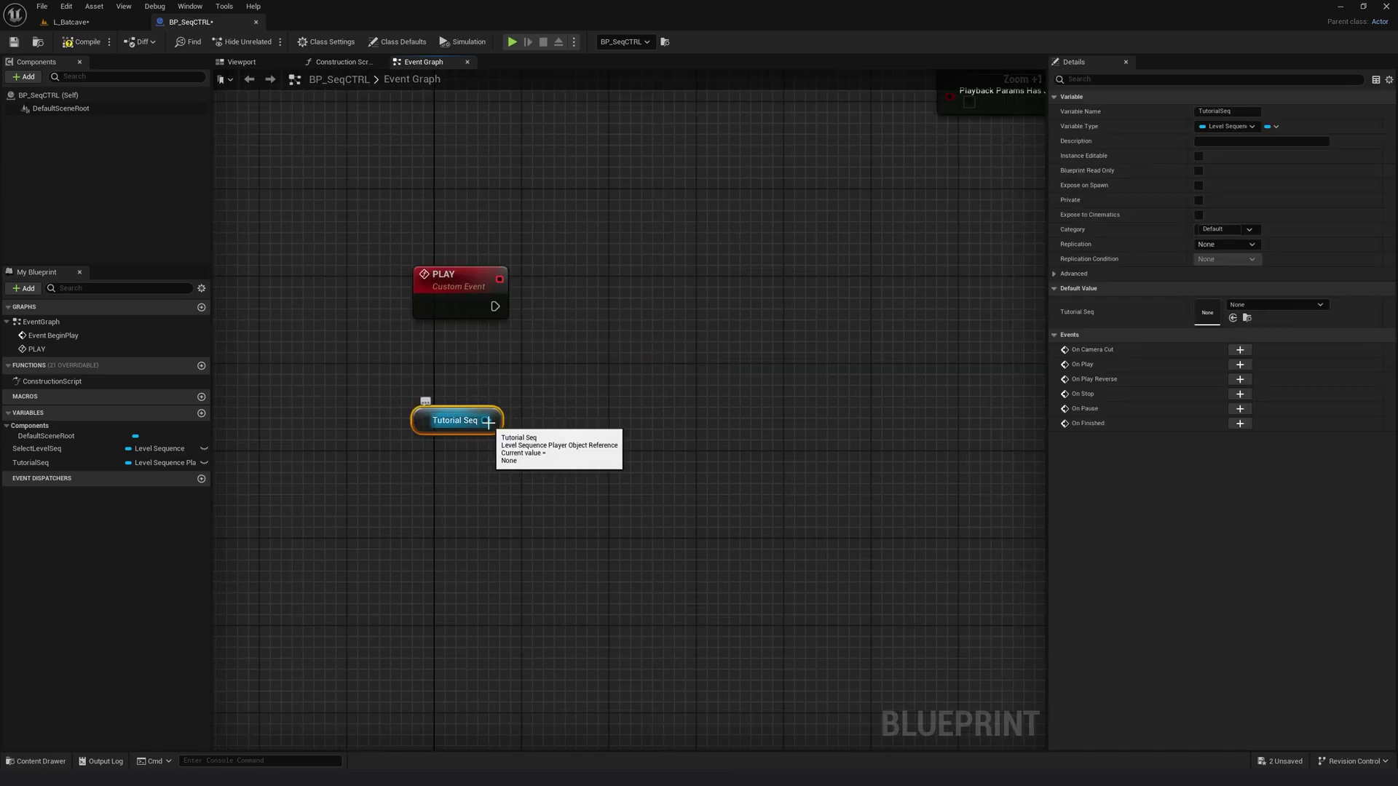
drag(486, 420, 720, 348)
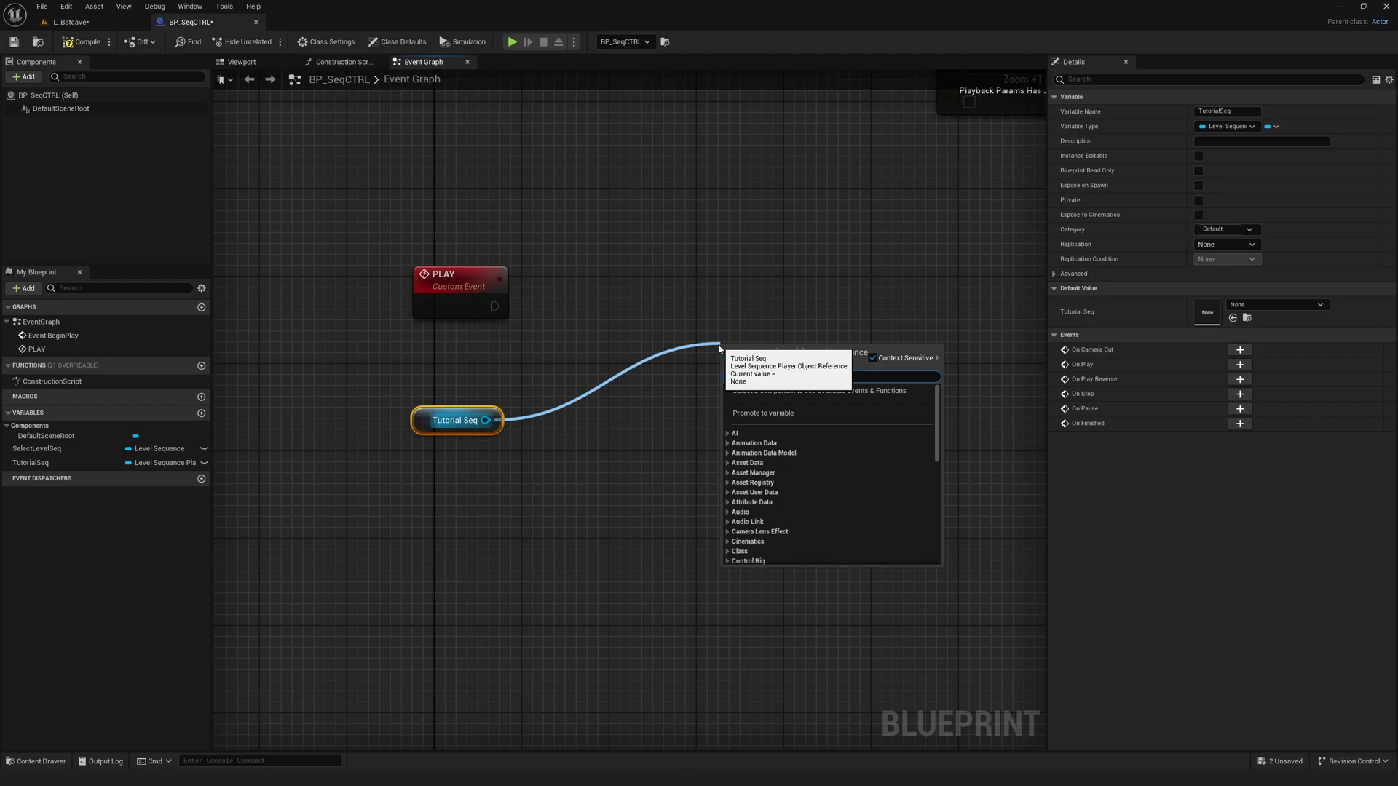
text(play to)
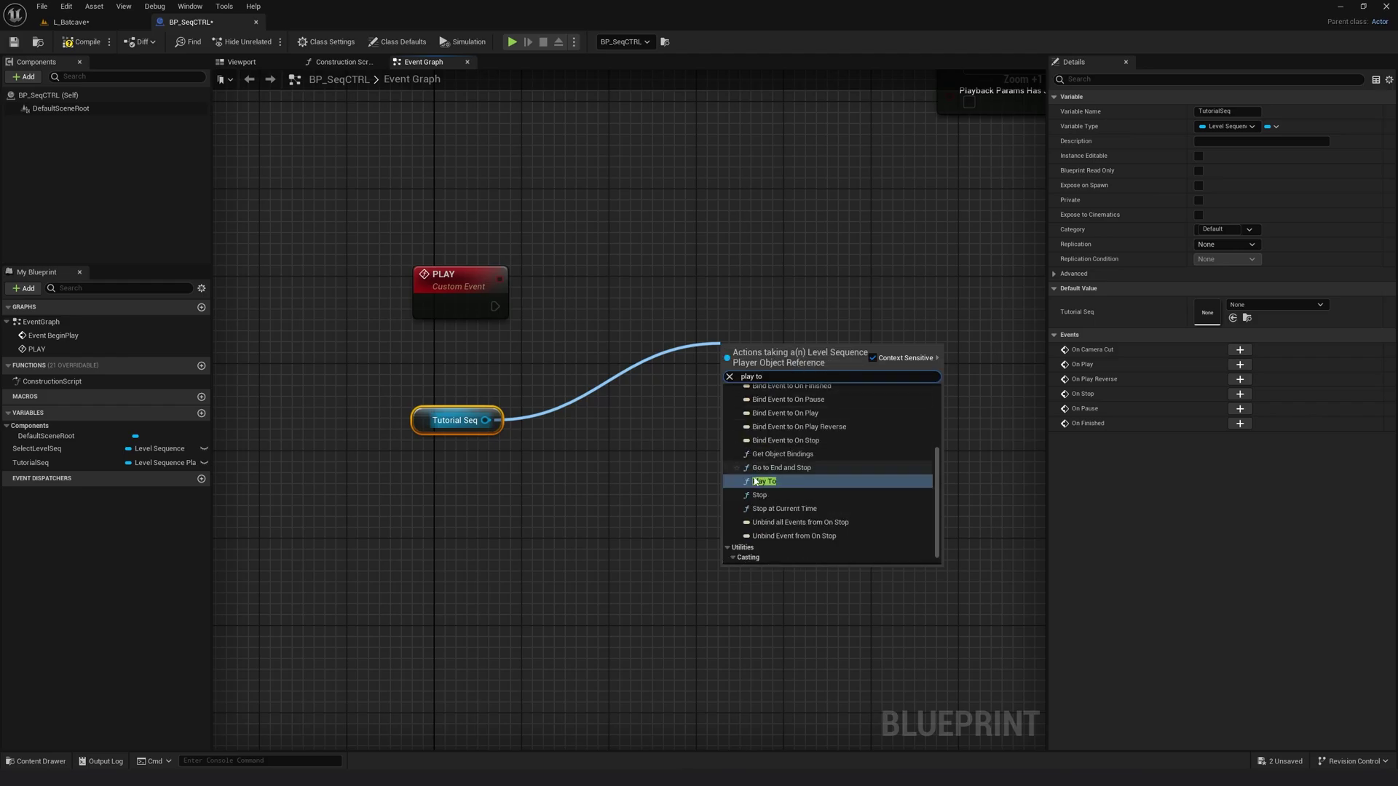
click(765, 522)
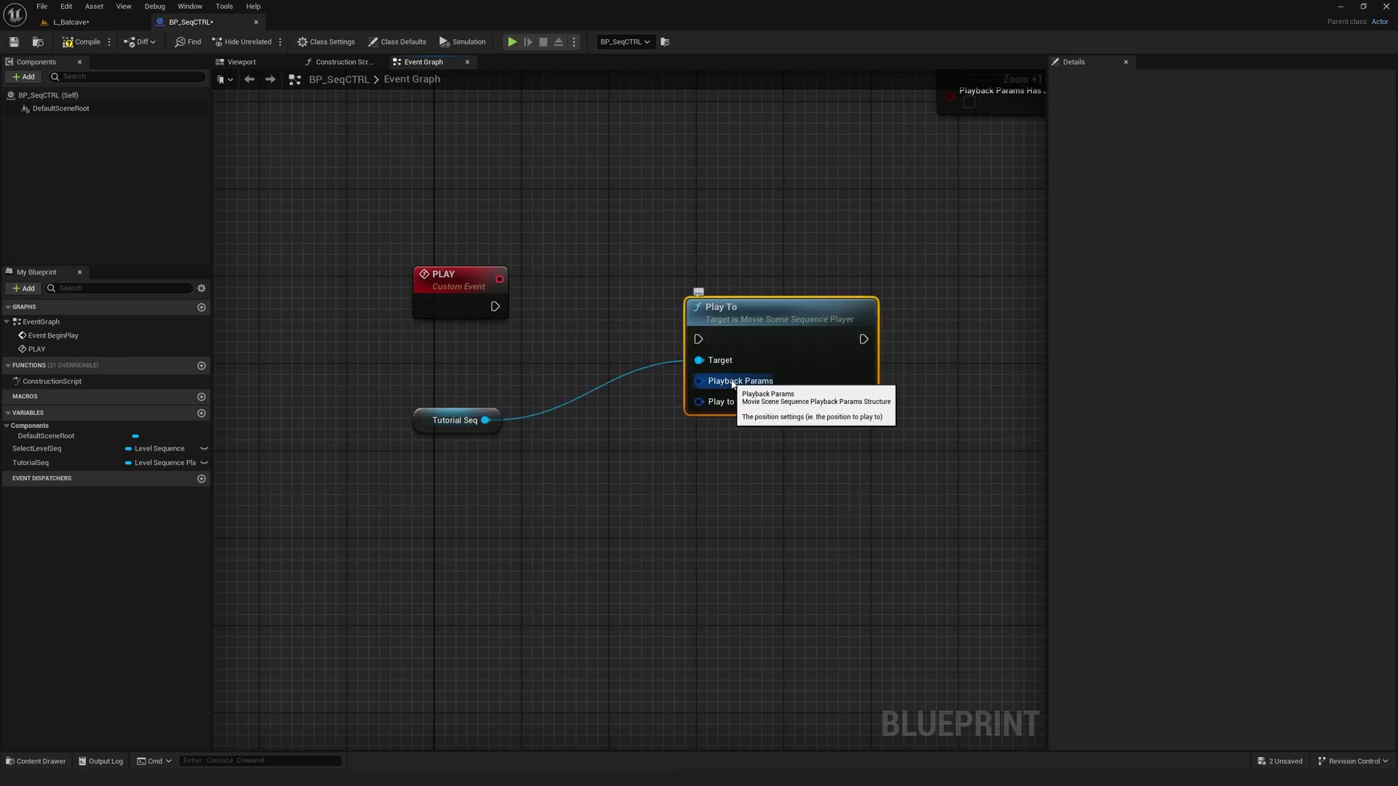
Step: Split the Play To node's Playback Params struct pin, with Marked Frame B and position type Marked Frame
right_click(732, 384)
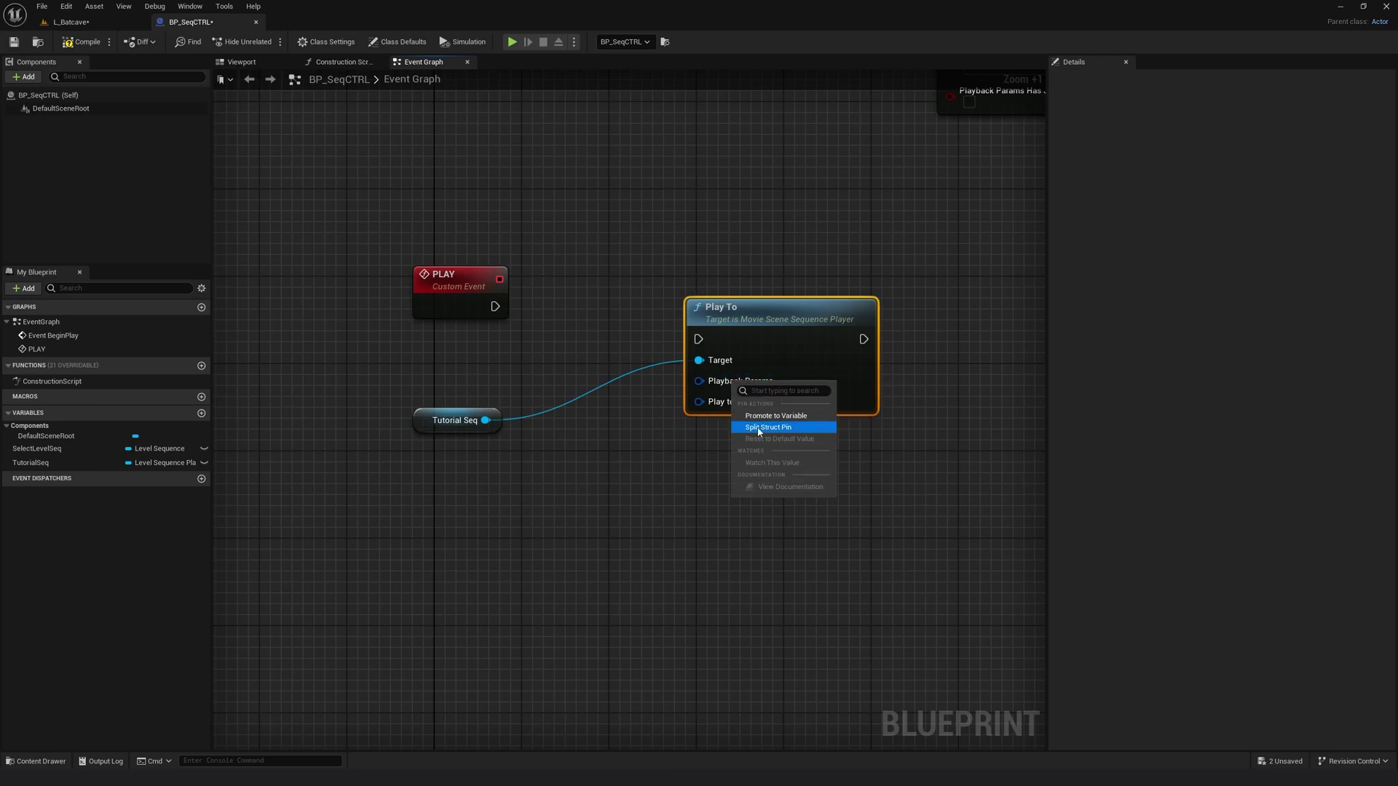
click(763, 429)
drag(817, 317, 838, 306)
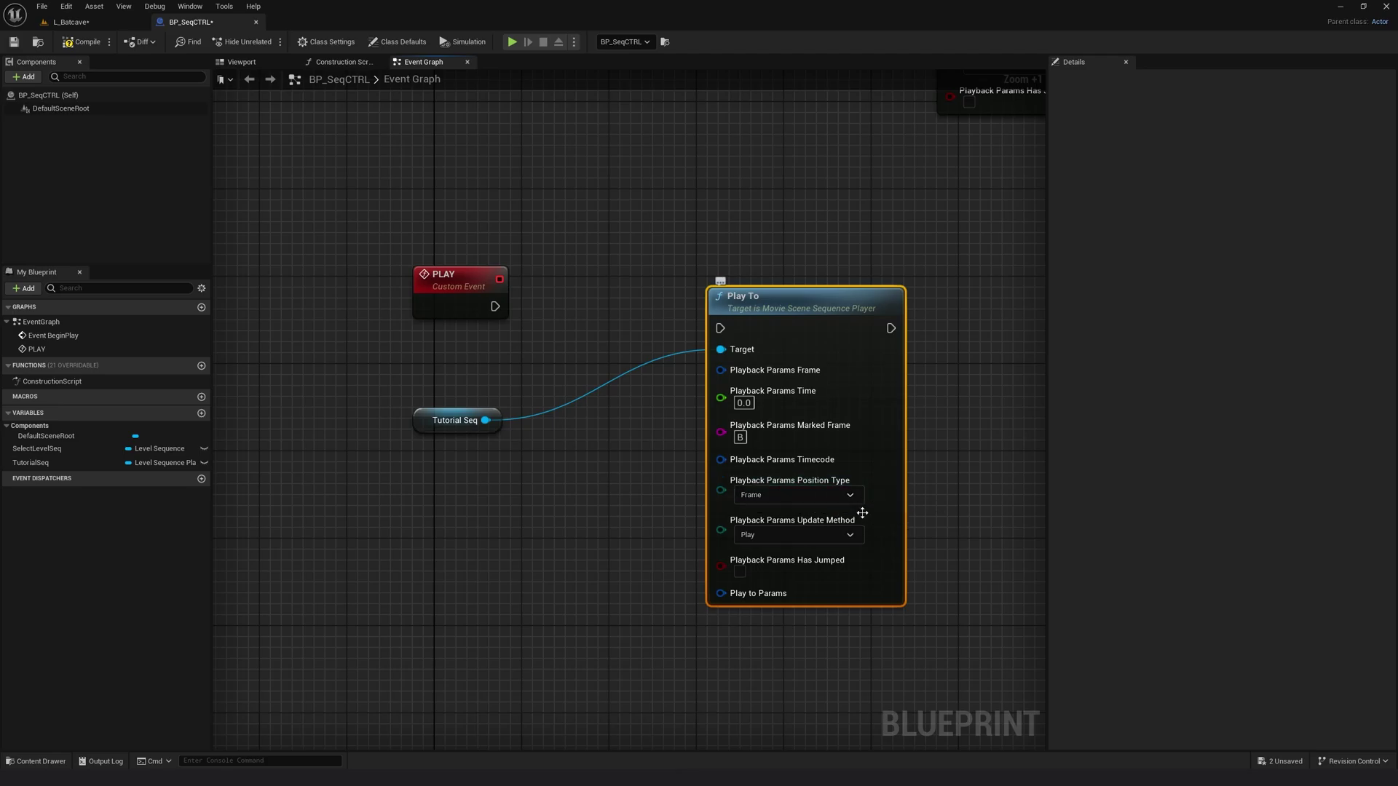
click(851, 495)
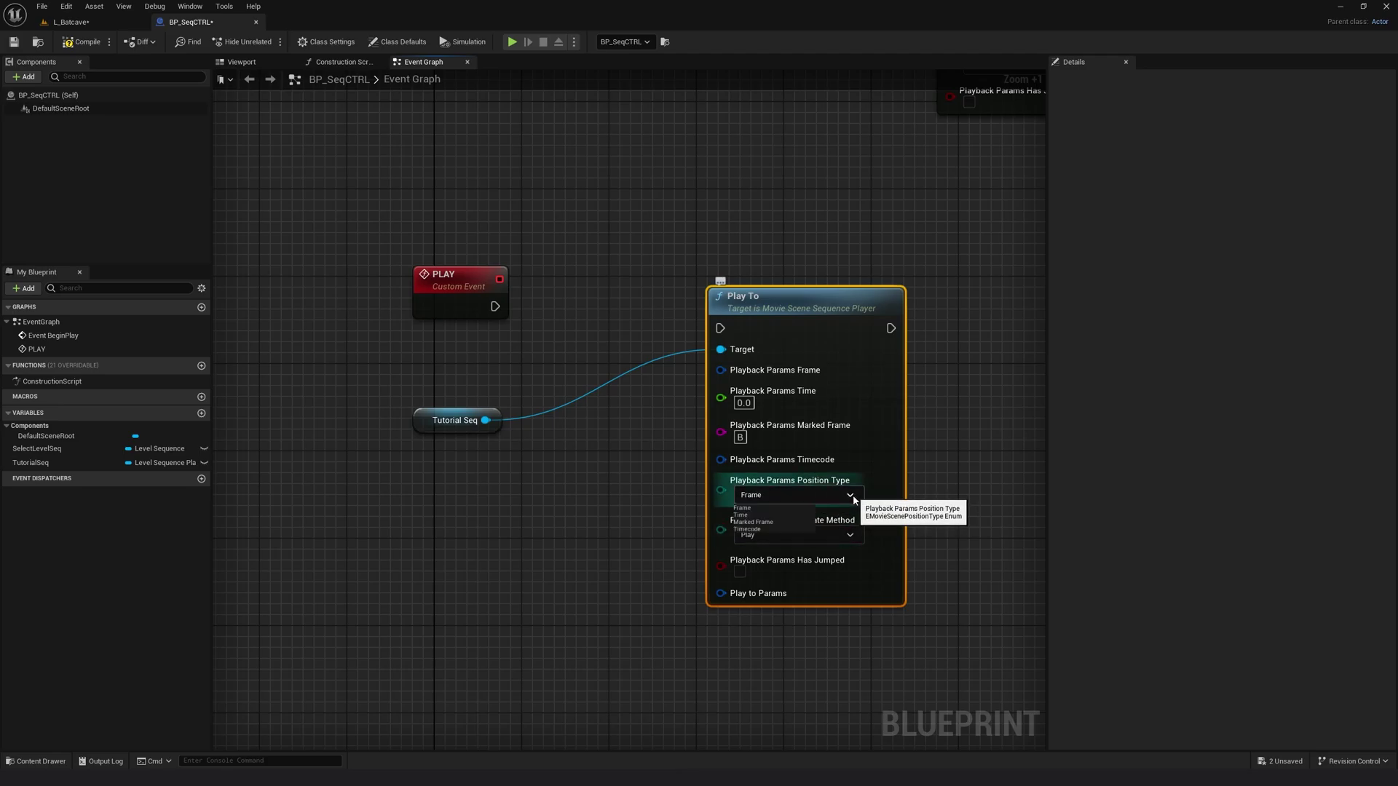
click(755, 522)
Step: Rename the PLAY custom event as PLAY A to B and wire it to the Play To node
drag(477, 285, 487, 305)
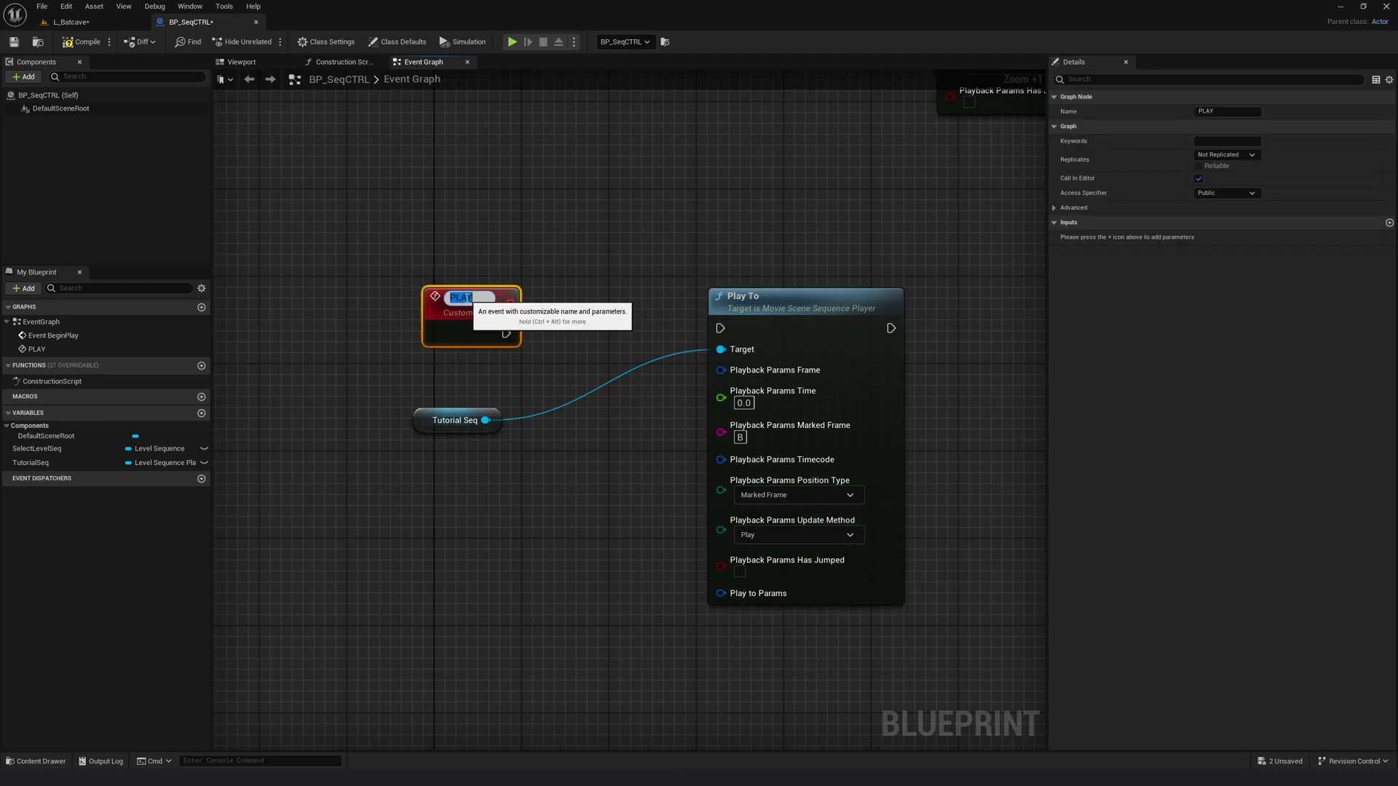
double_click(487, 305)
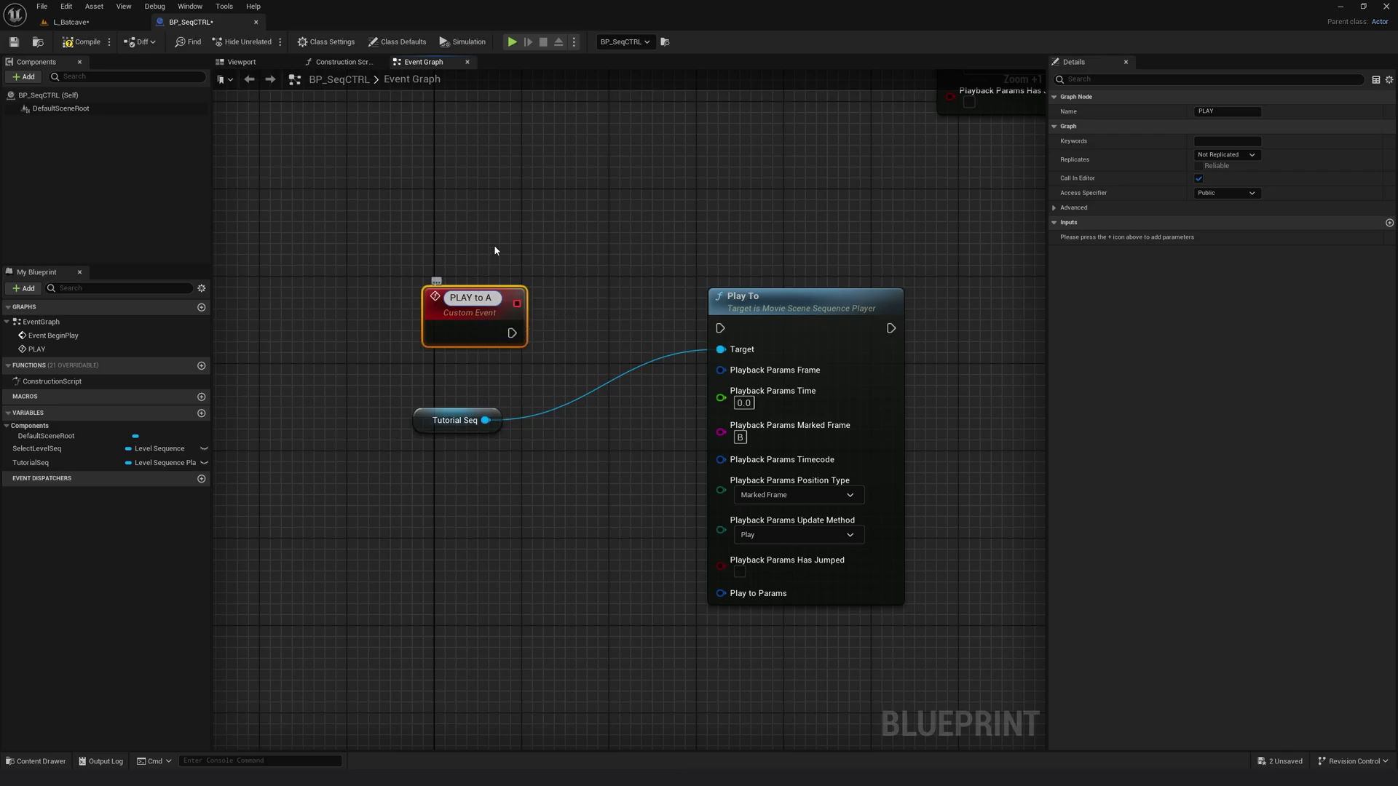
key(Return)
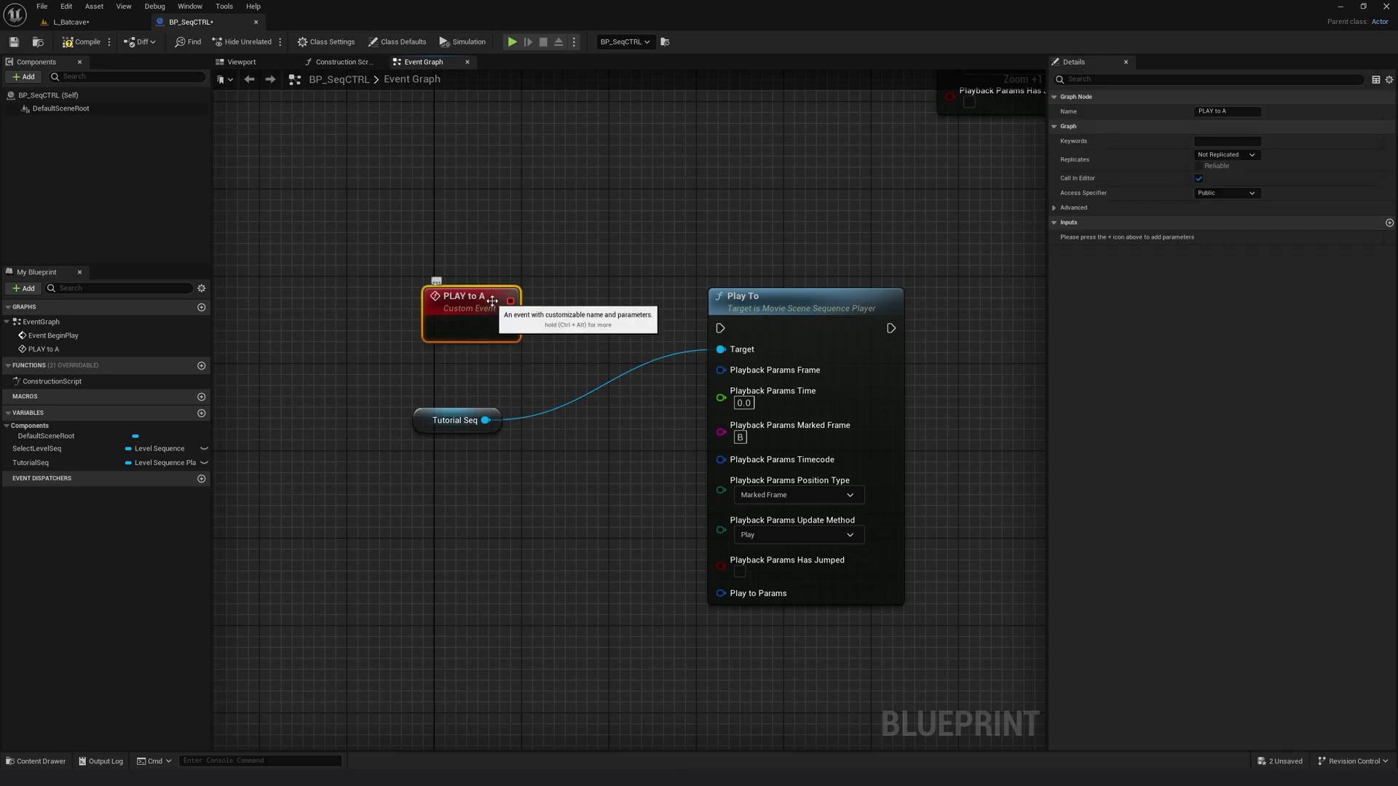
double_click(497, 299)
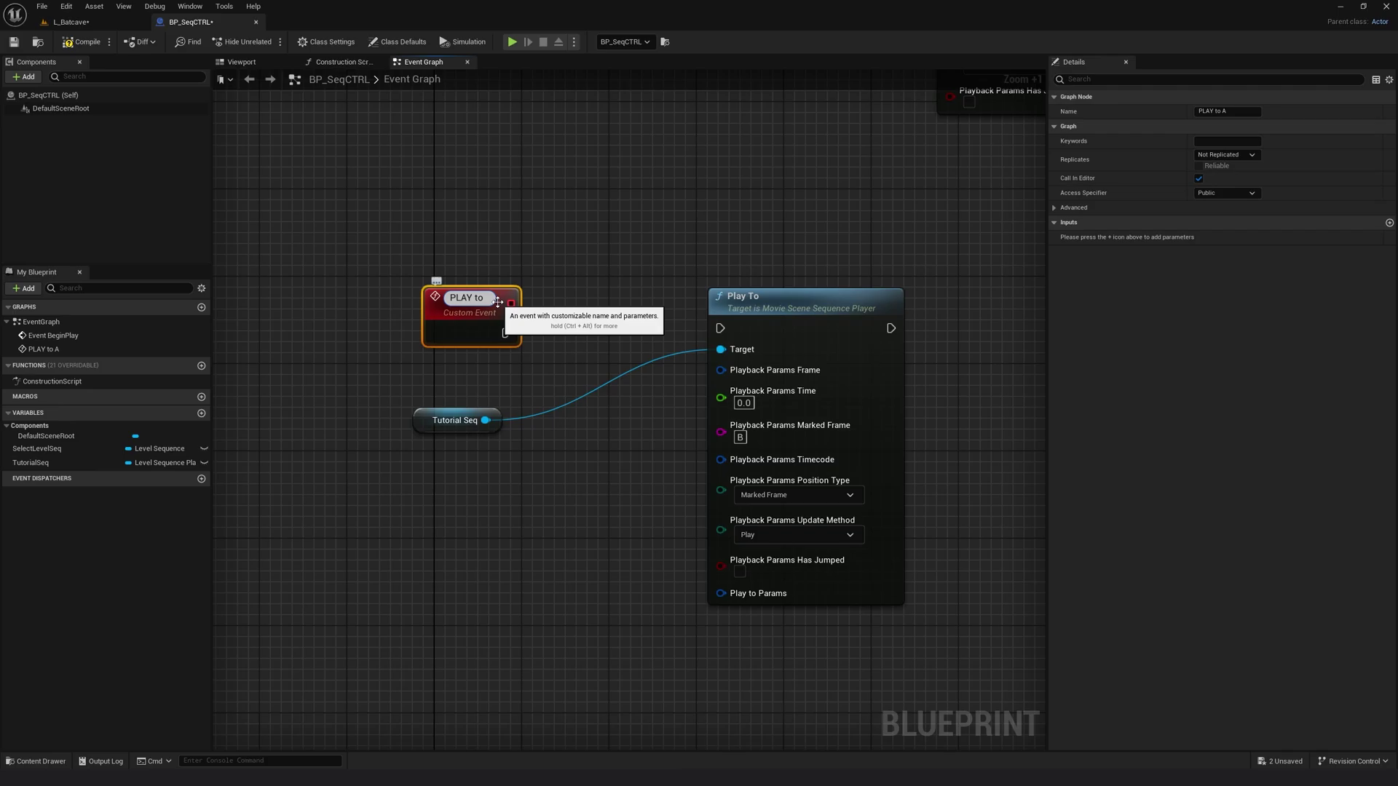
key(Return)
double_click(497, 304)
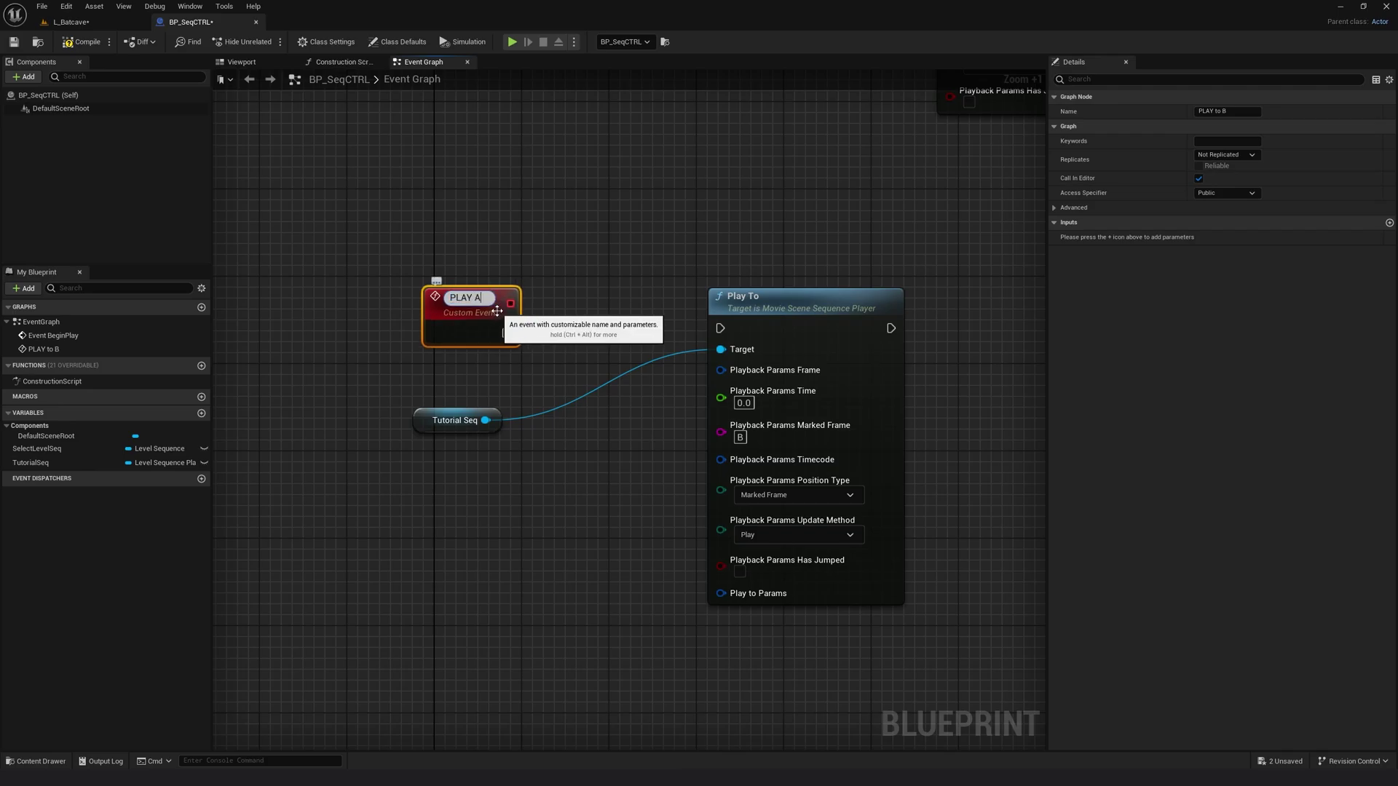
text(PLAY A to B)
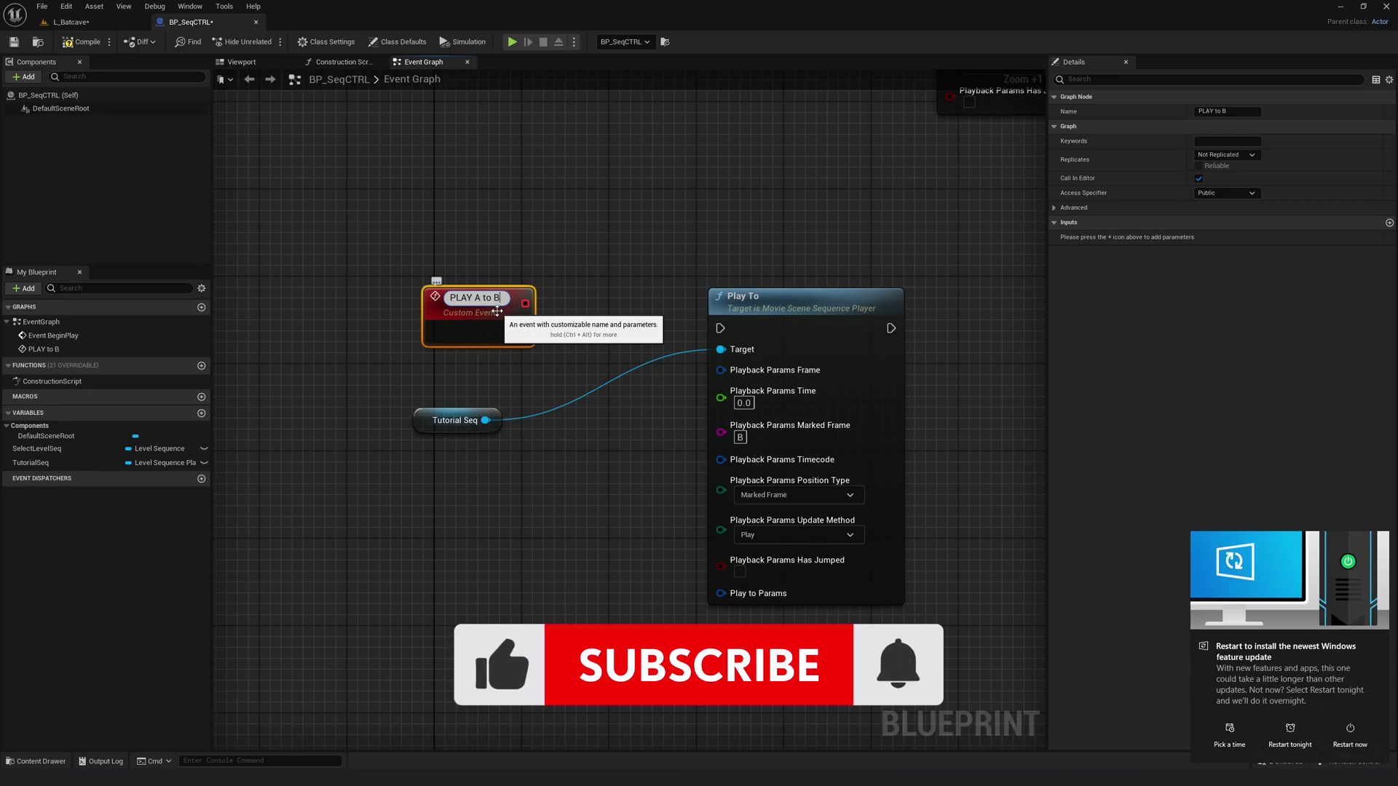
key(Return)
drag(496, 327, 721, 329)
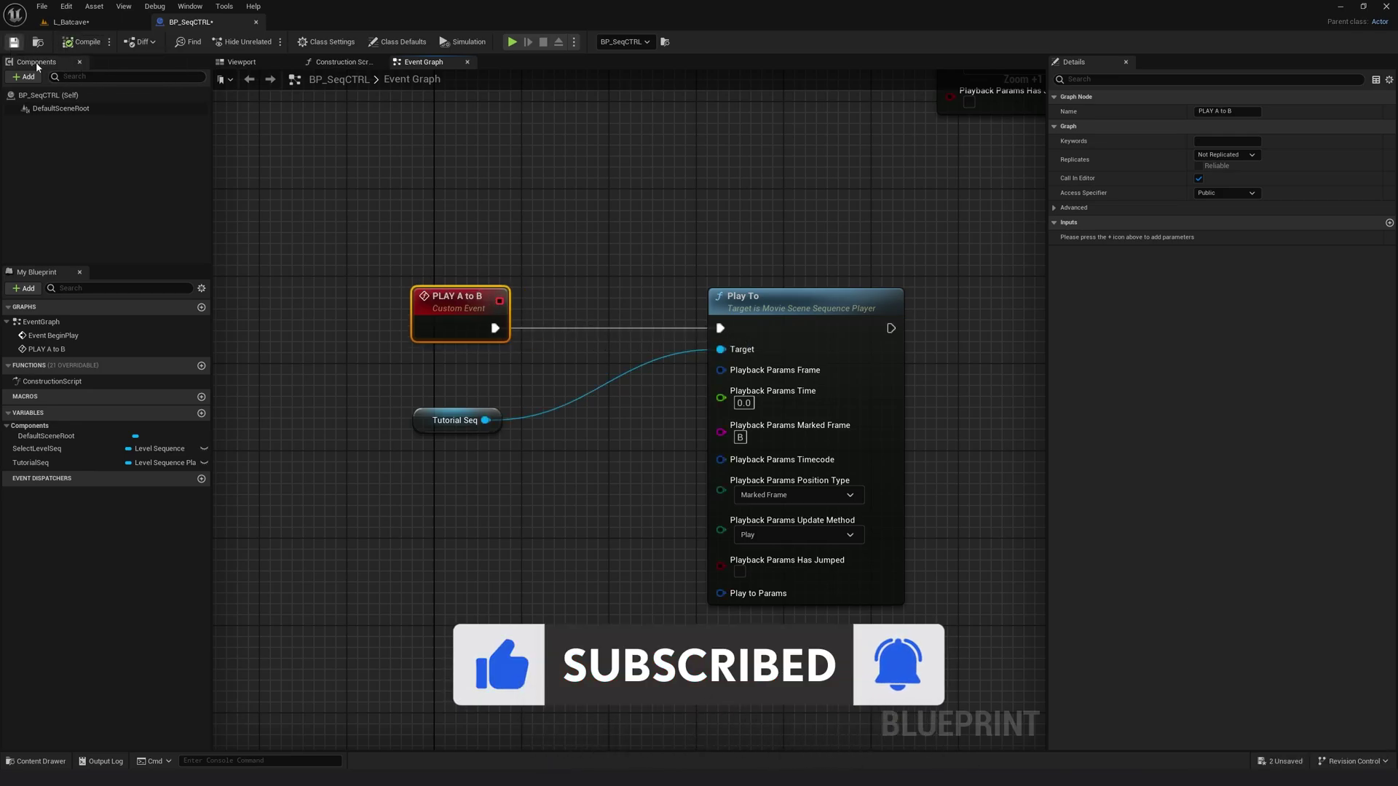
Step: Test L_Batcave in play mode by running BP_SeqCTRL's PLAY A to B event, and stop the simulation
click(103, 22)
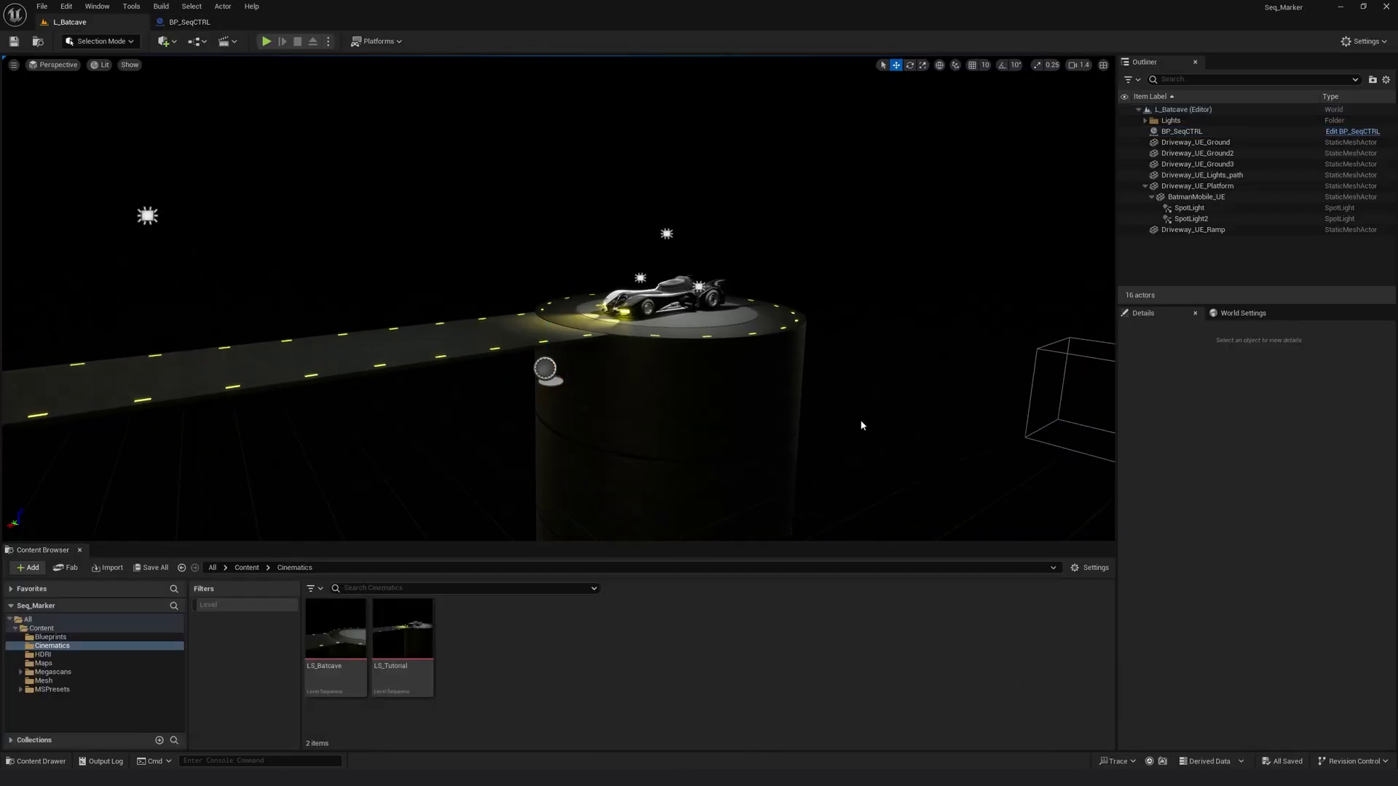
click(267, 41)
click(1183, 198)
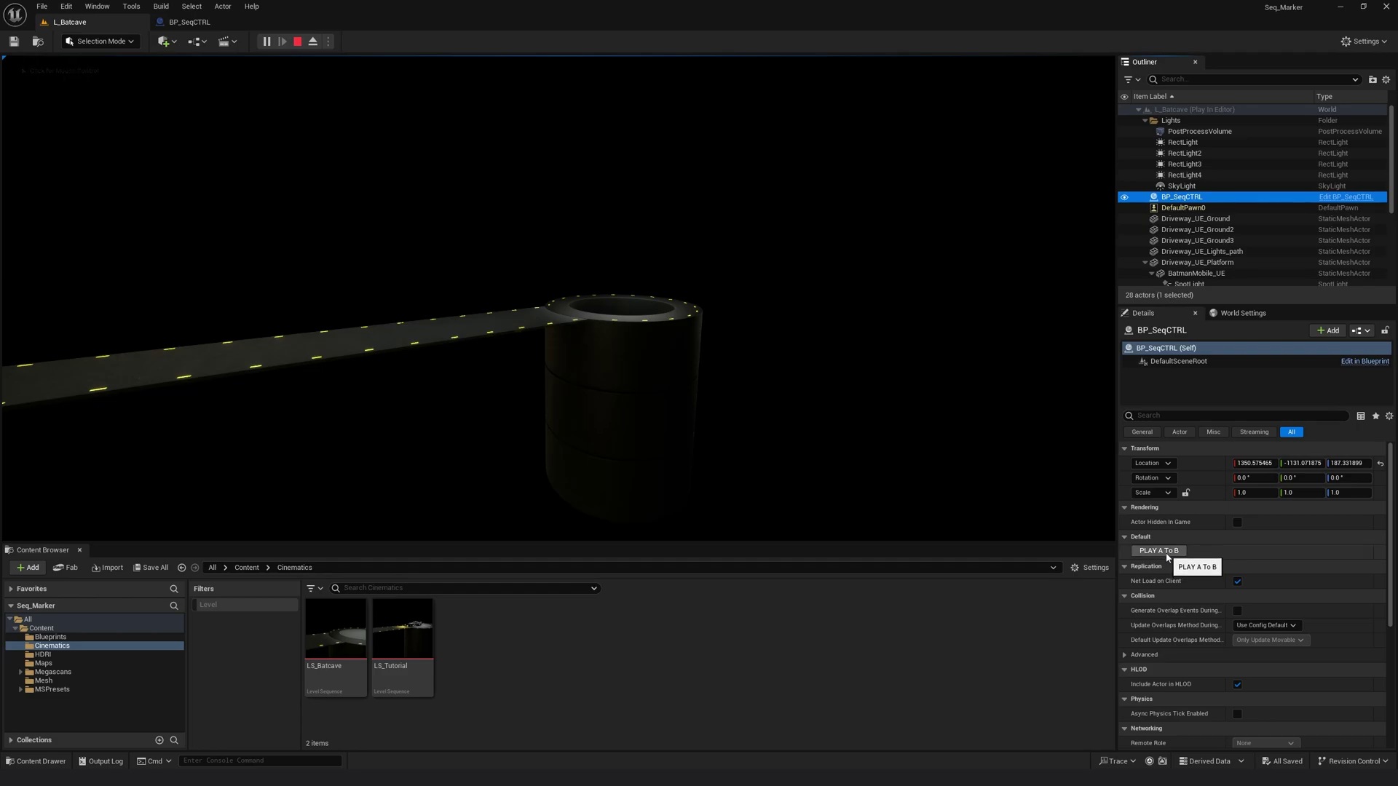
click(1158, 551)
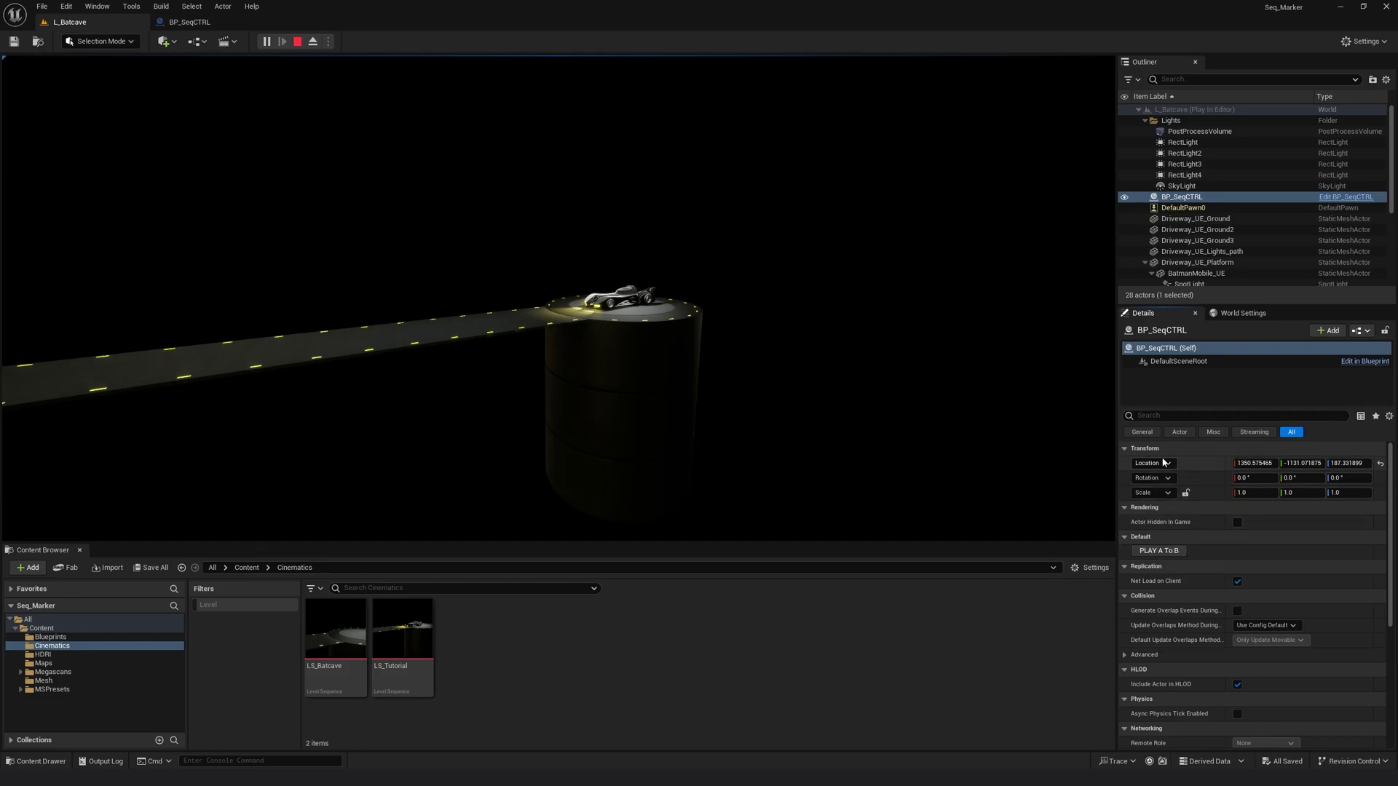
click(298, 42)
Step: Open LS_Tutorial, scrub the timeline from mark A to mark B, close Sequencer and return to the BP_SeqCTRL graph
double_click(420, 642)
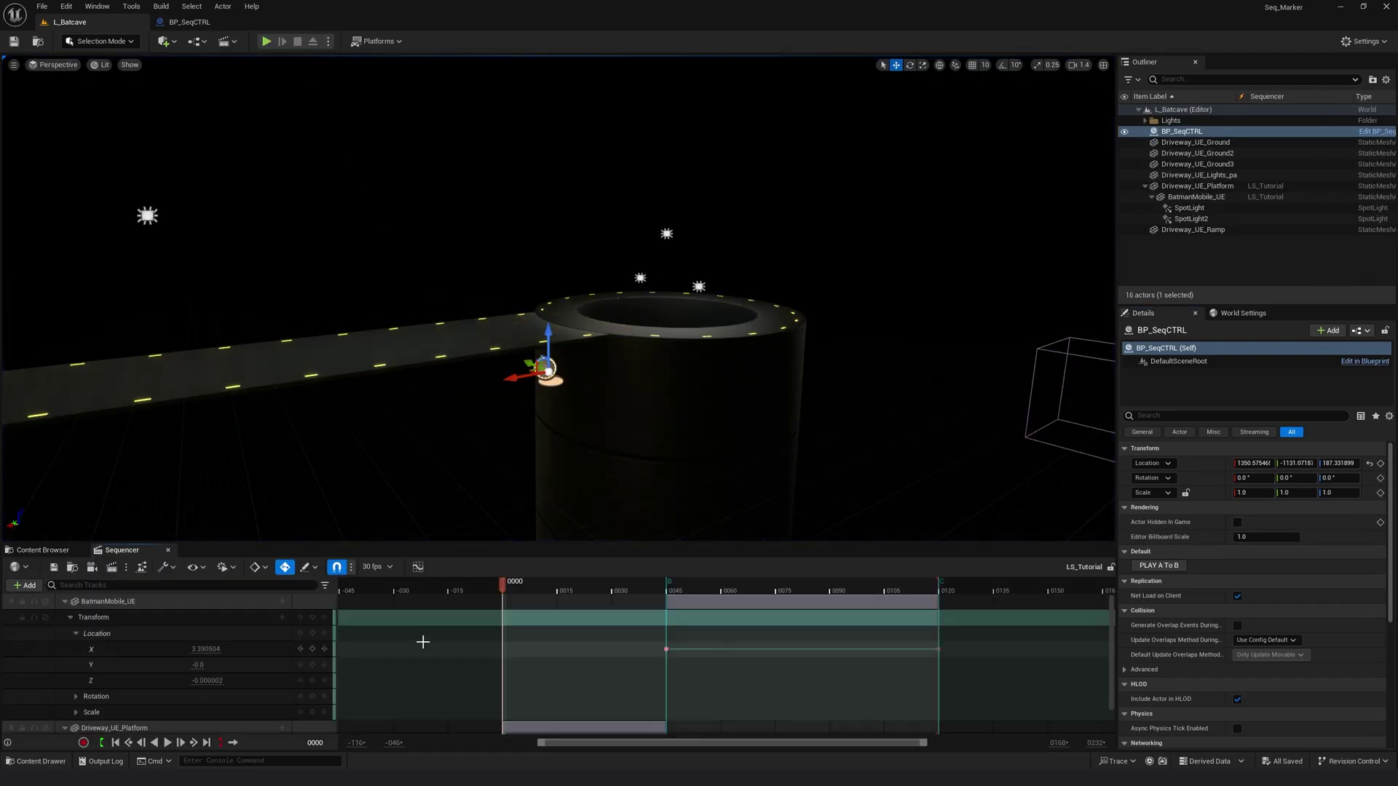
drag(510, 581, 535, 581)
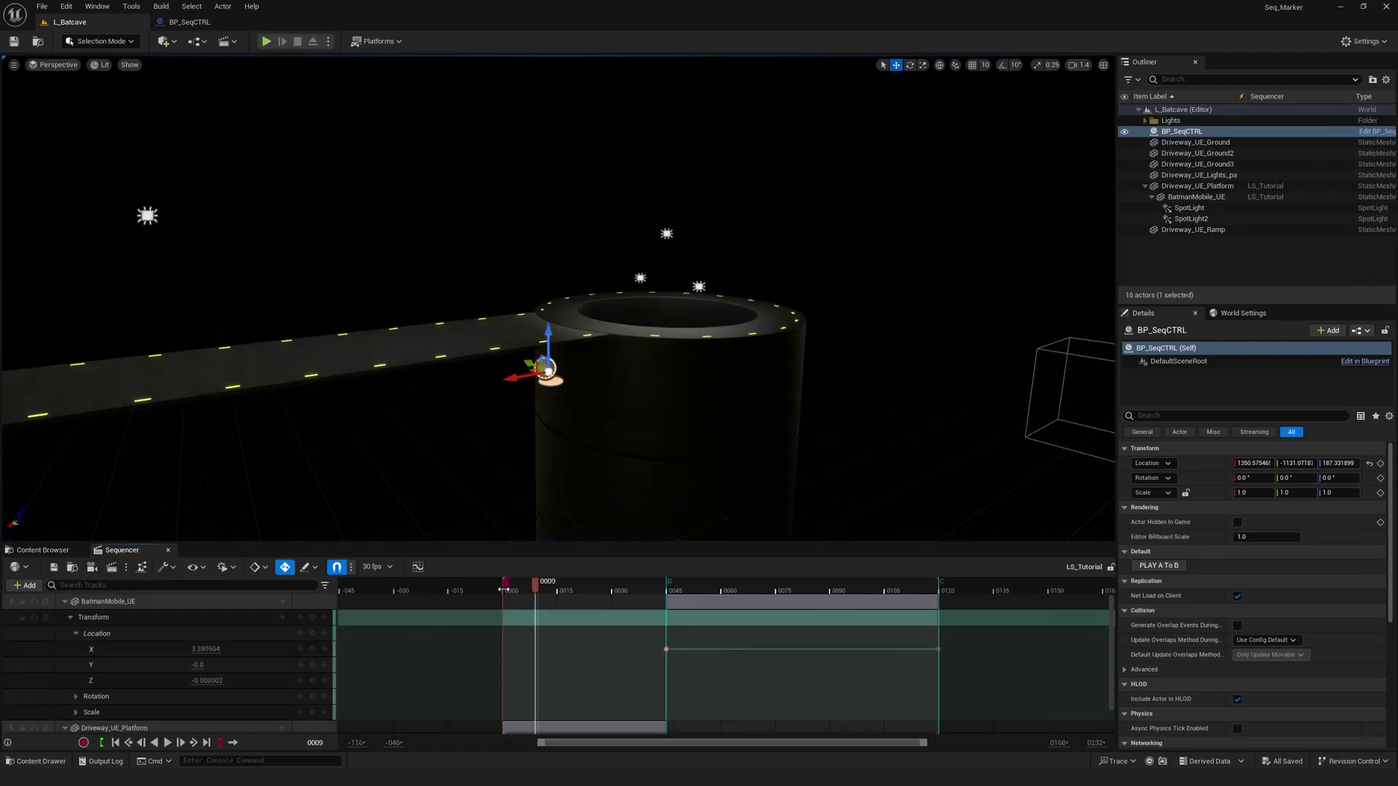
drag(547, 588, 672, 591)
click(169, 551)
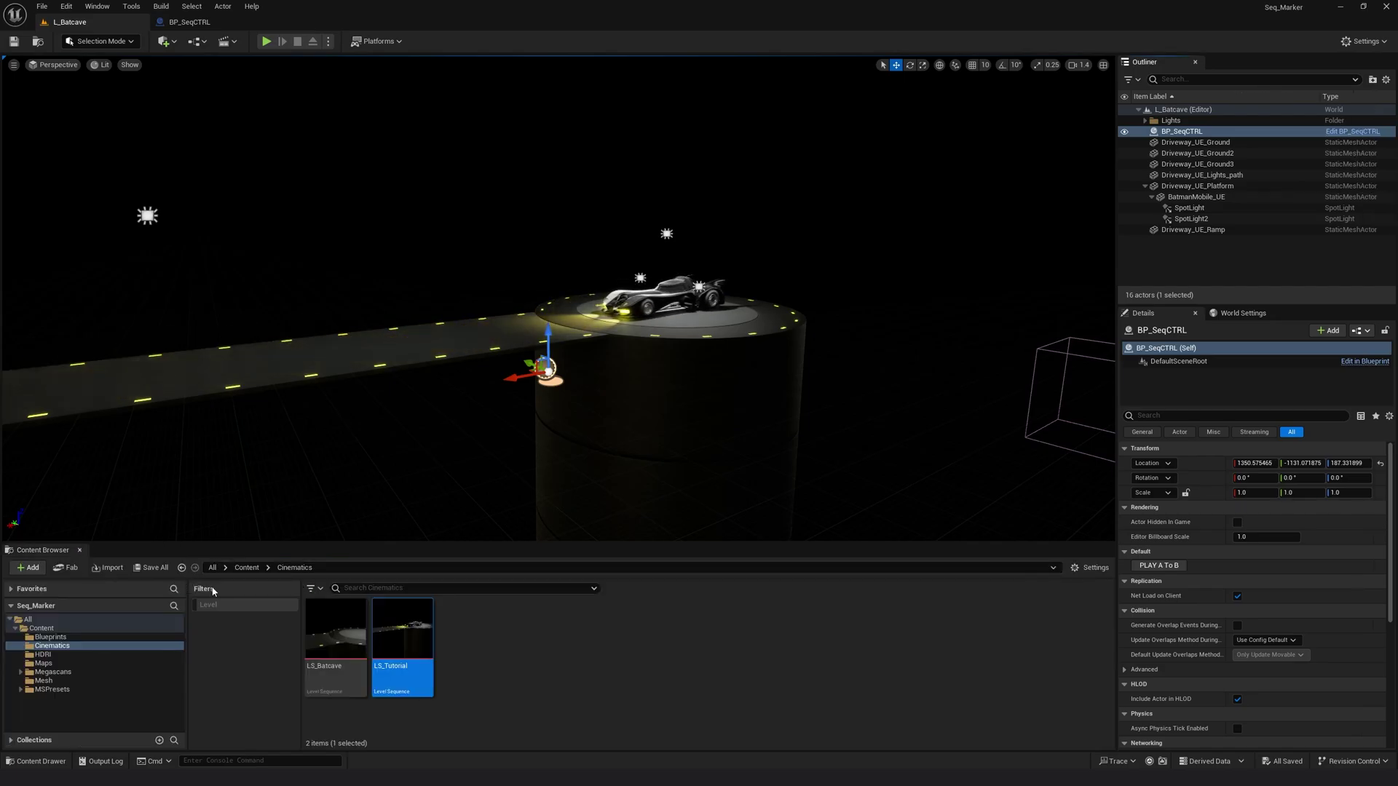
click(190, 21)
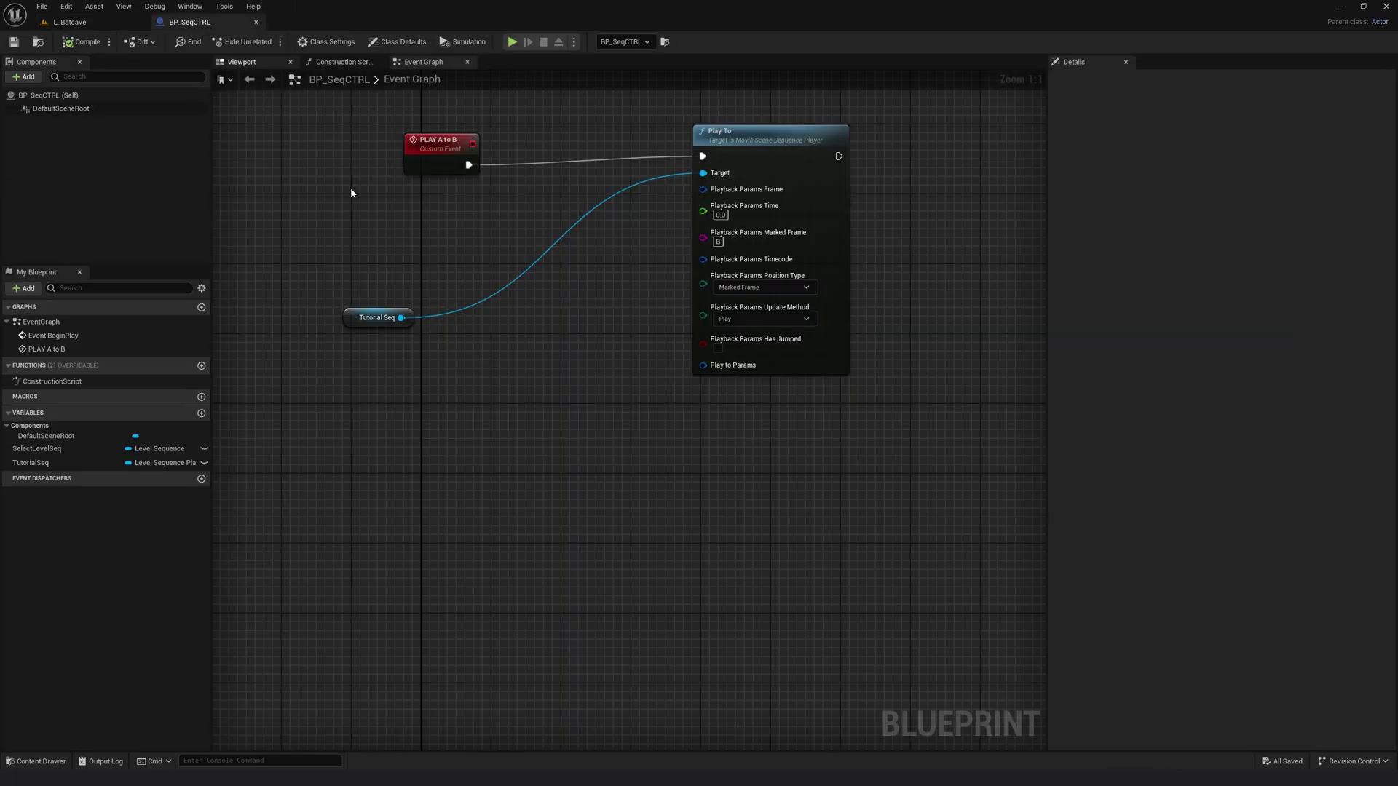
Step: Align the PLAY A to B event with Play To, paste a copy of the event below and name it PLAY B to C
click(446, 164)
drag(446, 164, 437, 156)
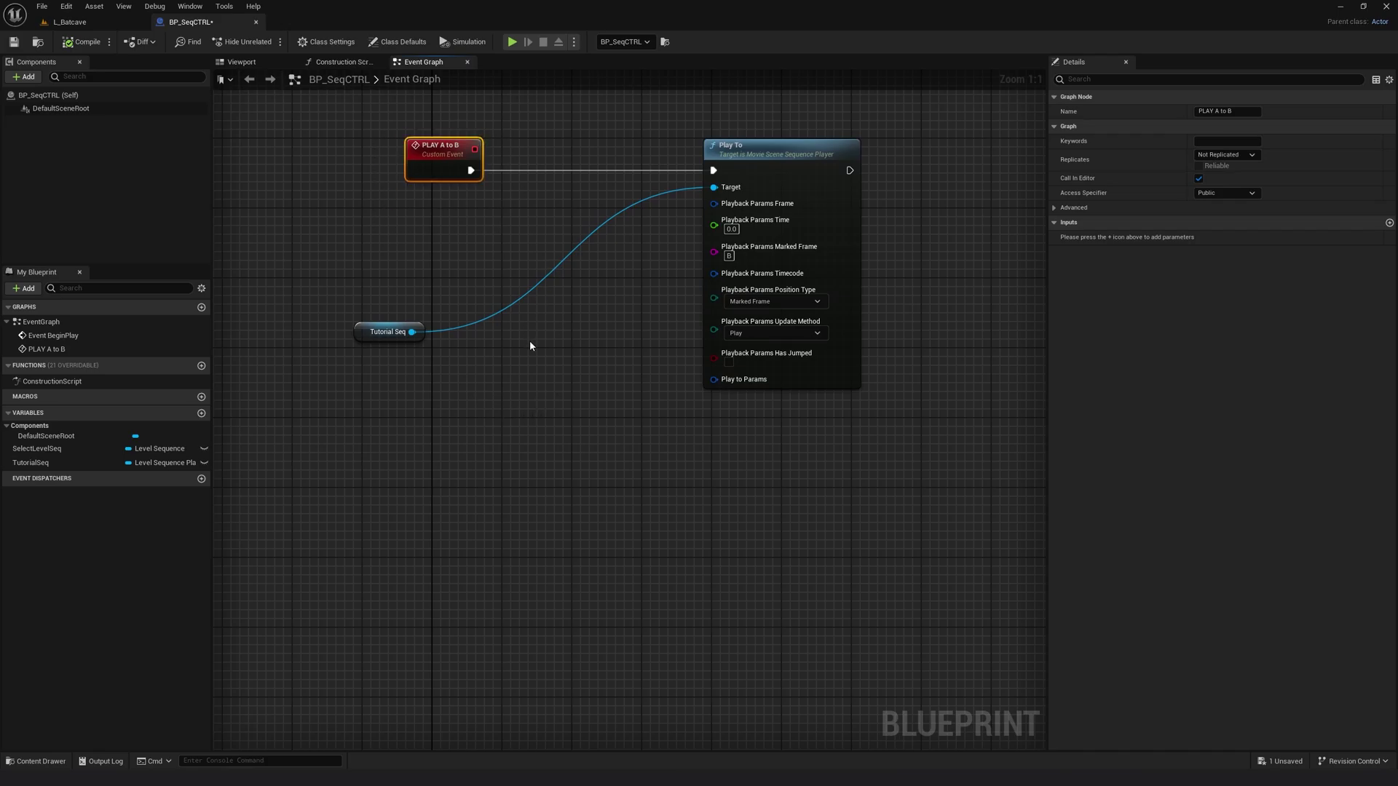
key(ctrl+c)
key(ctrl+v)
drag(561, 351, 447, 458)
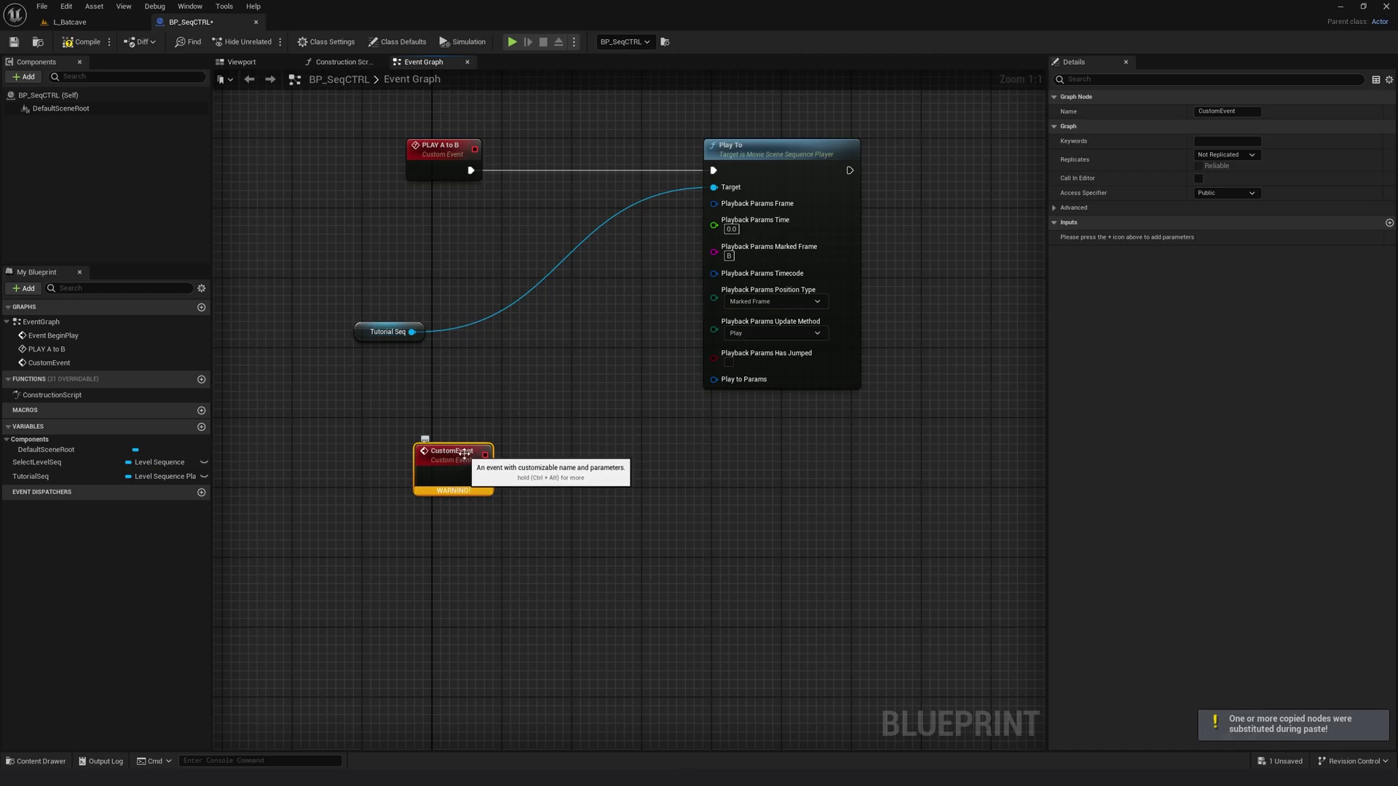
double_click(447, 458)
text(PLA)
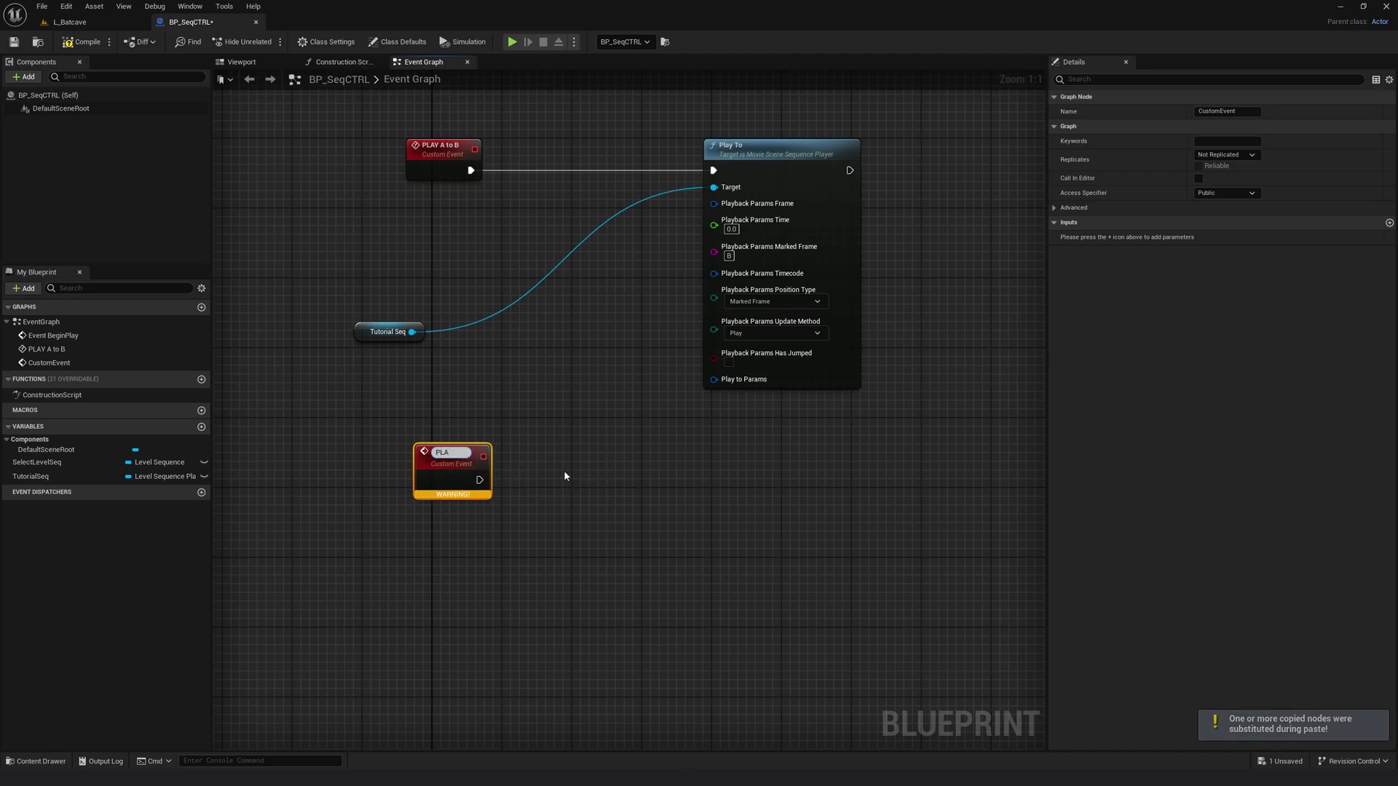
text(Y B)
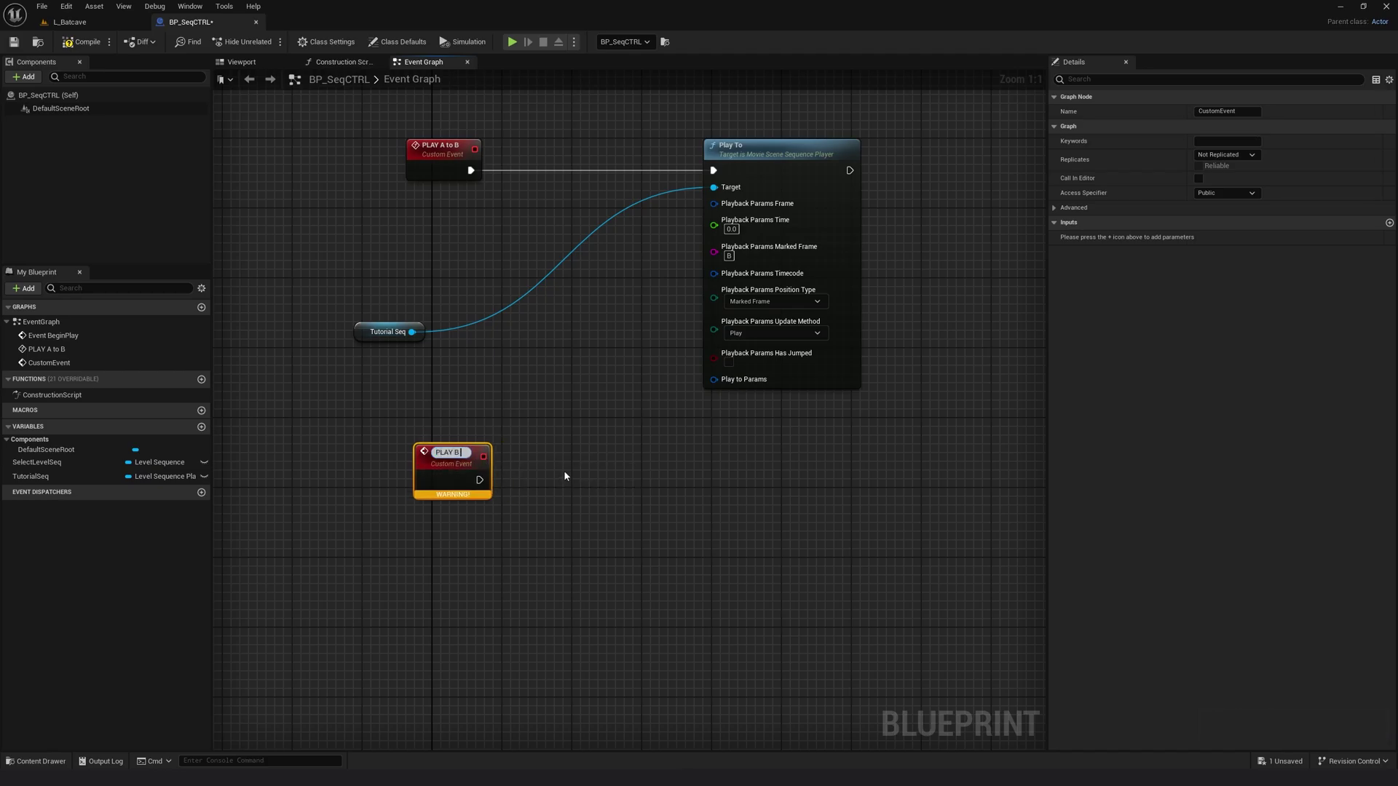
text( to C)
click(563, 469)
Step: Add a Set Playback Position node from the Tutorial Seq reference, beside the PLAY B to C event
scroll(396, 259, up, 1)
drag(396, 259, 717, 517)
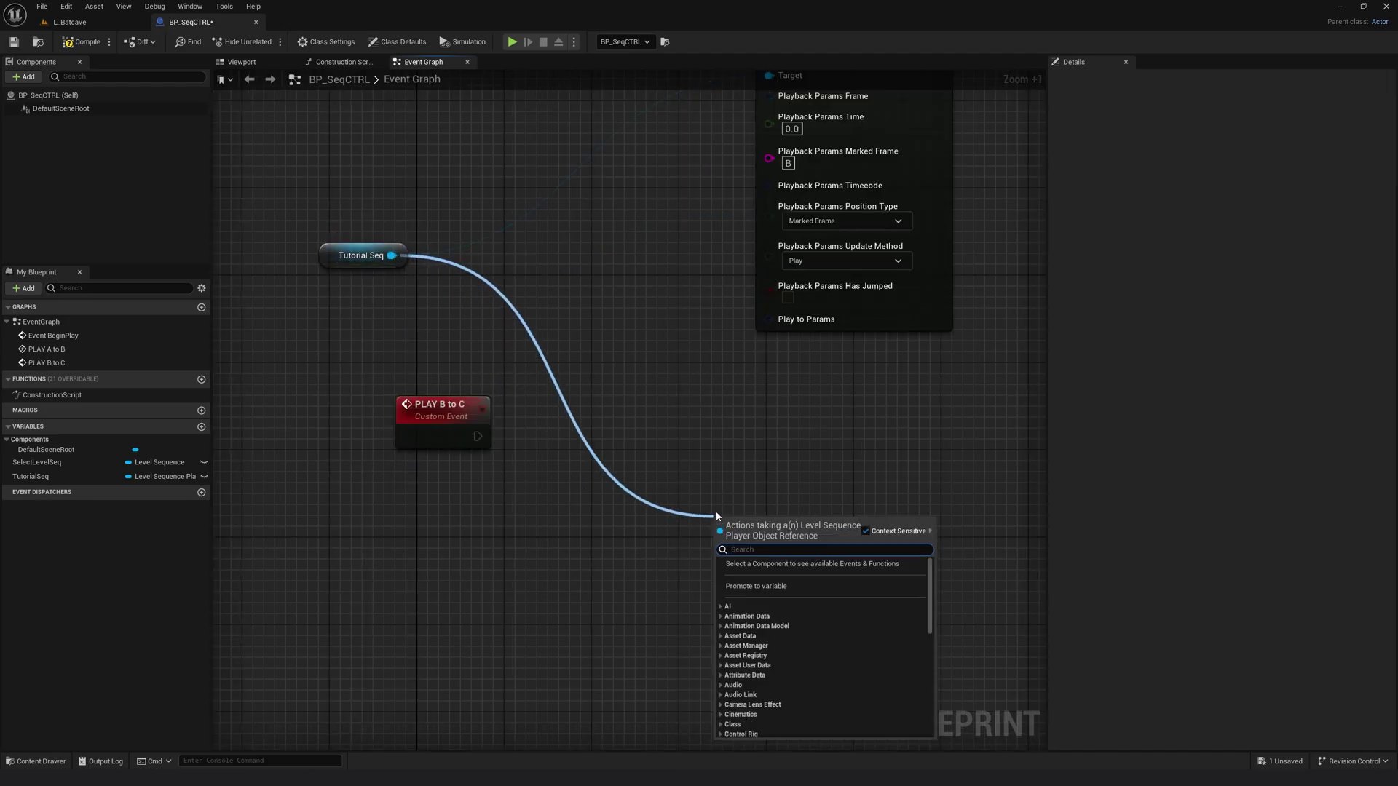
text(set play)
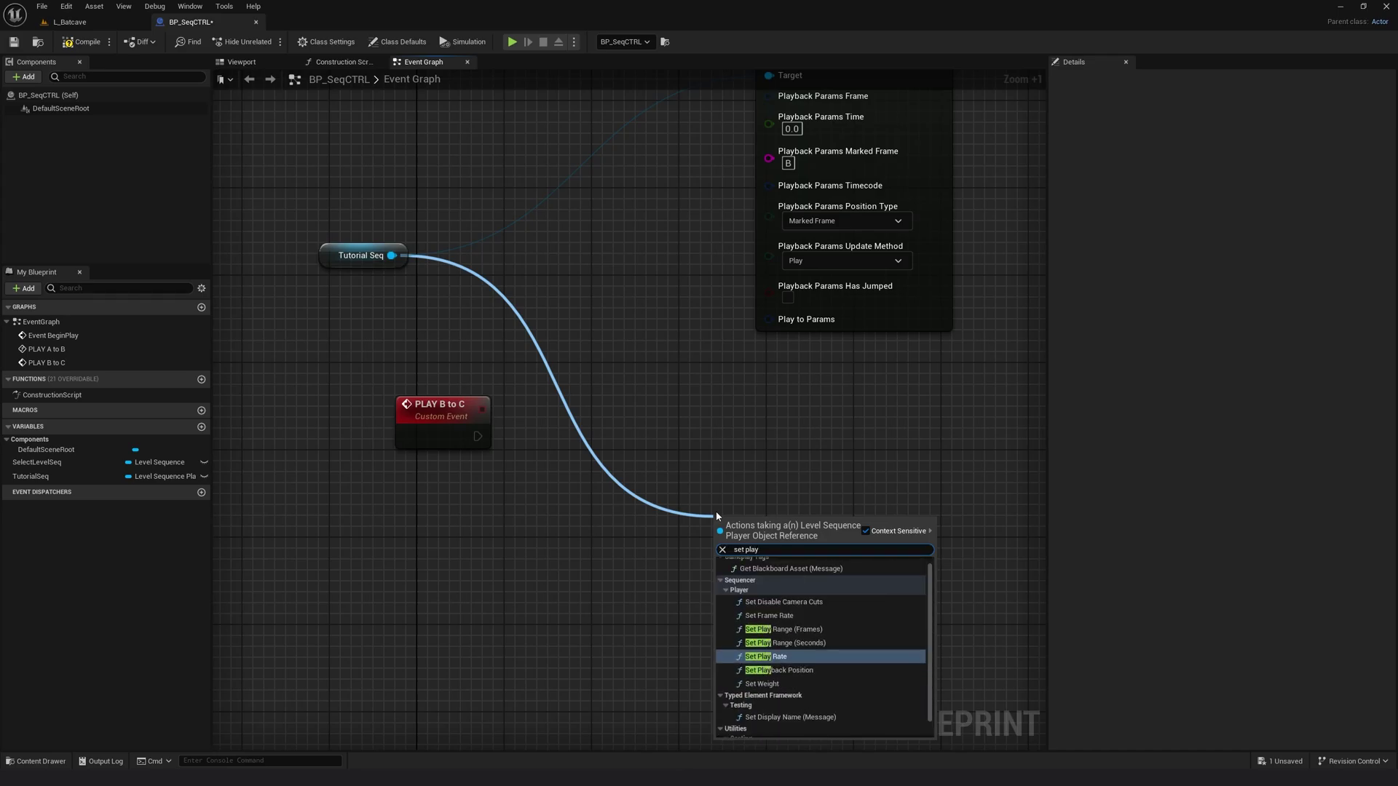
click(798, 670)
drag(757, 529, 735, 420)
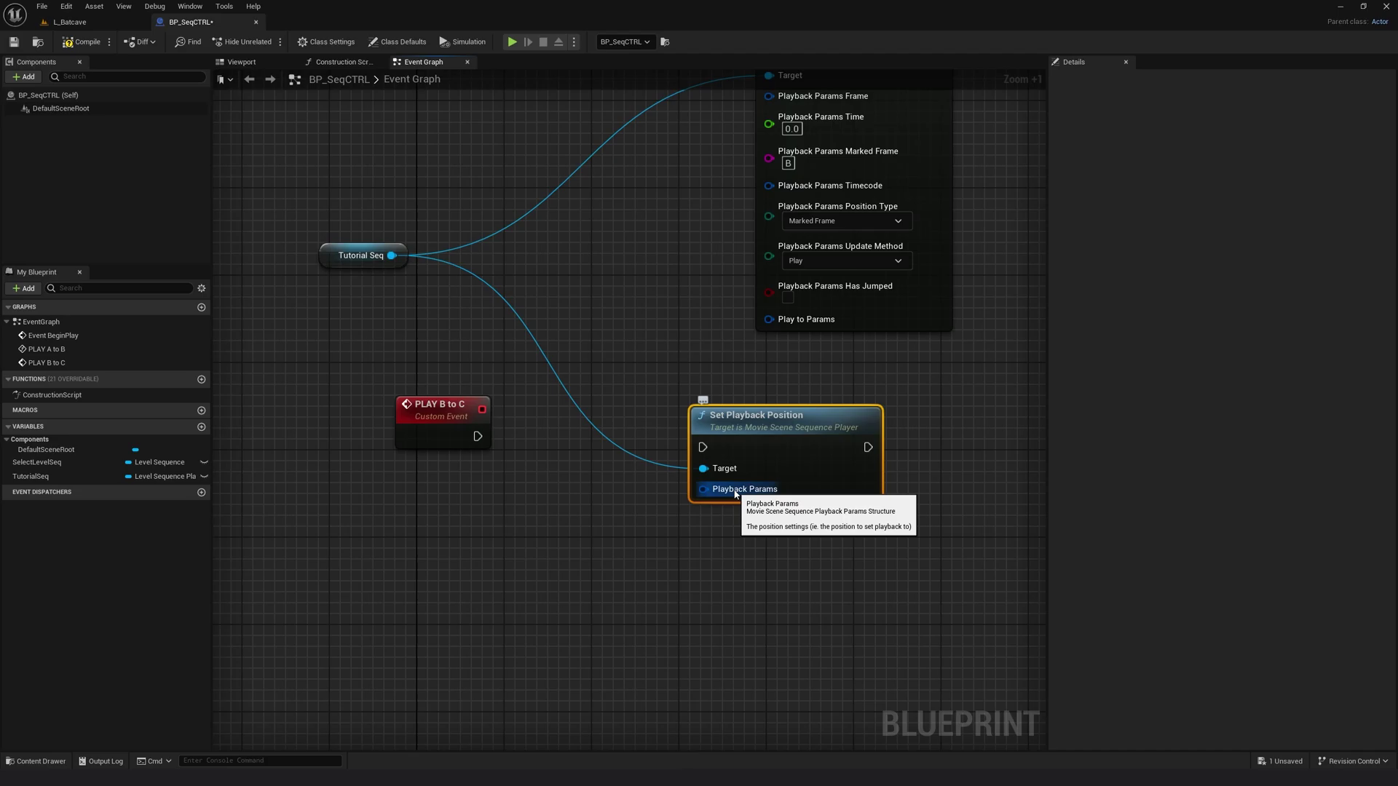
Step: Split the Set Playback Position node's Playback Params pin, set Marked Frame to B and position type to Marked Frame
right_click(737, 495)
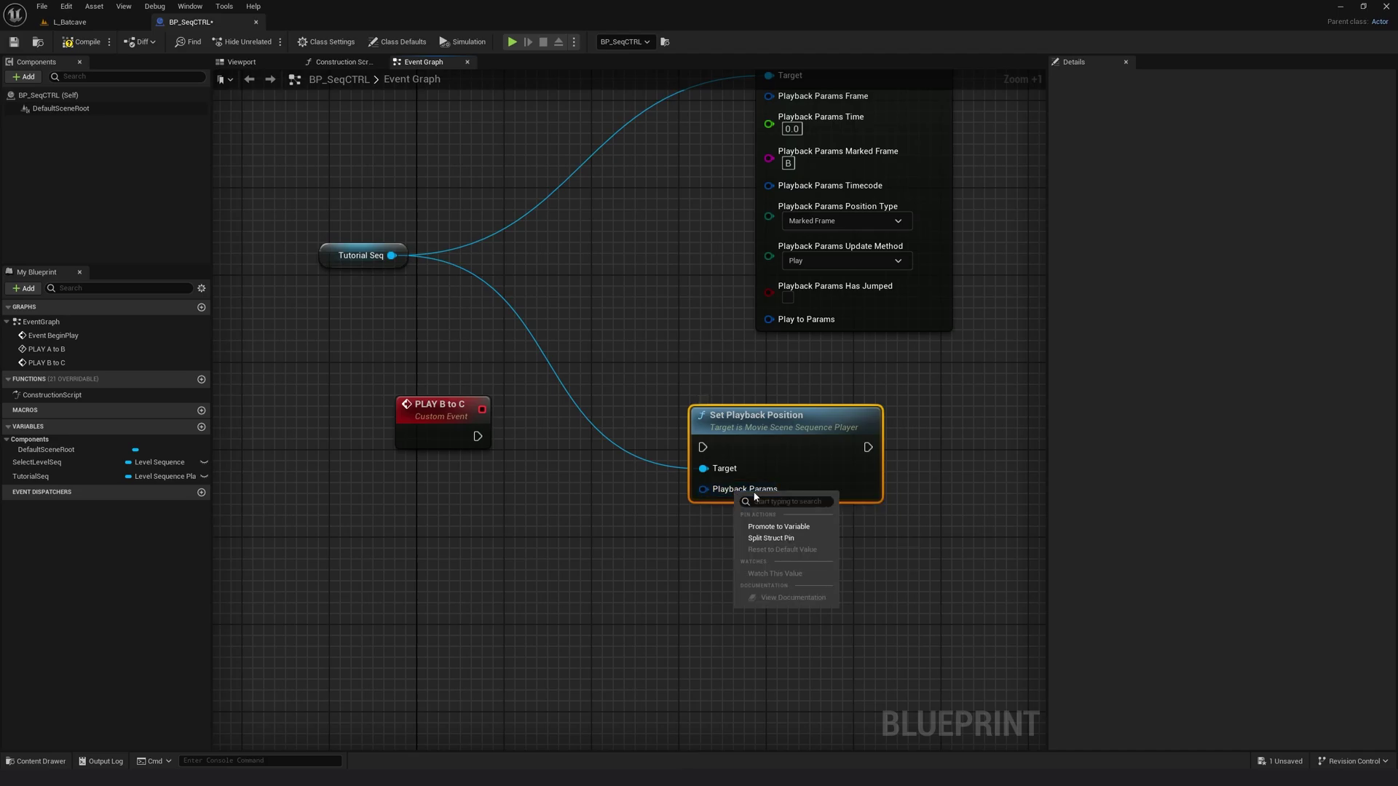
click(770, 538)
drag(449, 425, 427, 426)
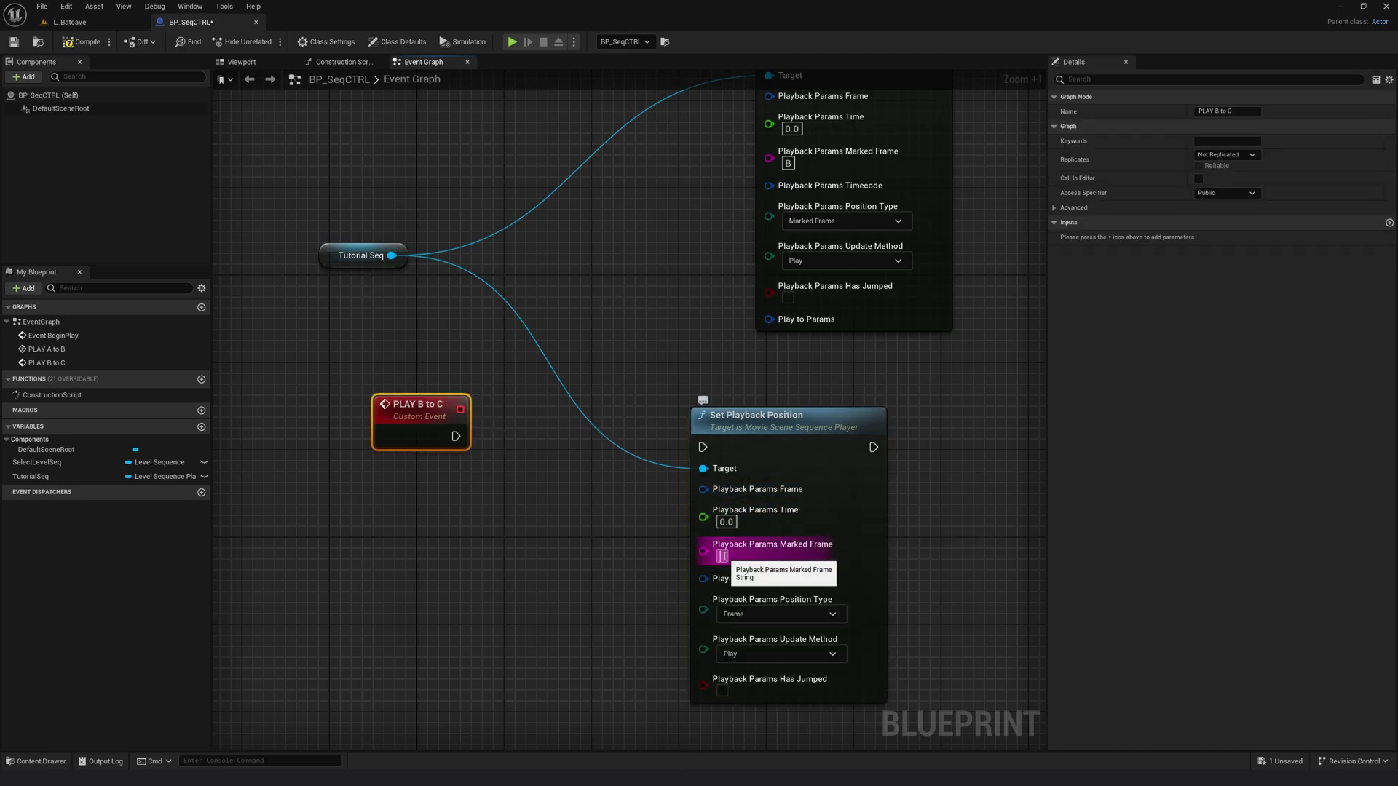
drag(762, 439, 751, 439)
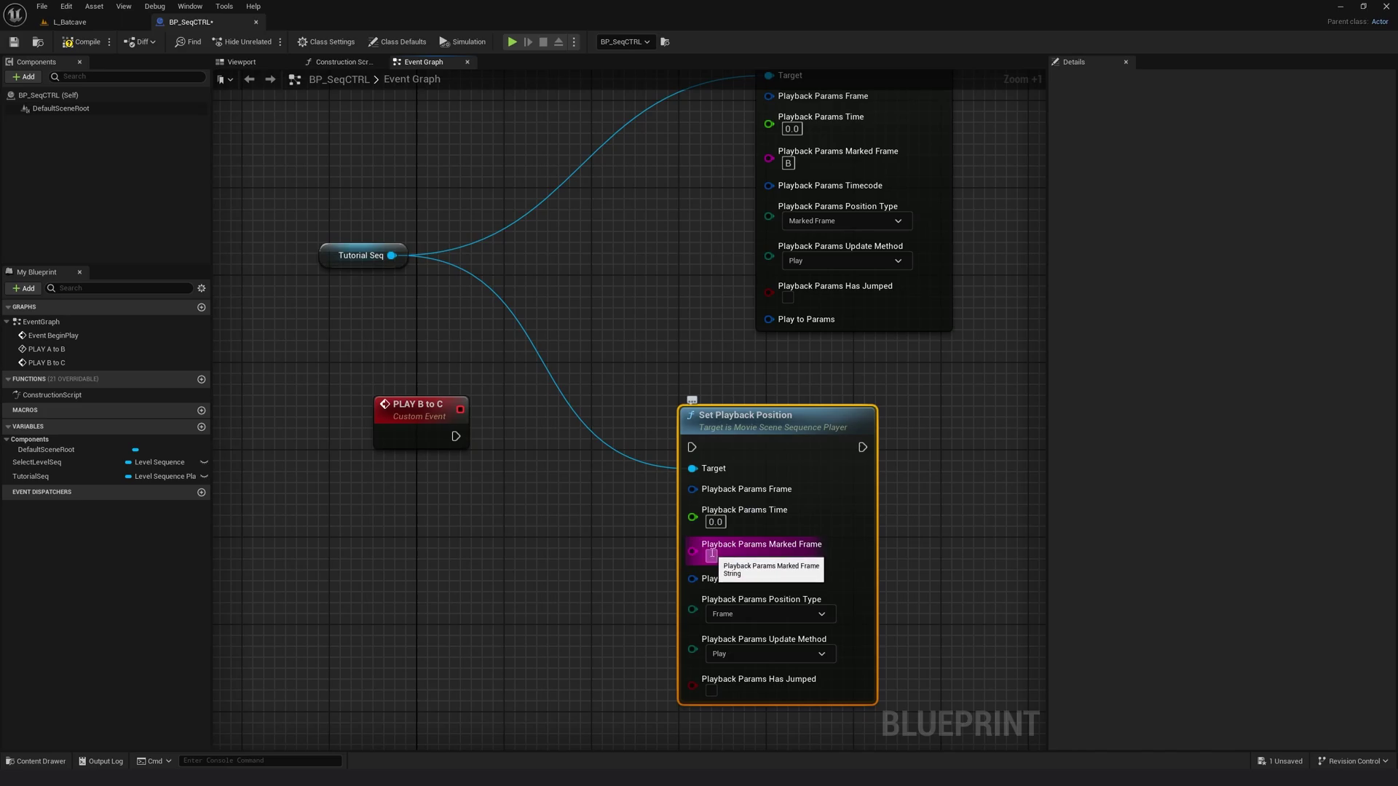
text(B)
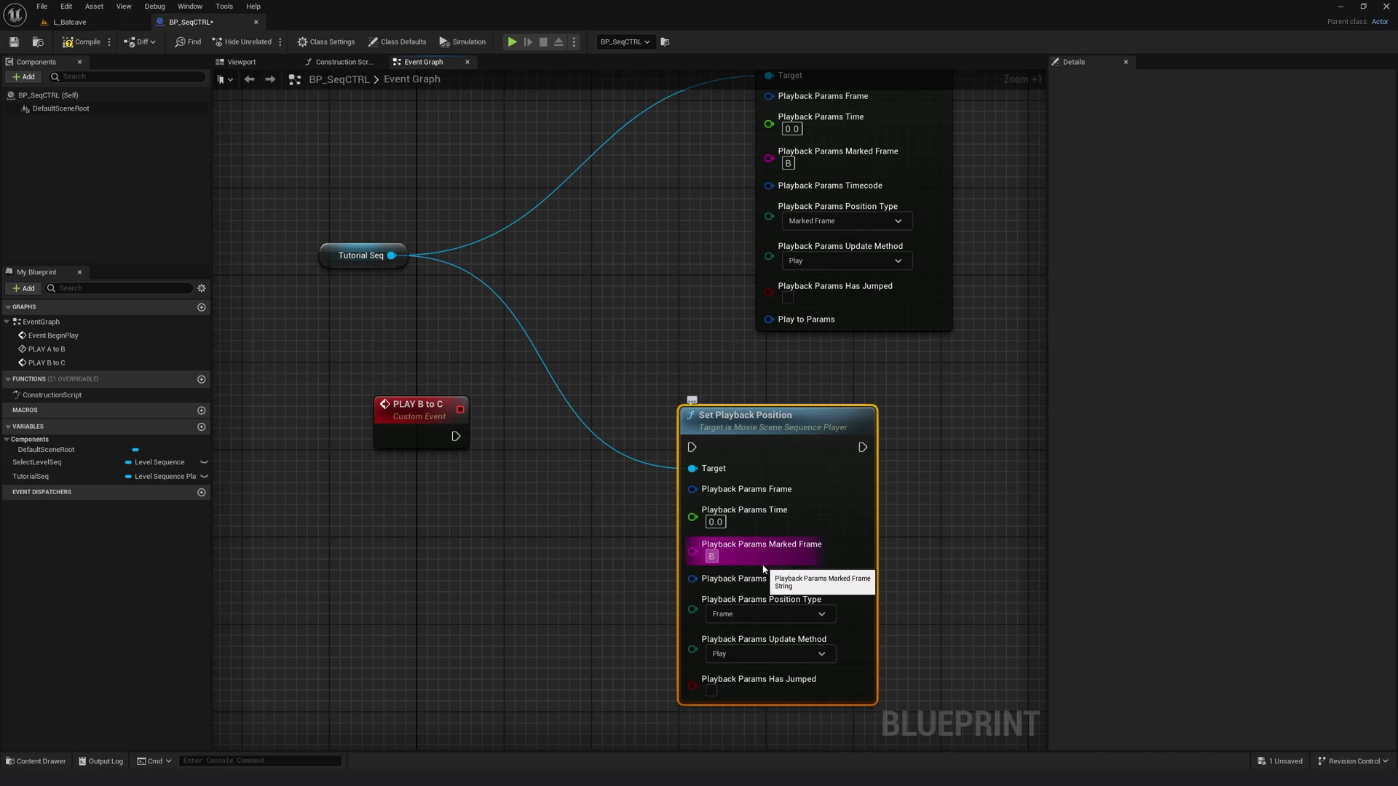
drag(754, 452, 776, 442)
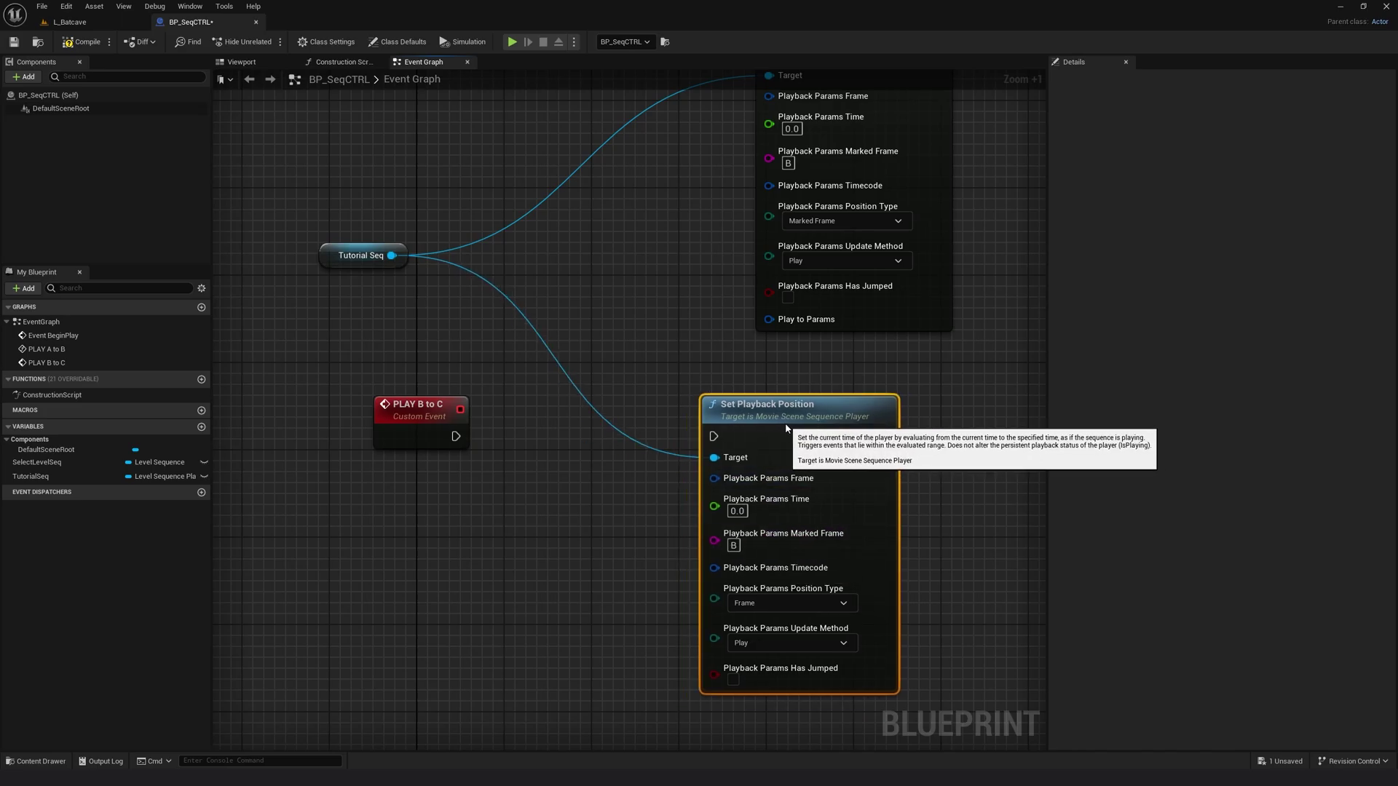
click(746, 601)
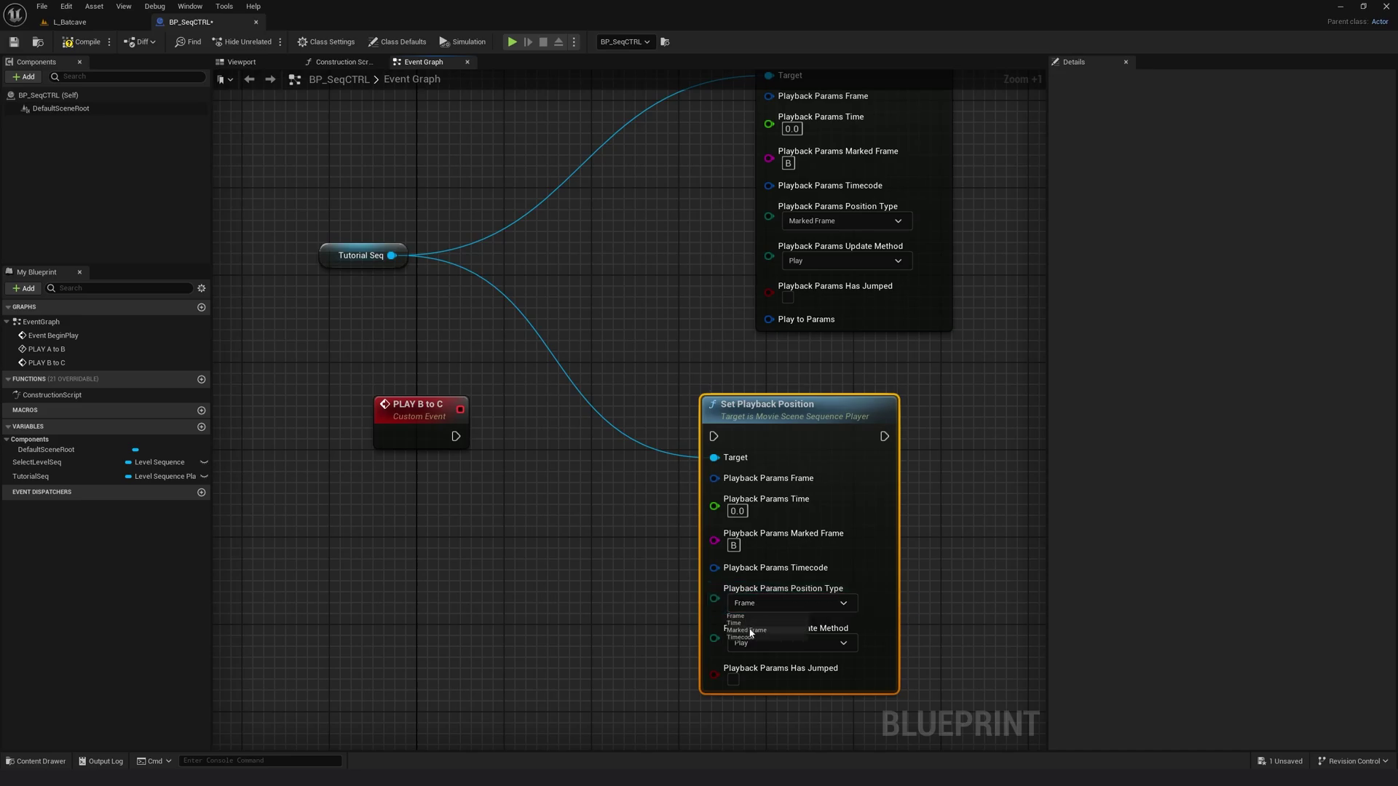
click(750, 631)
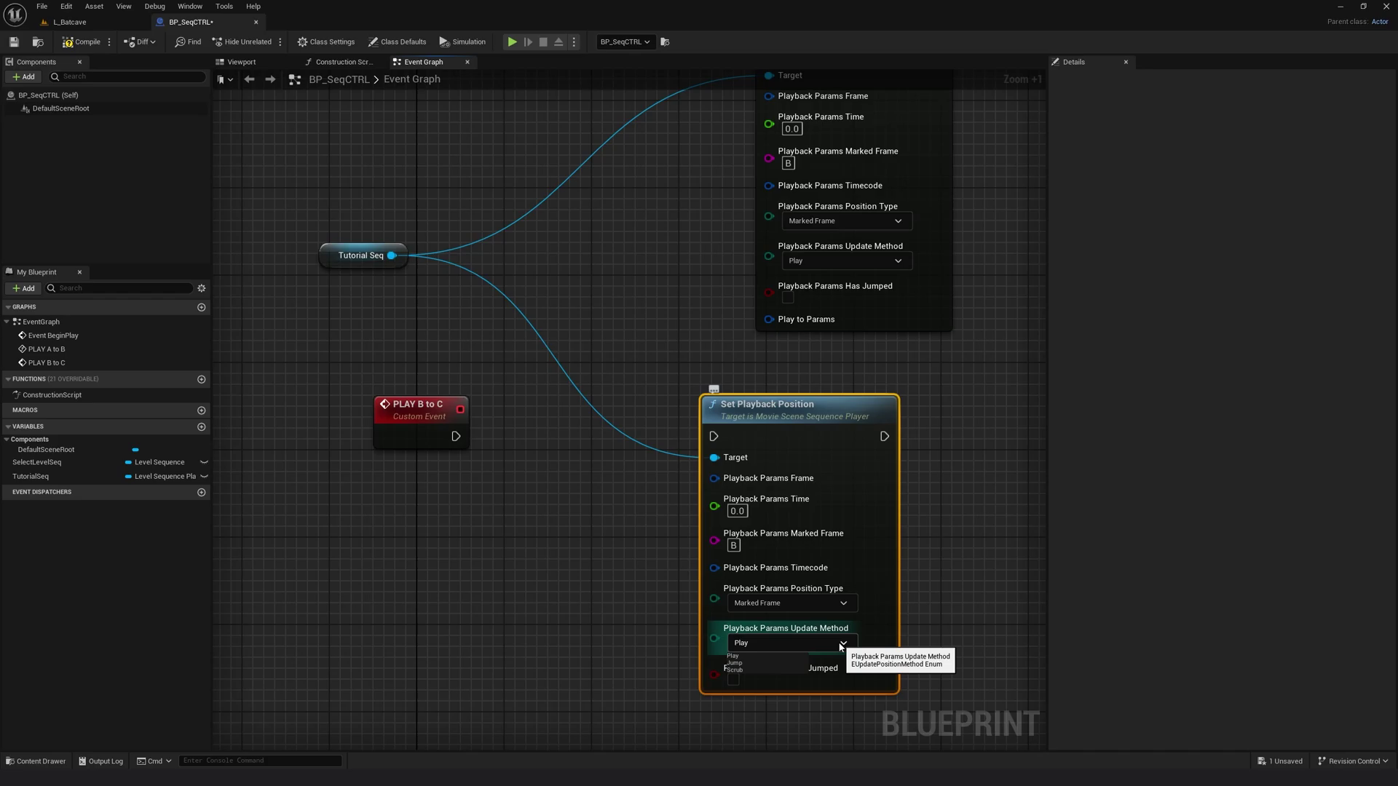
Step: Set the Set Playback Position node's update method to Jump and connect the PLAY B to C event to its execution input
click(747, 670)
drag(455, 437, 714, 437)
right_drag(478, 517, 402, 510)
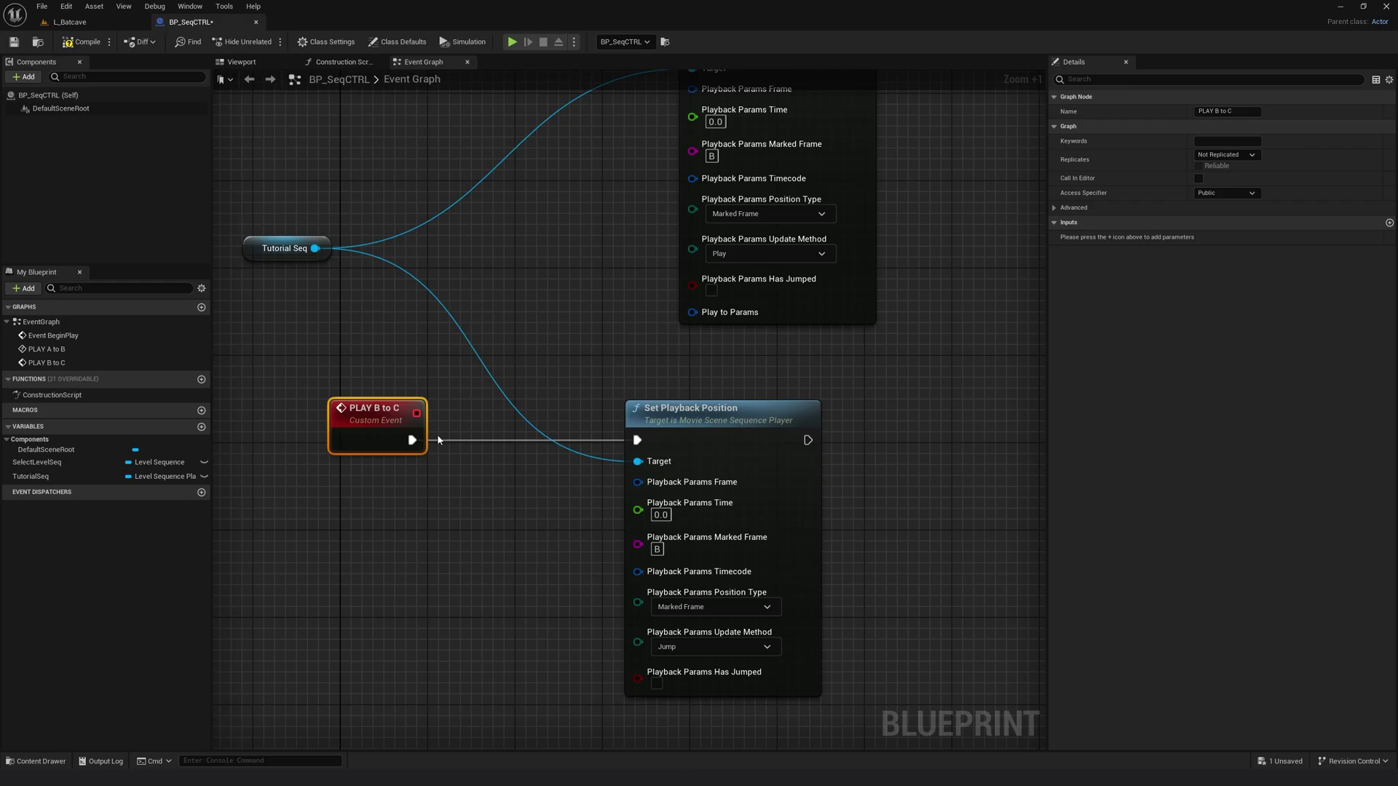
drag(336, 406, 346, 405)
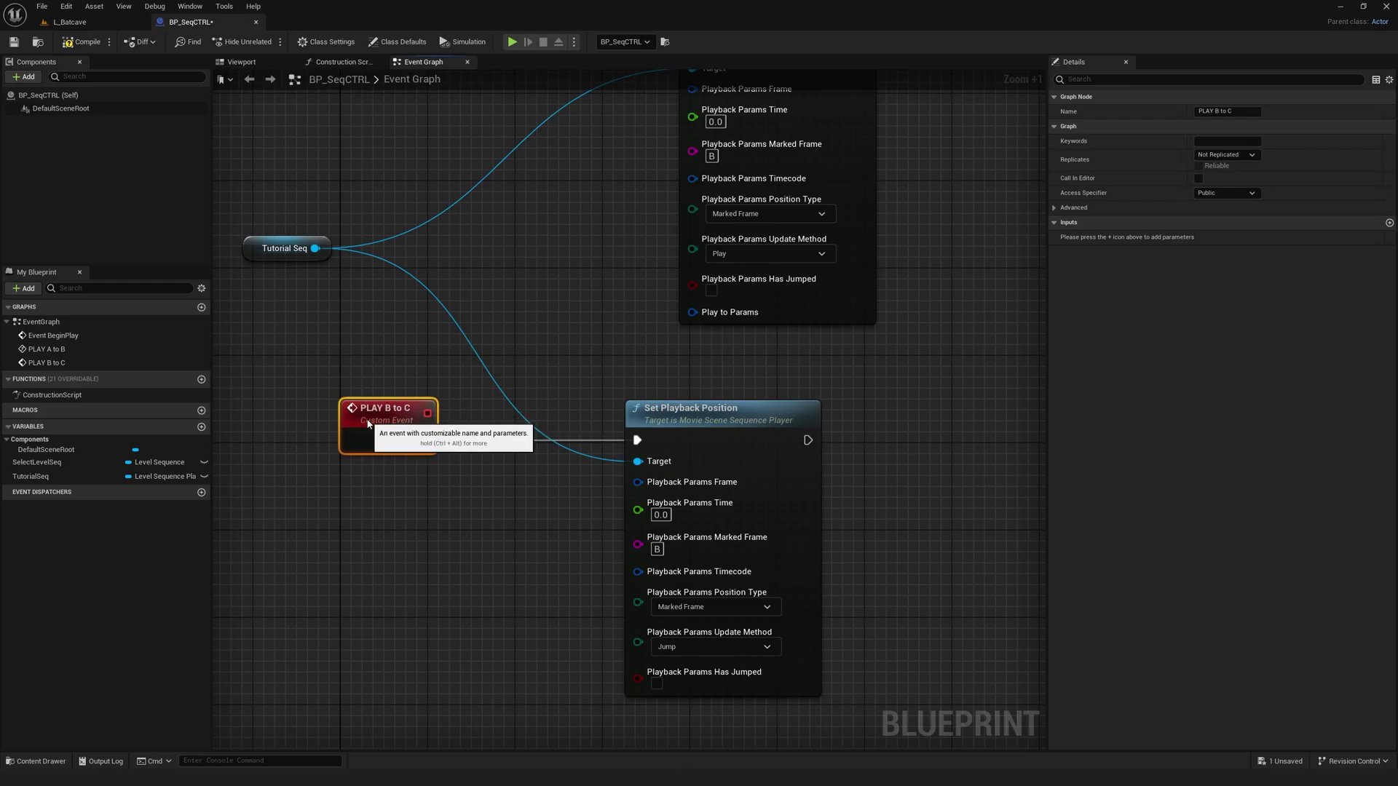
Step: Scrub LS_Tutorial to frame 0120 in the L_Batcave level and return to the BP_SeqCTRL graph
click(87, 21)
drag(557, 588, 925, 588)
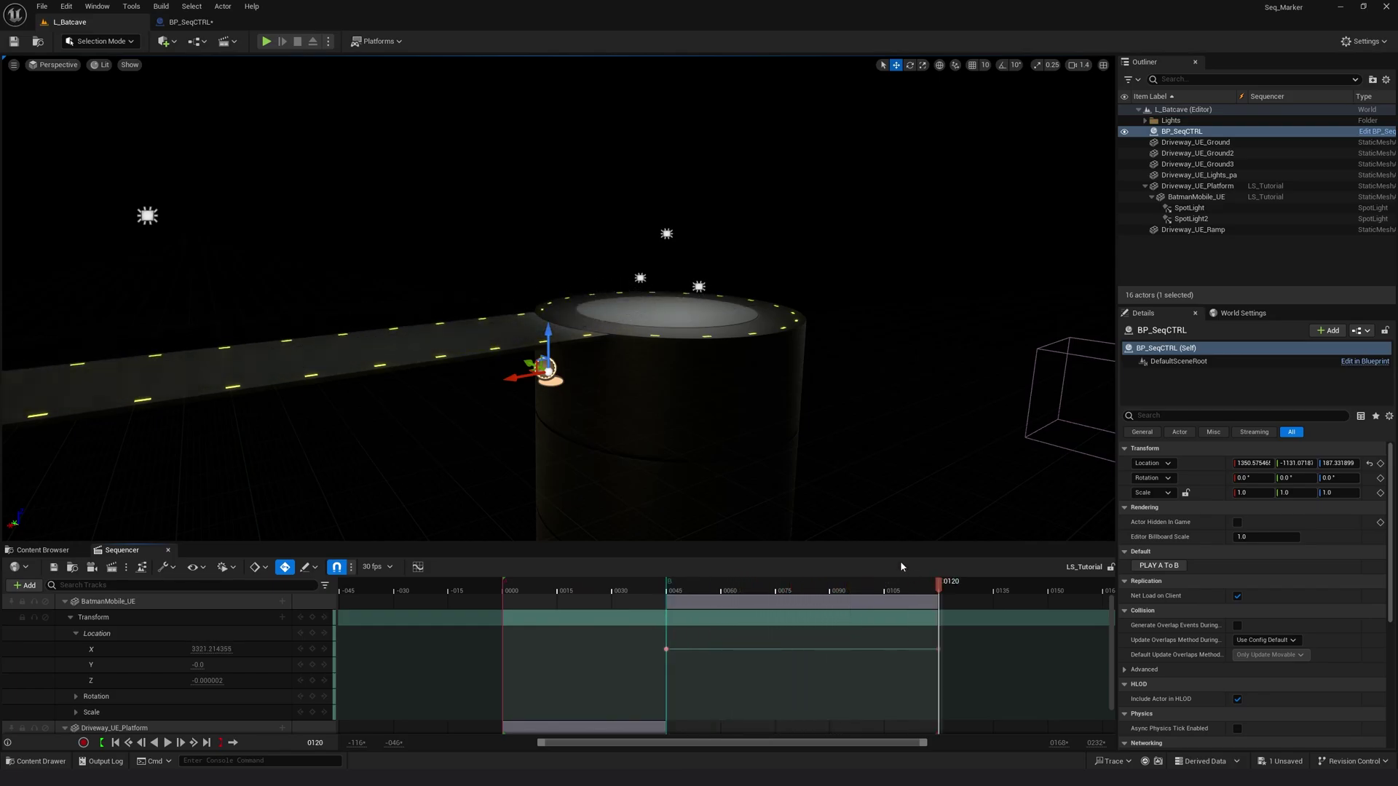
click(191, 22)
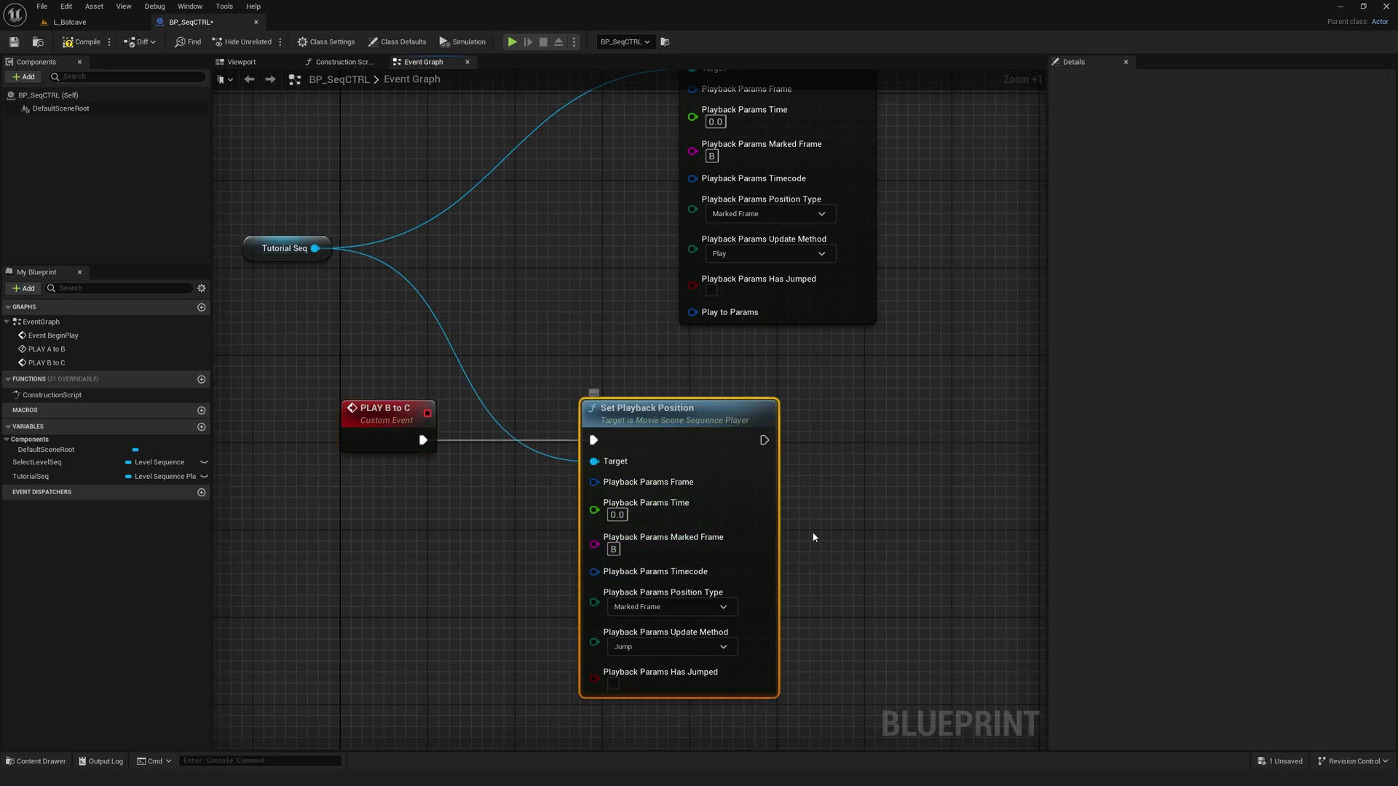
Step: Add a Play To node from the Tutorial Seq reference, beyond the Set Playback Position node of PLAY B to C
scroll(842, 546, down, 1)
right_drag(842, 546, 730, 521)
drag(592, 410, 592, 419)
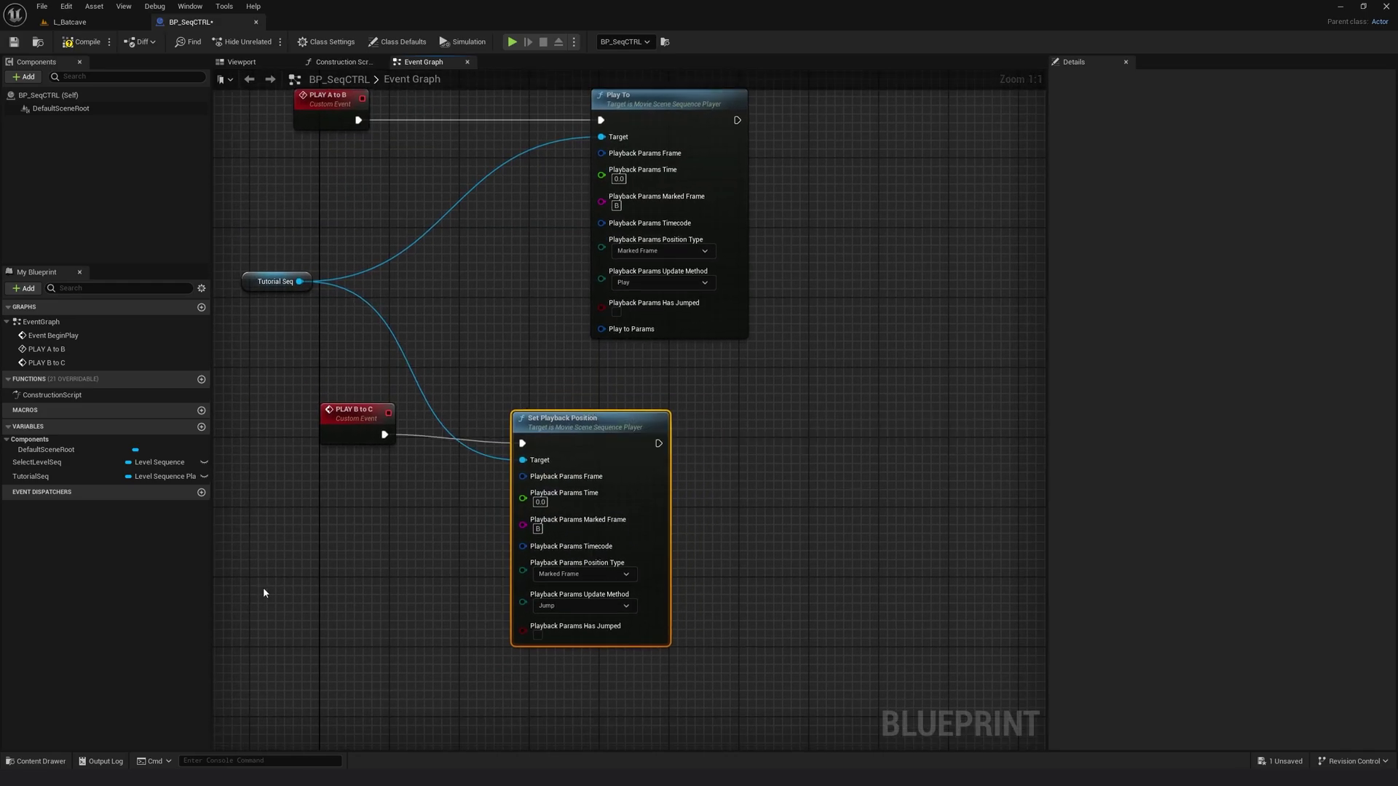
drag(299, 282, 877, 459)
text(p)
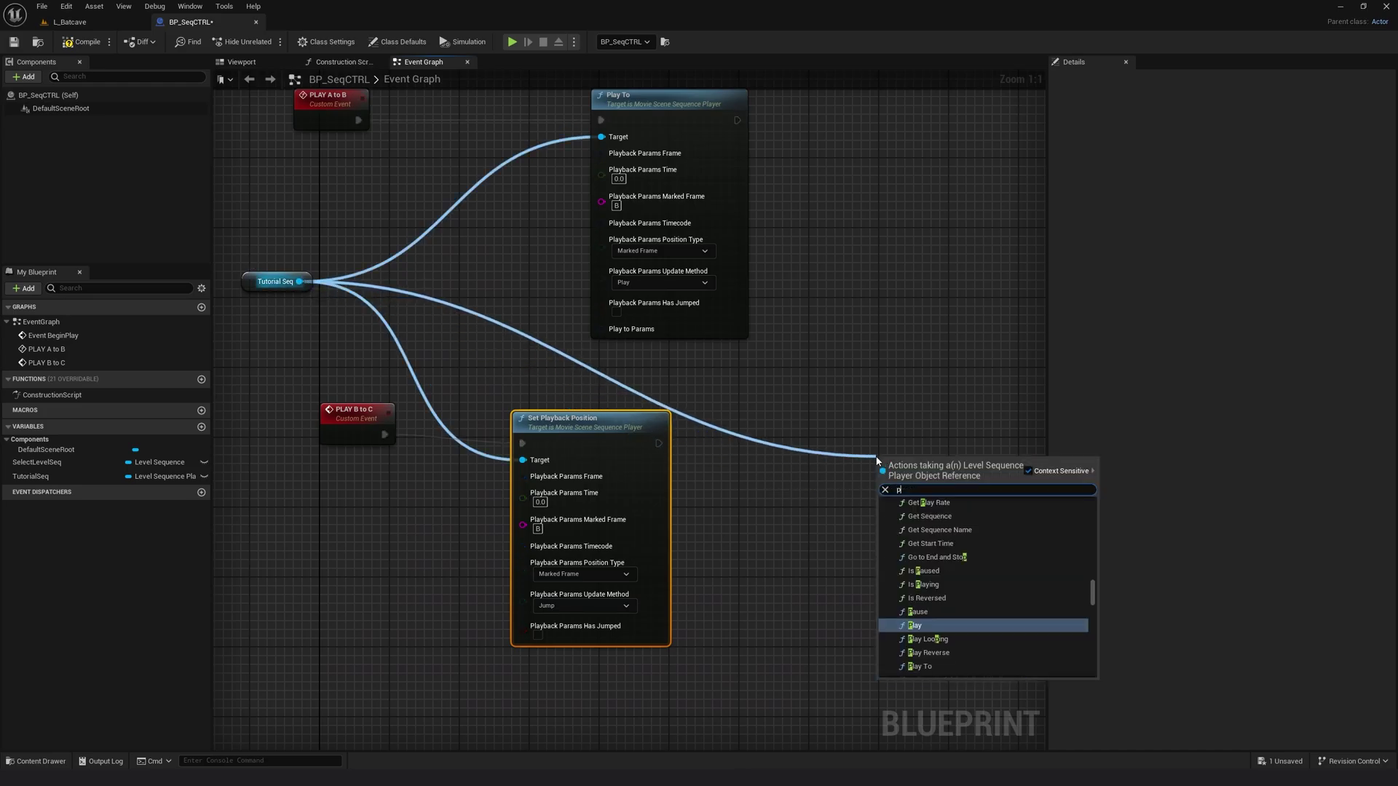
text(lay to)
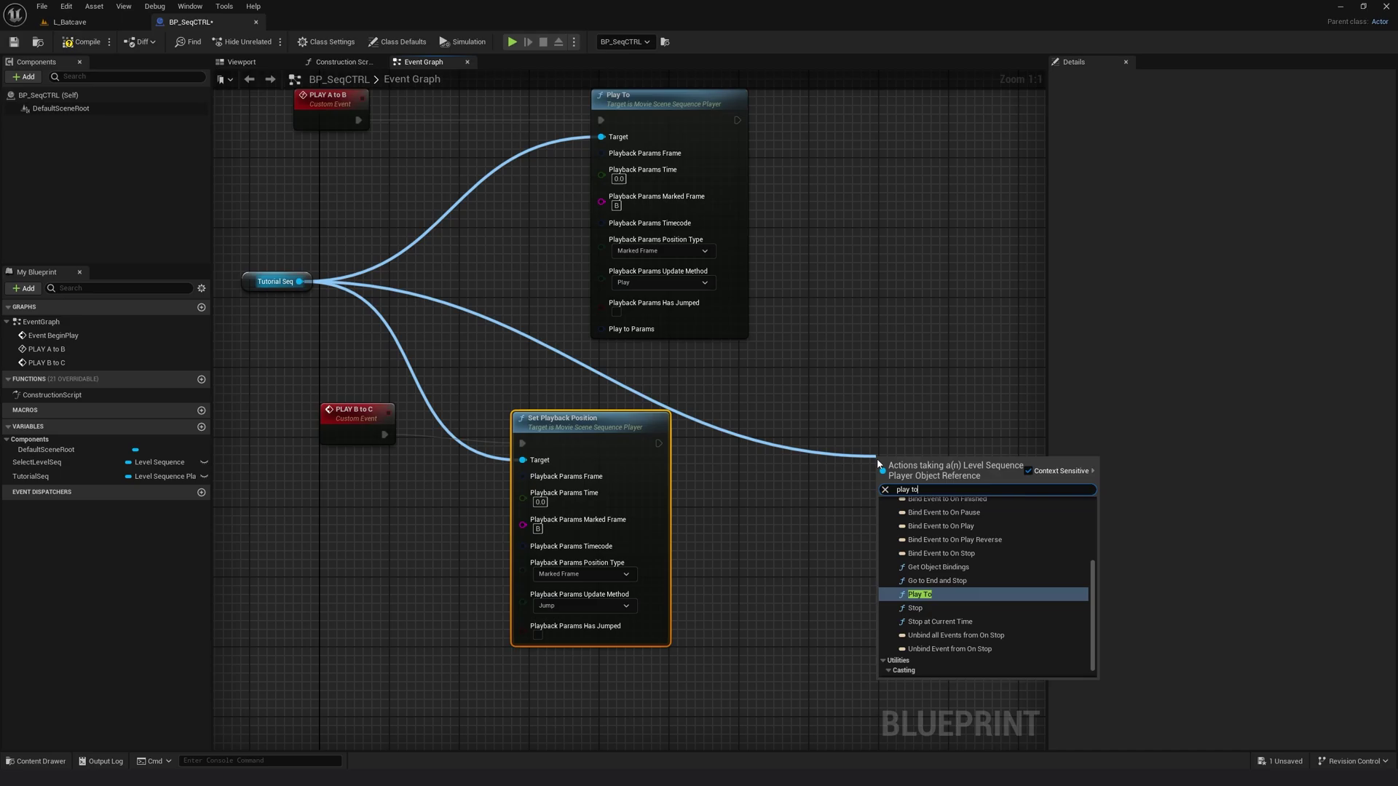
click(944, 598)
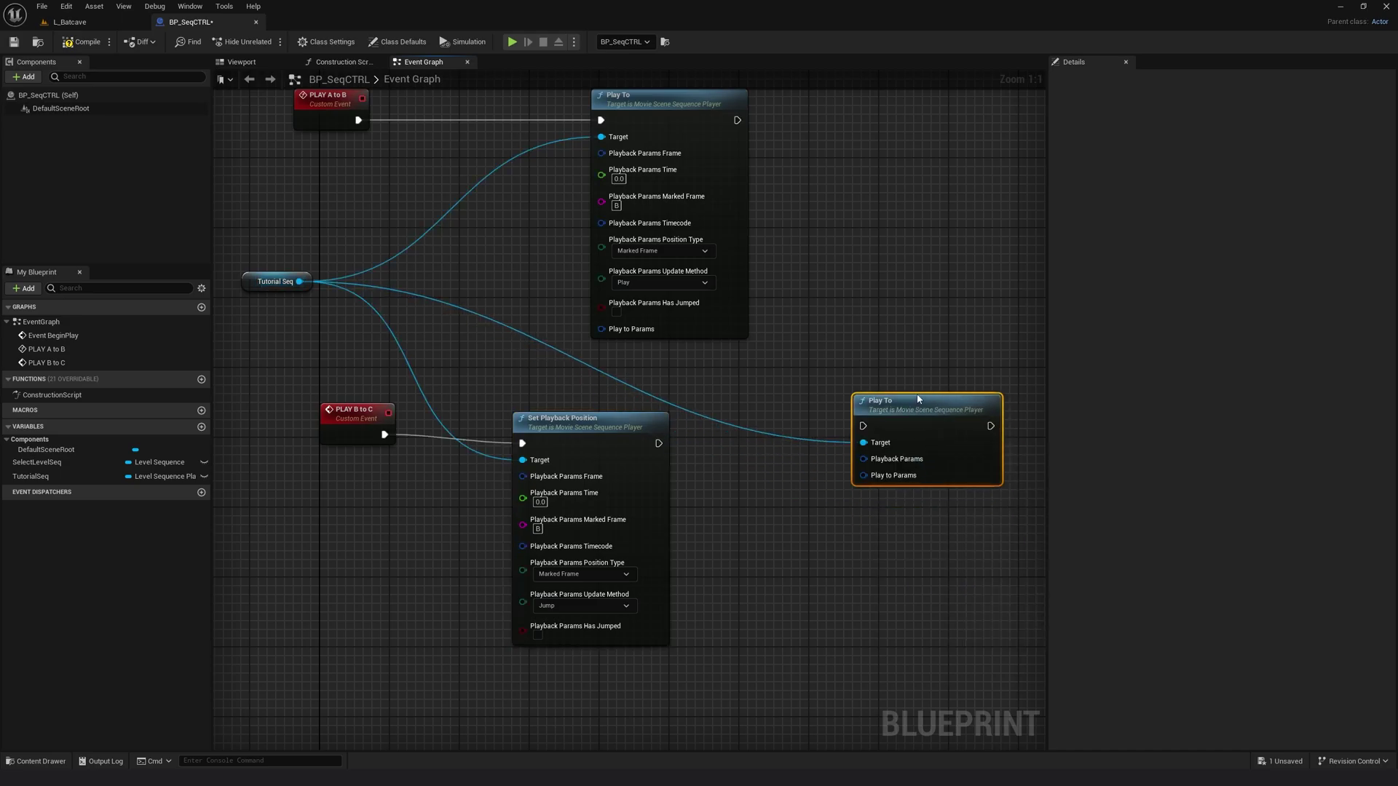
Step: Split the new Play To node's Playback Params pin, set Marked Frame to C and position type to Marked Frame
right_click(877, 461)
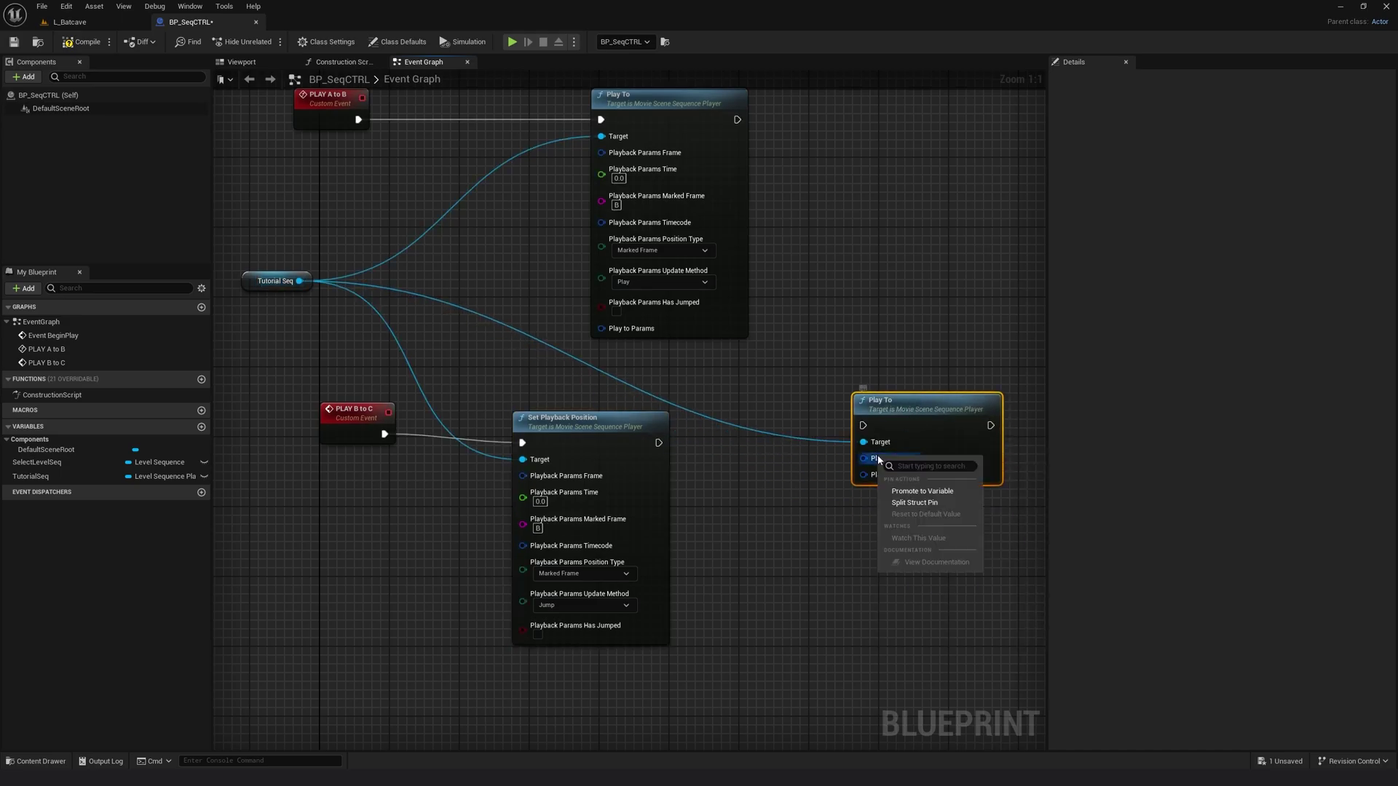
click(914, 502)
click(870, 519)
text(C)
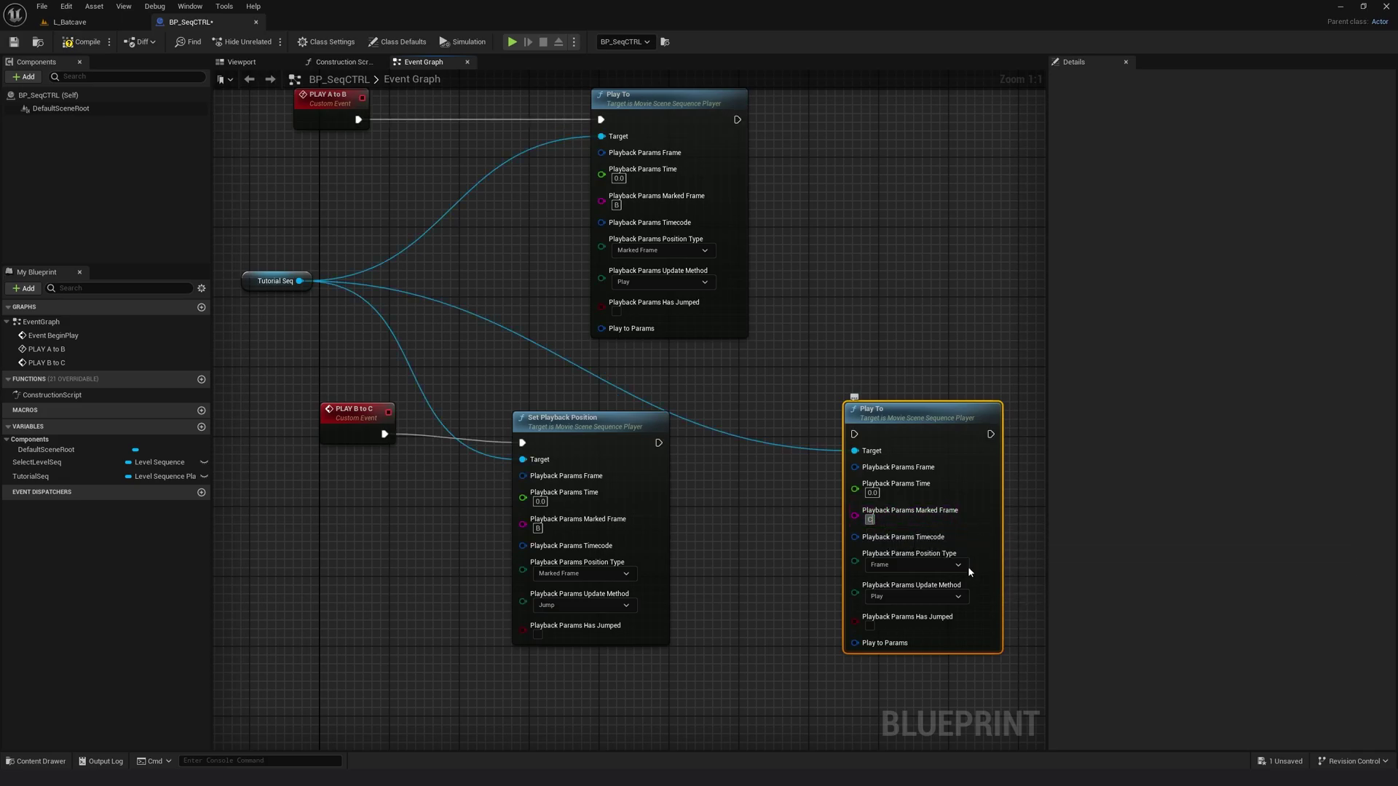
click(944, 567)
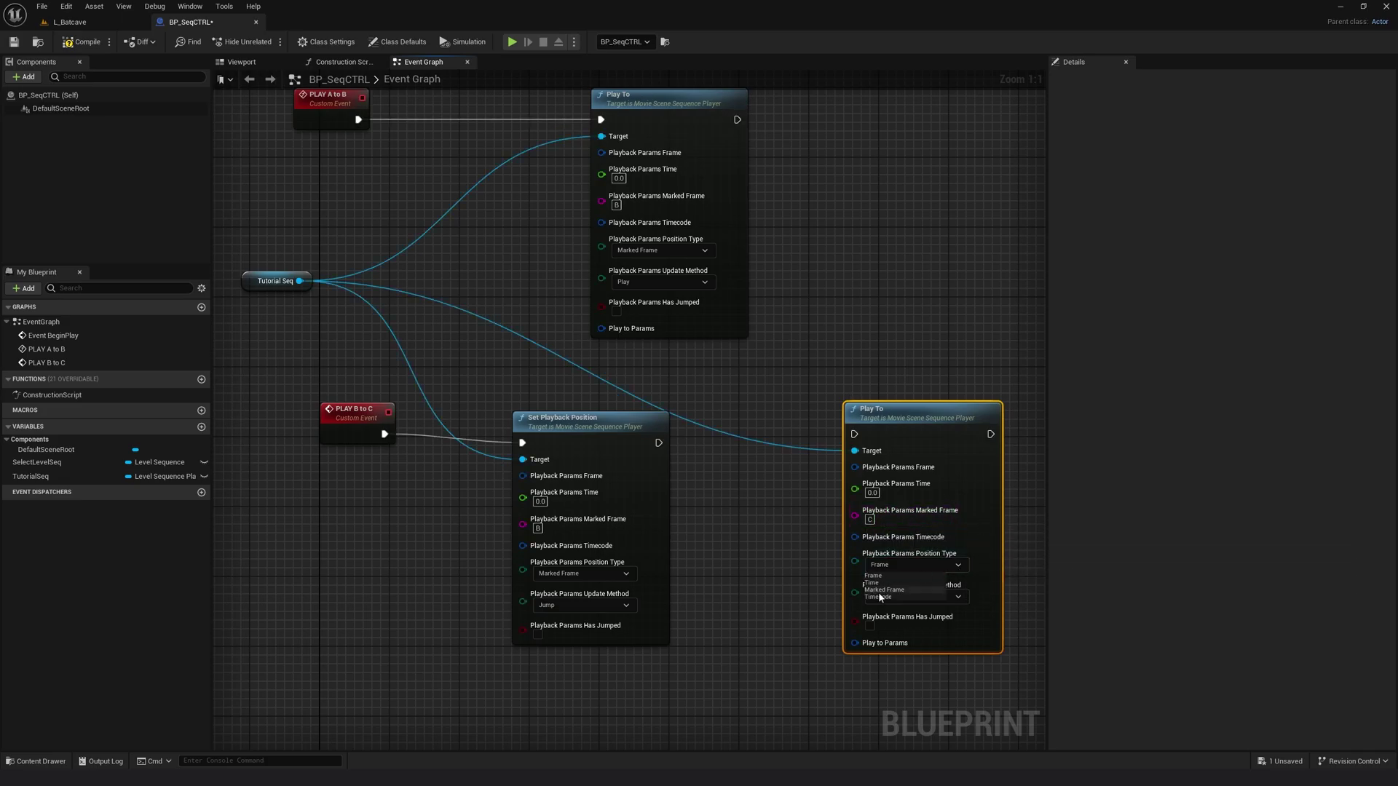
click(900, 591)
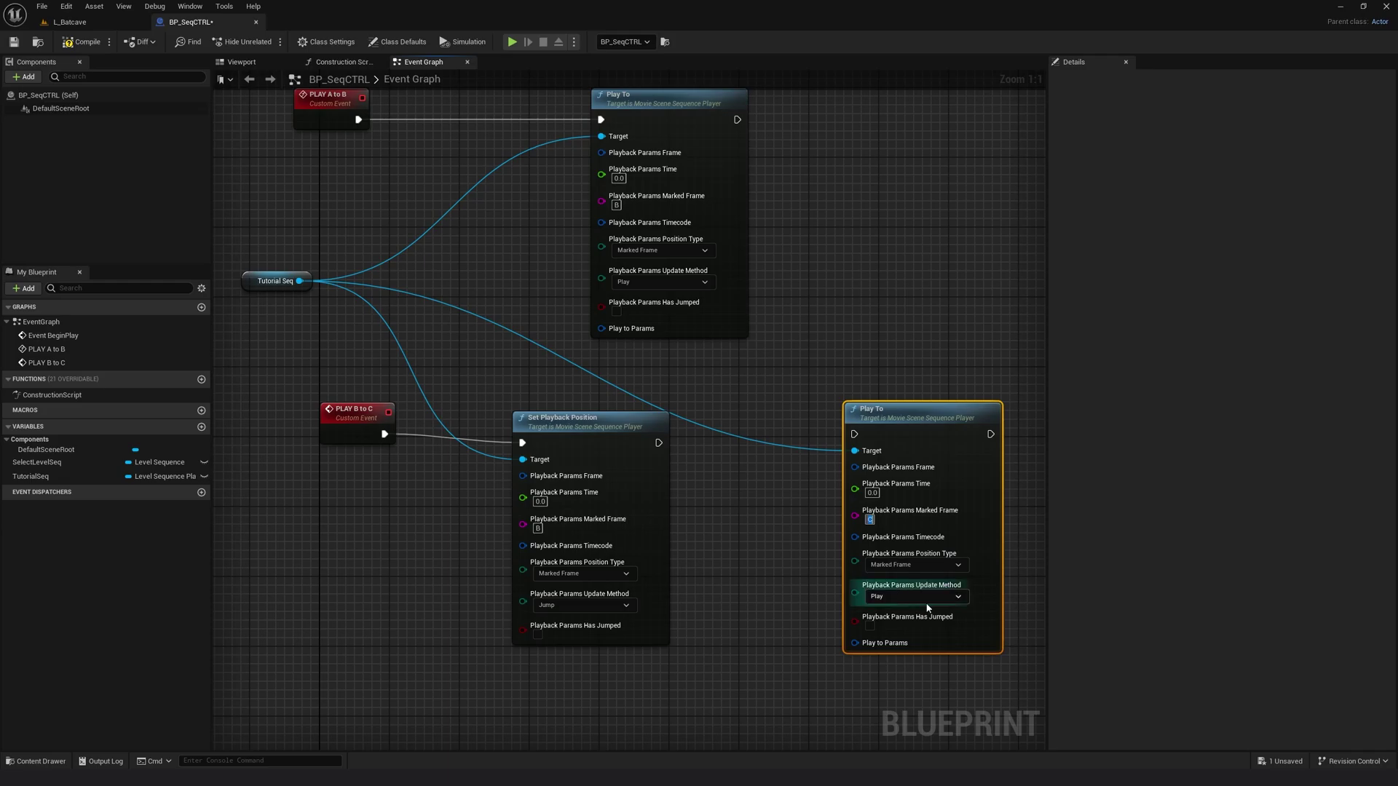
Step: Connect Set Playback Position's execution output to the Play To node of PLAY B to C and save the blueprint
scroll(899, 601, up, 1)
click(495, 384)
scroll(495, 384, down, 1)
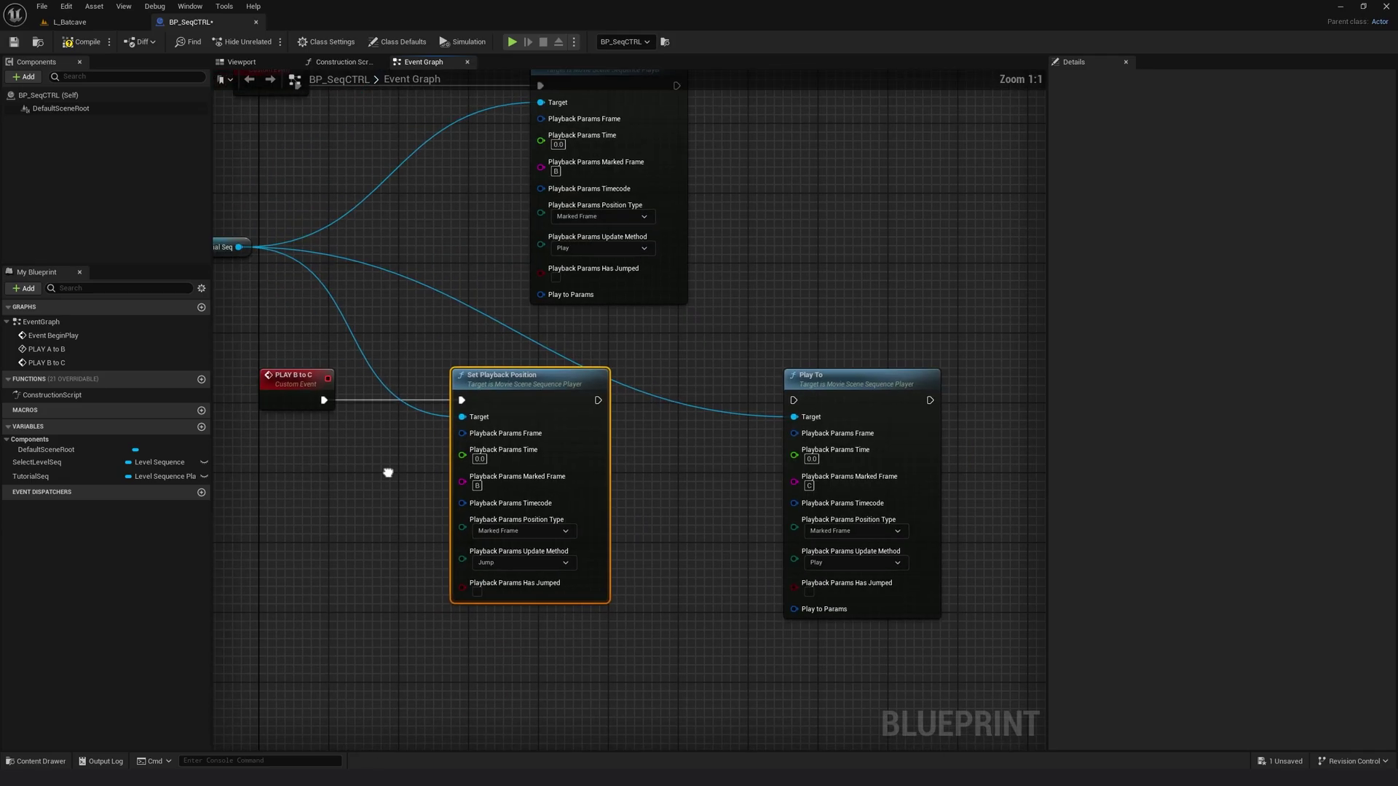
drag(669, 384, 868, 392)
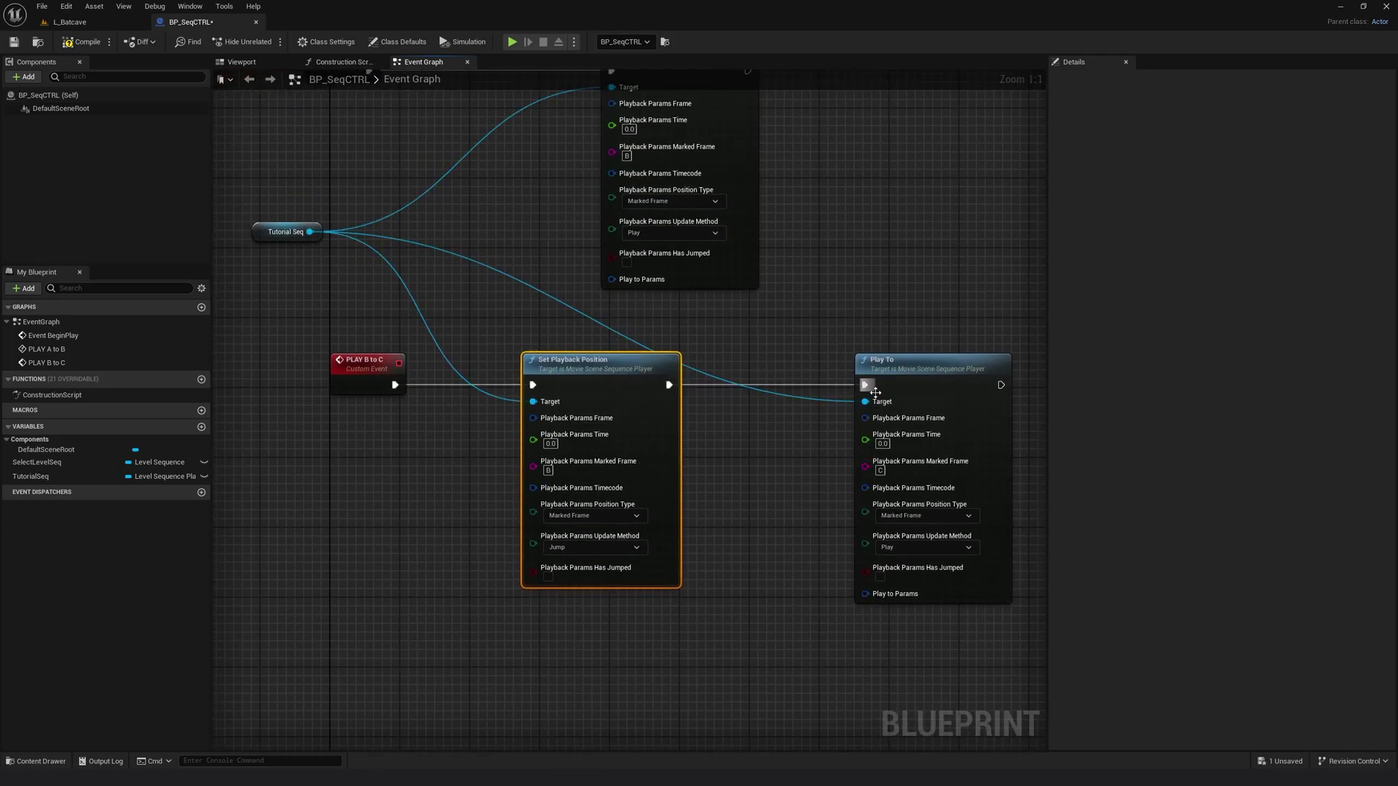
click(14, 42)
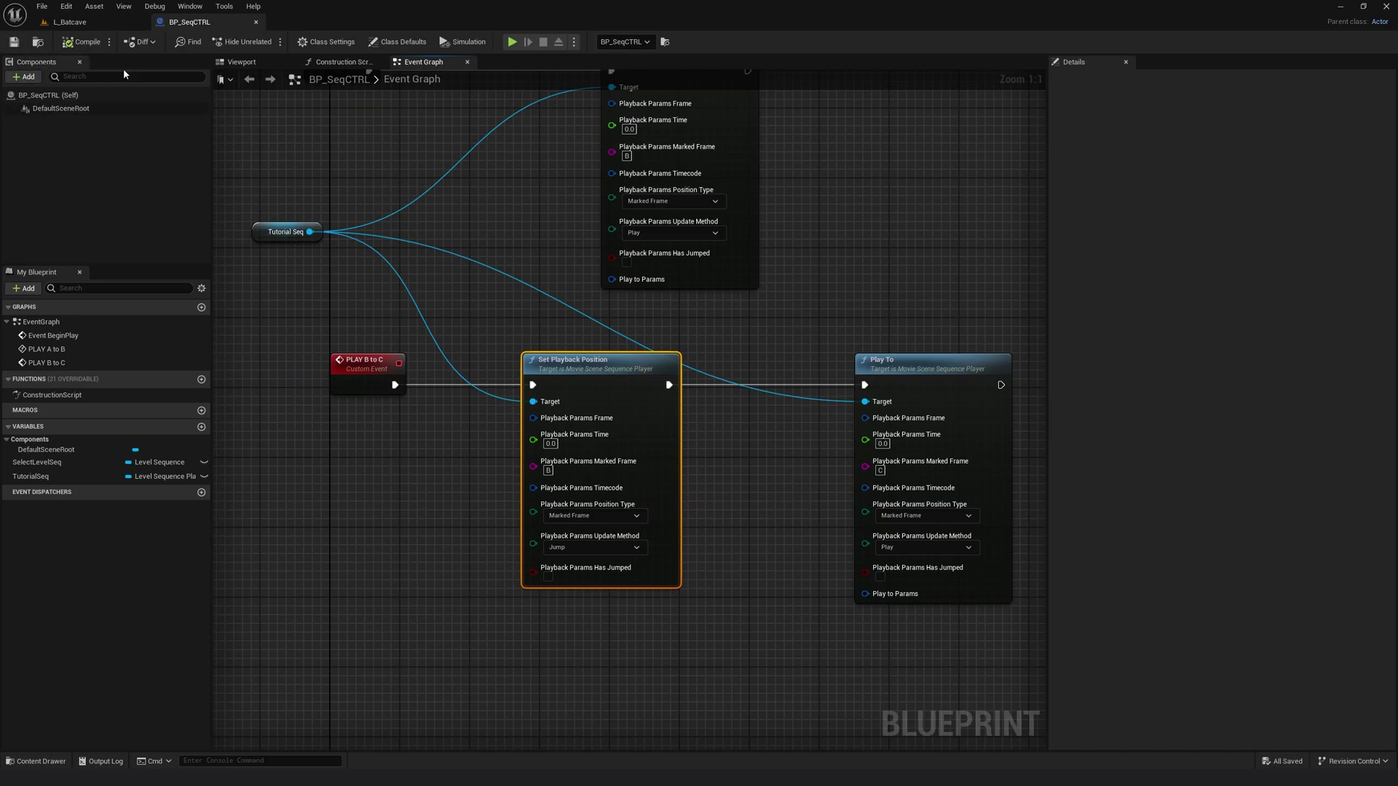
Step: Close Sequencer in the L_Batcave level, start a play session to check BP_SeqCTRL's event buttons and stop it
click(94, 24)
click(171, 551)
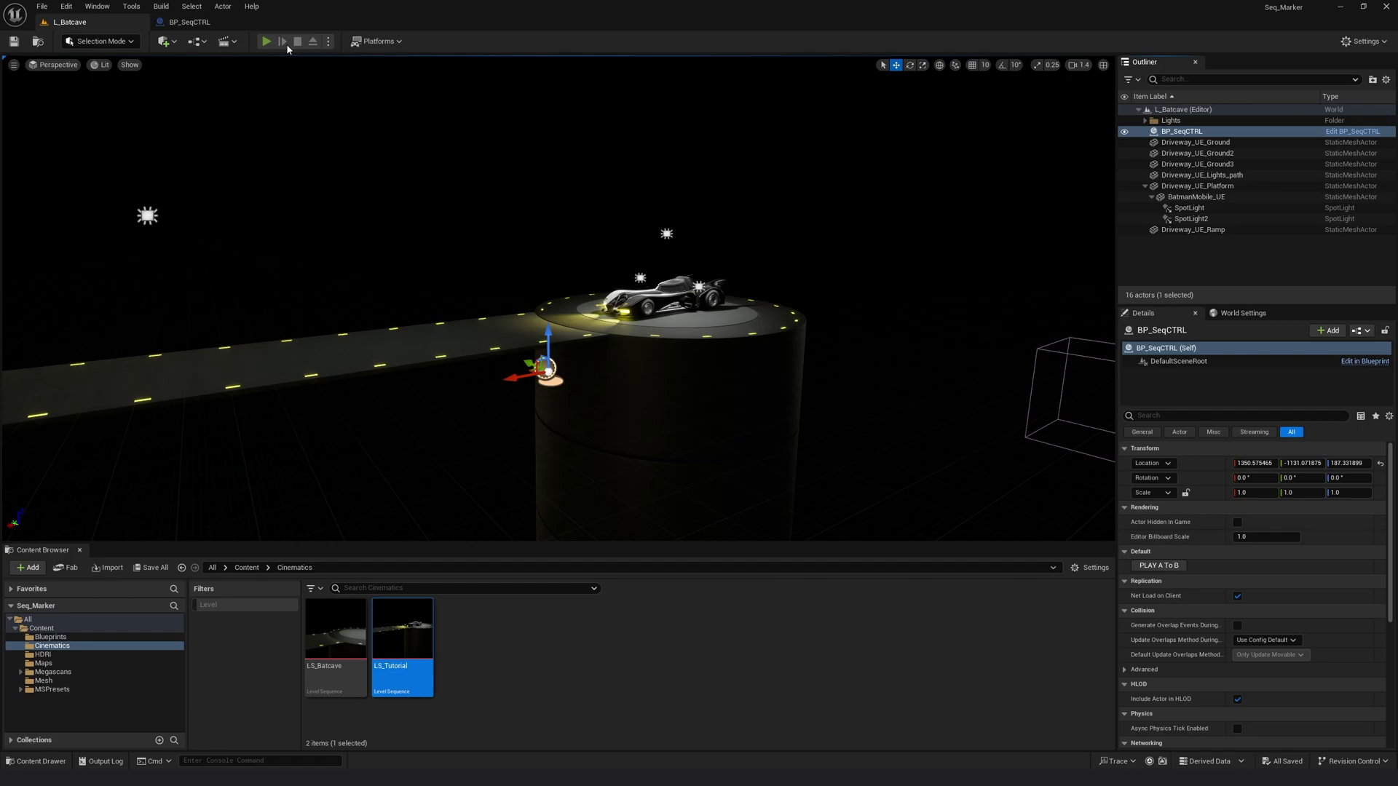
click(267, 42)
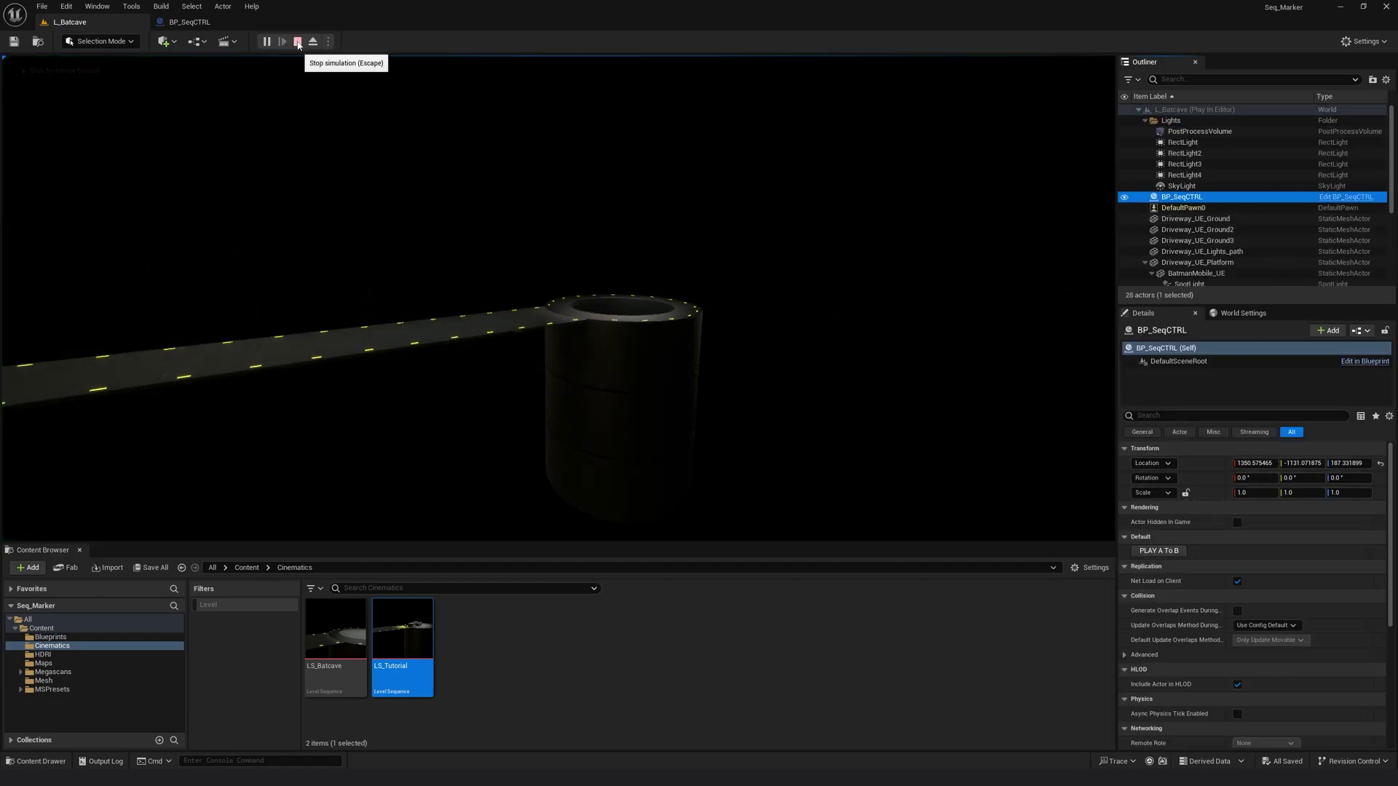
click(298, 41)
Step: Enable Call In Editor for the PLAY B to C event and save the blueprint
click(357, 355)
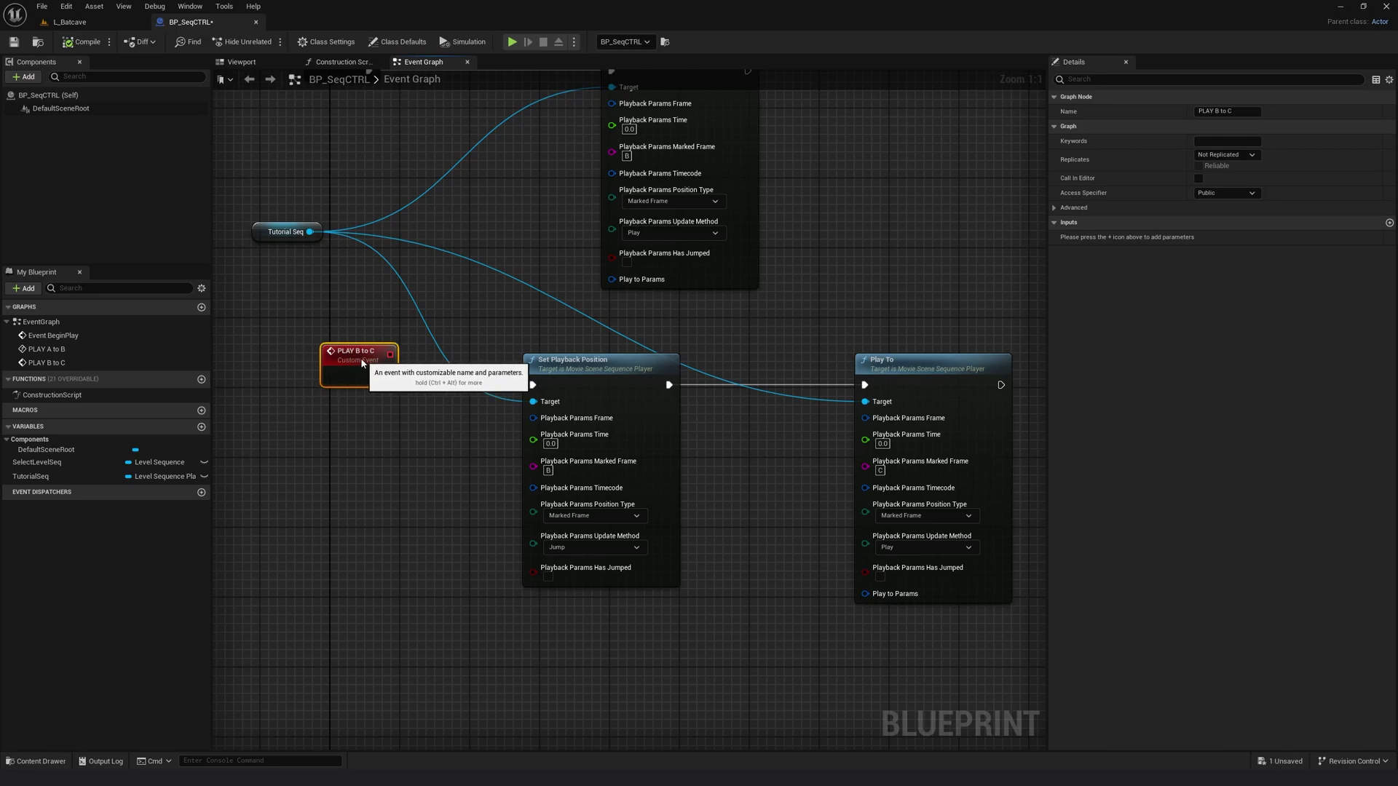
click(1198, 179)
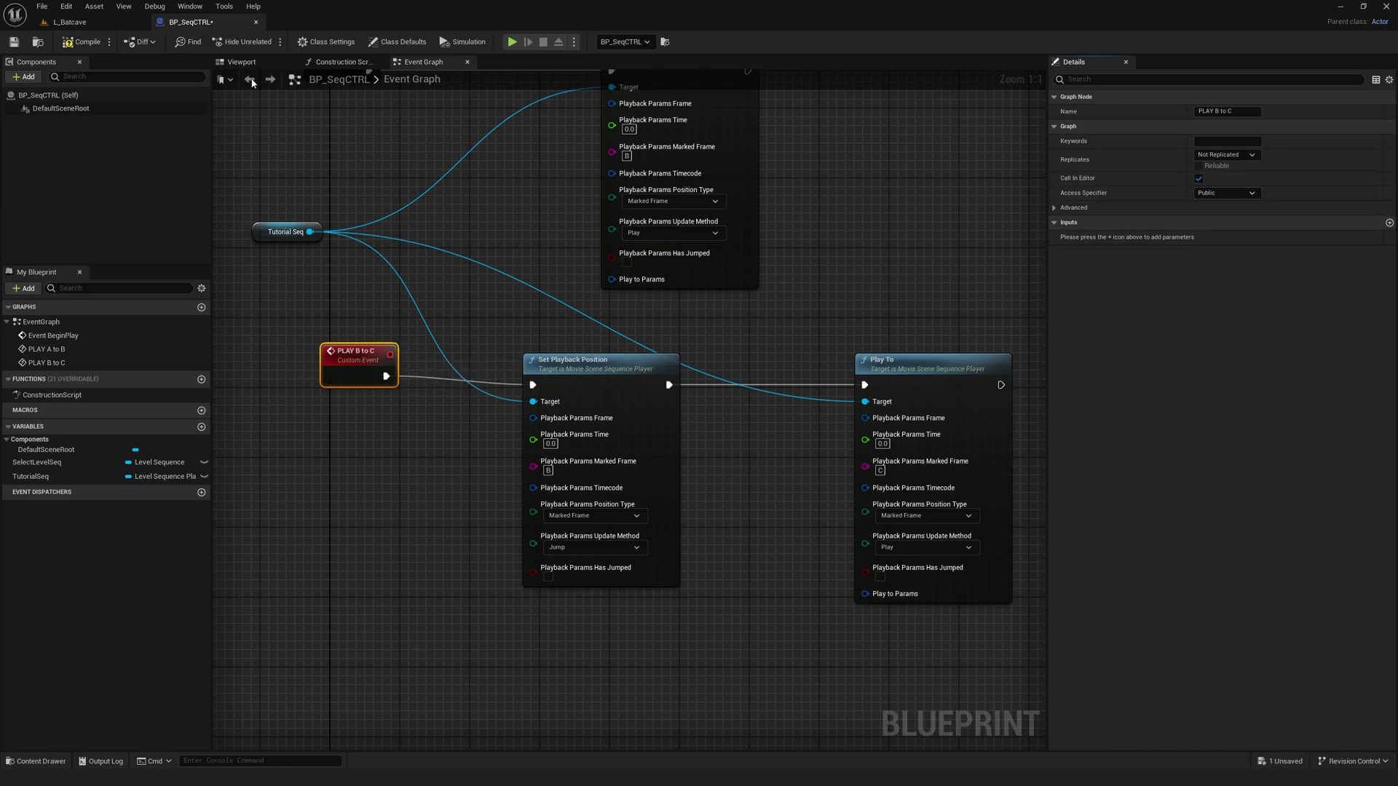
click(32, 44)
Step: Play the L_Batcave level, trigger PLAY A to B and PLAY B to C on BP_SeqCTRL, and stop the session
click(69, 22)
click(267, 41)
click(1269, 195)
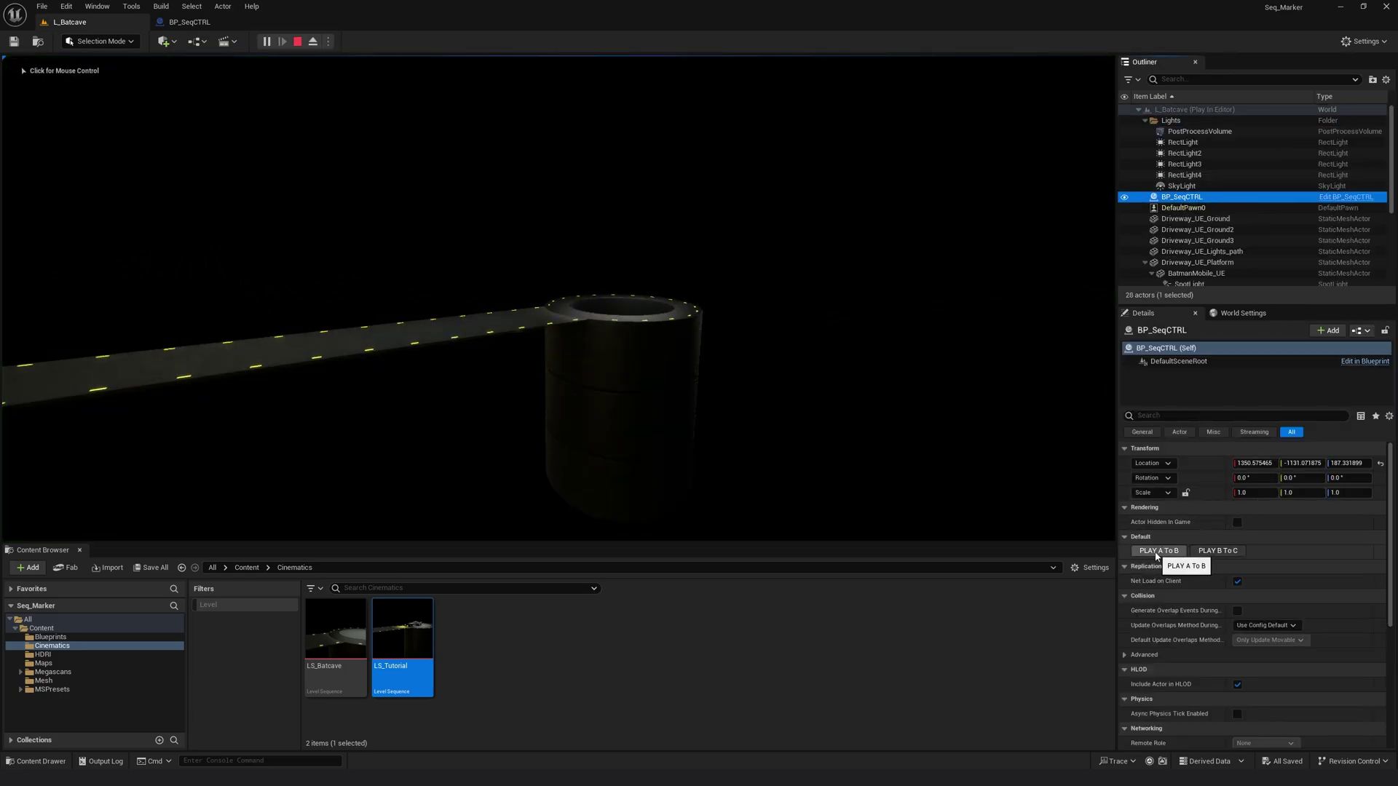
click(1158, 552)
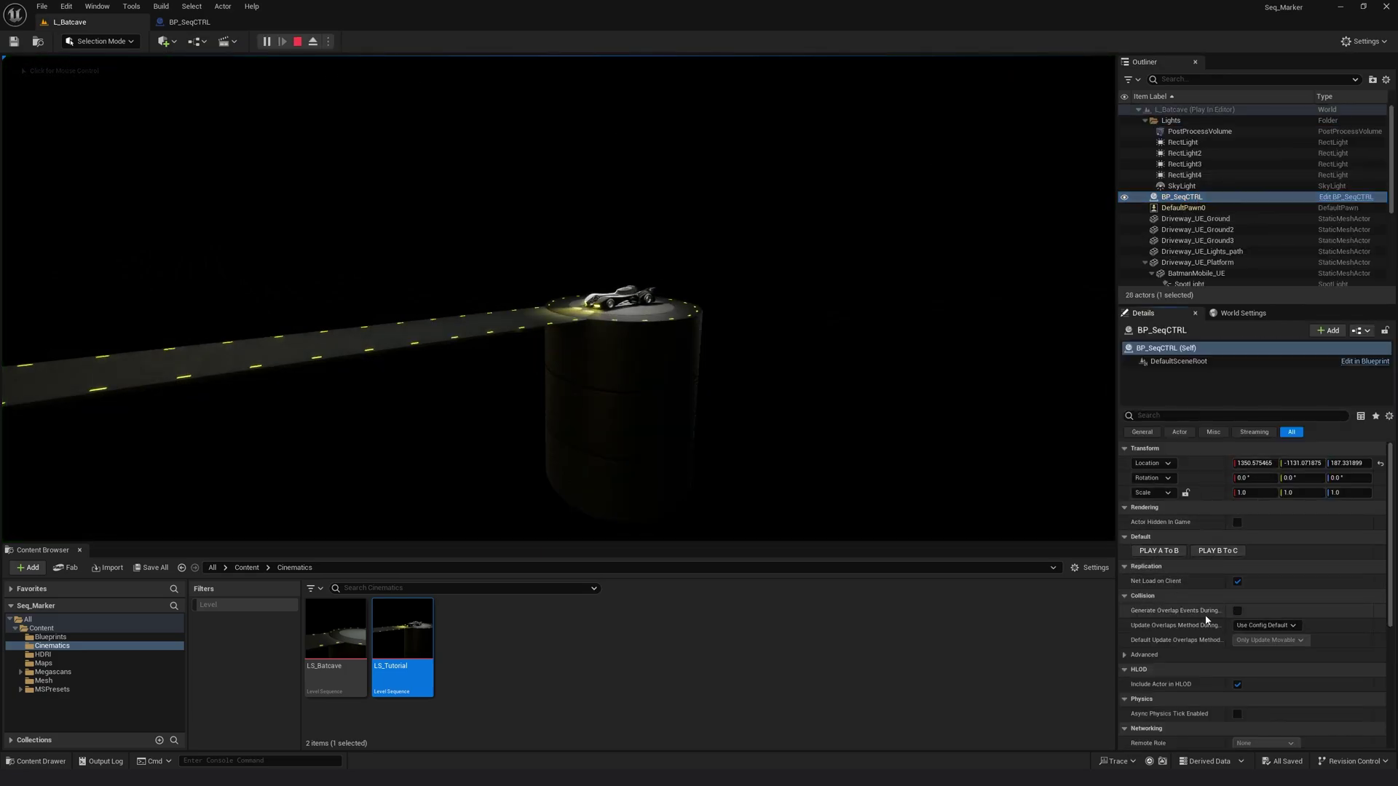
click(1224, 556)
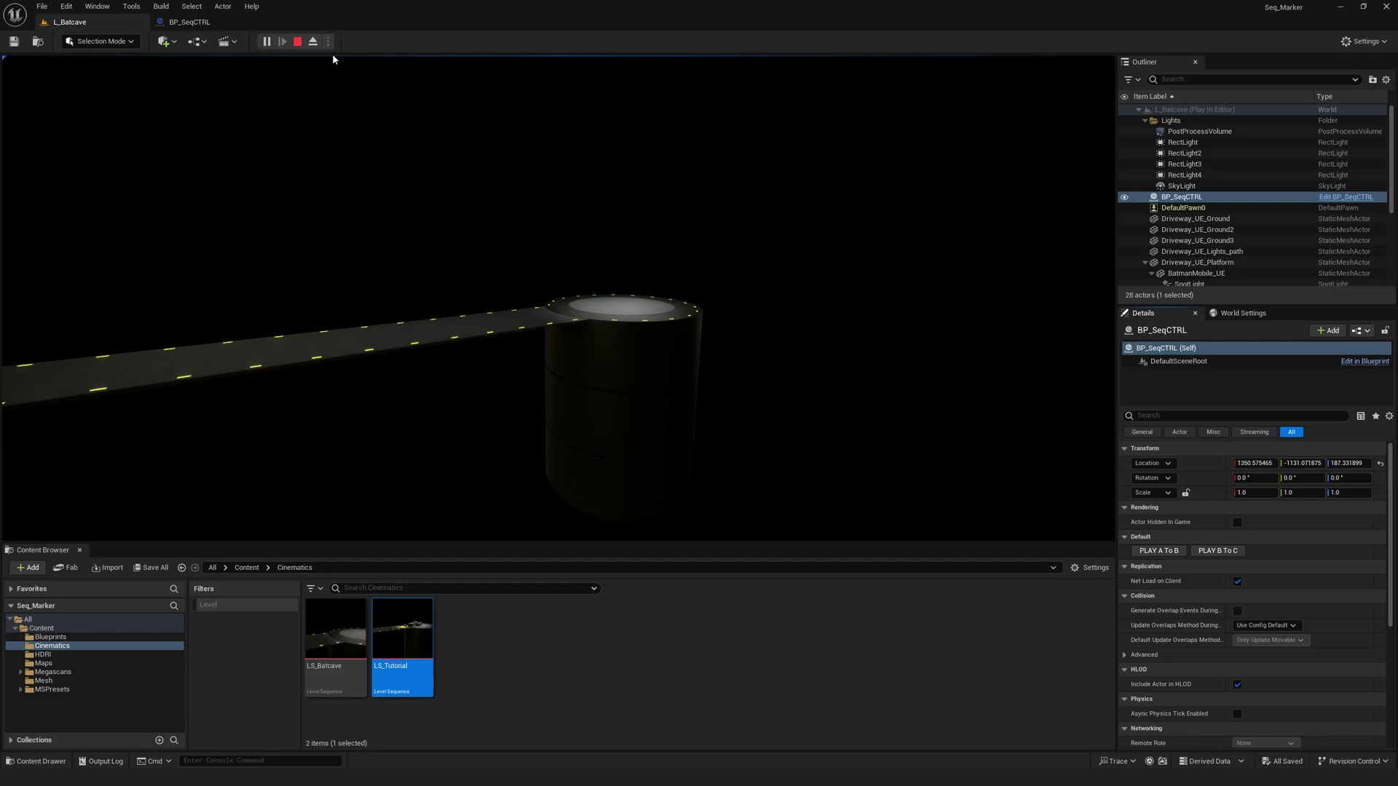
click(297, 42)
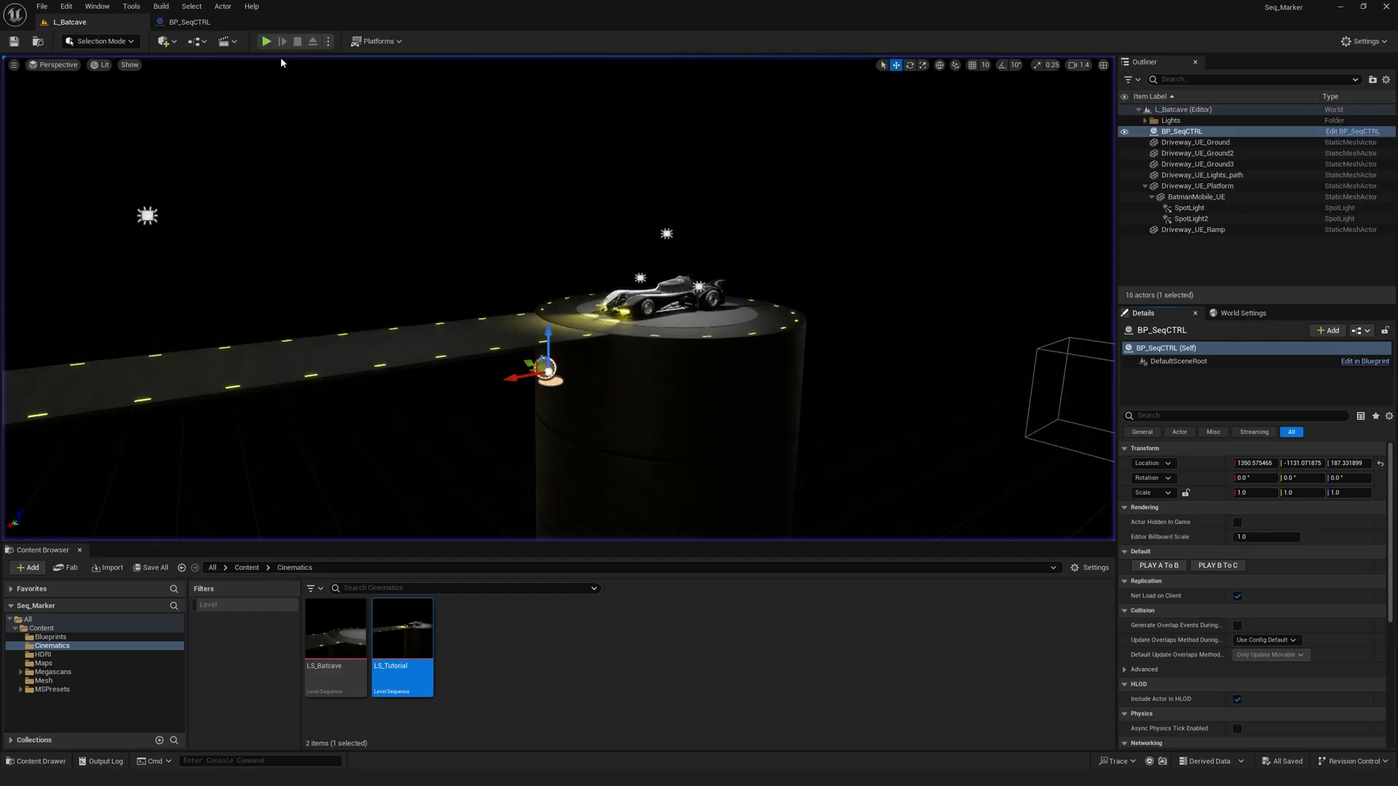
click(97, 5)
Step: Add a custom event named Reset below the PLAY B to C nodes in the BP_SeqCTRL graph
click(208, 23)
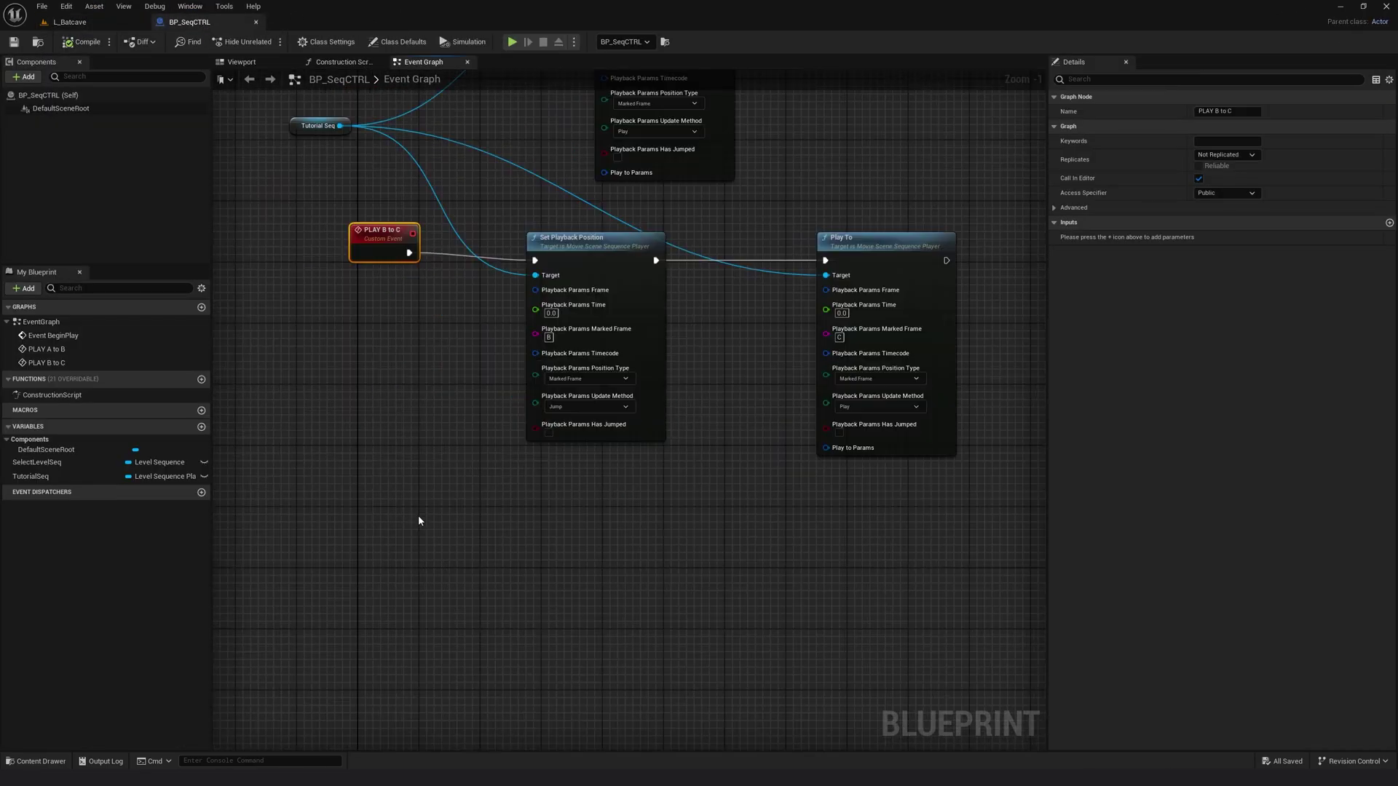
right_click(424, 533)
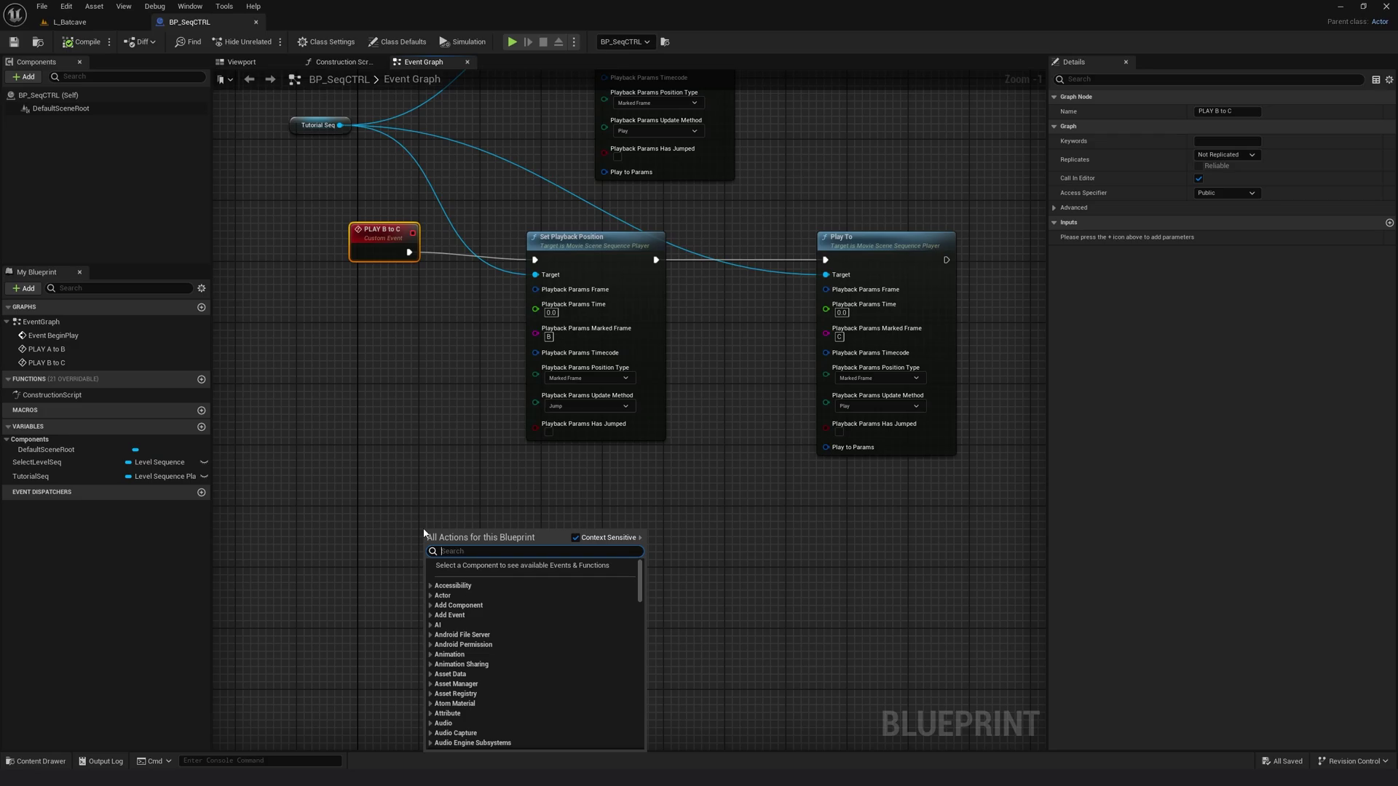
text(custom event)
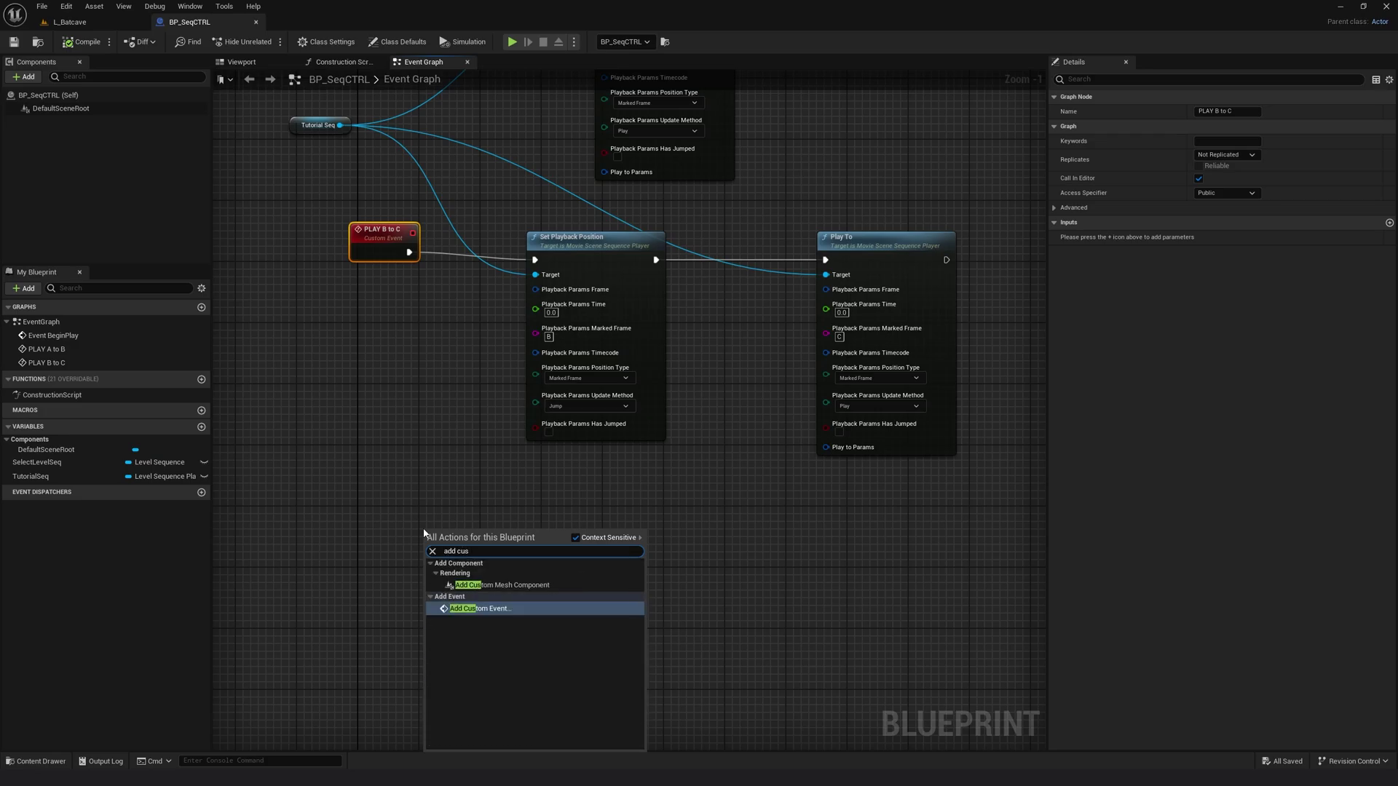
key(Return)
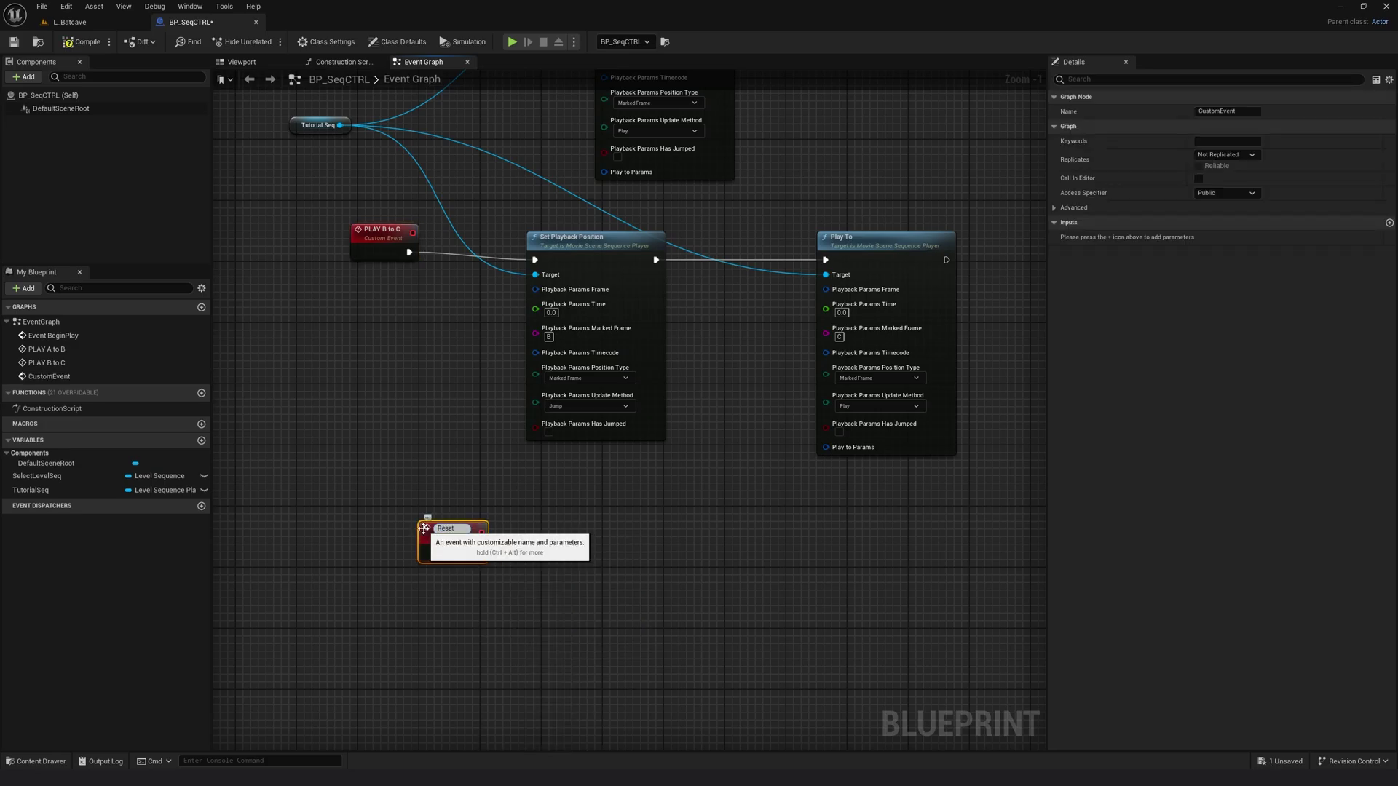
text(Reset)
key(Return)
Step: Add a Set Playback Position node from the Tutorial Seq reference, beside the Reset event
drag(335, 125, 693, 605)
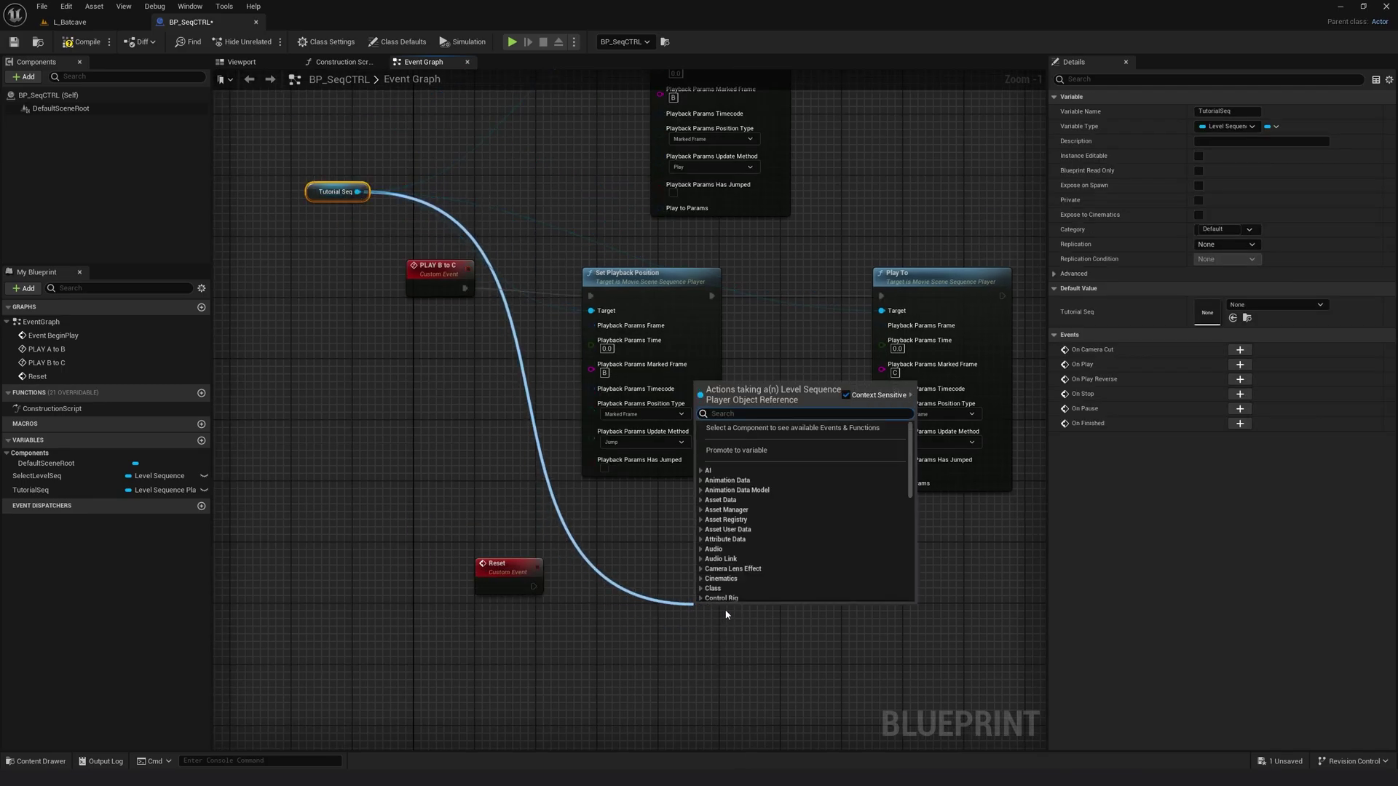
text(set)
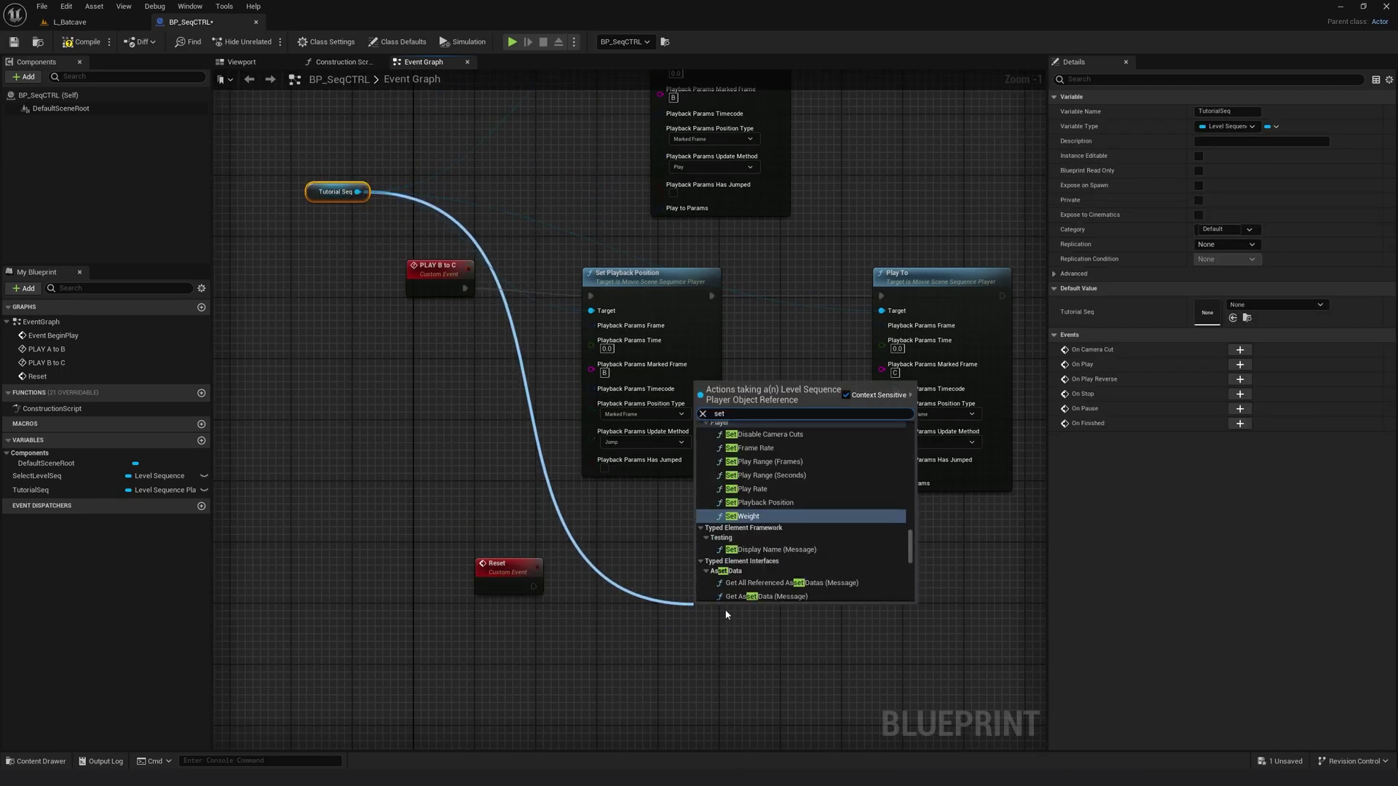
text( pla)
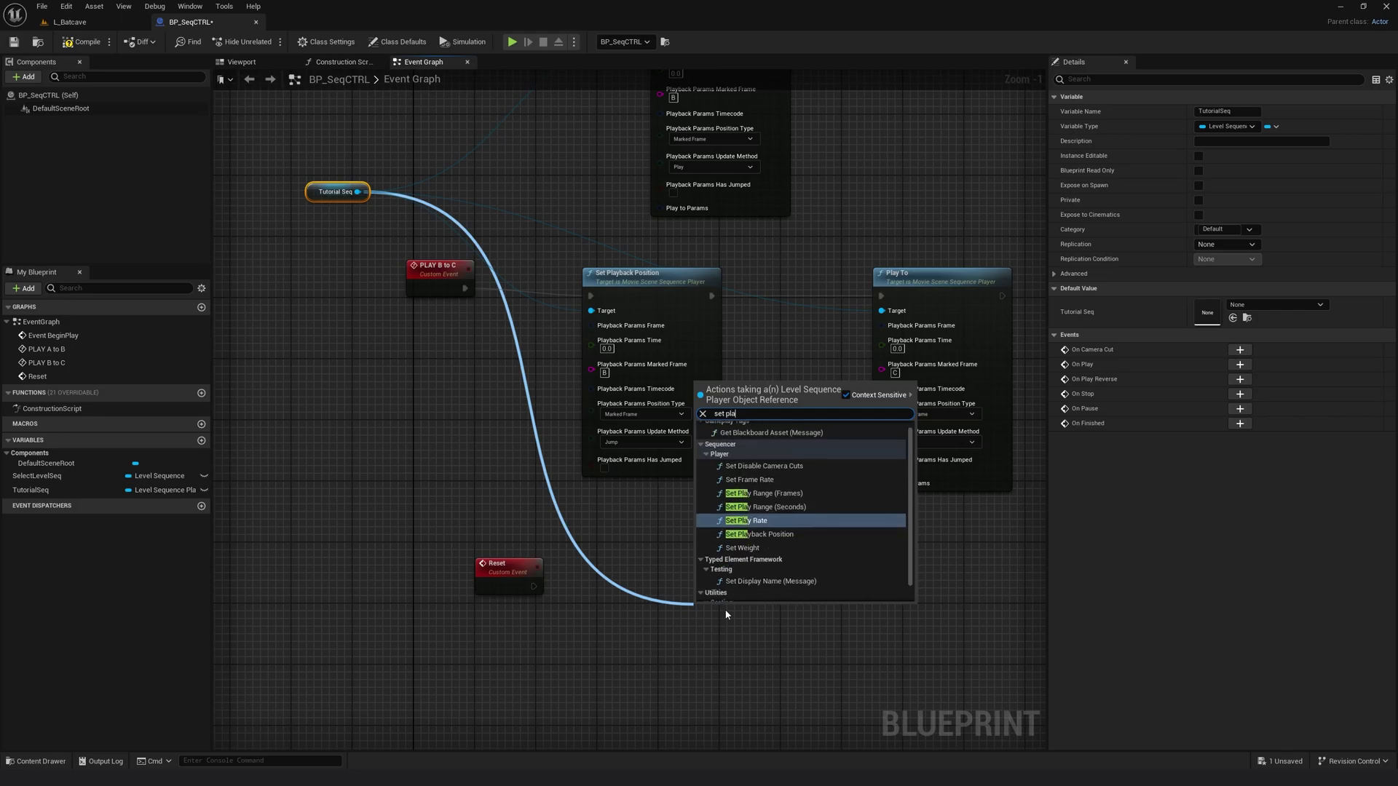
key(Down)
key(Return)
Step: Split the Playback Params pin of Reset's Set Playback Position node and connect the Reset event to the node
scroll(685, 604, up, 3)
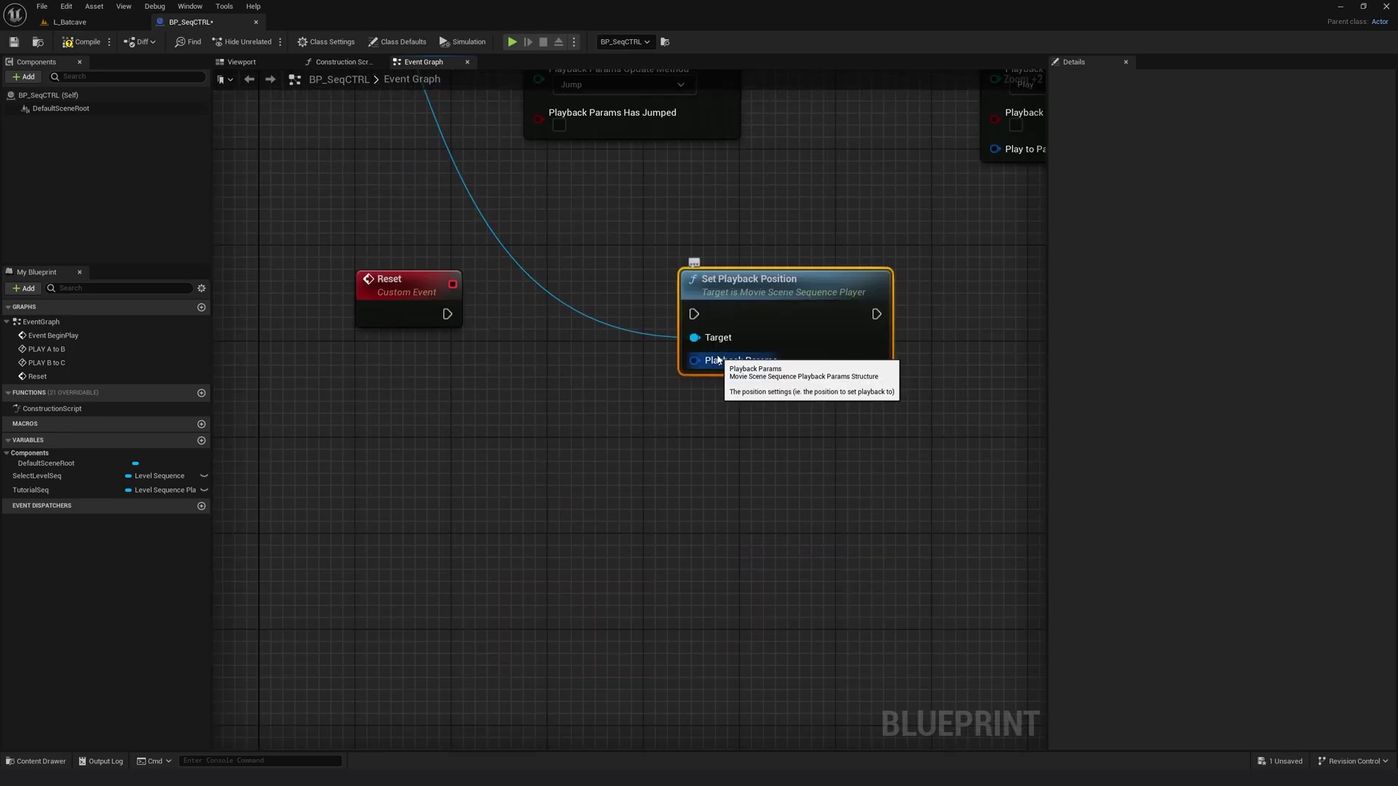
right_click(717, 359)
click(752, 405)
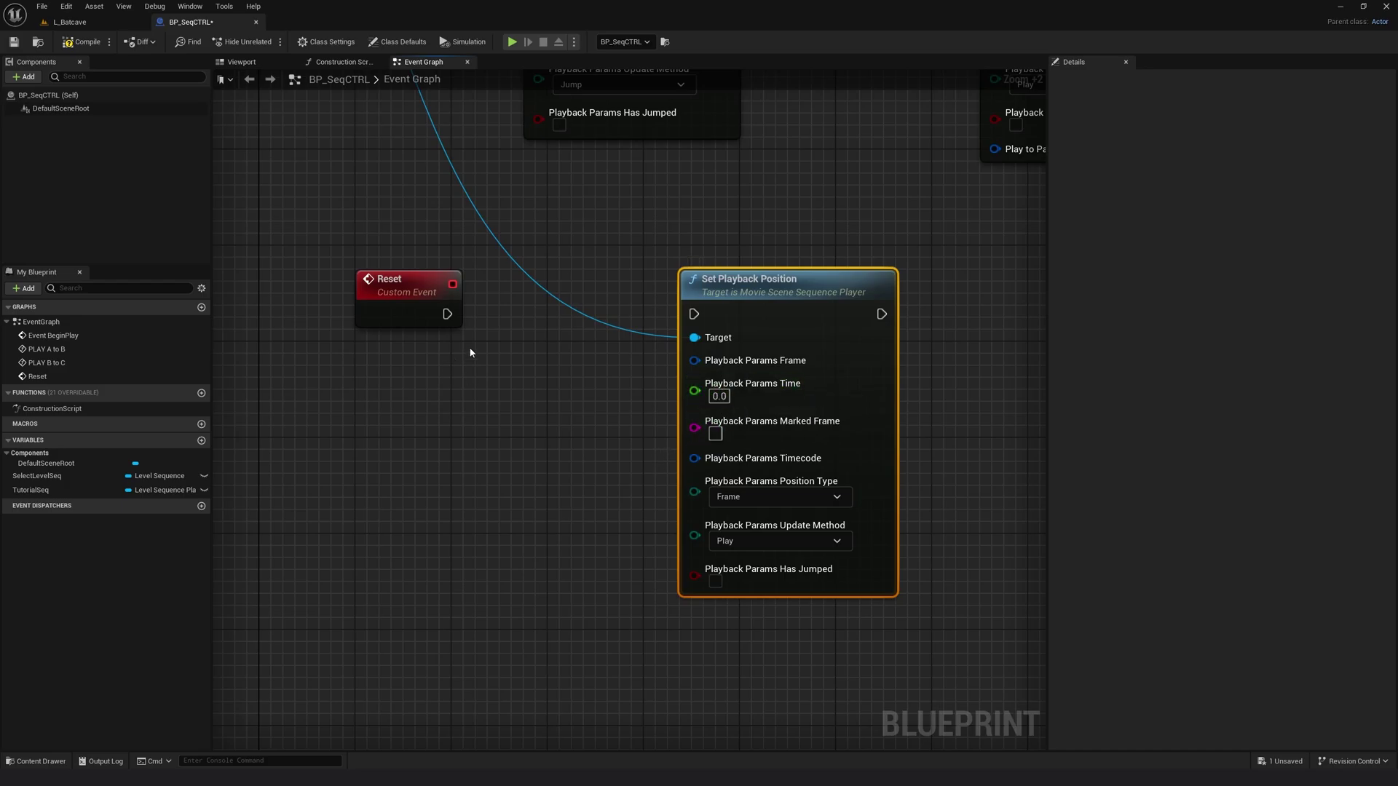
drag(444, 314, 694, 314)
Step: Set Marked Frame to A and position type to Marked Frame on Reset's Set Playback Position node
click(715, 433)
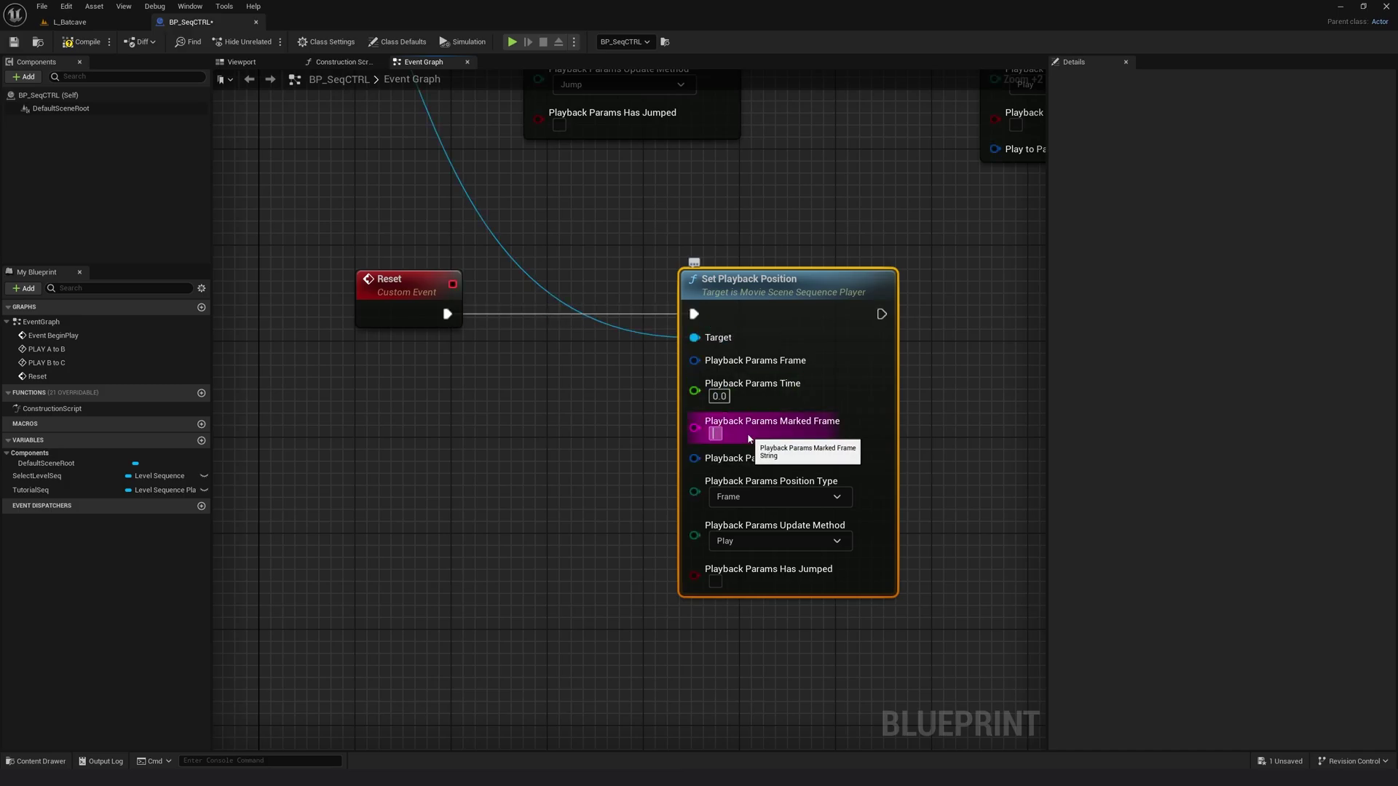
text(A)
click(835, 498)
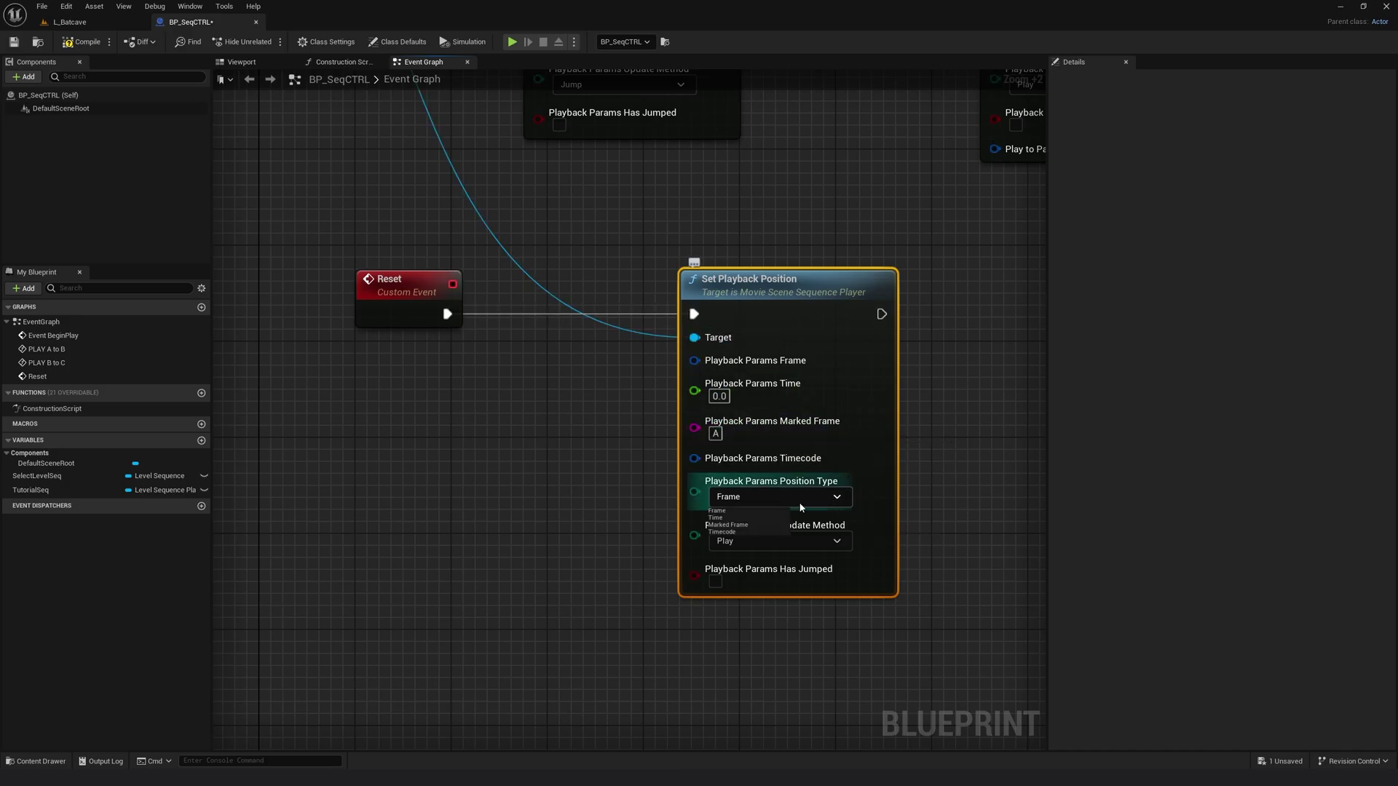
click(727, 525)
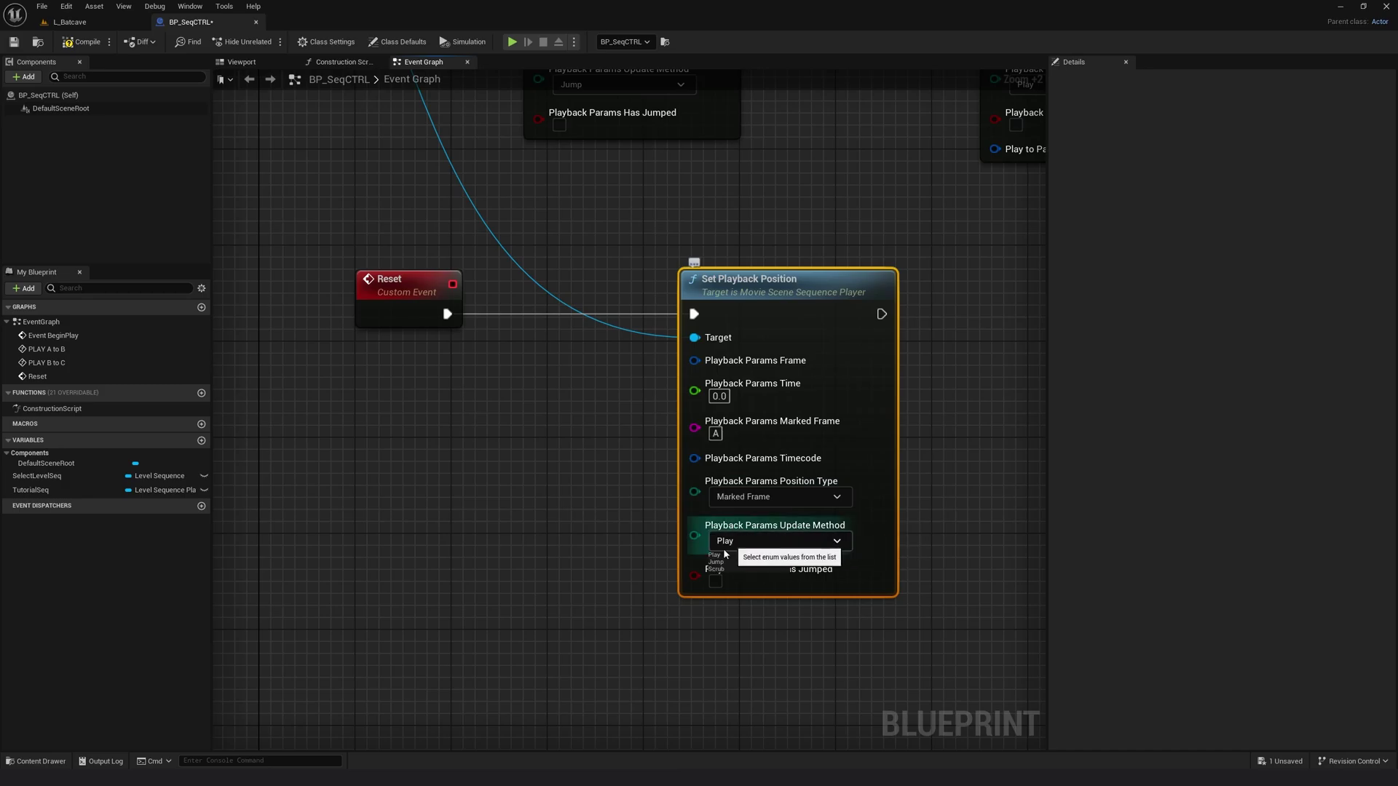
Step: Set the update method to Jump on Reset's Set Playback Position node and enable Call In Editor for the Reset event
click(721, 564)
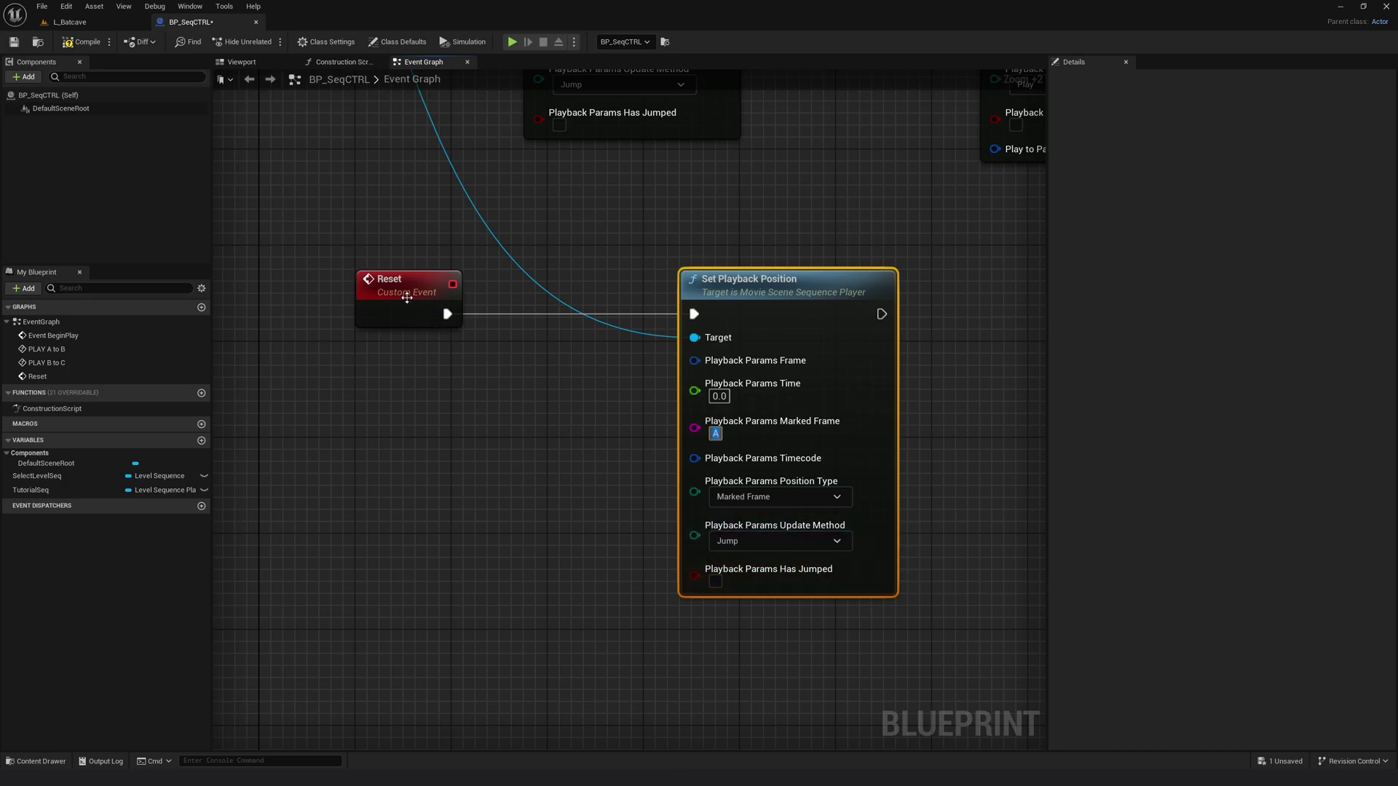
click(402, 295)
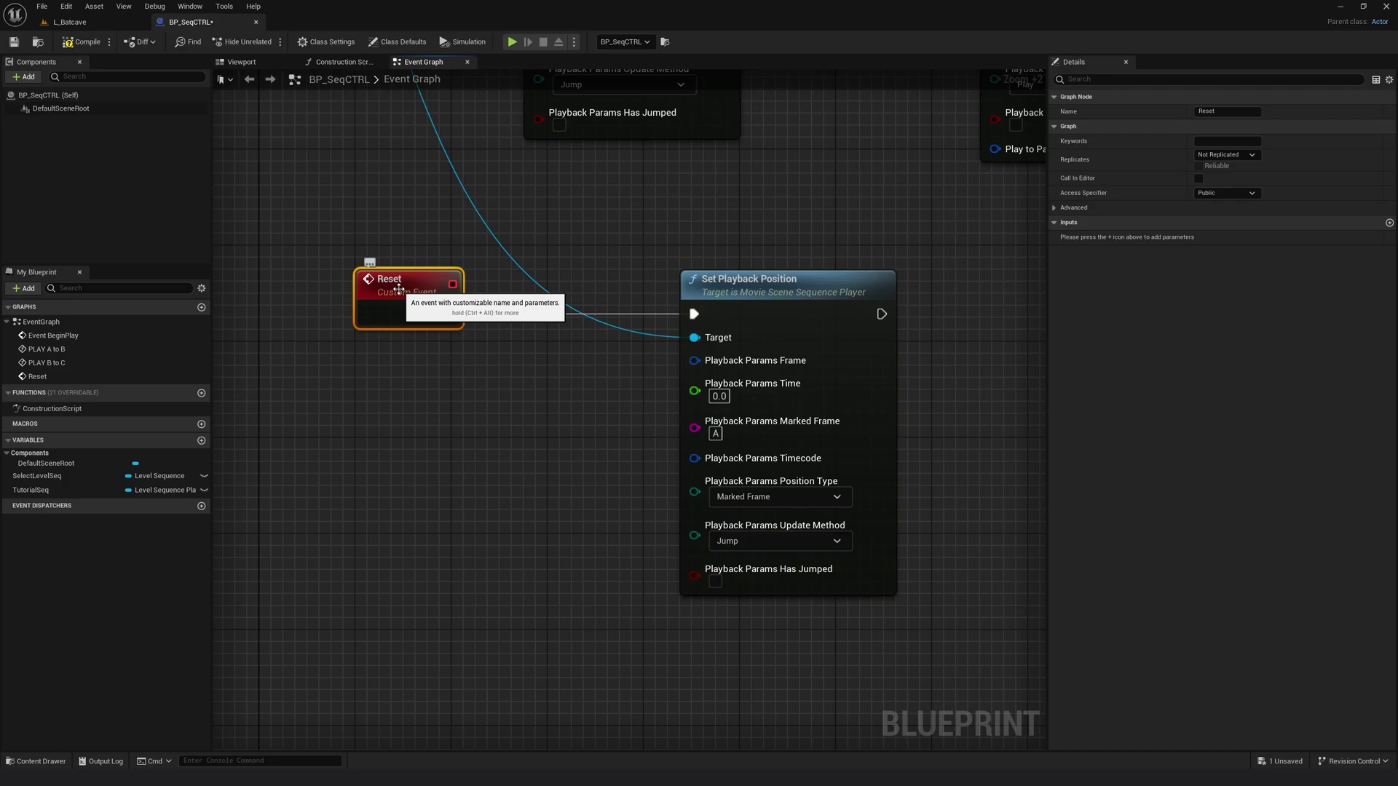
click(1198, 179)
Step: Compile and save the BP_SeqCTRL blueprint and return to the L_Batcave level
scroll(357, 271, down, 1)
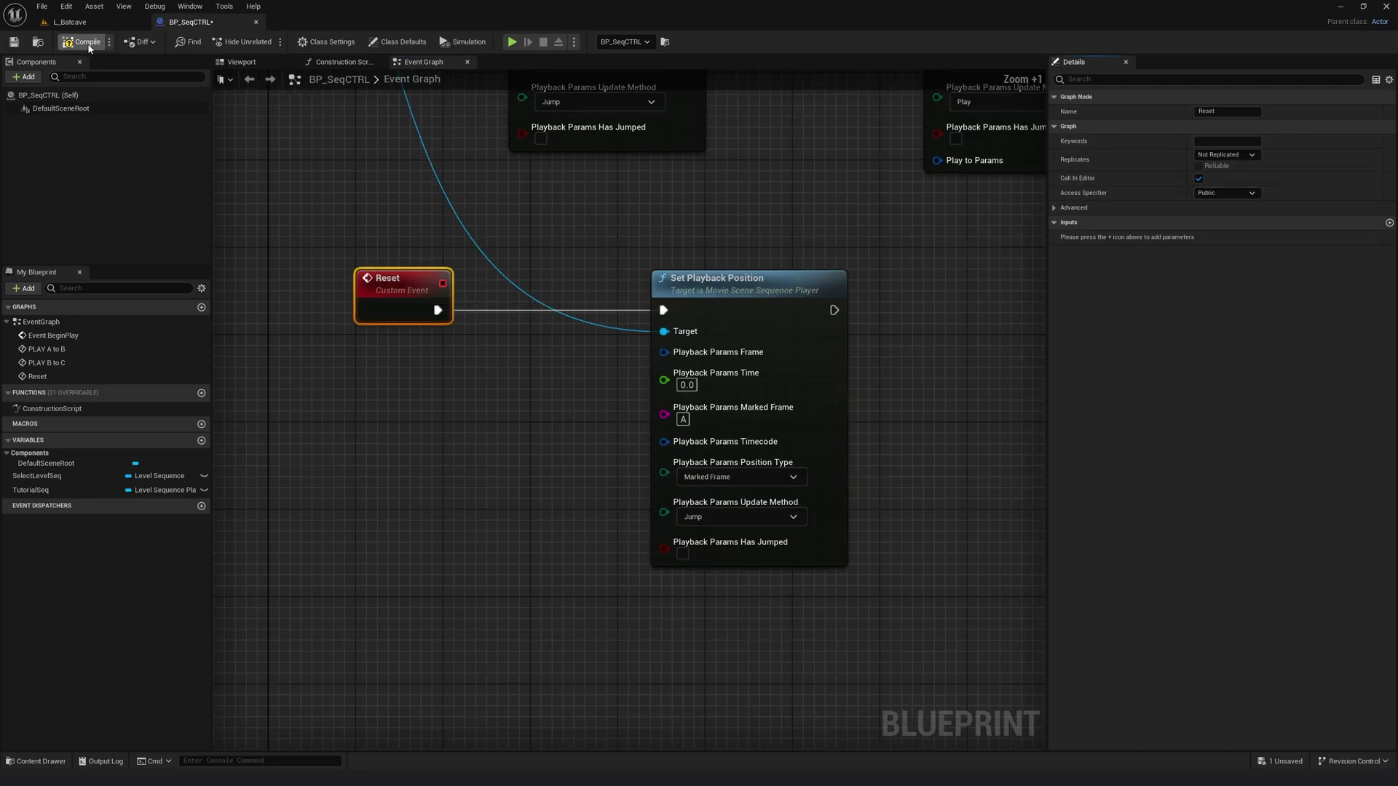
click(15, 41)
click(96, 22)
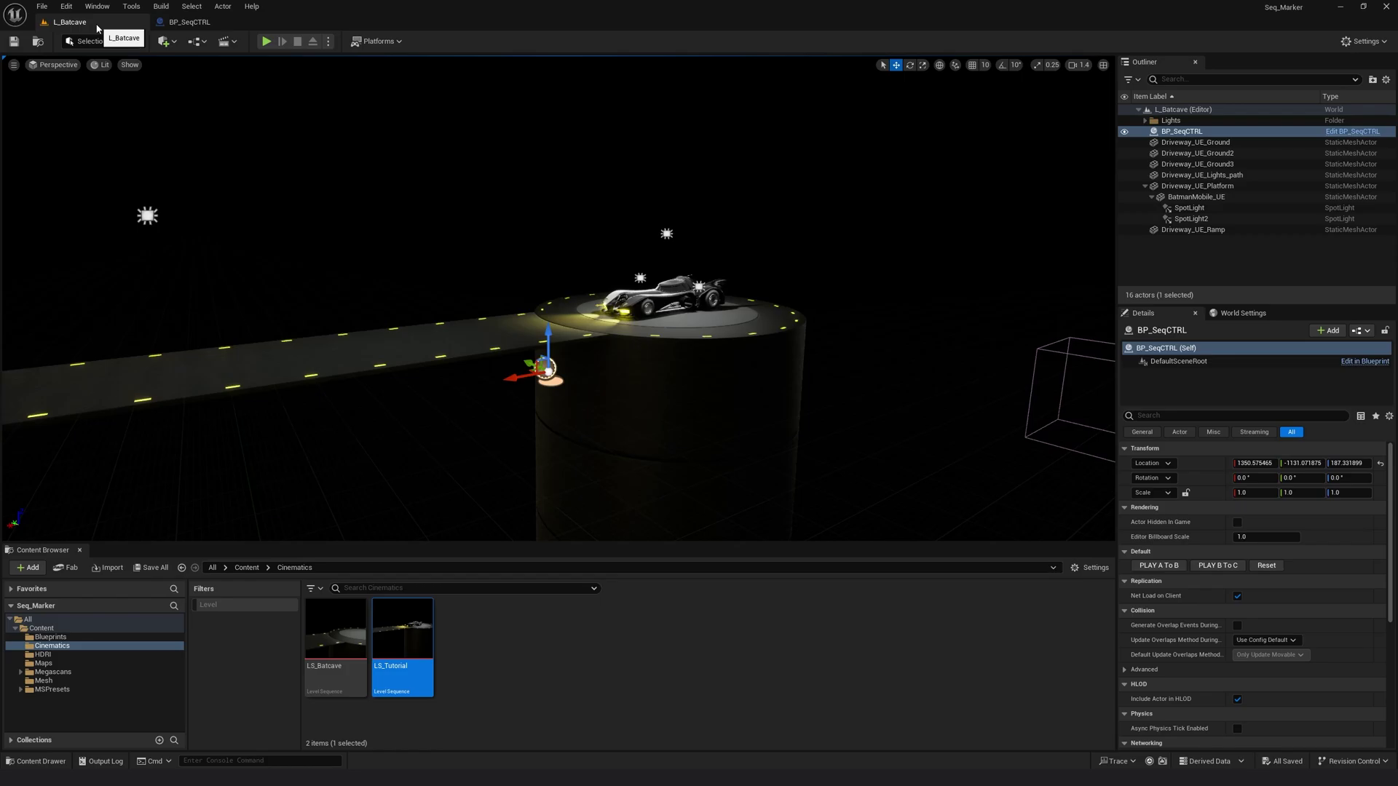
Step: Test PLAY A To B, PLAY B To C and Reset on the BP_SeqCTRL actor in a play session, and end the session
click(267, 41)
click(1230, 196)
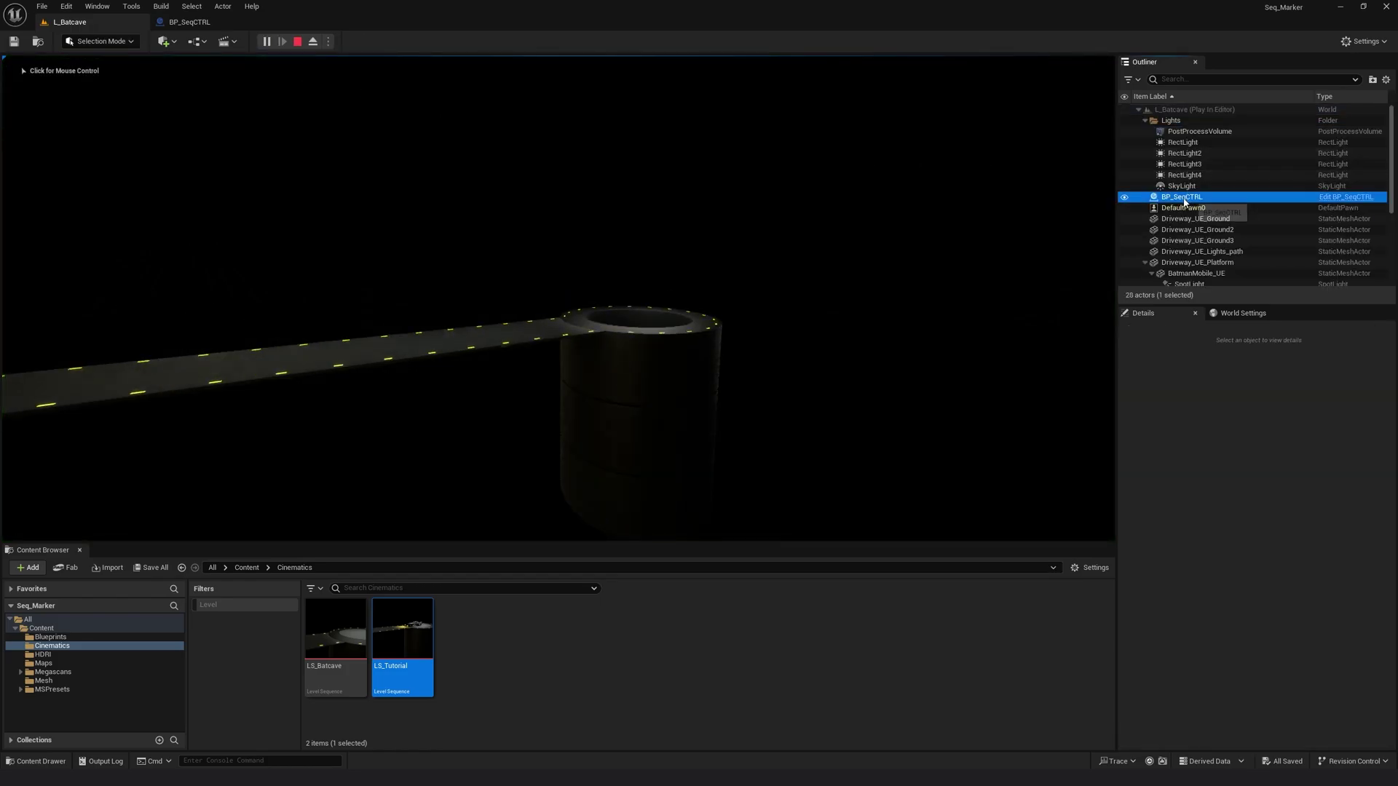
click(1158, 555)
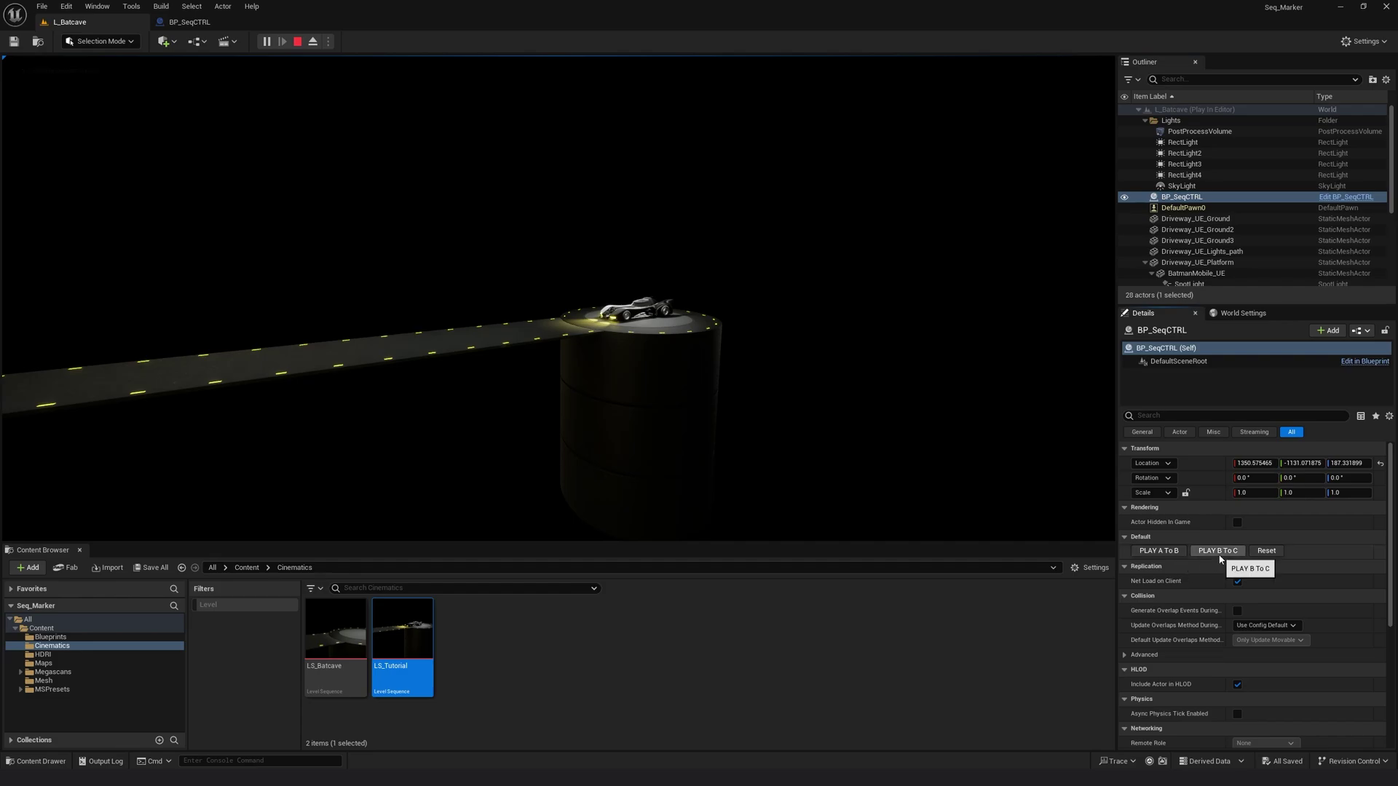
click(1220, 555)
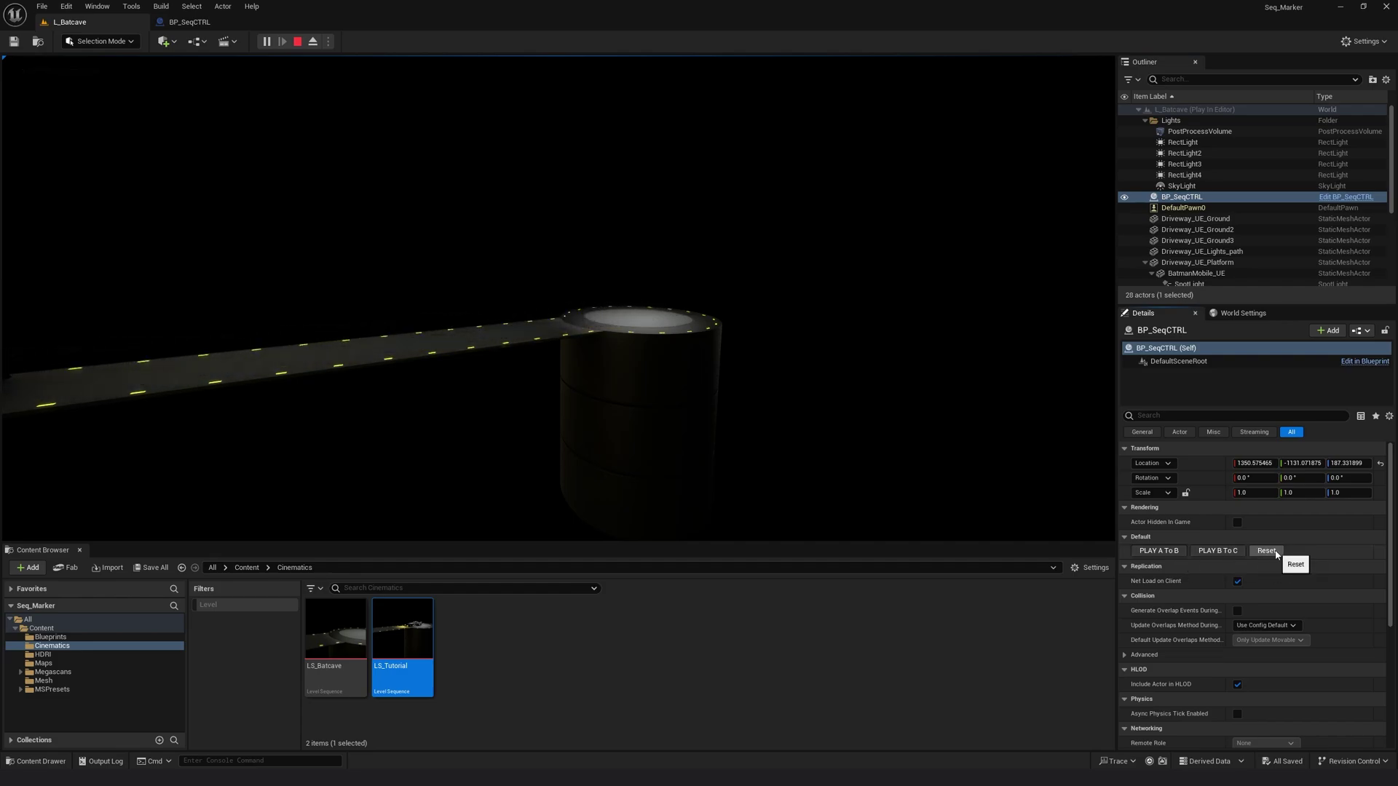
click(1267, 551)
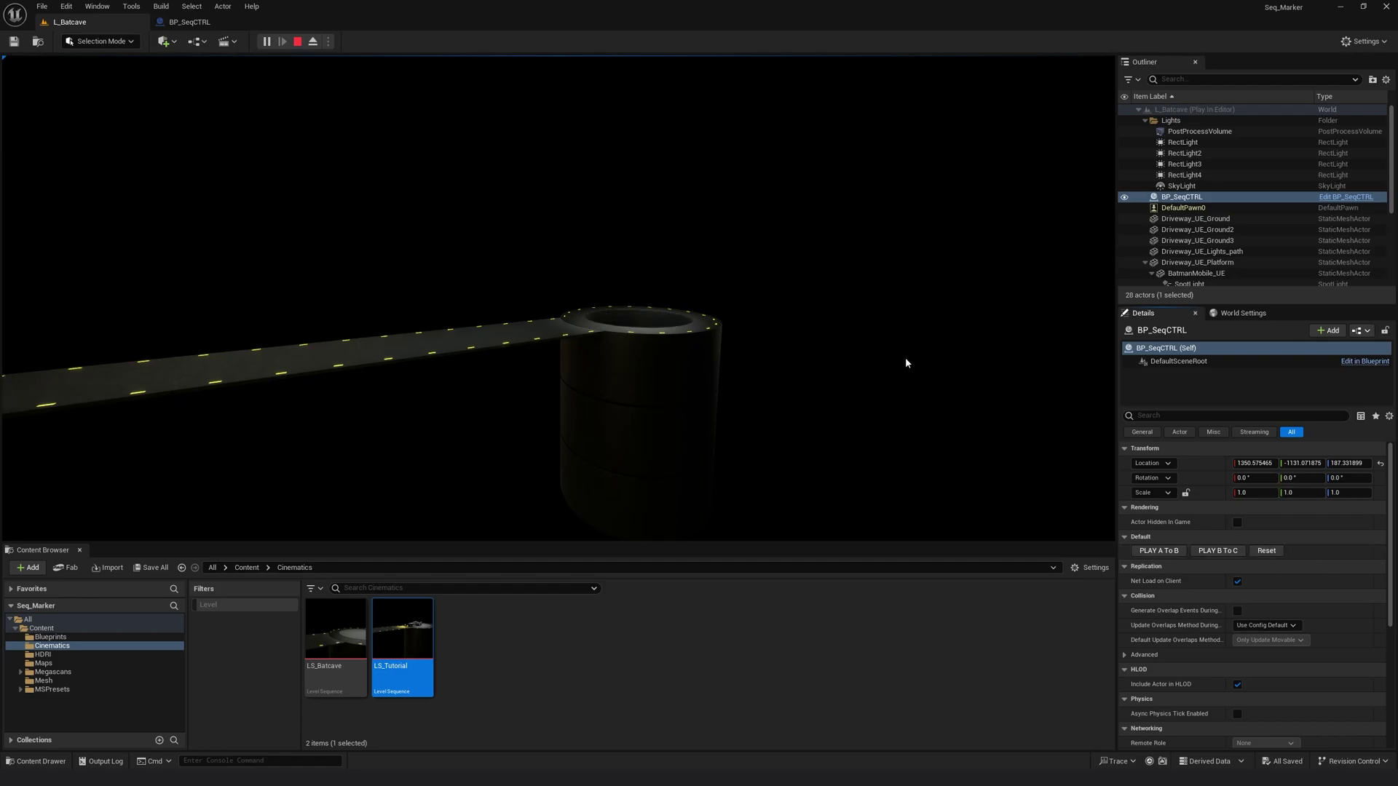
click(905, 359)
key(shift+F1)
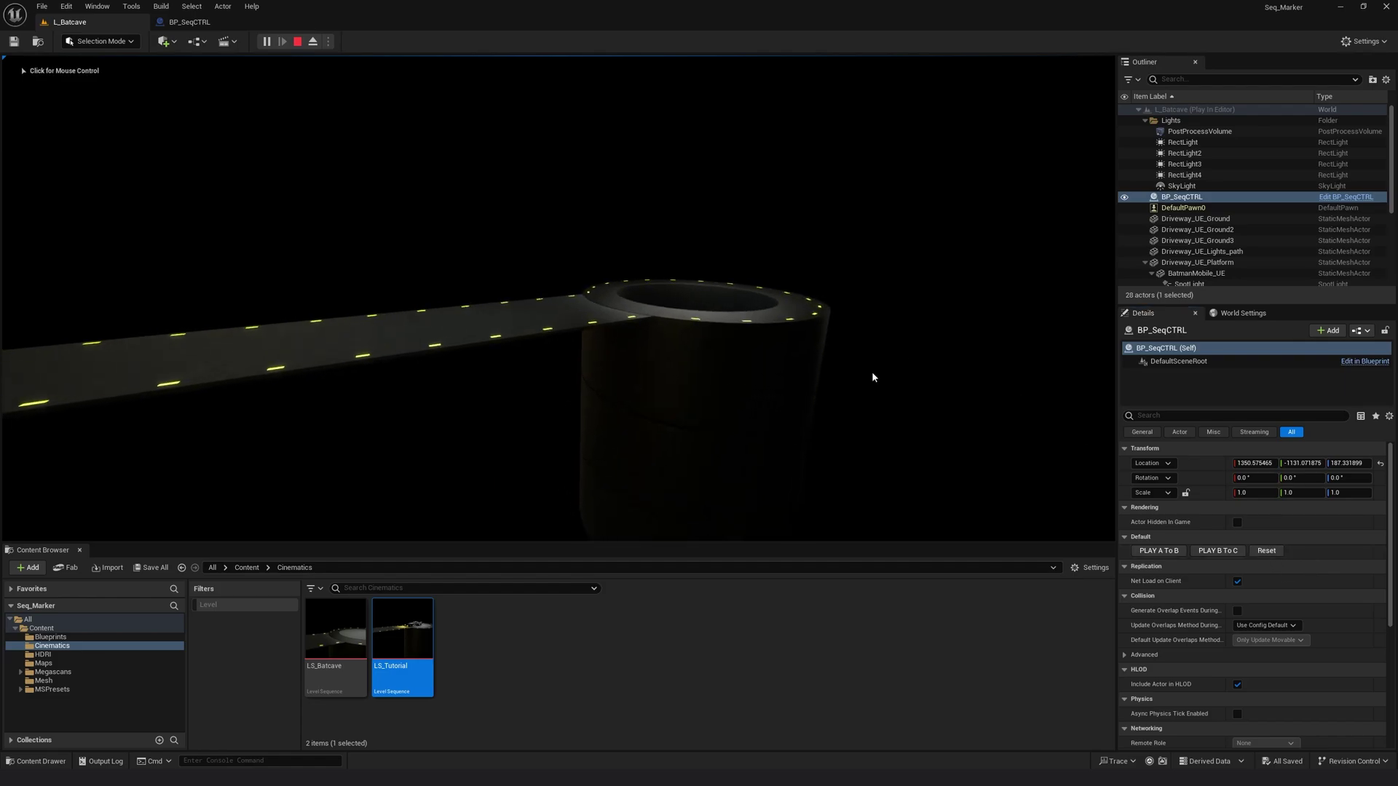
key(Escape)
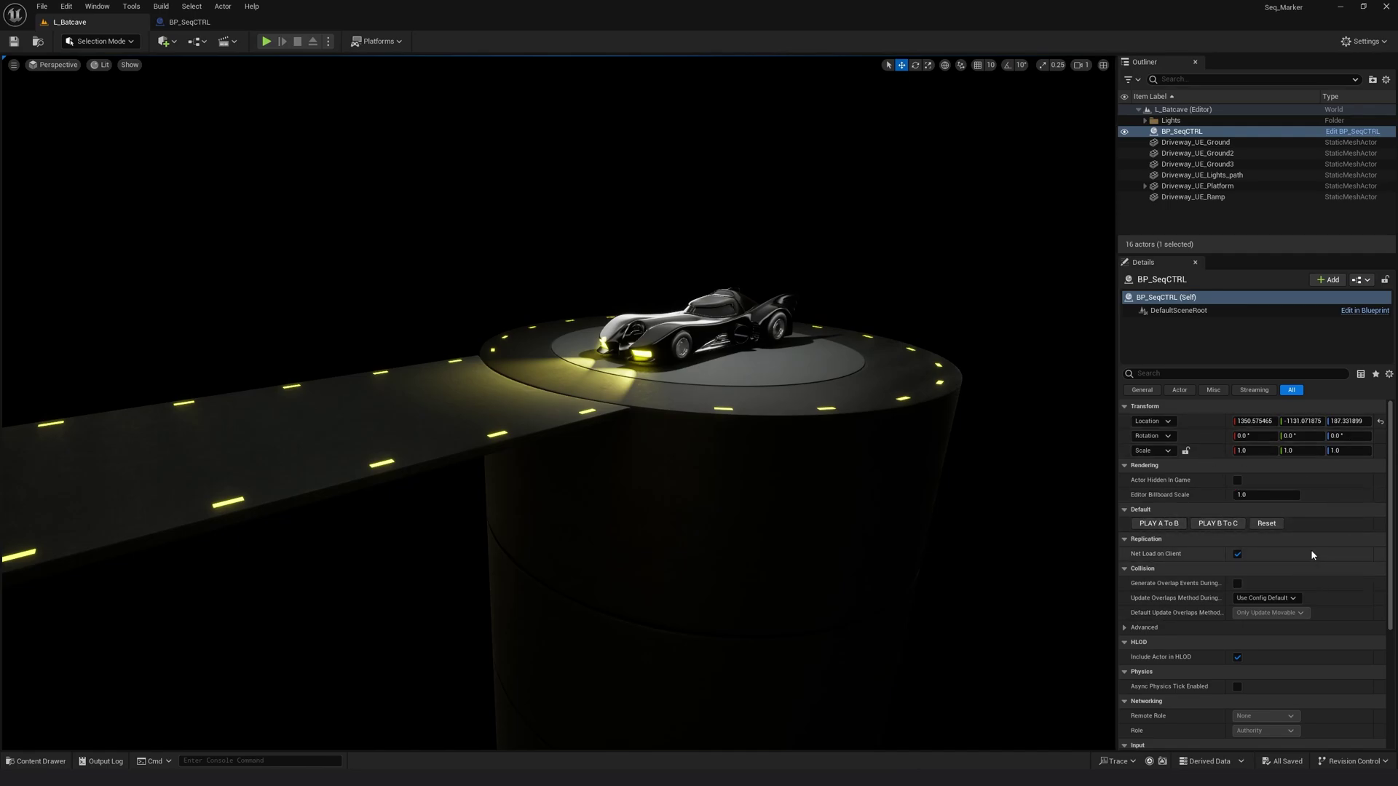
right_drag(727, 439, 763, 436)
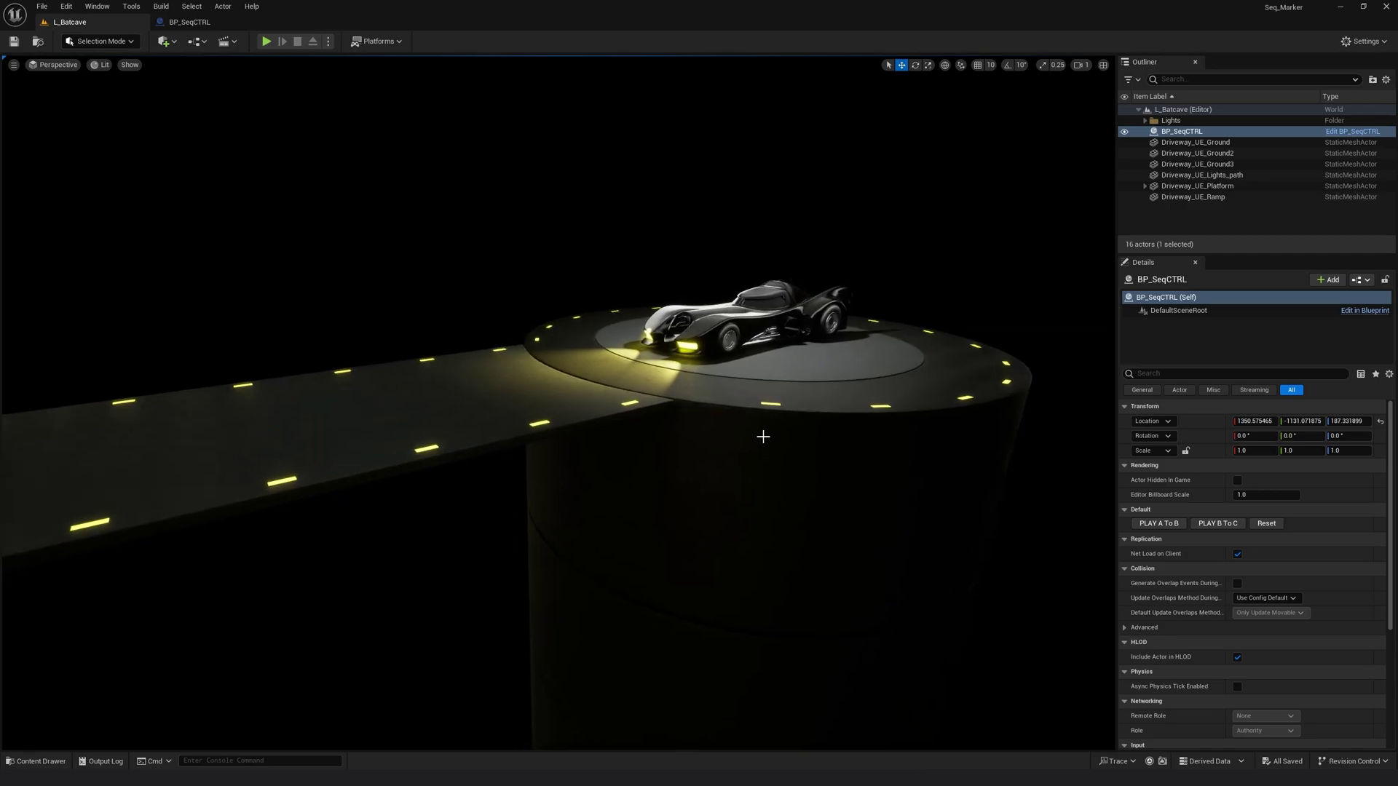